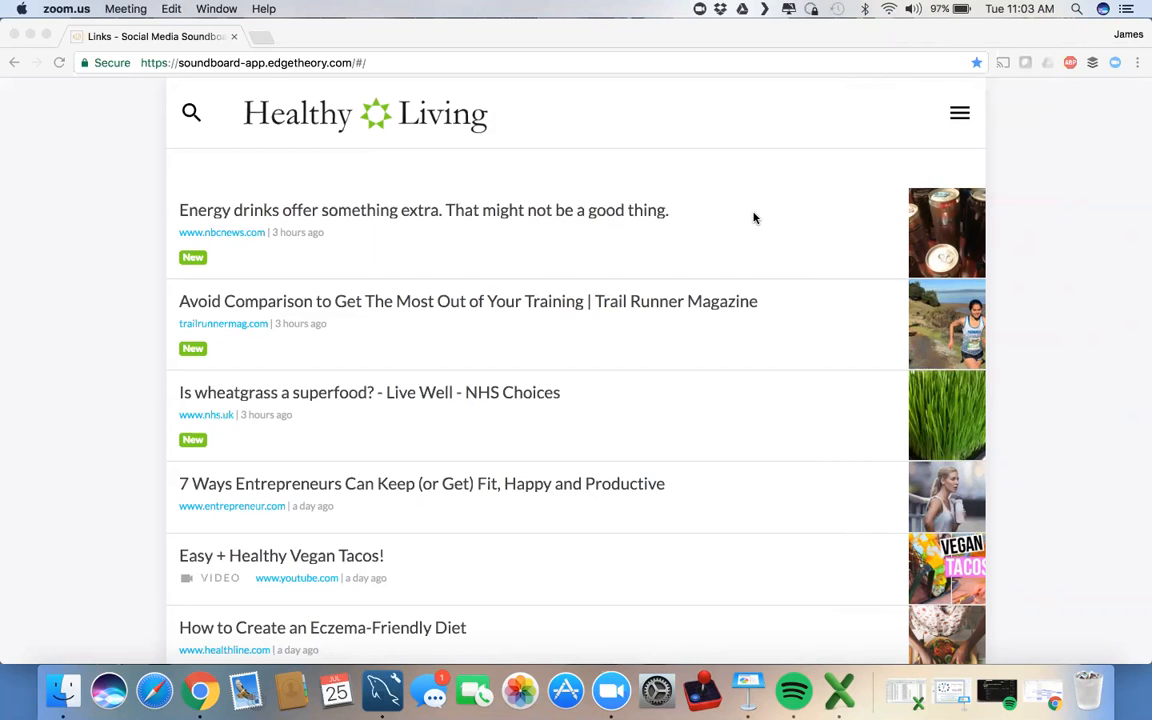
# Step: Go to the Contact Lists page from the navigation menu and start a new list
pyautogui.scroll(-2, 754, 218)
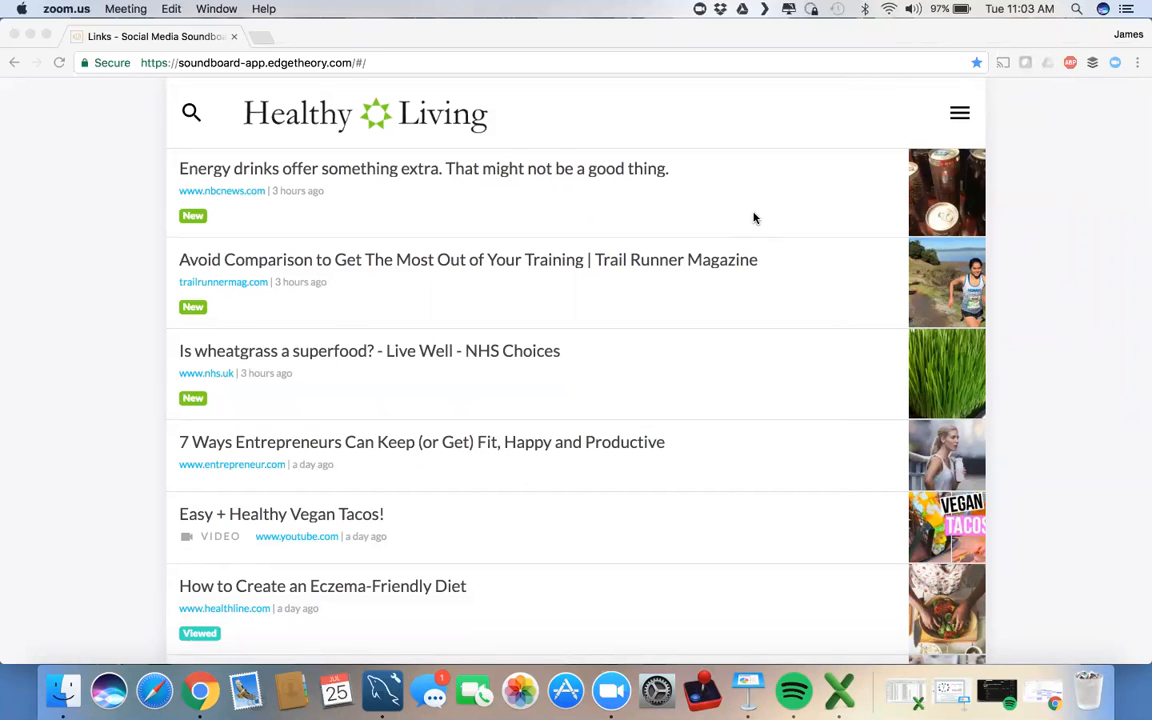
pyautogui.scroll(1, 754, 218)
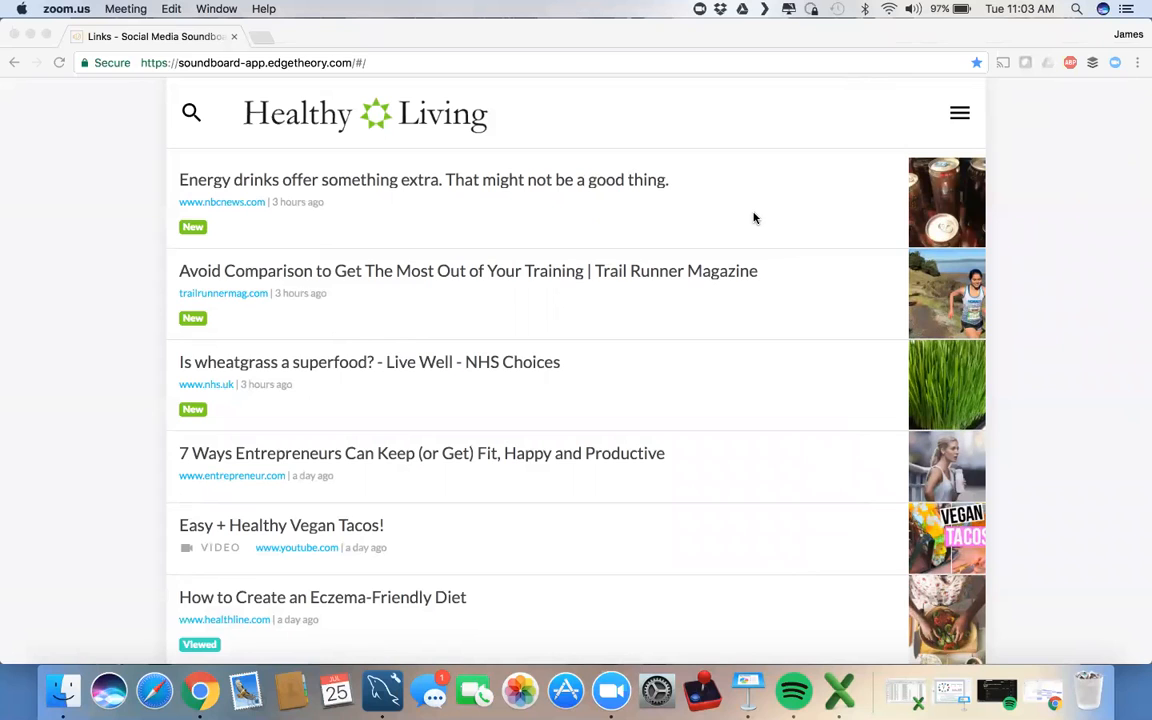
pyautogui.click(964, 123)
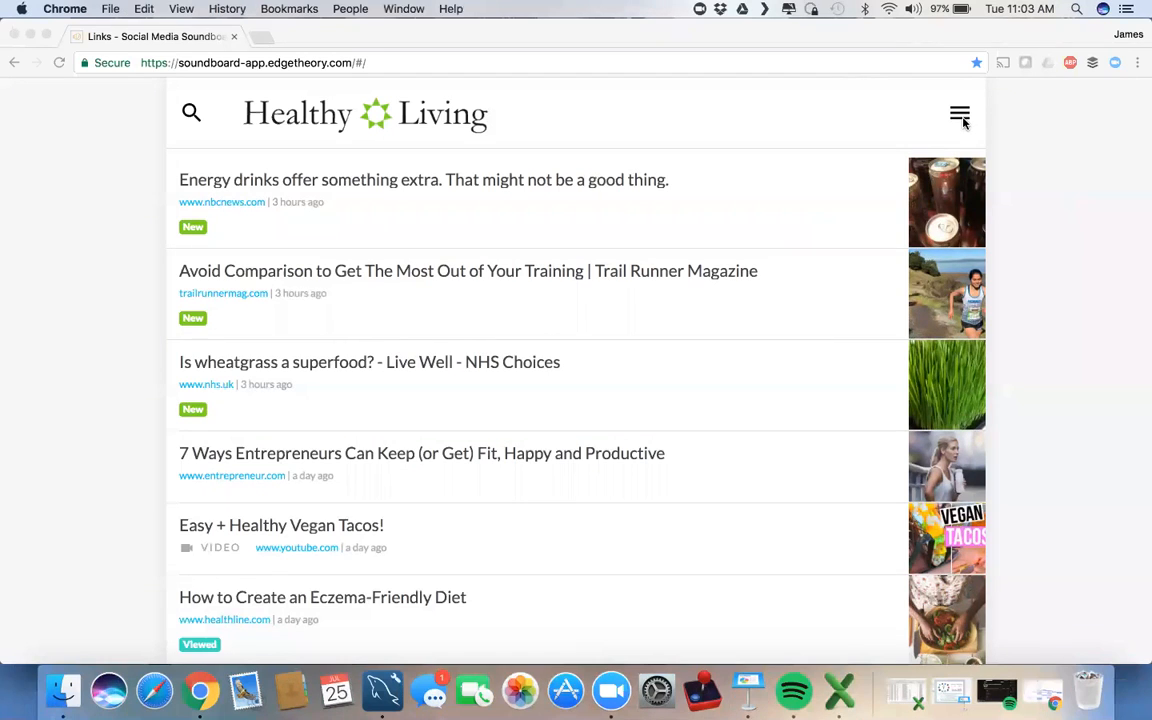
pyautogui.click(960, 116)
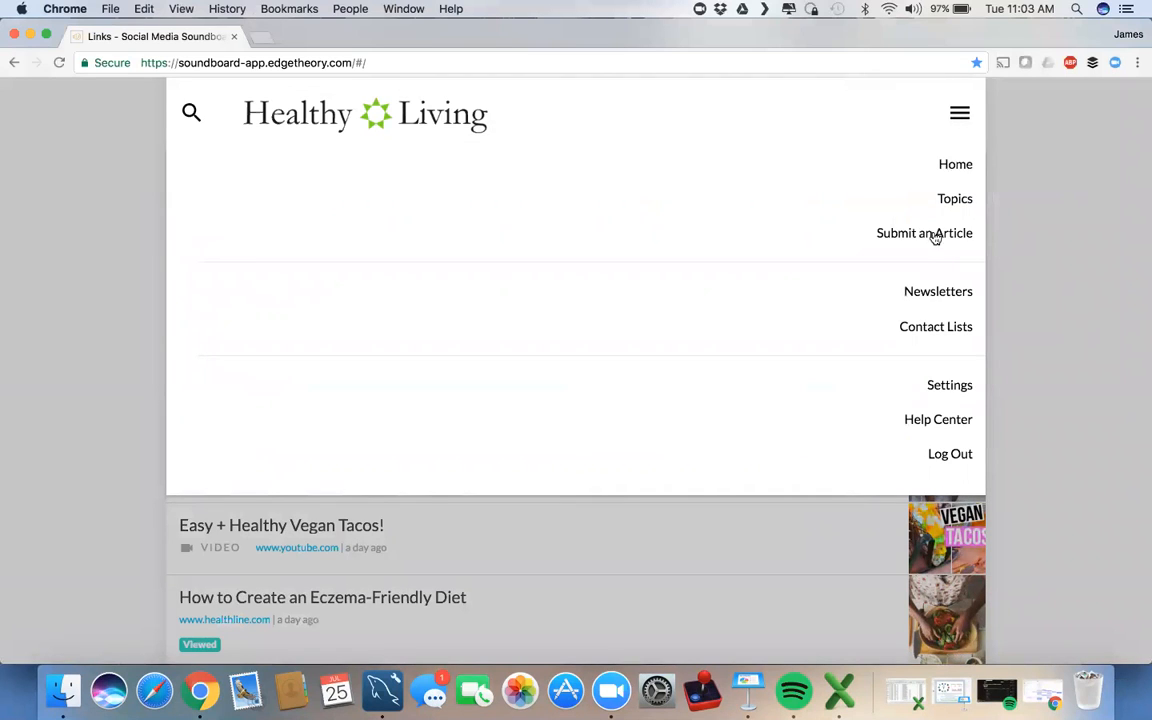
pyautogui.click(911, 334)
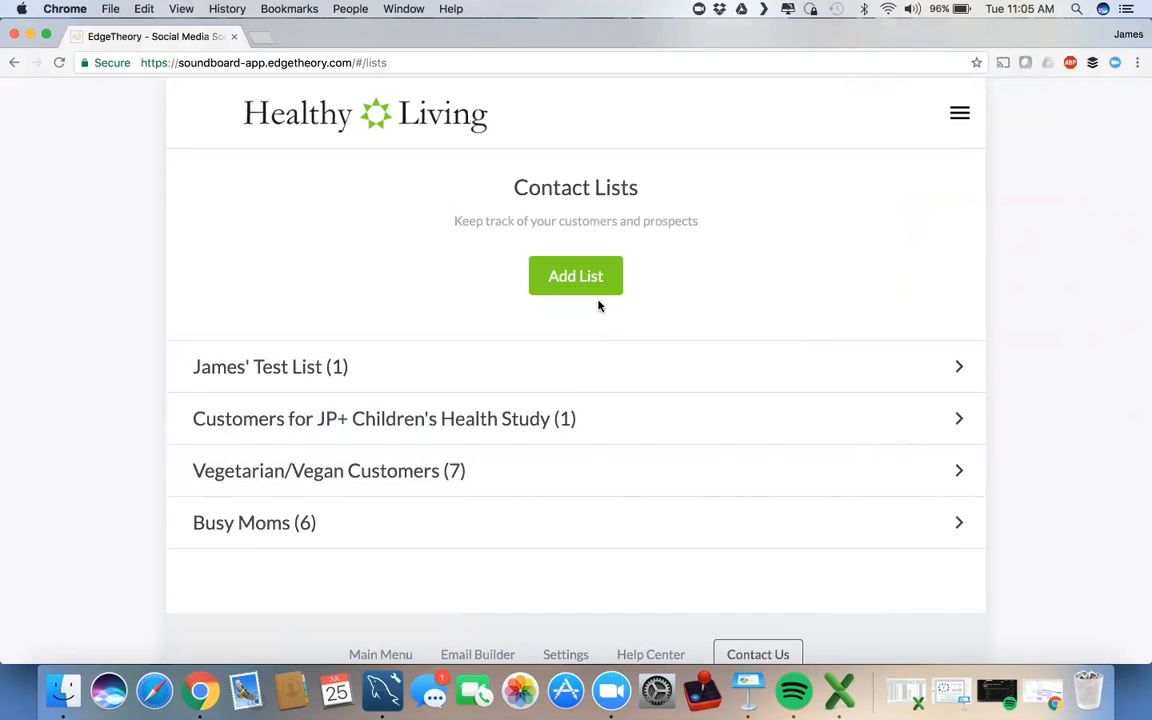
pyautogui.click(584, 286)
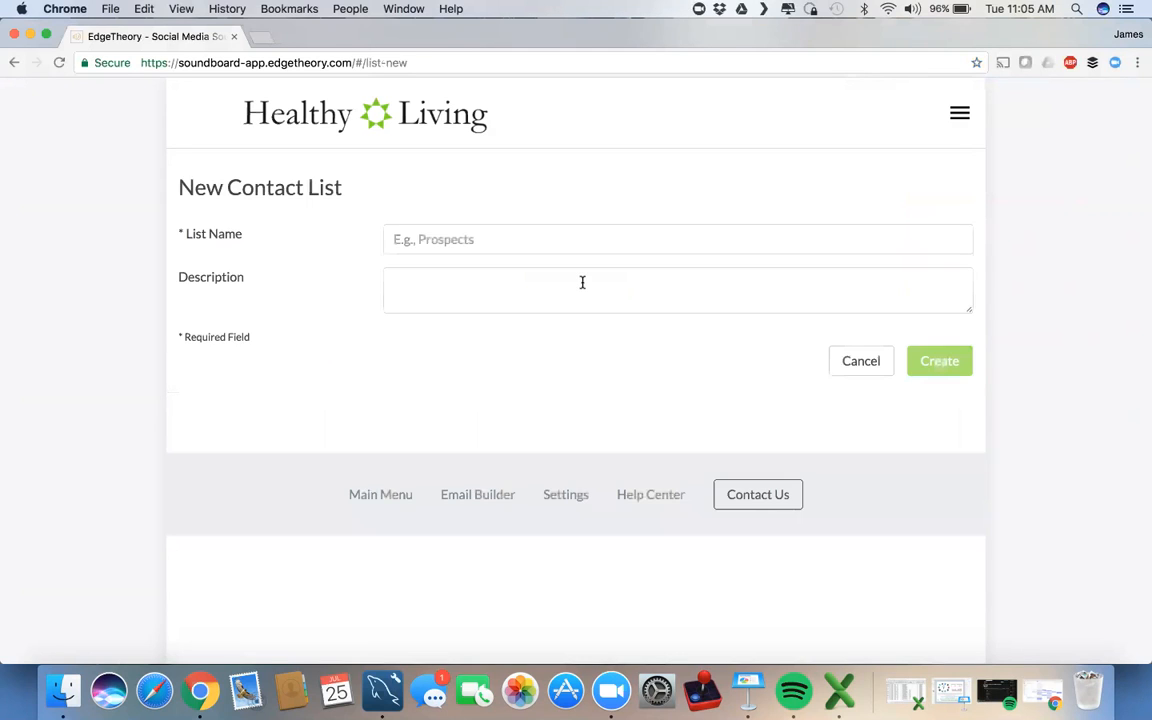
# Step: Create the list 'Cross Fit Customers' with description 'Active customers who are workout enthusiasts'
pyautogui.click(446, 243)
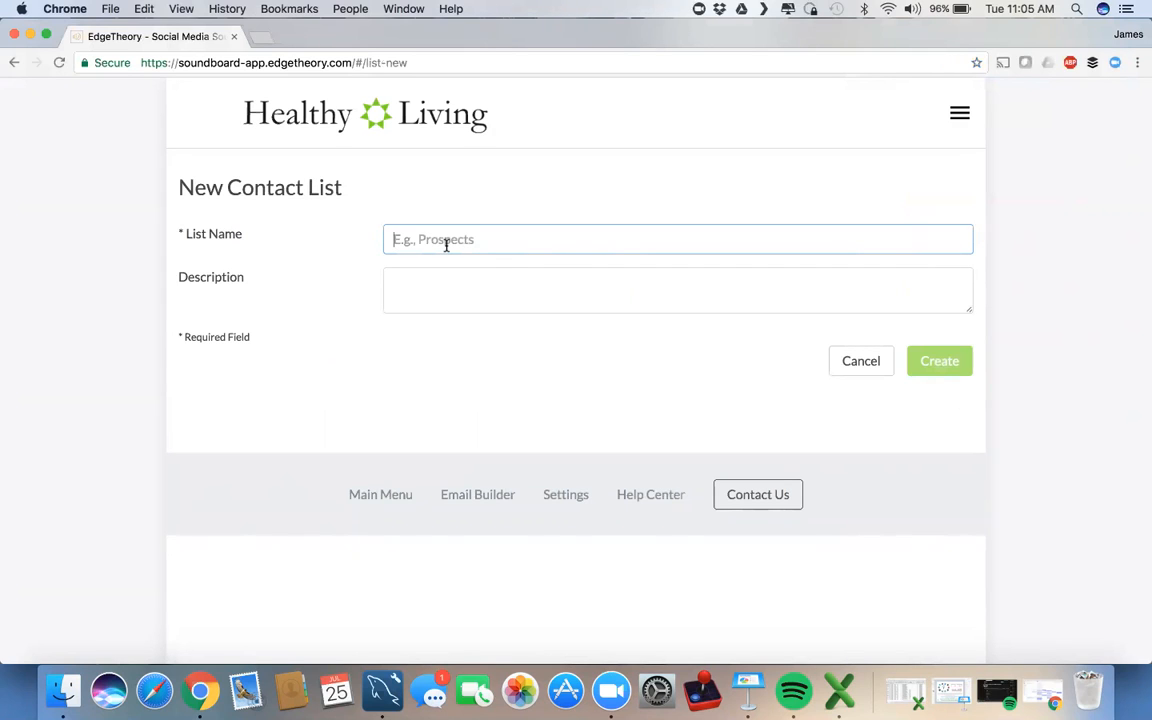
pyautogui.write('Cro')
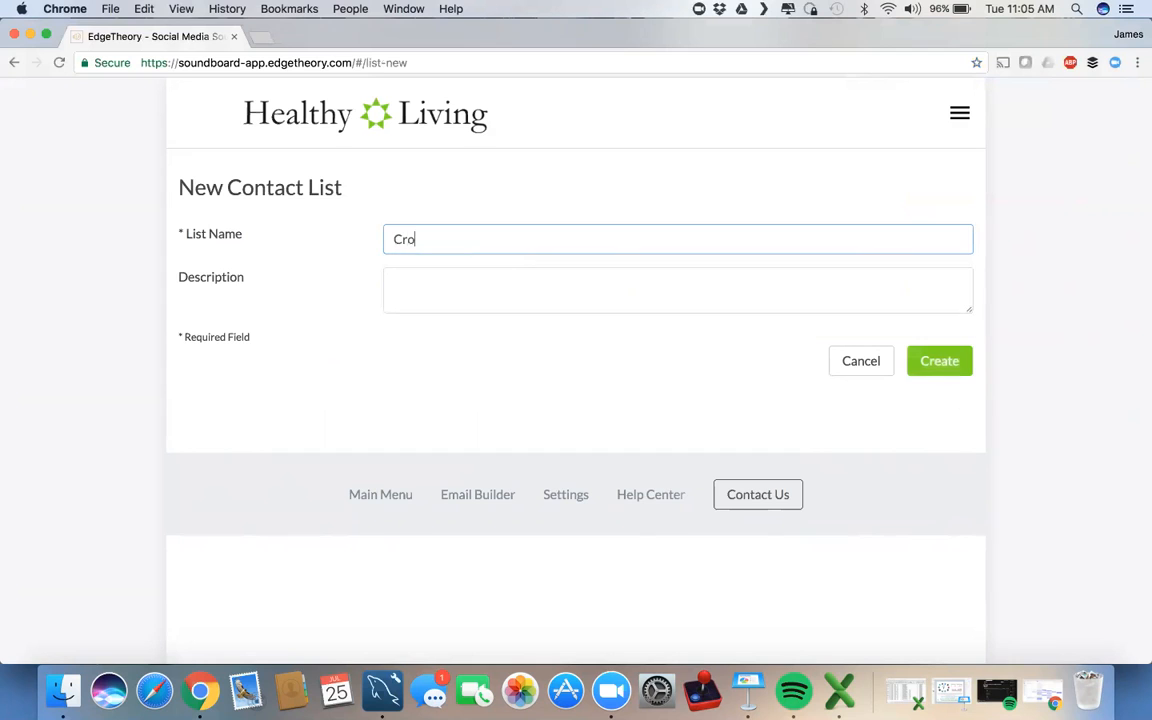
pyautogui.write('ss Fit Customers')
pyautogui.press('Tab')
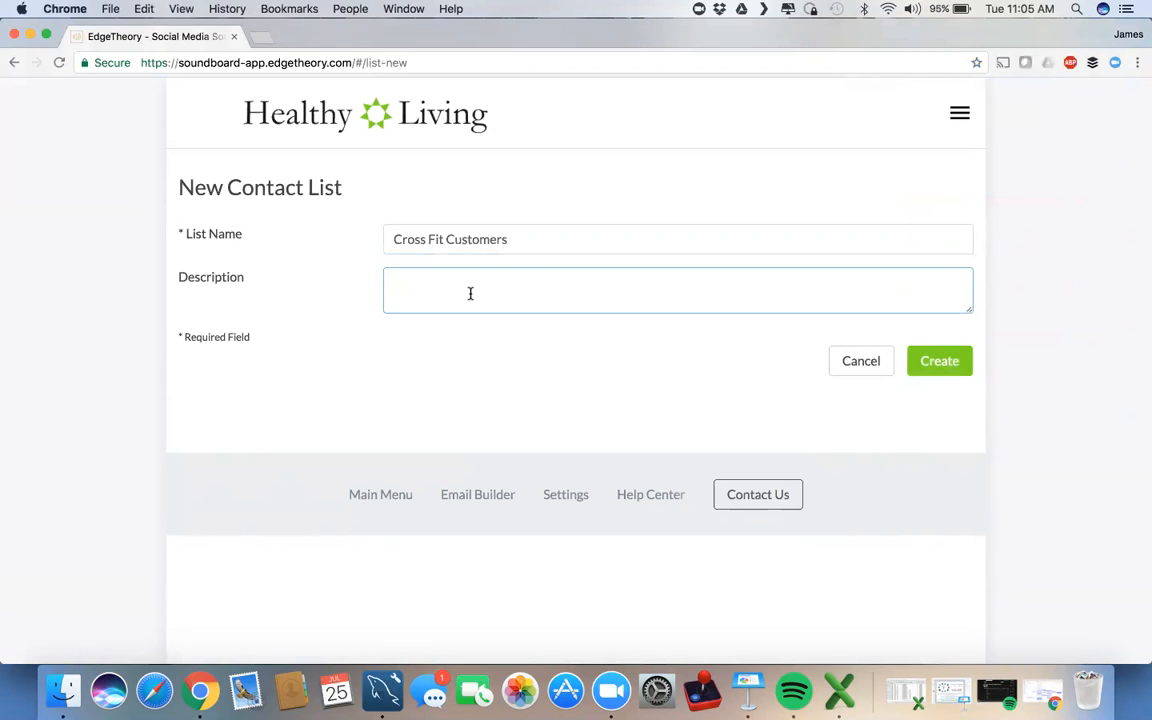
pyautogui.write('Active su')
pyautogui.press('BackSpace')
pyautogui.press('BackSpace')
pyautogui.write('customers who are workout')
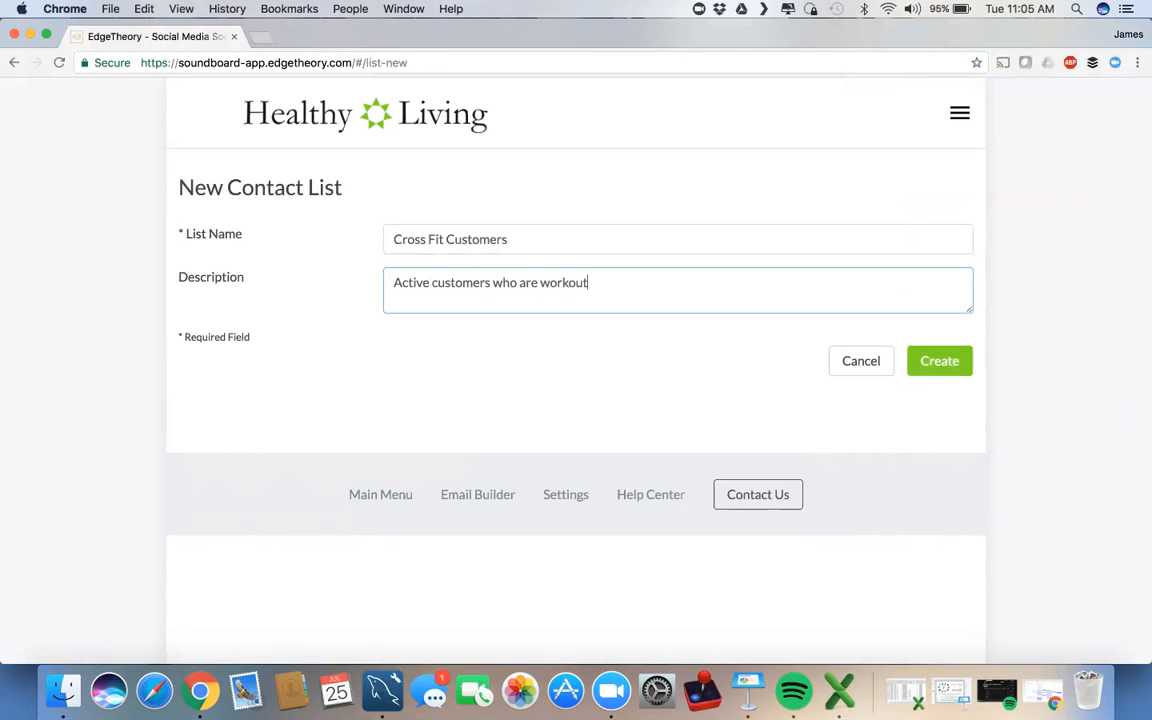
pyautogui.write(' enthusiasts')
pyautogui.click(940, 364)
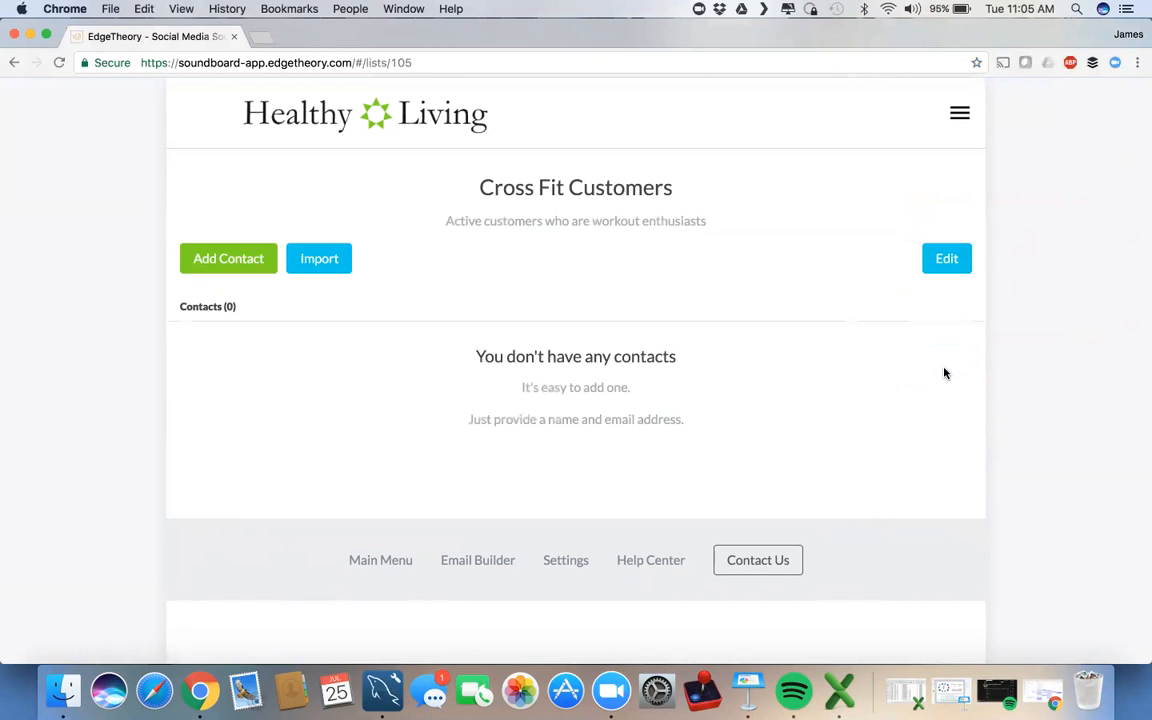
# Step: Add a contact to Cross Fit Customers, entering their e-mail address and full name
pyautogui.click(222, 262)
pyautogui.click(440, 278)
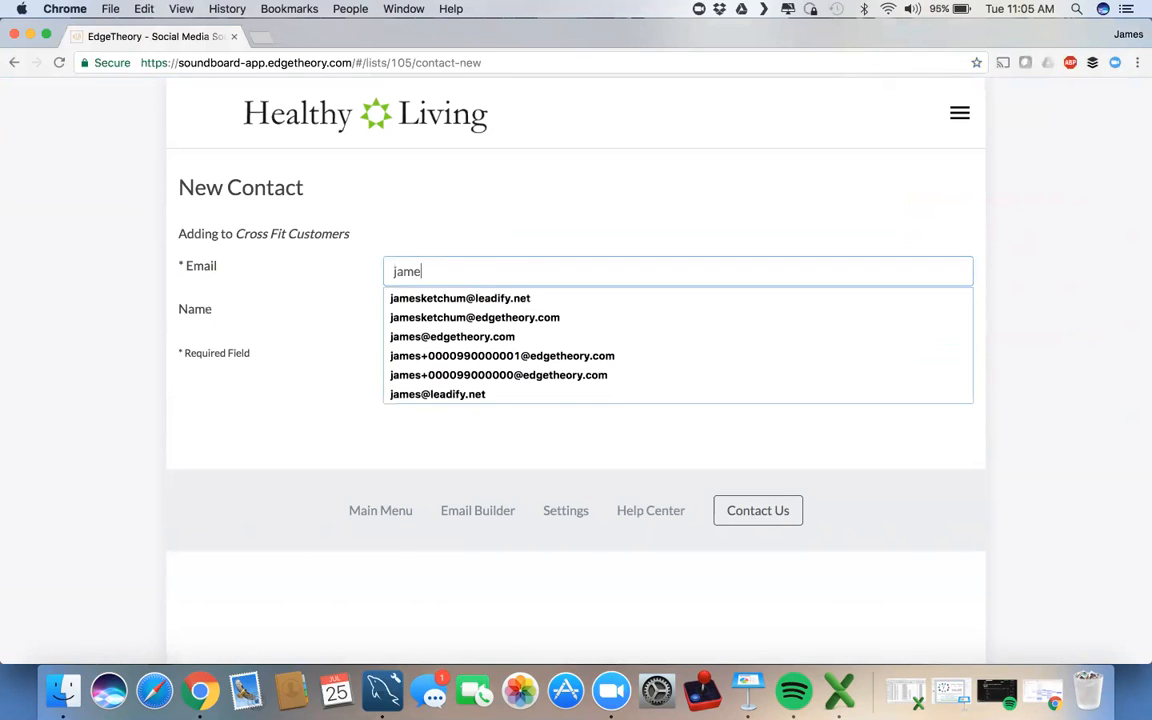
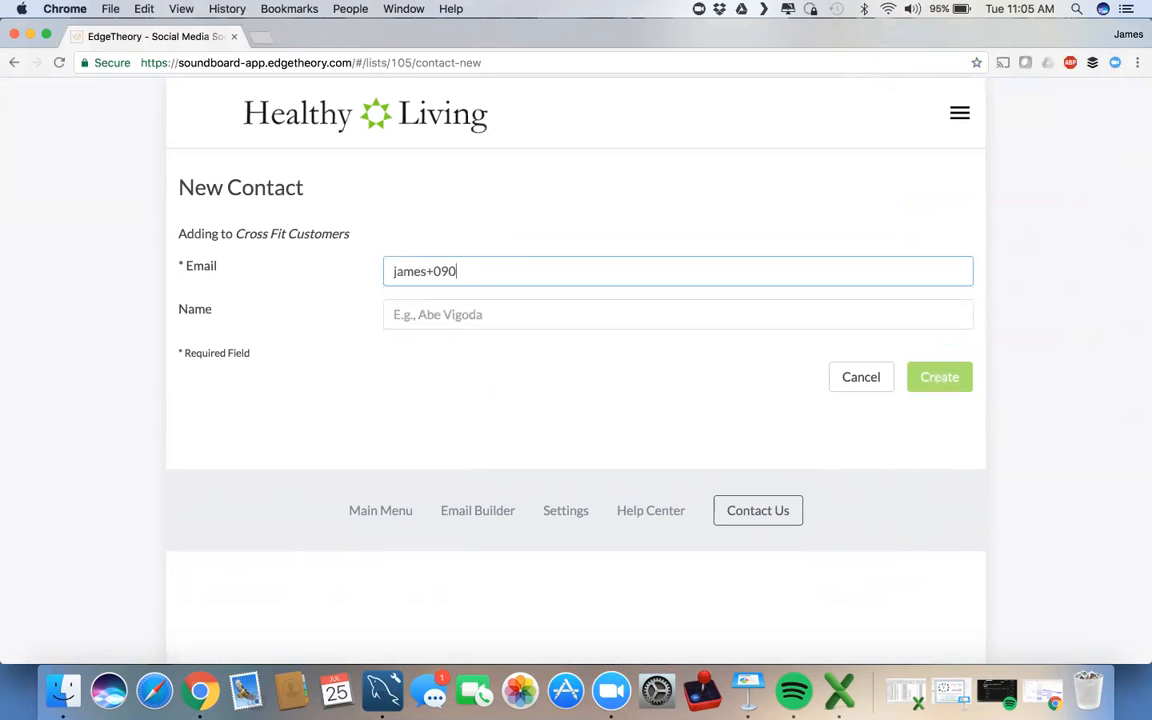
pyautogui.press('Tab')
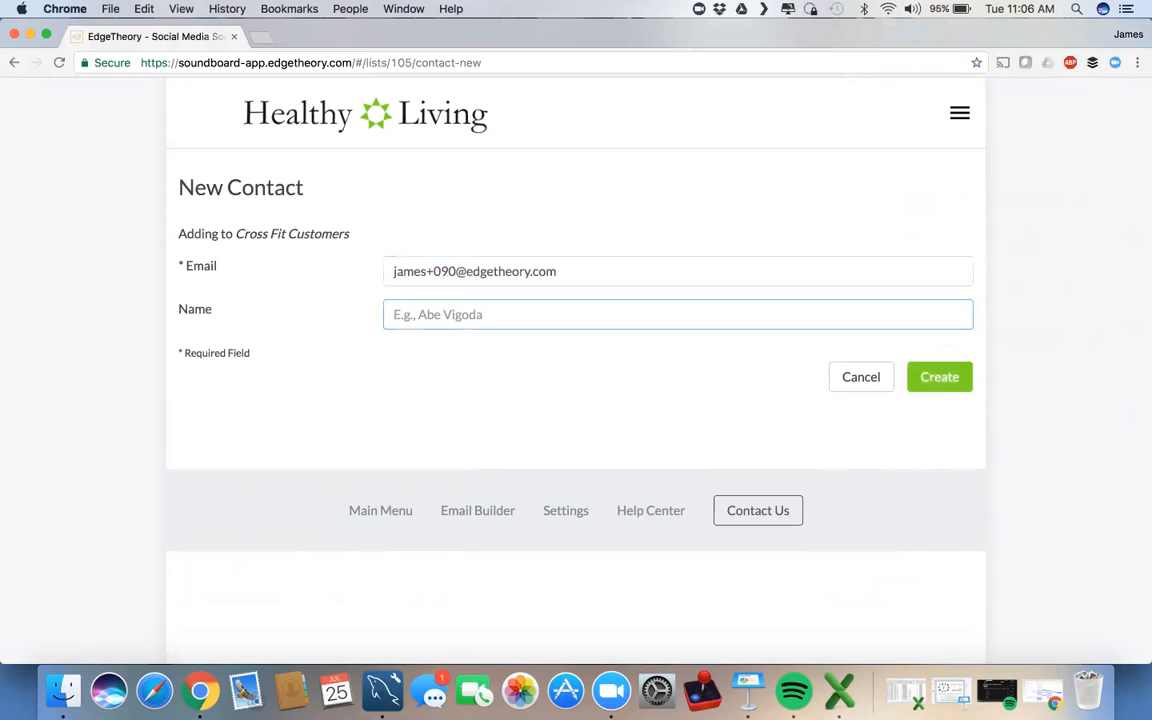
pyautogui.write('James Ketchum')
pyautogui.click(444, 342)
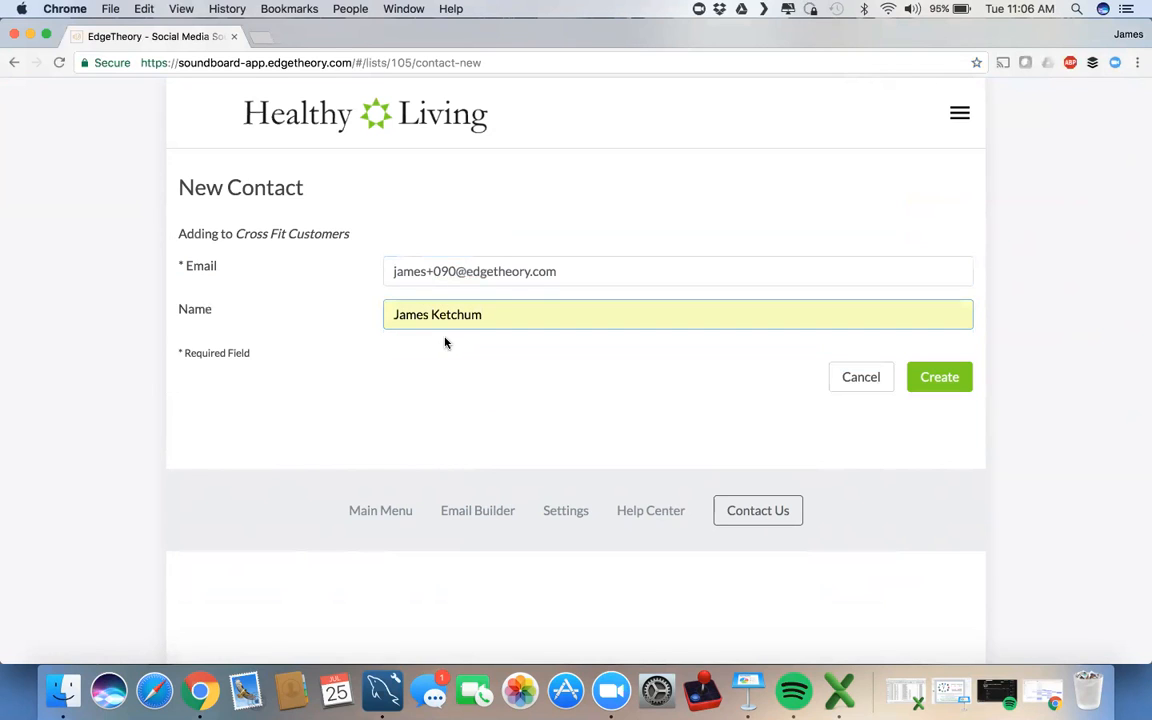
pyautogui.click(943, 378)
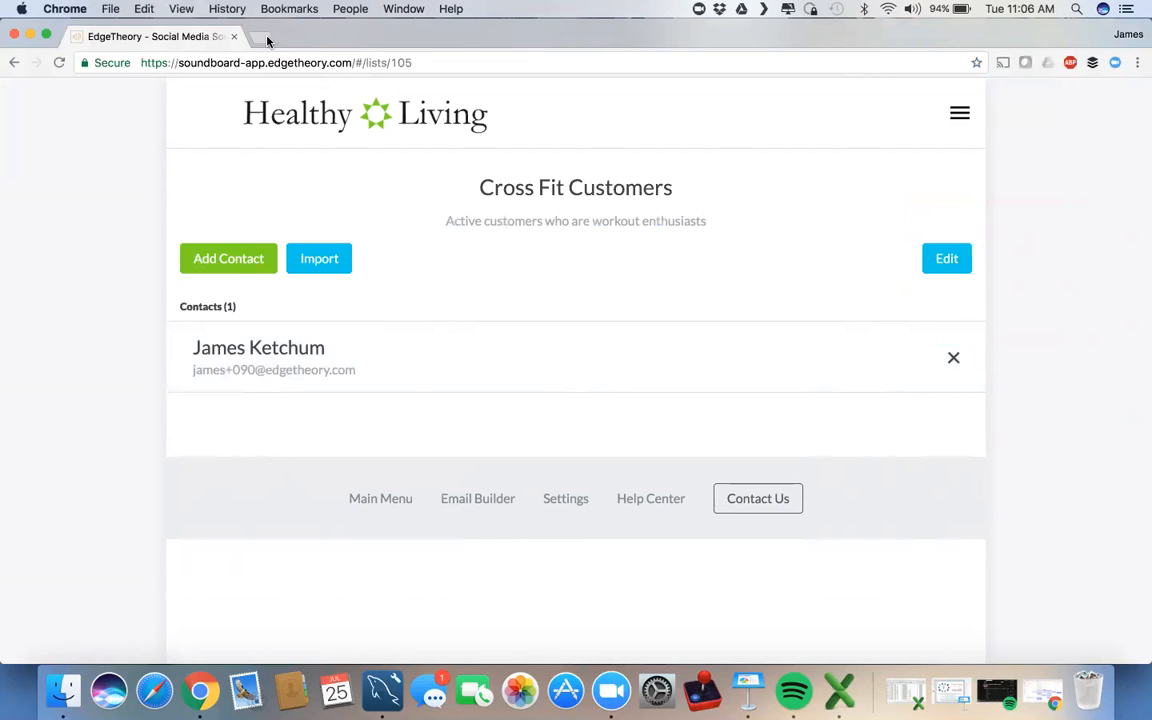
# Step: Bring up the Import from CSV dialog for the Cross Fit Customers list
pyautogui.click(319, 270)
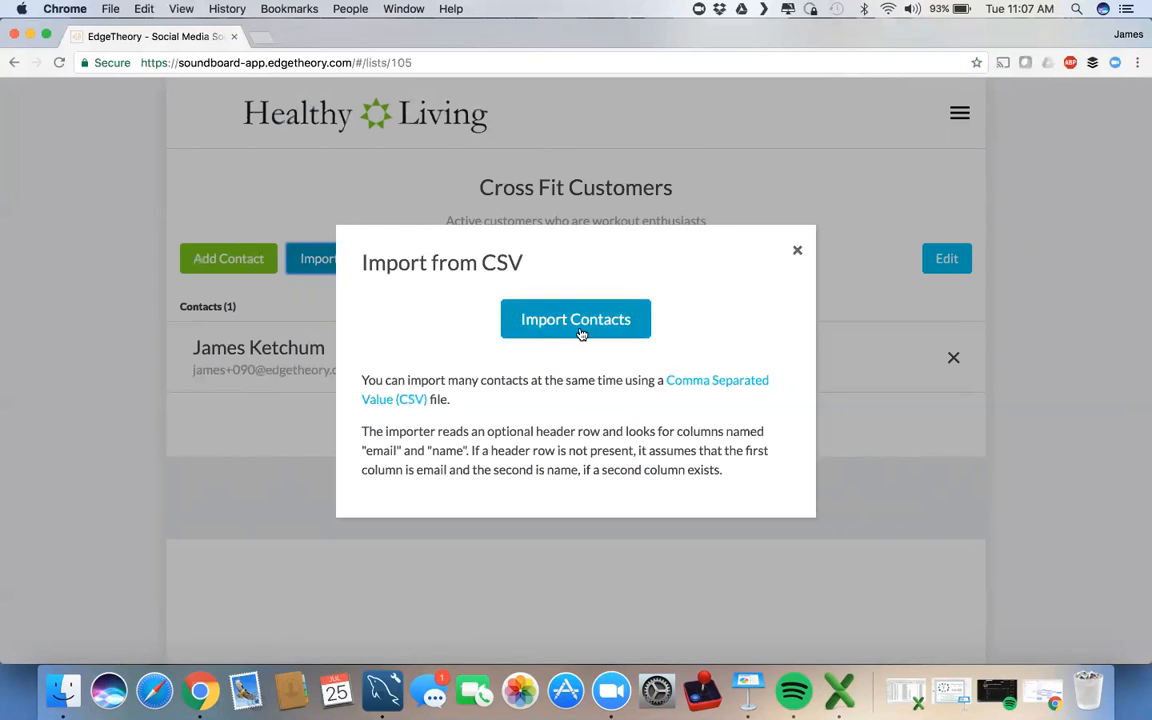
pyautogui.click(262, 38)
# Step: Create a blank Google Sheets spreadsheet from Google Drive, then close the Drive tab
pyautogui.write('dri')
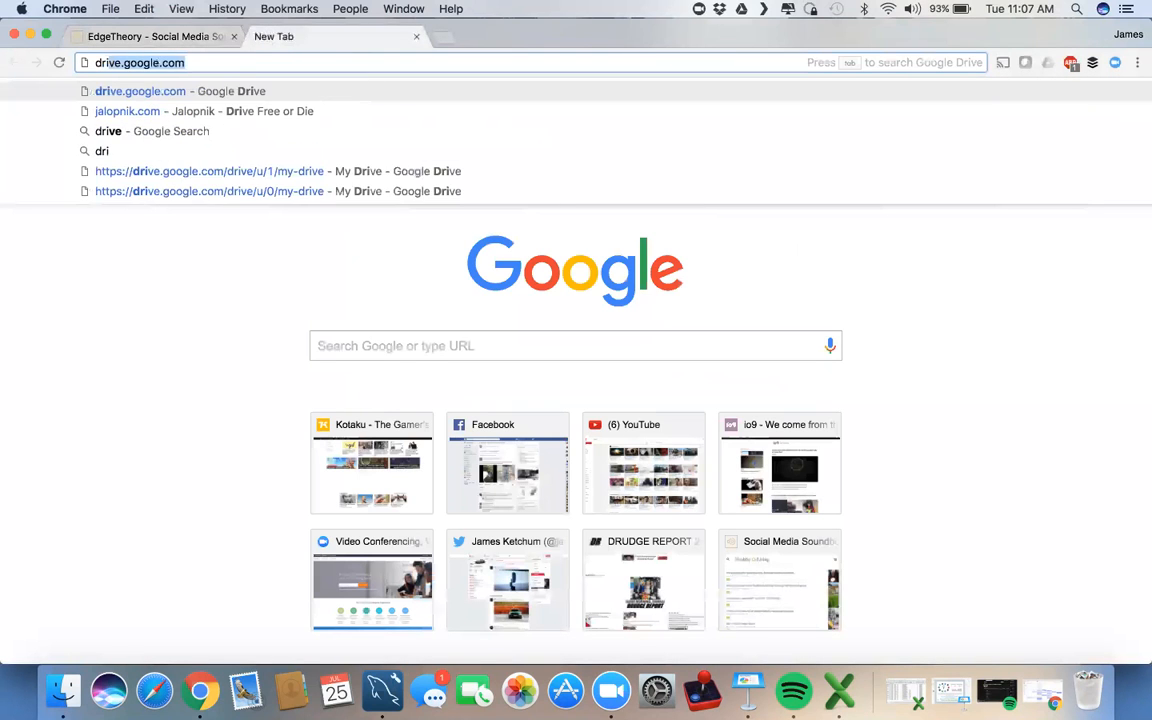
pyautogui.press('Return')
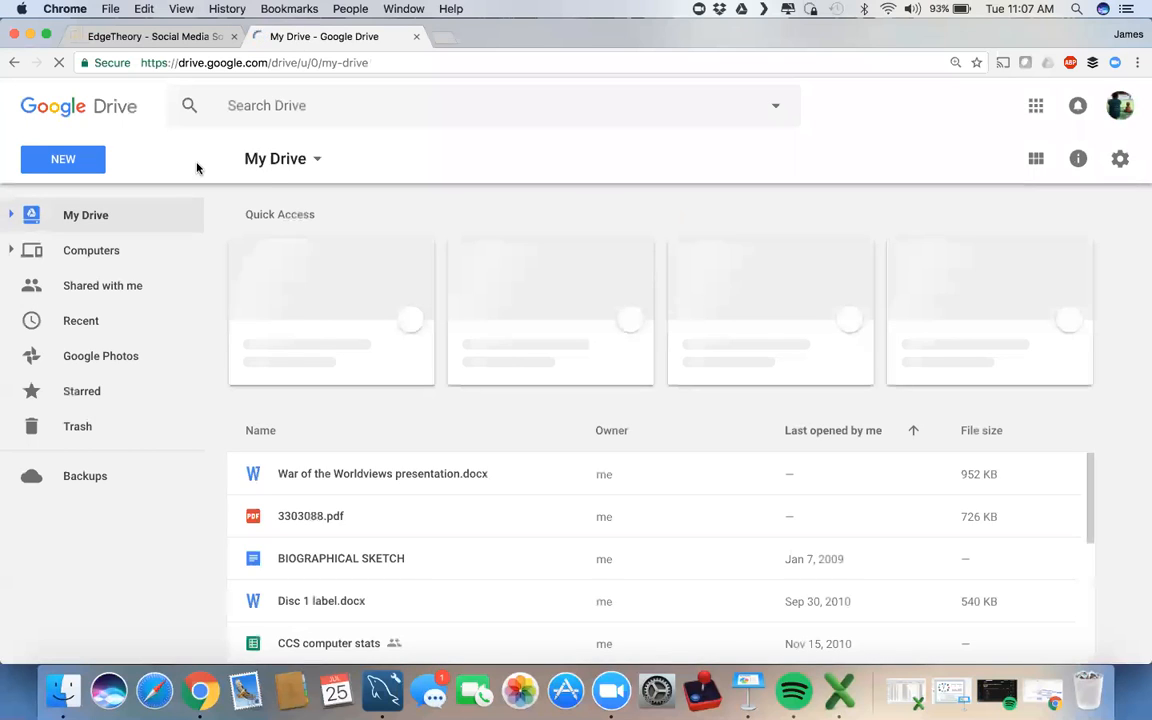
pyautogui.click(72, 164)
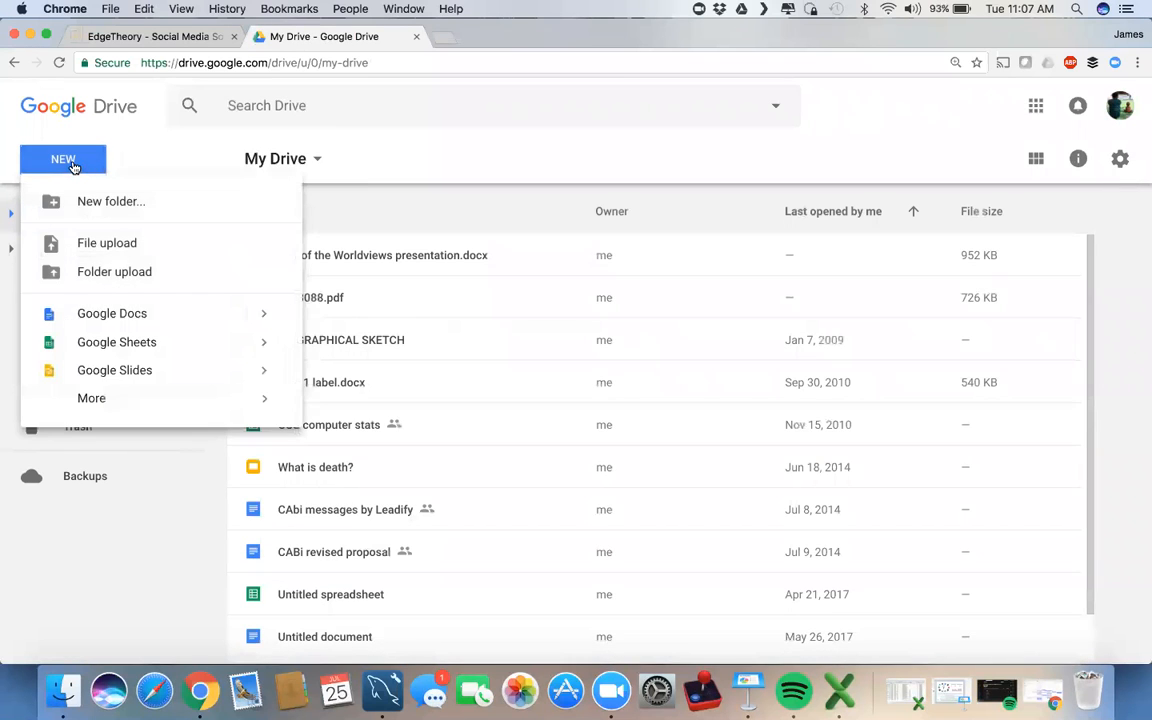
pyautogui.click(110, 341)
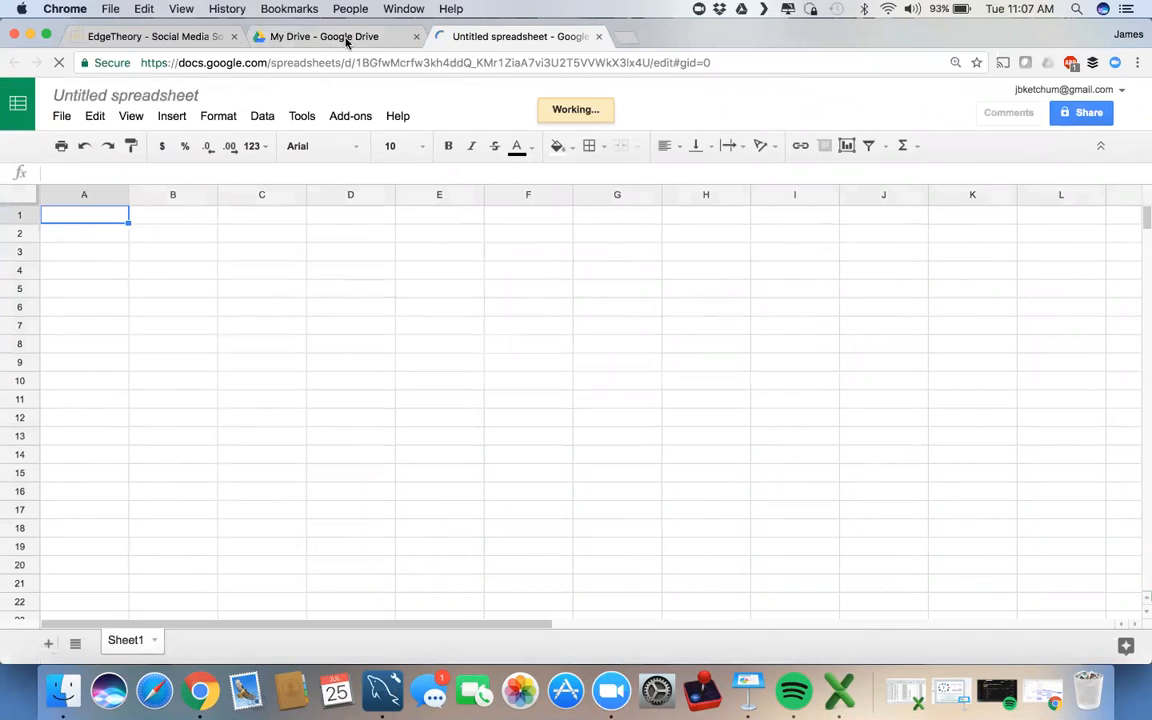
pyautogui.click(416, 37)
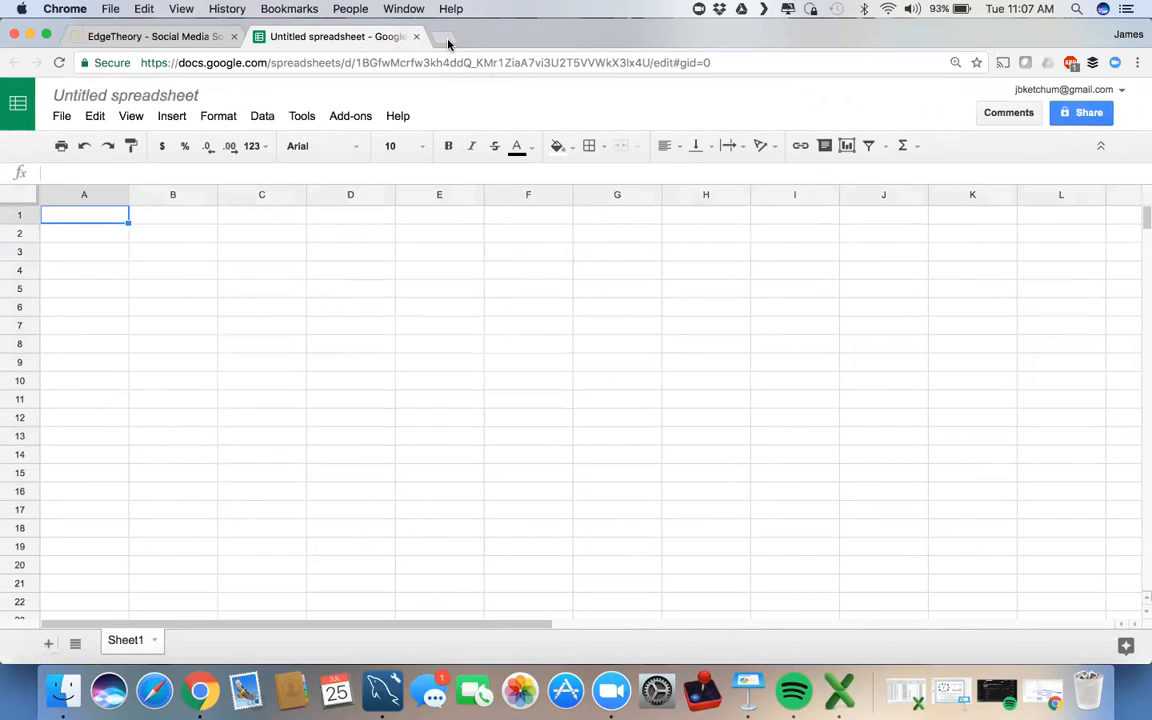
# Step: Open the LinkShare control panel in a new tab and view its demo and inactive sites
pyautogui.click(446, 38)
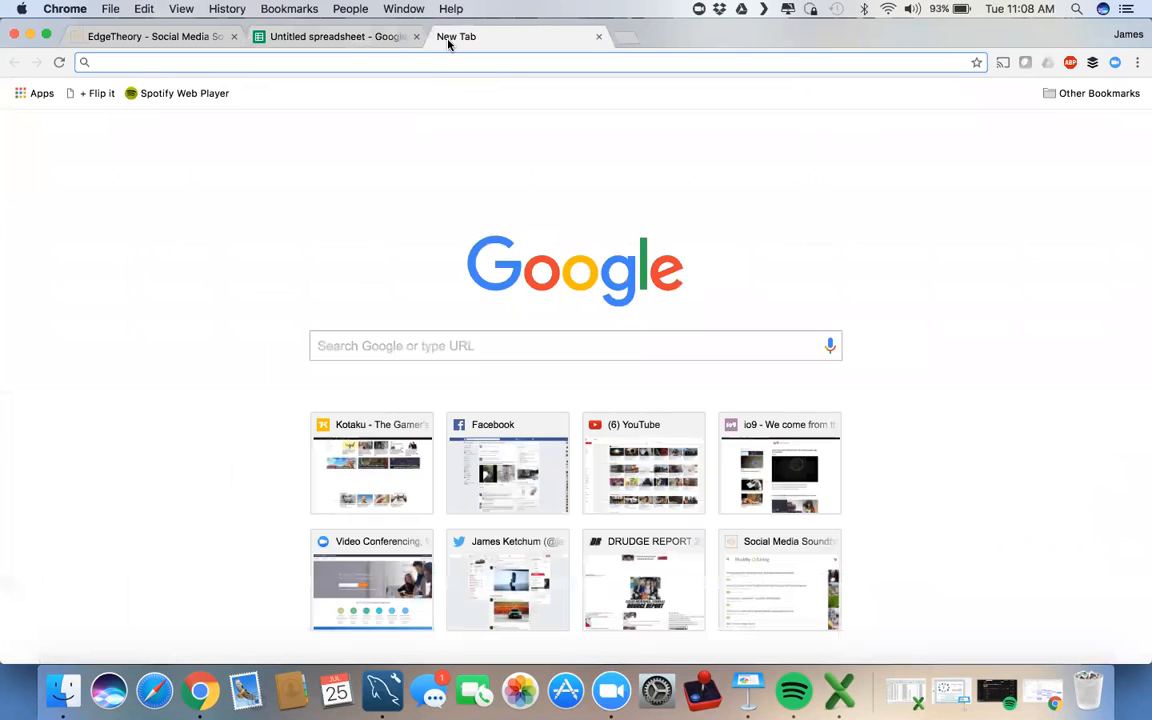
pyautogui.write('li')
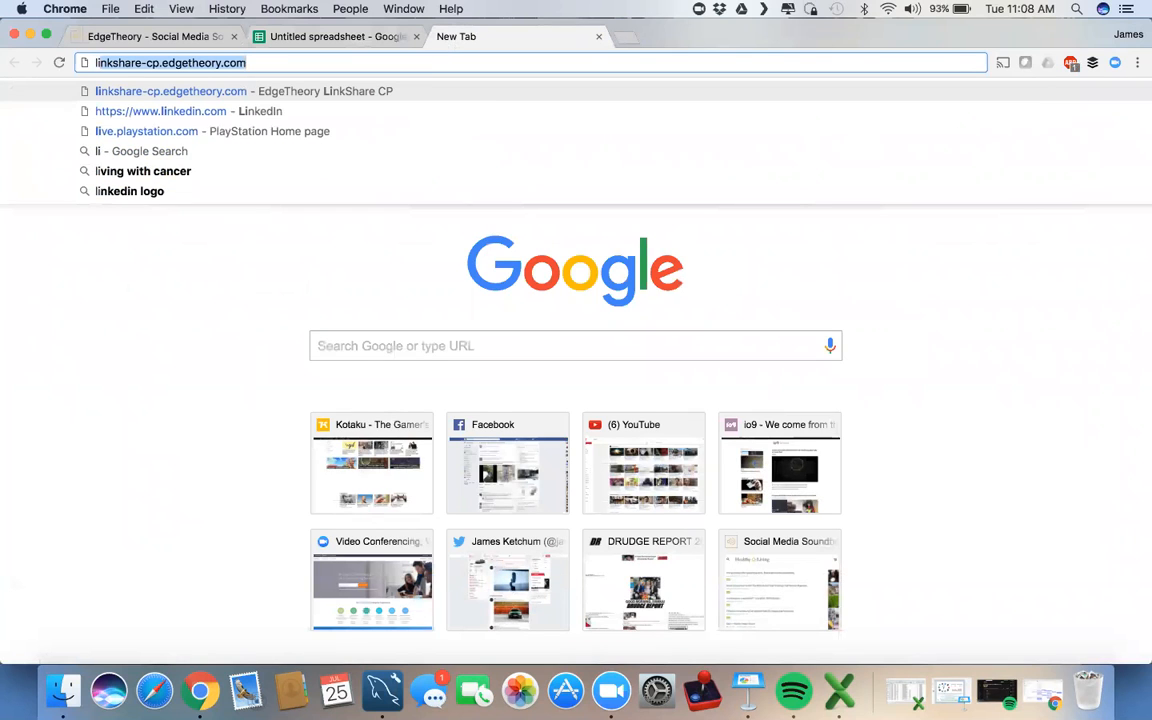
pyautogui.press('Return')
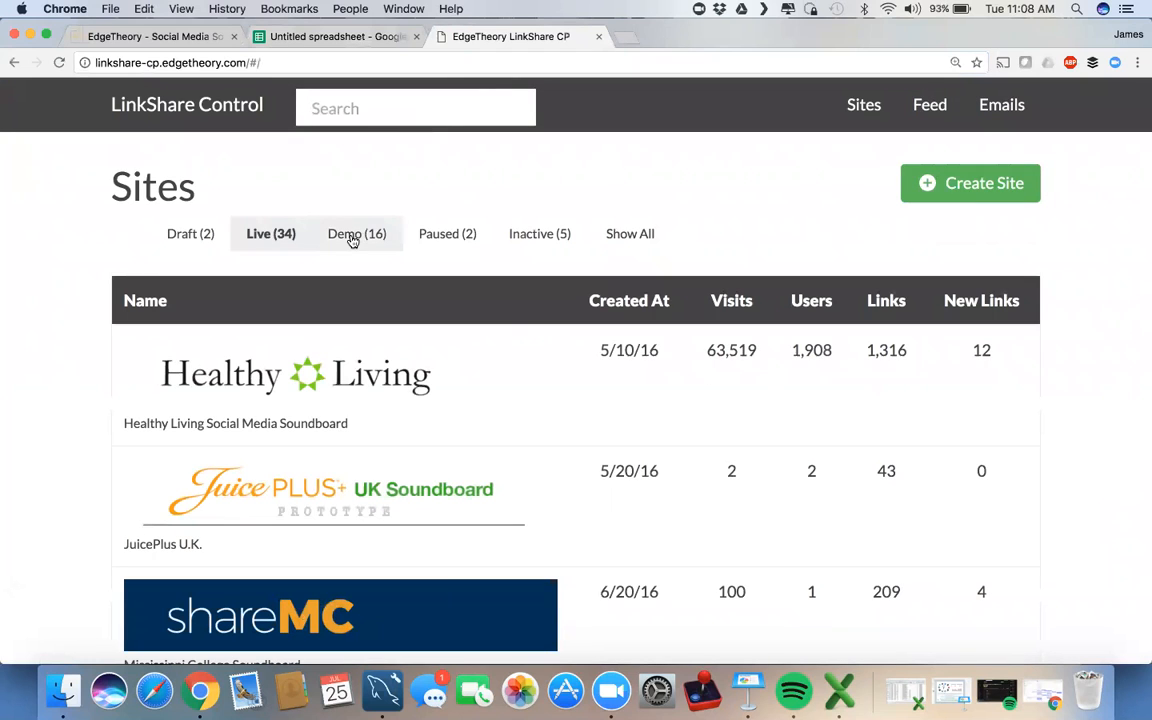
pyautogui.click(352, 237)
pyautogui.click(529, 237)
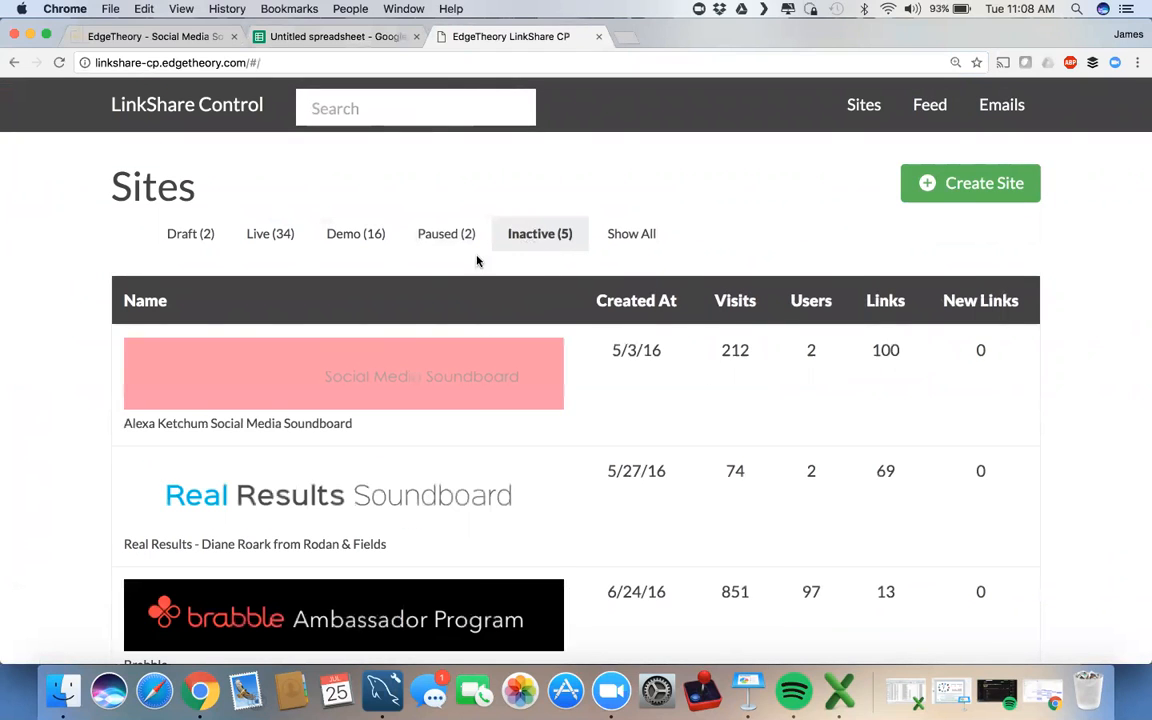
# Step: Check the first inactive site's active users, then go back to the live Sites list
pyautogui.scroll(-4, 527, 435)
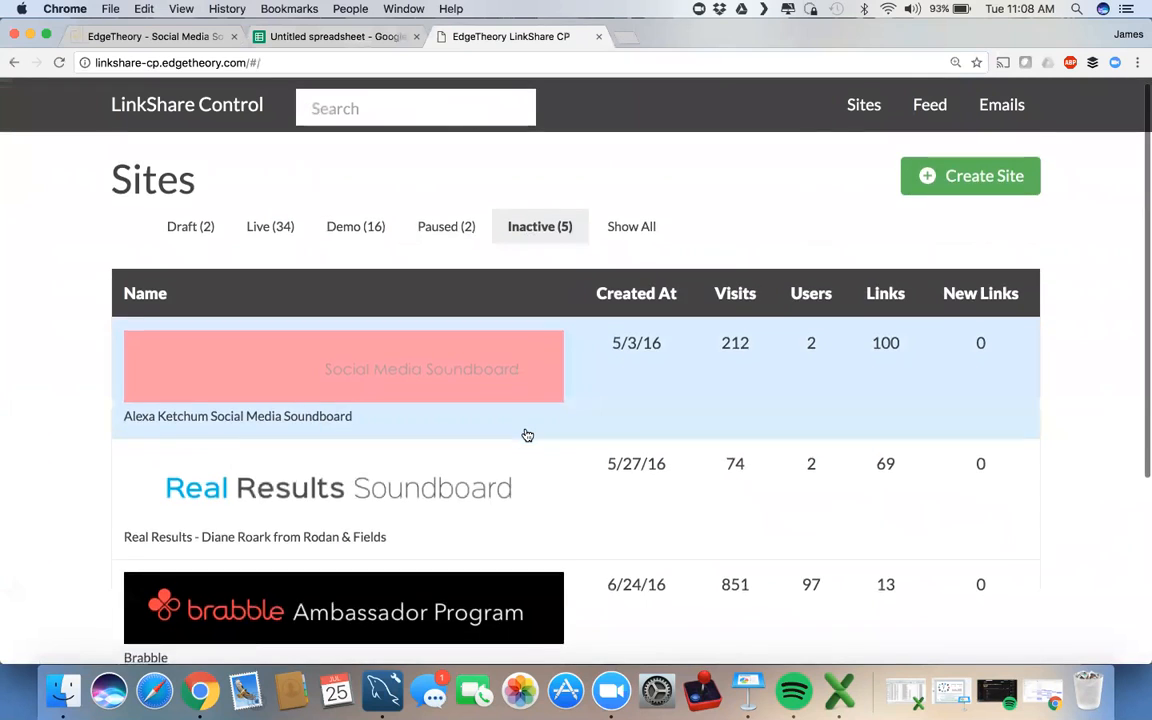
pyautogui.scroll(3, 527, 434)
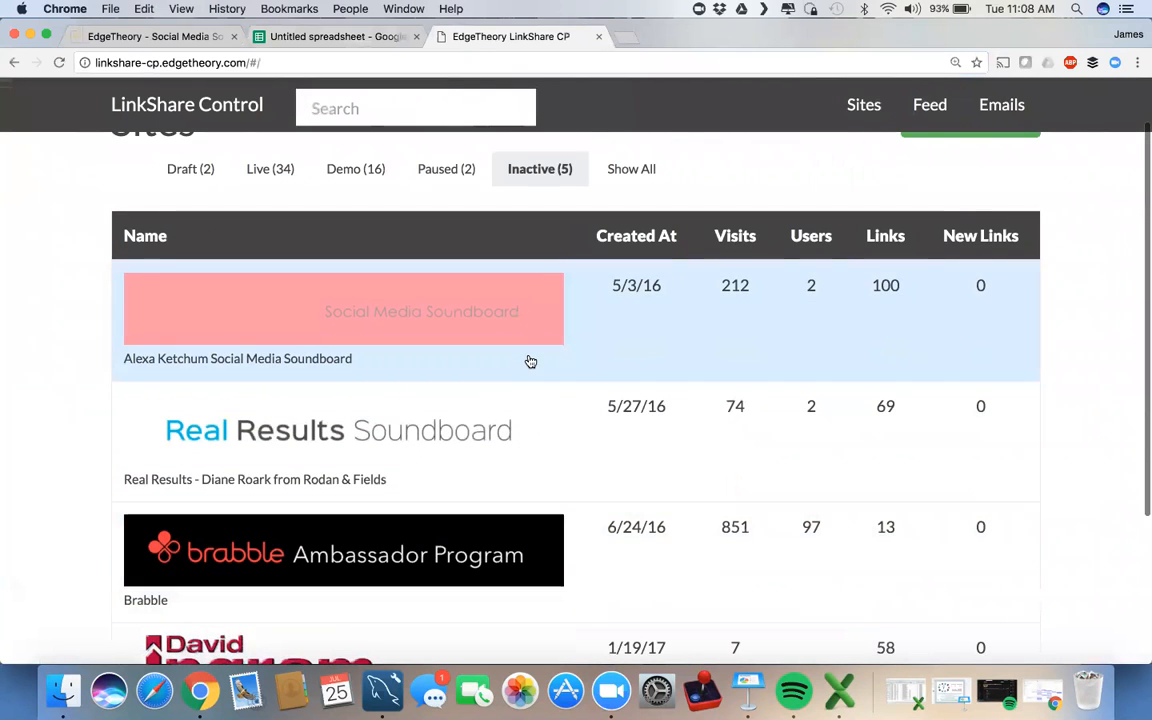
pyautogui.click(530, 361)
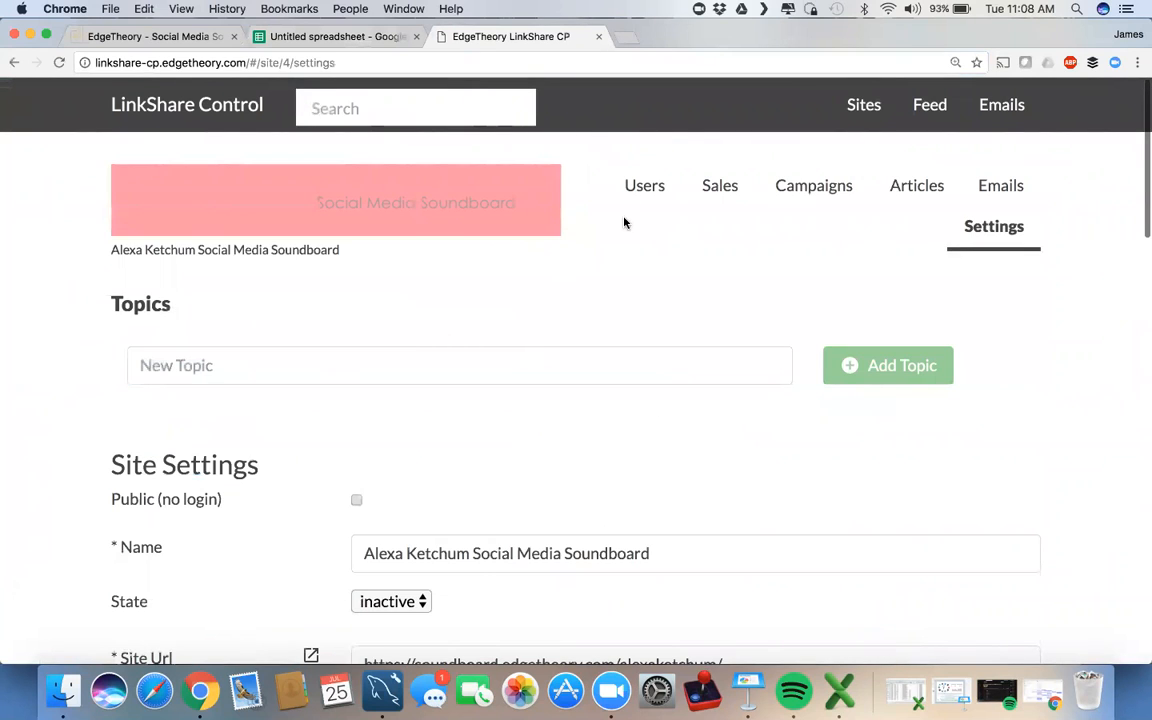
pyautogui.click(640, 188)
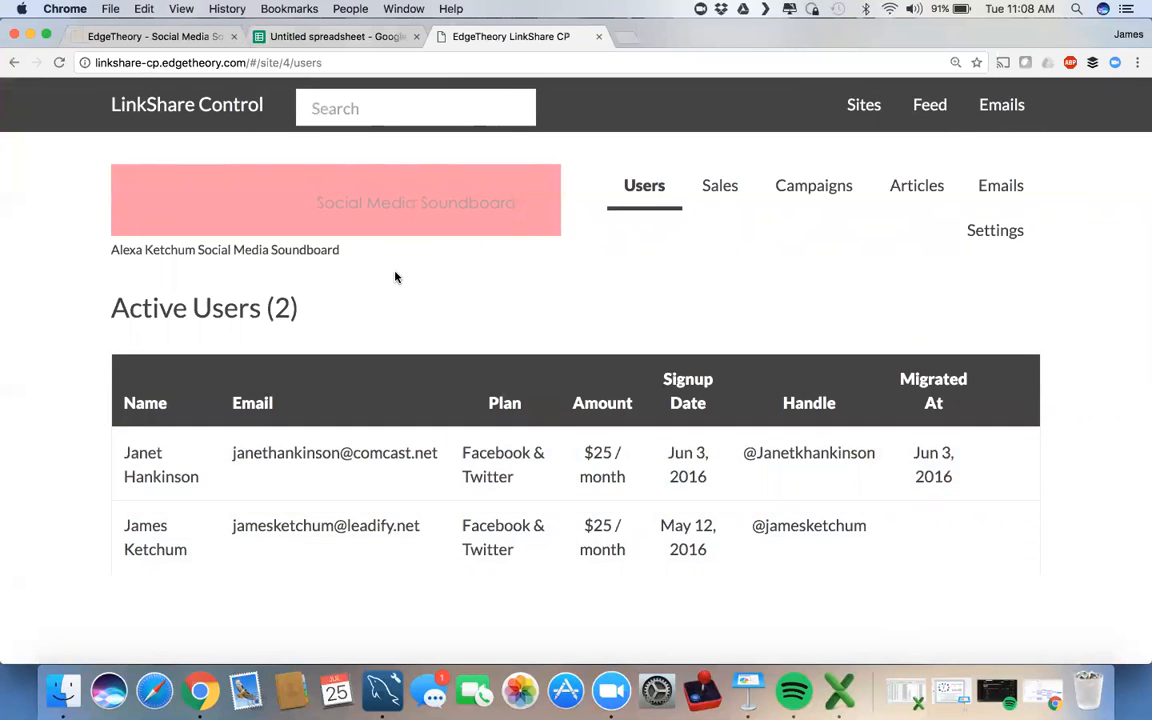
pyautogui.hscroll(-5, 395, 277)
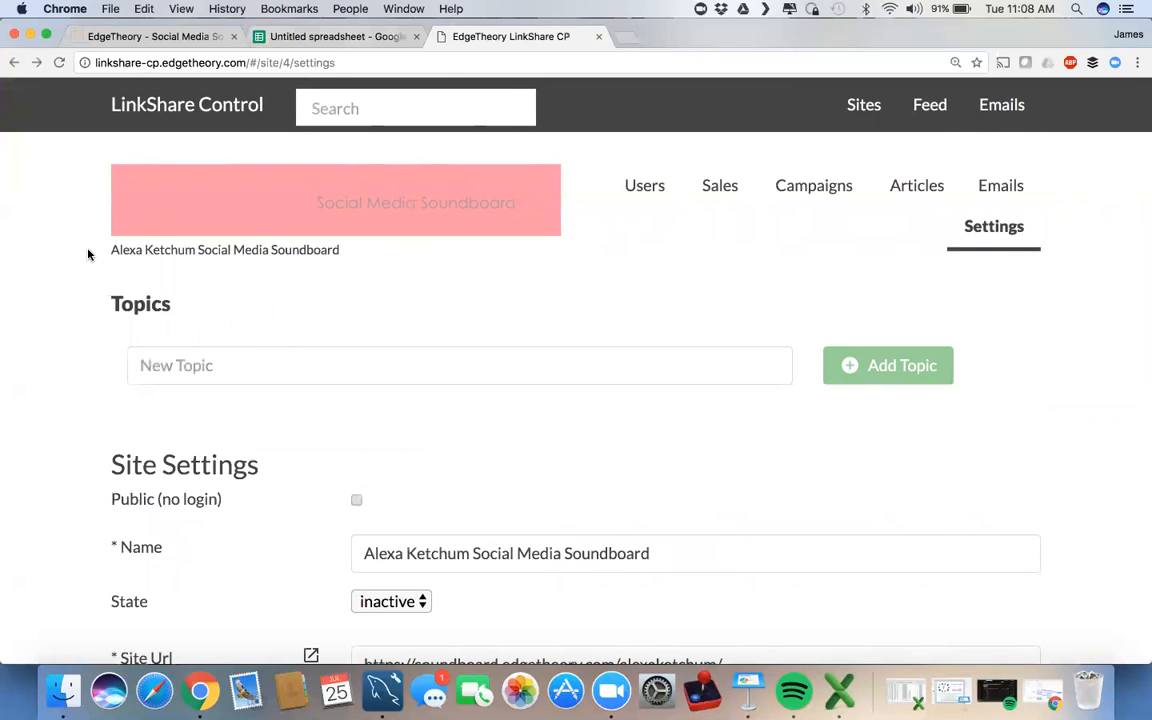
pyautogui.hscroll(-5, 88, 252)
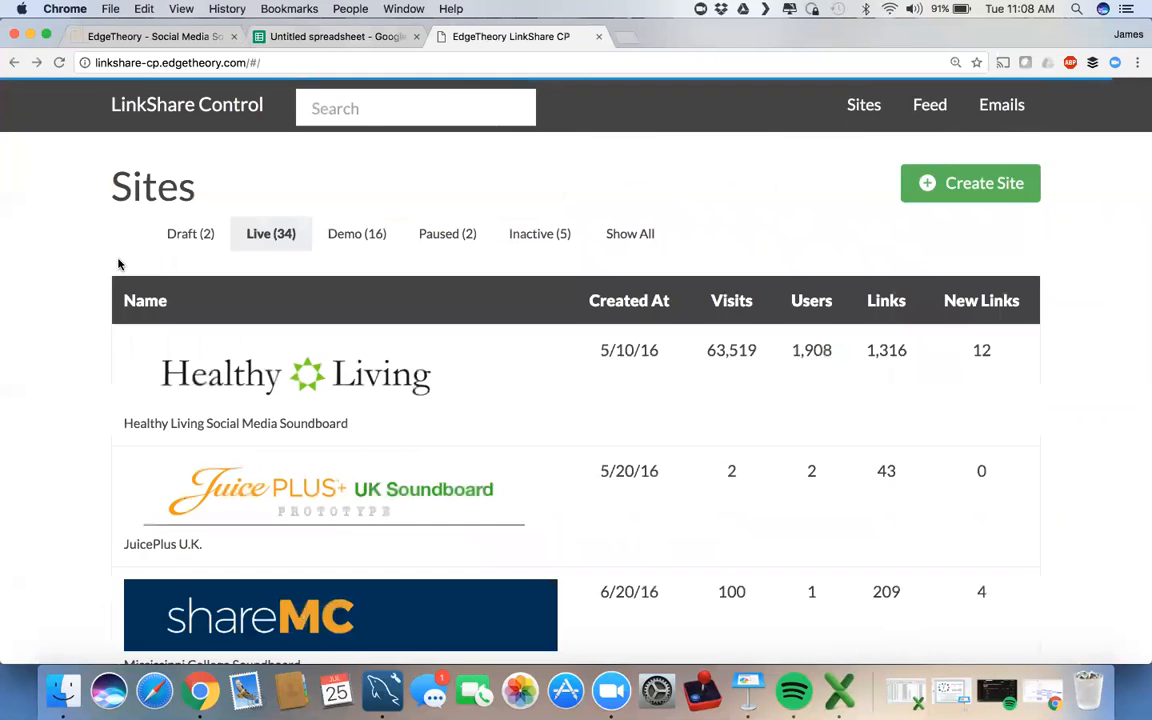
# Step: Browse the Draft, Demo, Inactive and Paused site categories
pyautogui.click(192, 240)
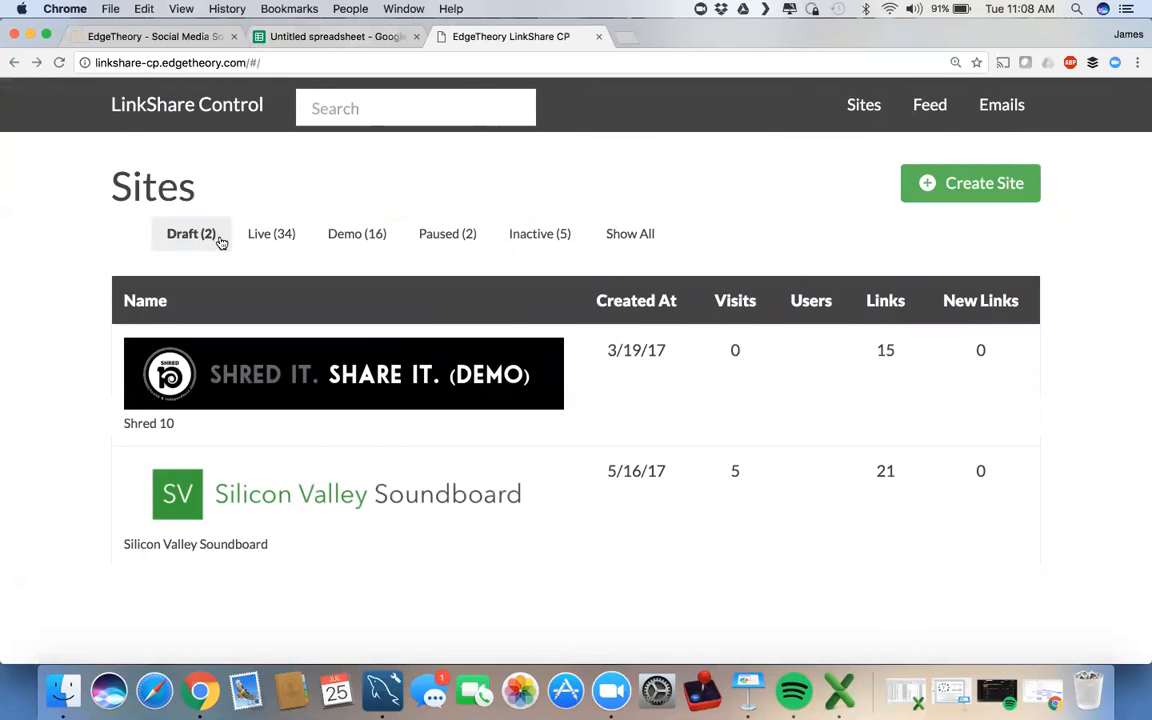
pyautogui.click(340, 240)
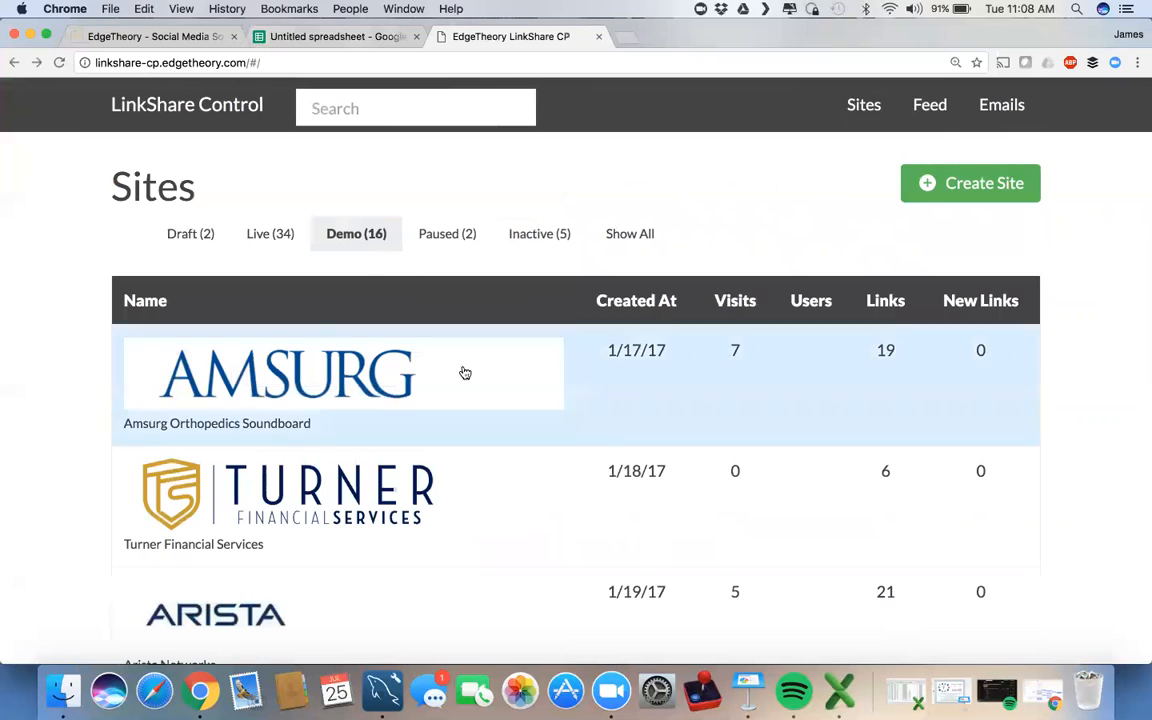
pyautogui.scroll(-5, 463, 373)
pyautogui.scroll(5, 463, 373)
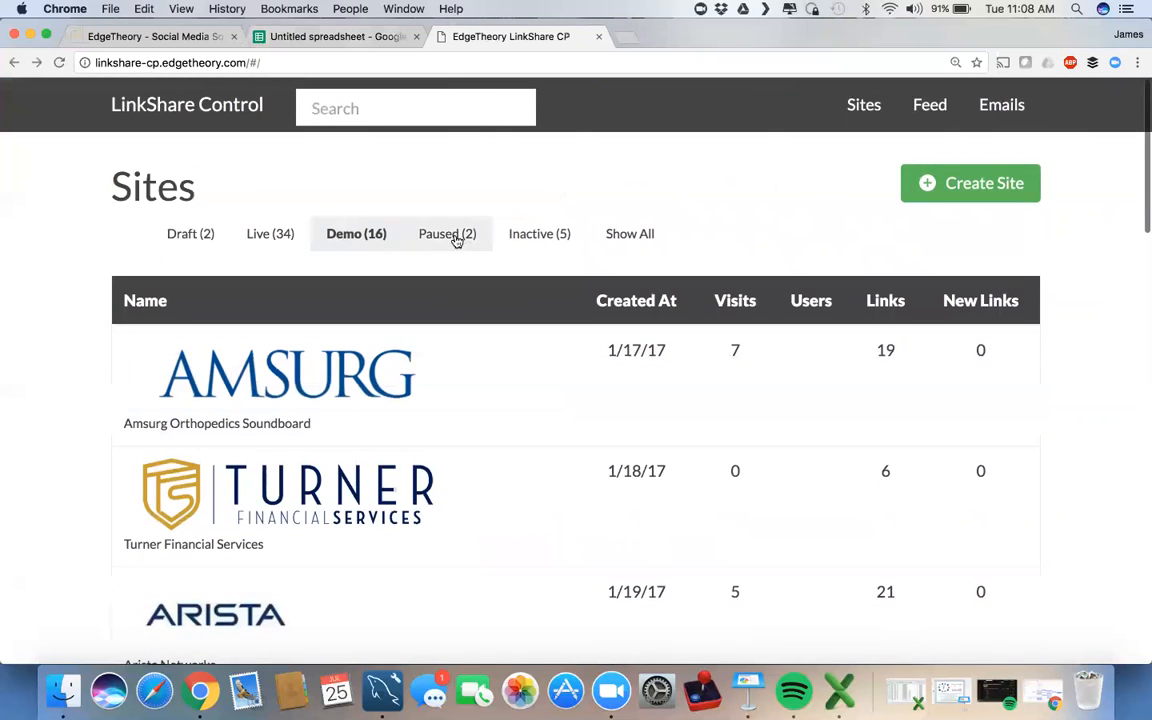
pyautogui.click(534, 243)
pyautogui.scroll(-5, 481, 427)
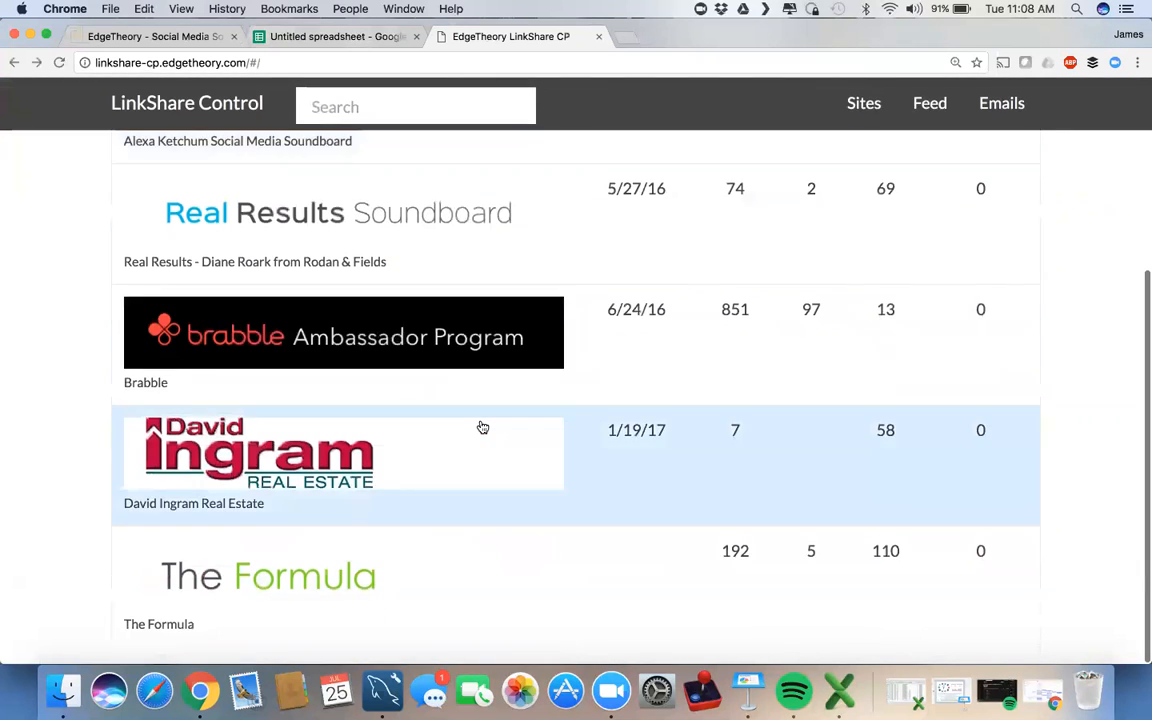
pyautogui.scroll(5, 481, 427)
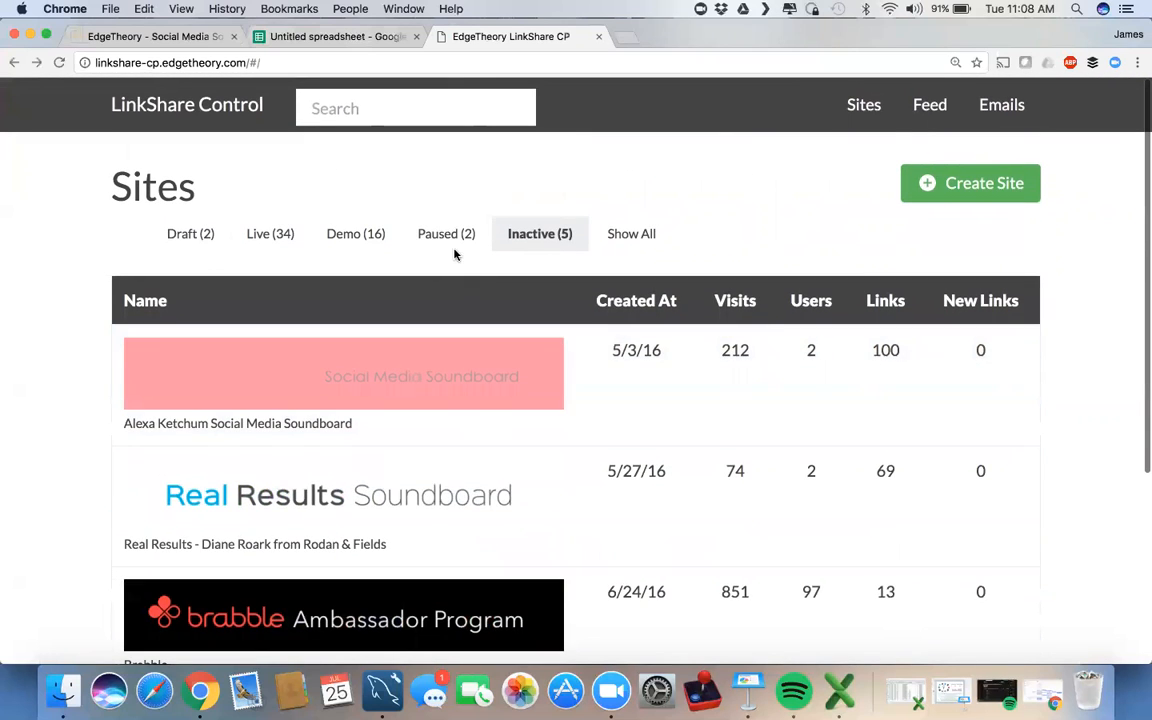
pyautogui.click(442, 234)
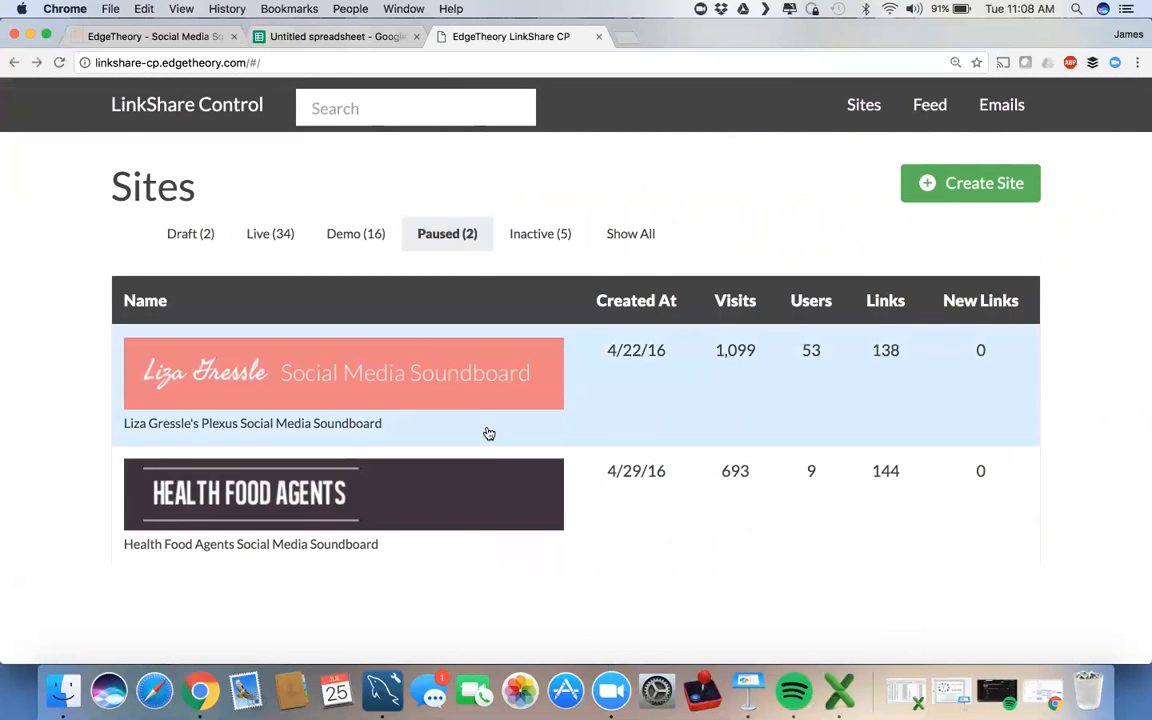
# Step: Copy the first paused site's user rows and paste them into the Untitled spreadsheet
pyautogui.click(488, 430)
pyautogui.click(647, 185)
pyautogui.scroll(-5, 87, 365)
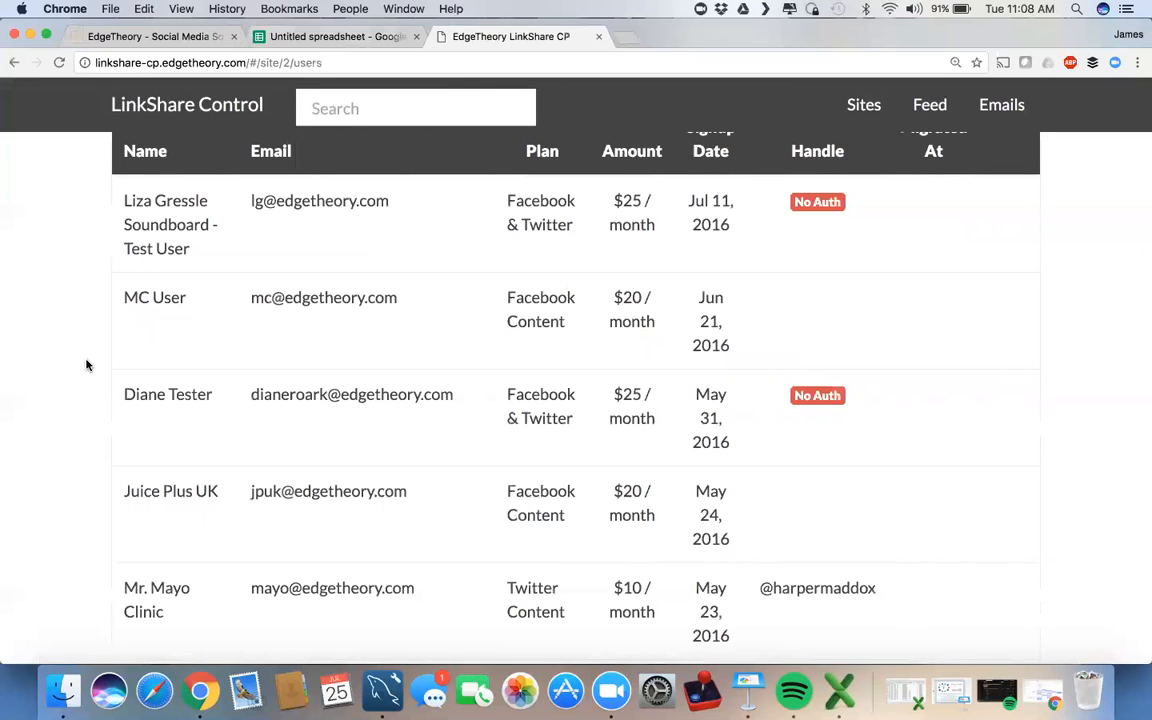
pyautogui.scroll(-5, 87, 365)
pyautogui.scroll(-5, 87, 365)
pyautogui.scroll(2, 87, 365)
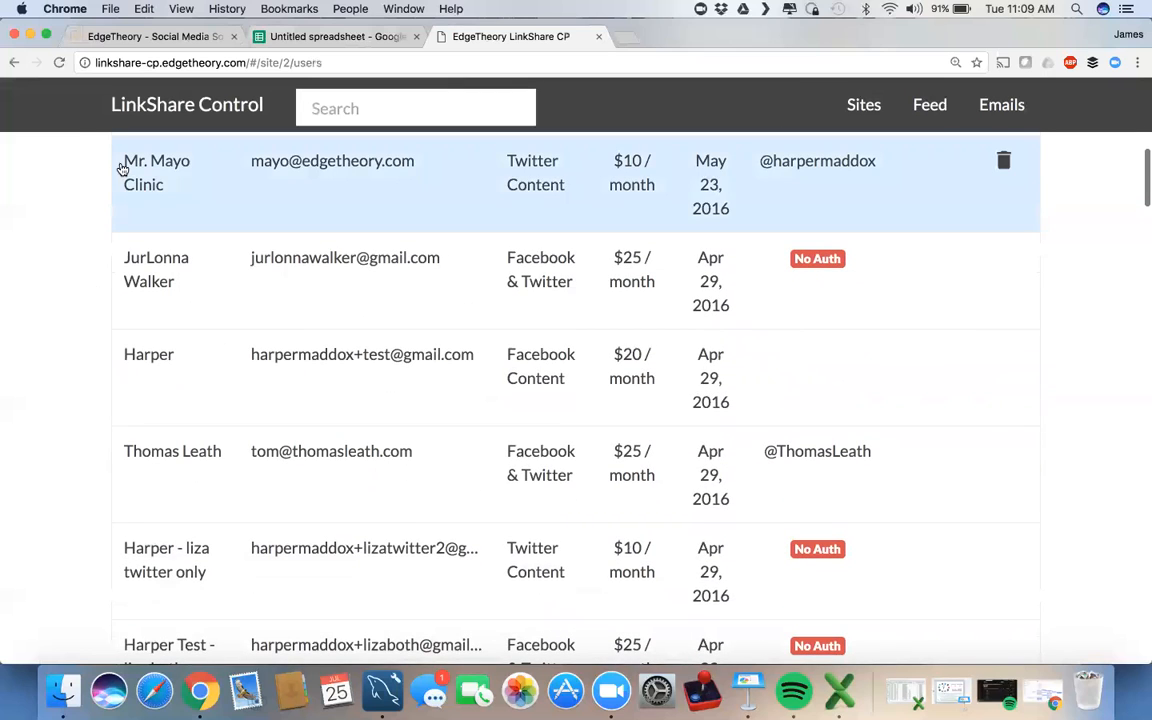
pyautogui.moveTo(102, 167); pyautogui.dragTo(934, 548)
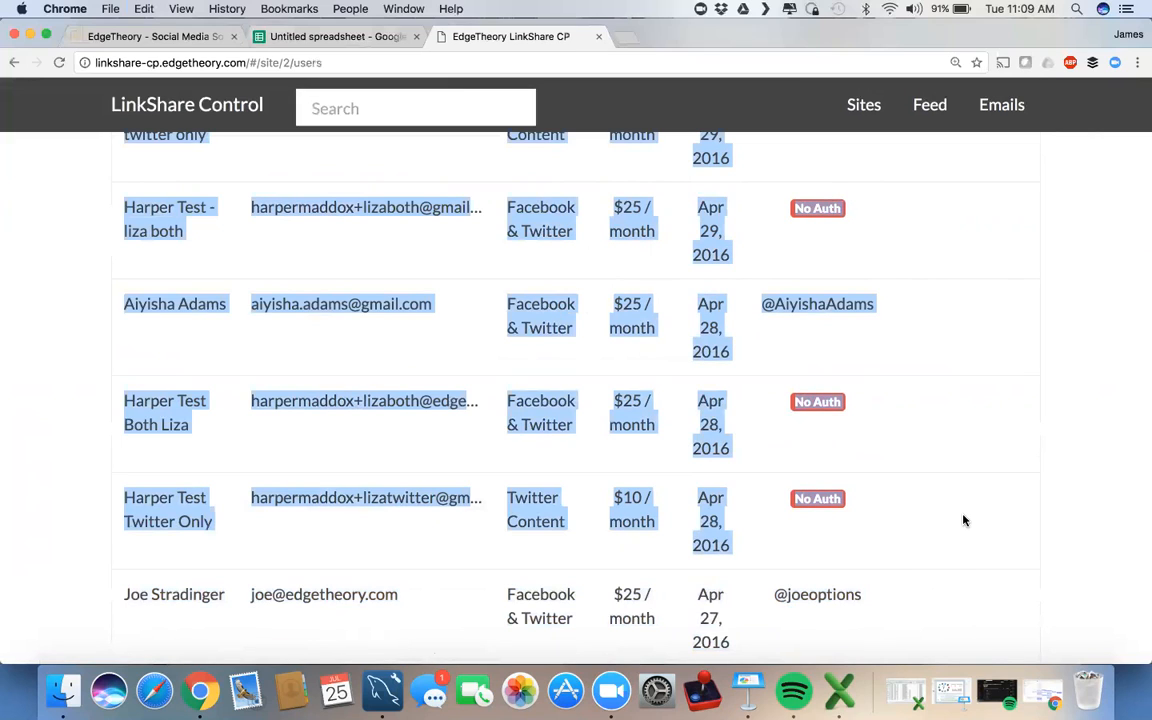
pyautogui.click(328, 38)
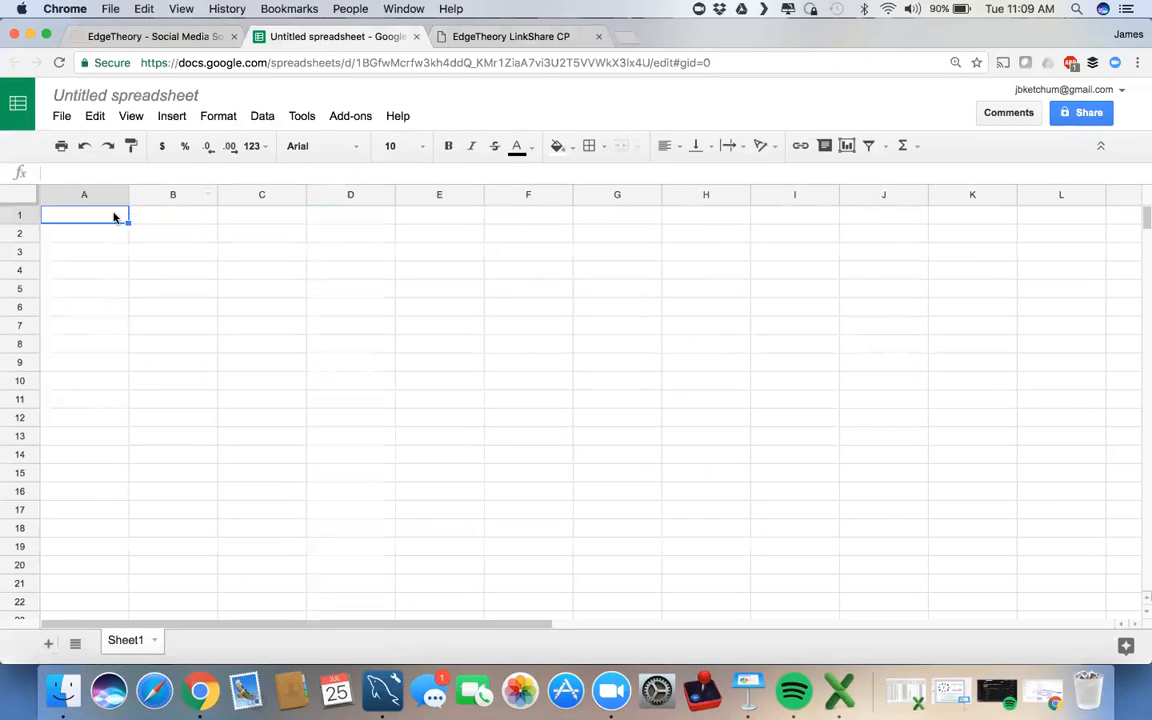
pyautogui.press('super+v')
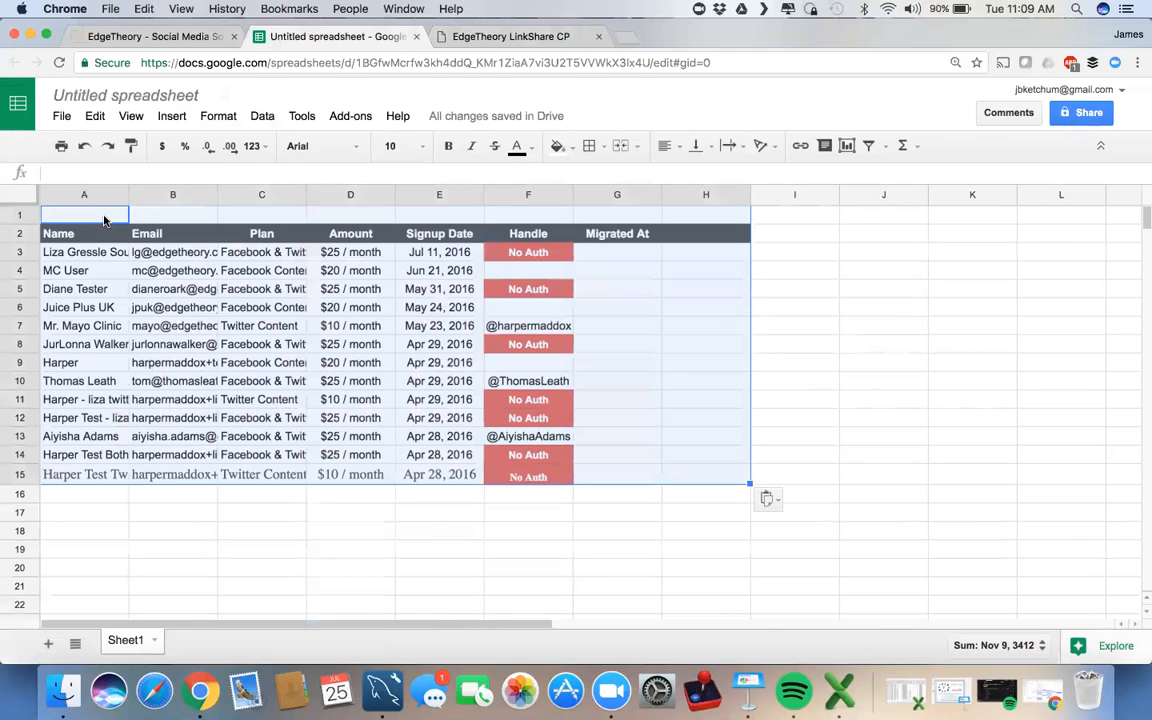
# Step: Auto-fit columns A and B to the full names and e-mail addresses
pyautogui.doubleClick(128, 194)
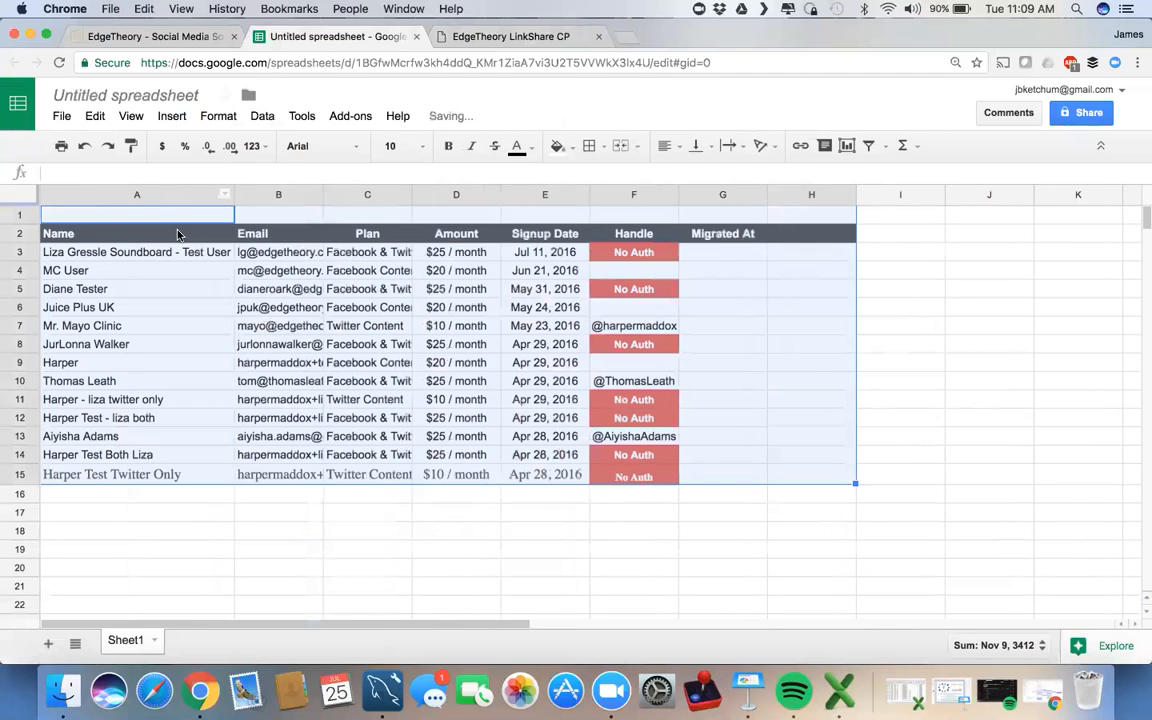
pyautogui.doubleClick(322, 194)
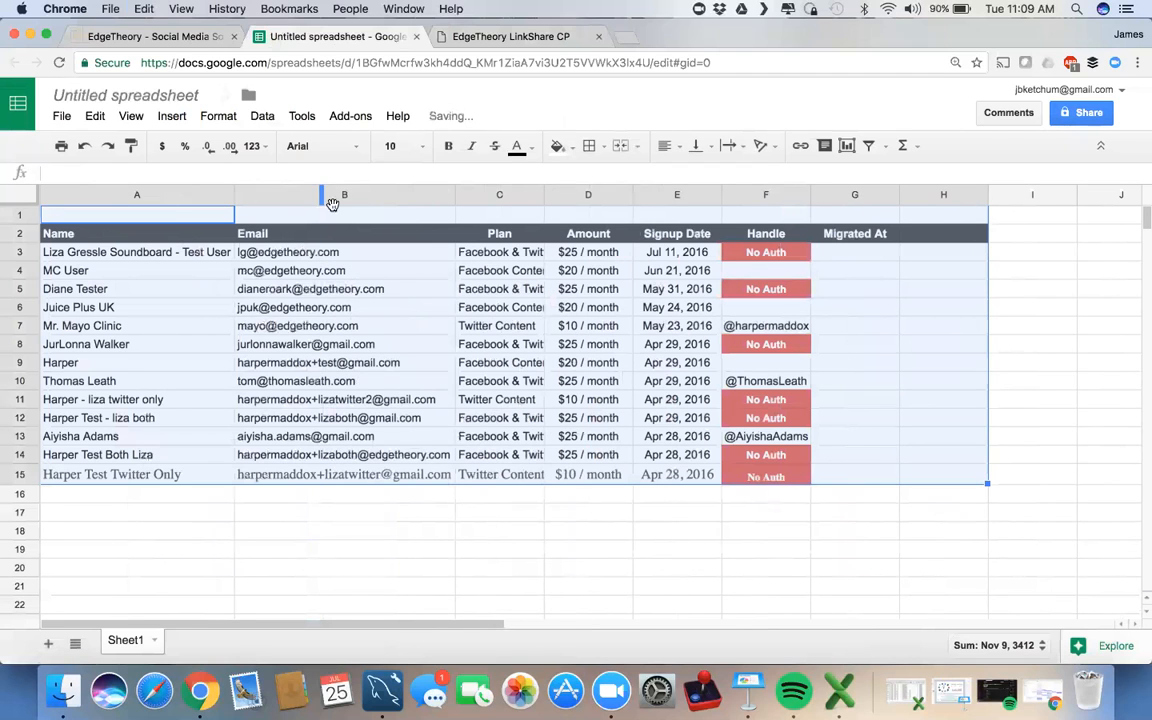
pyautogui.click(538, 500)
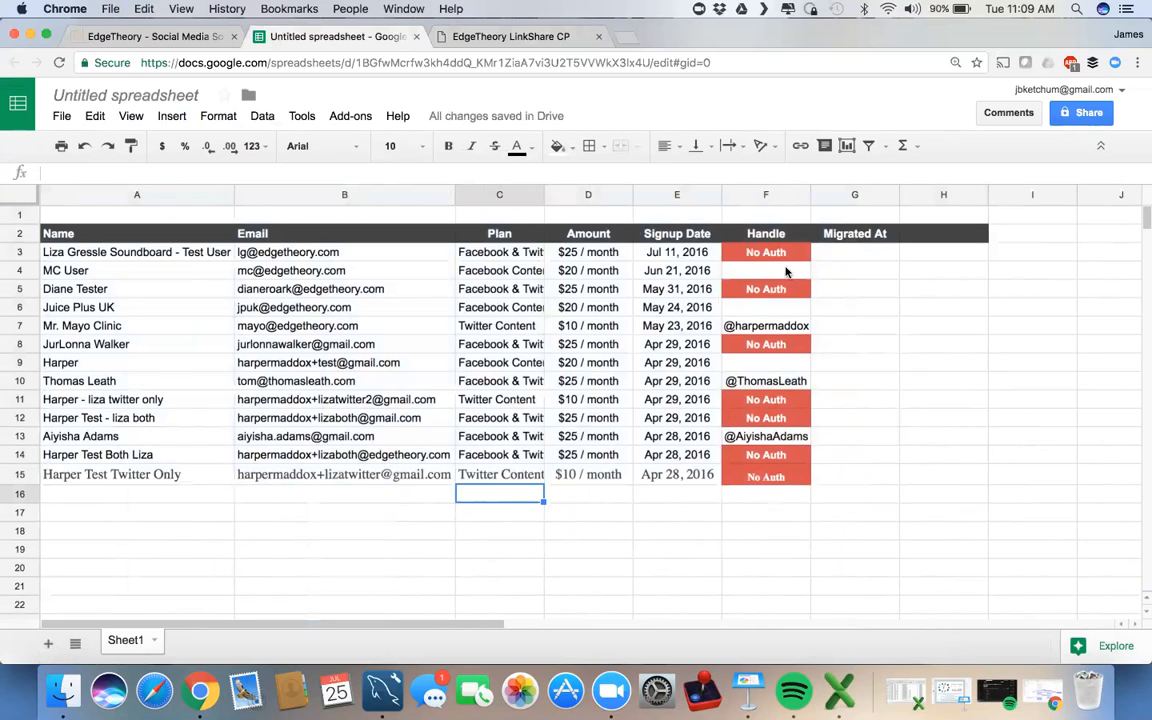
# Step: Clear and delete columns C through H, keeping only Name and Email
pyautogui.click(506, 216)
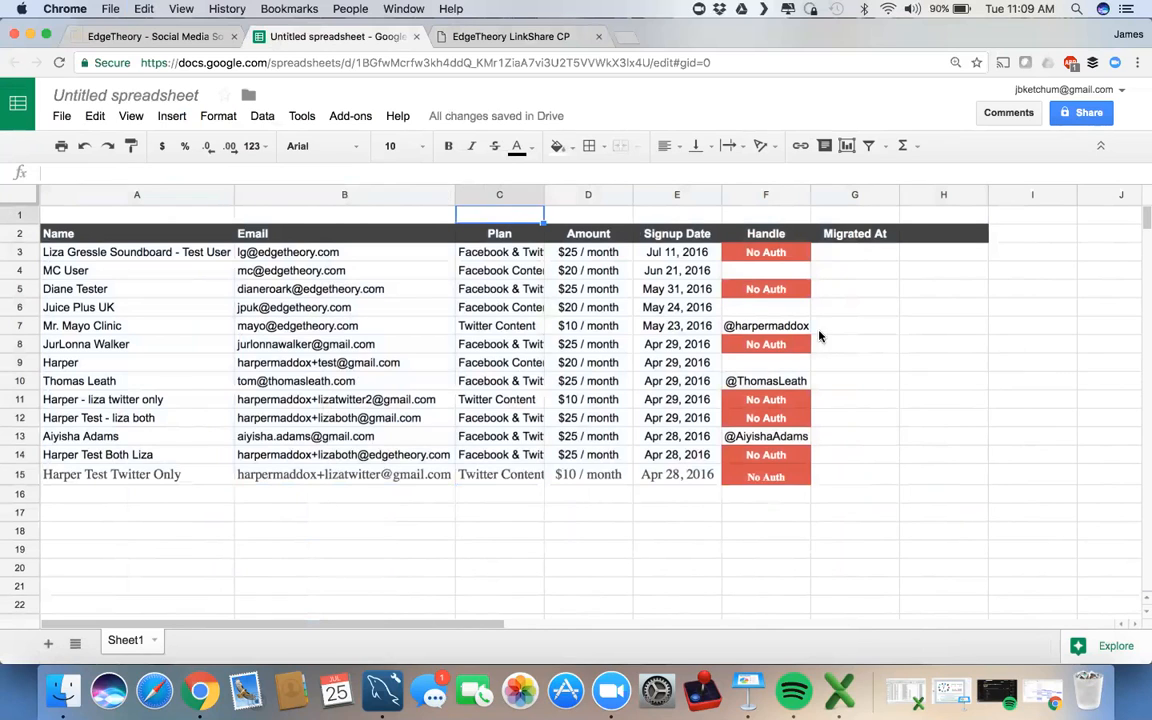
pyautogui.keyDown('shift'); pyautogui.click(924, 482); pyautogui.keyUp('shift')
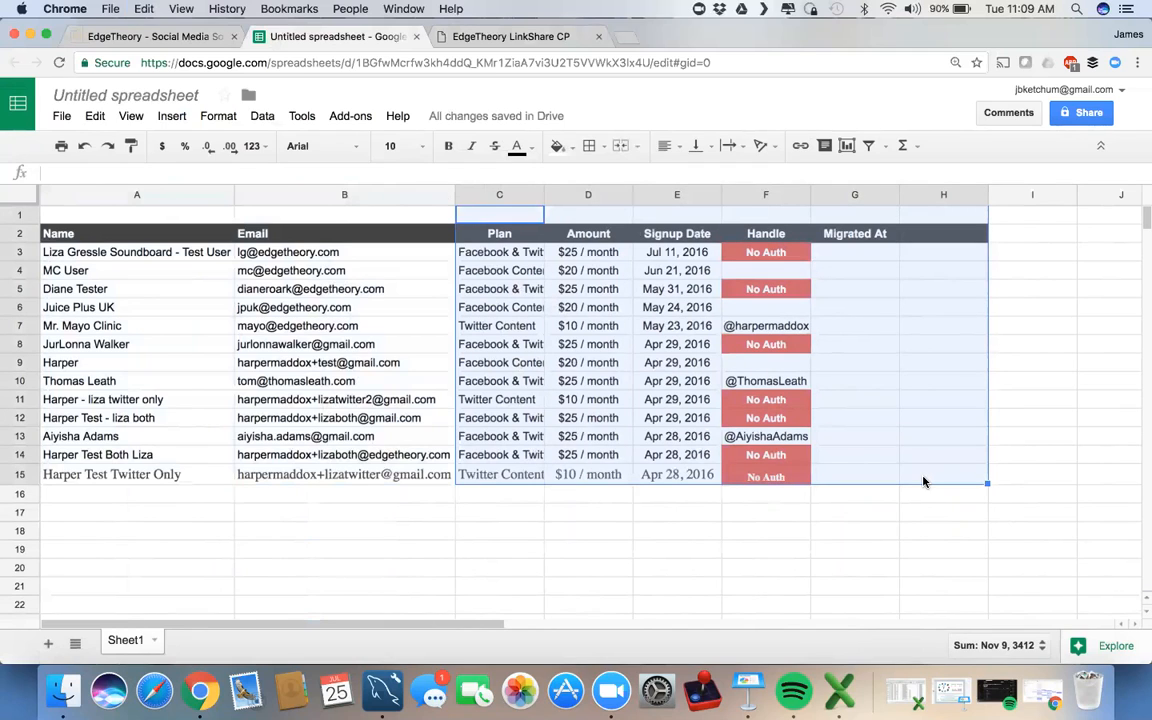
pyautogui.press('Delete')
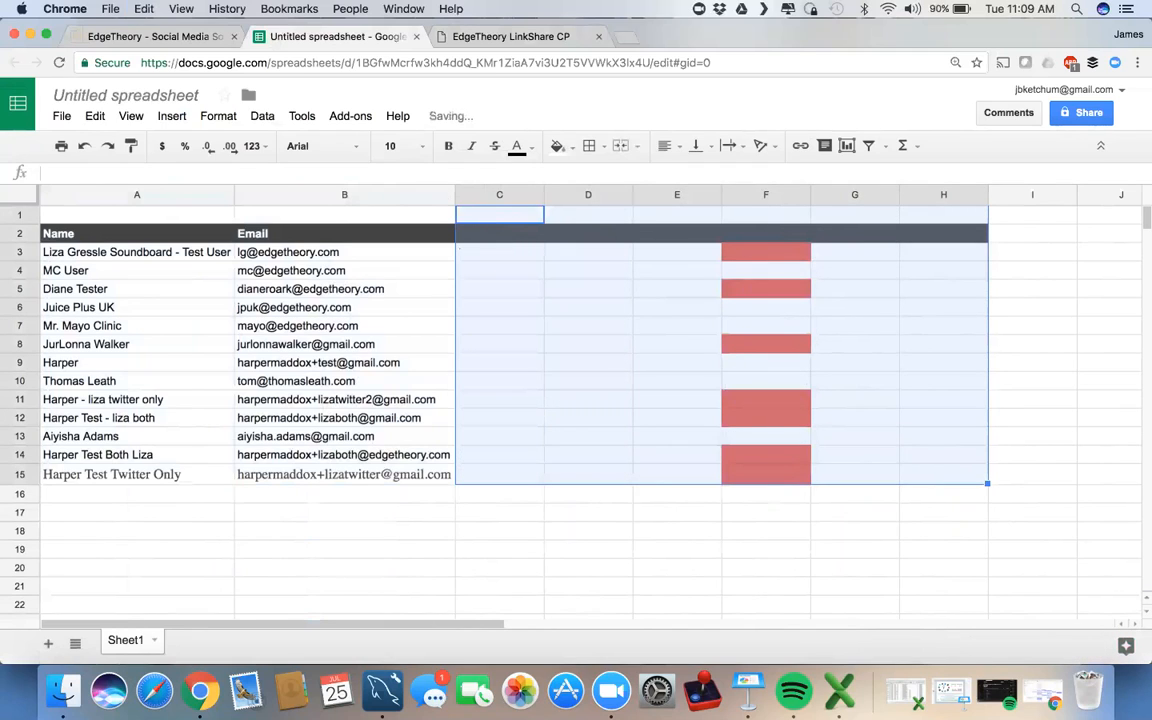
pyautogui.rightClick(922, 441)
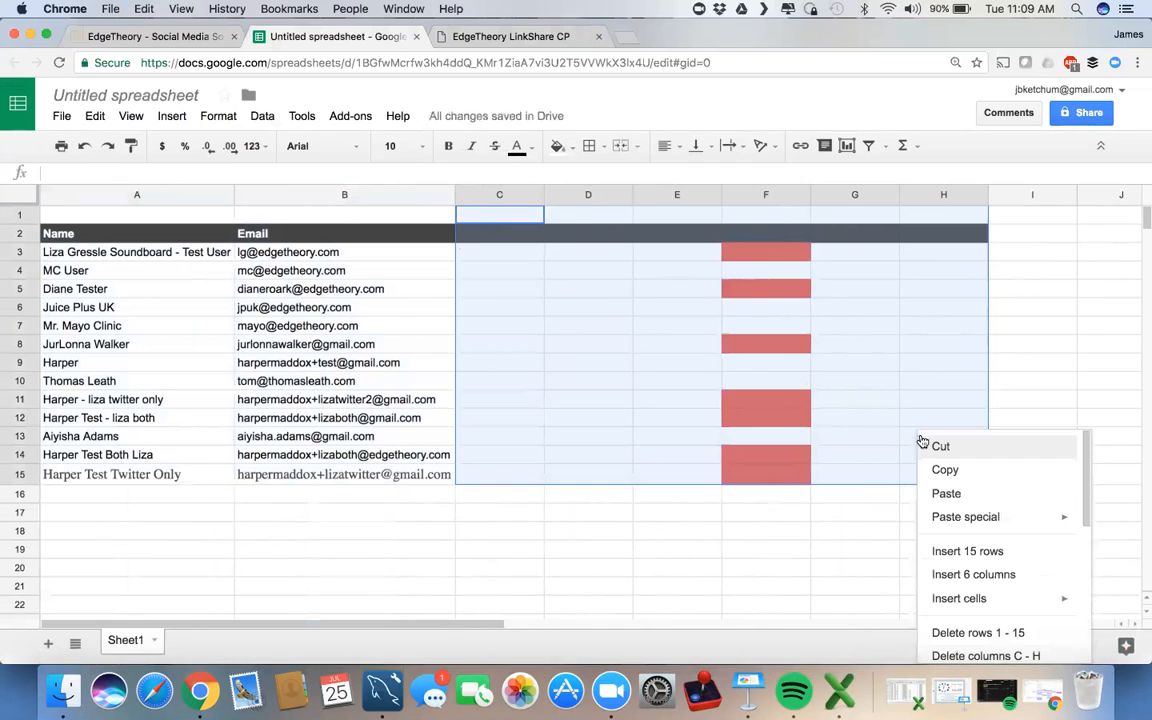
pyautogui.scroll(-2, 887, 576)
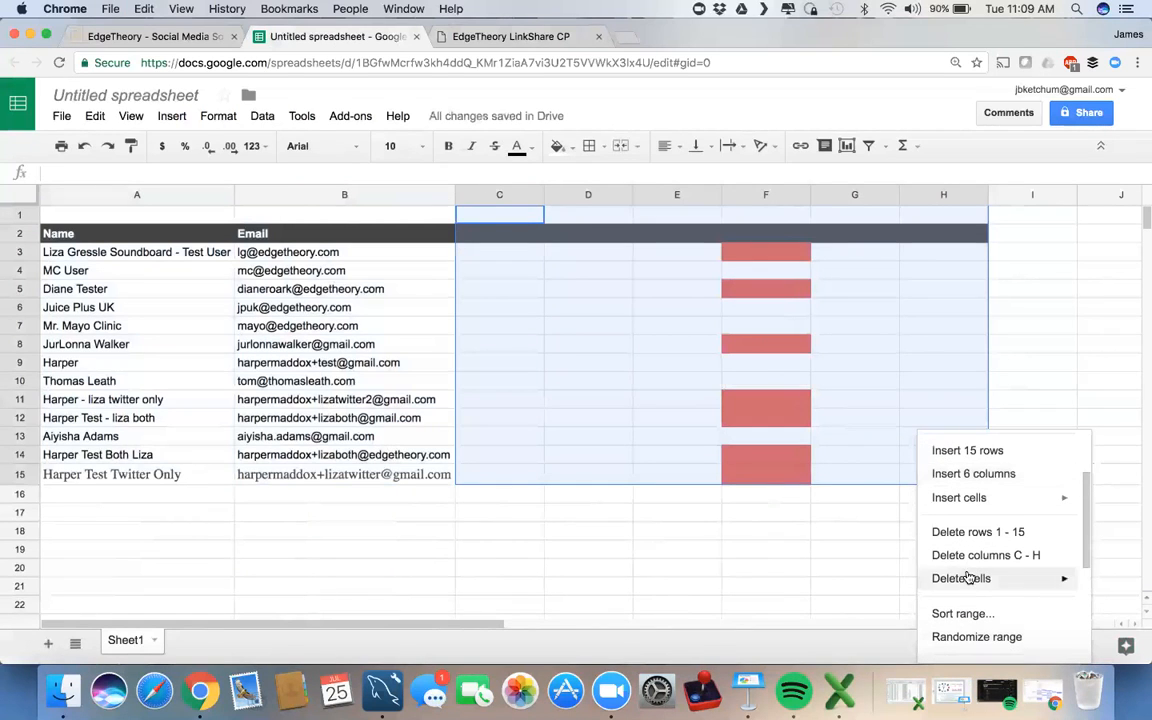
pyautogui.click(976, 556)
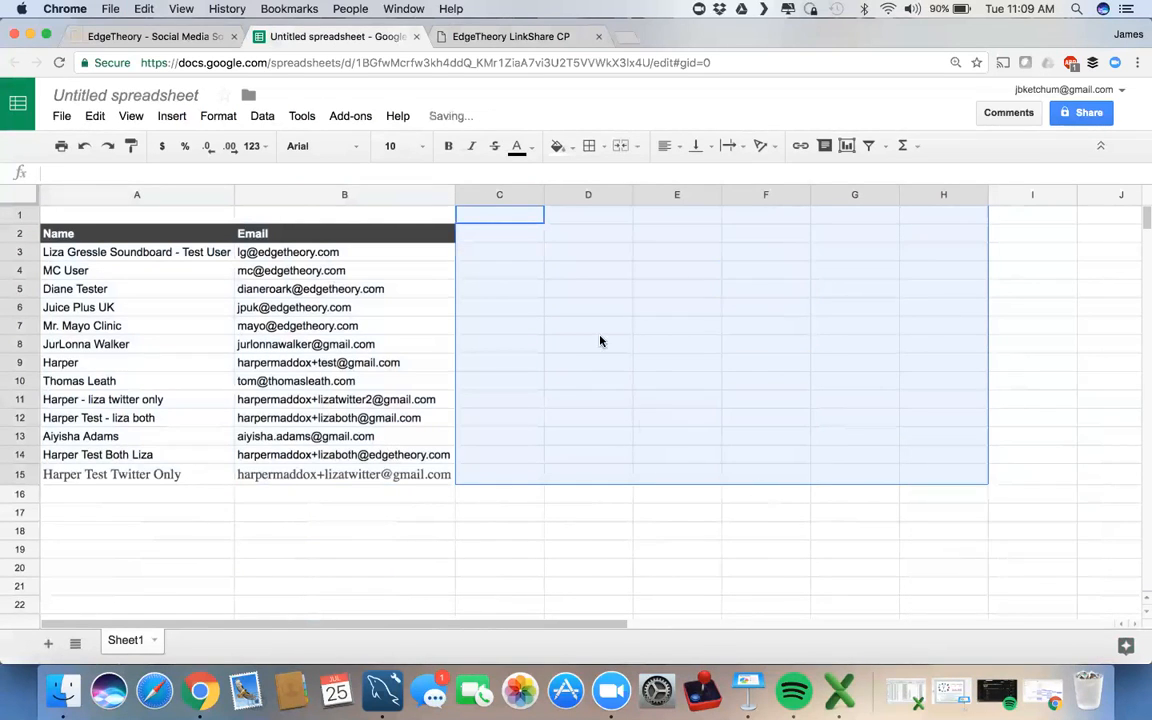
pyautogui.click(22, 216)
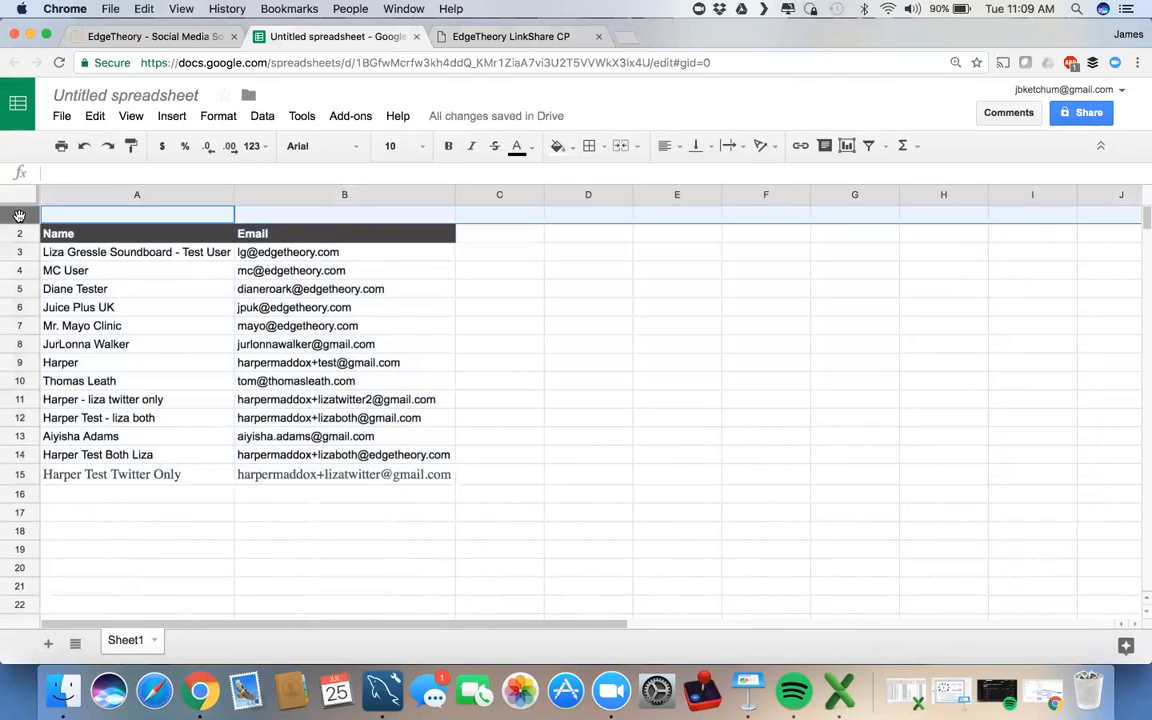
# Step: Delete the empty row 1 and title the spreadsheet 'mail contacts 7-25-17'
pyautogui.rightClick(18, 216)
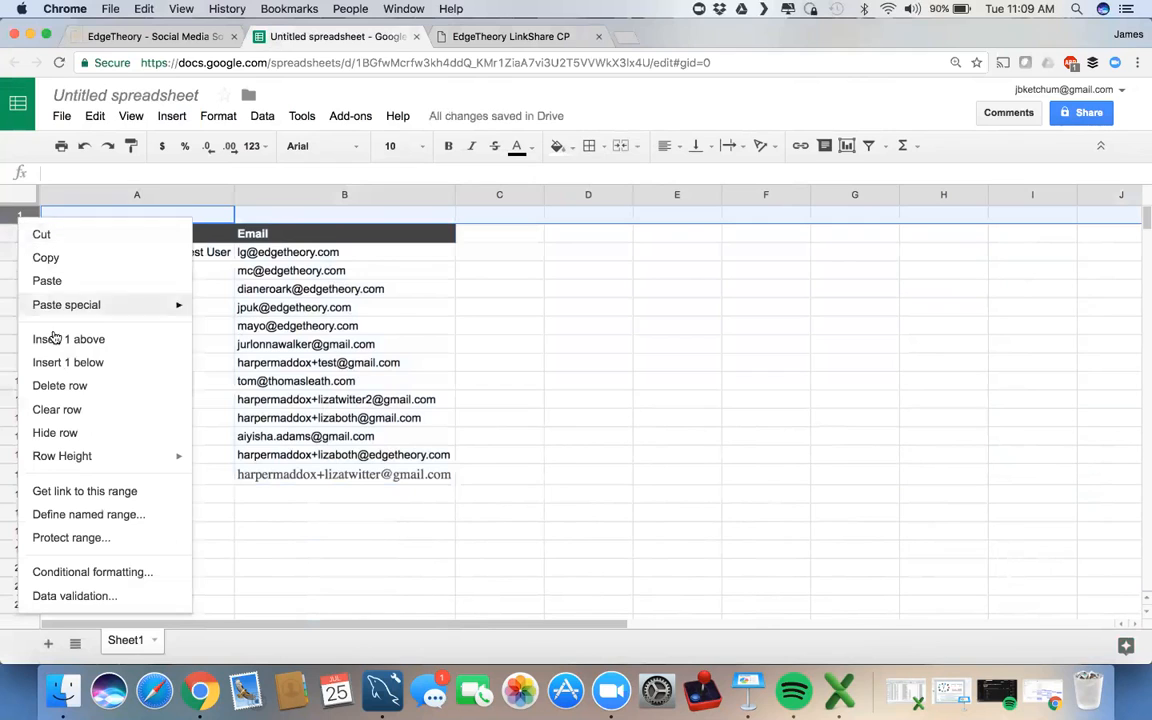
pyautogui.click(60, 385)
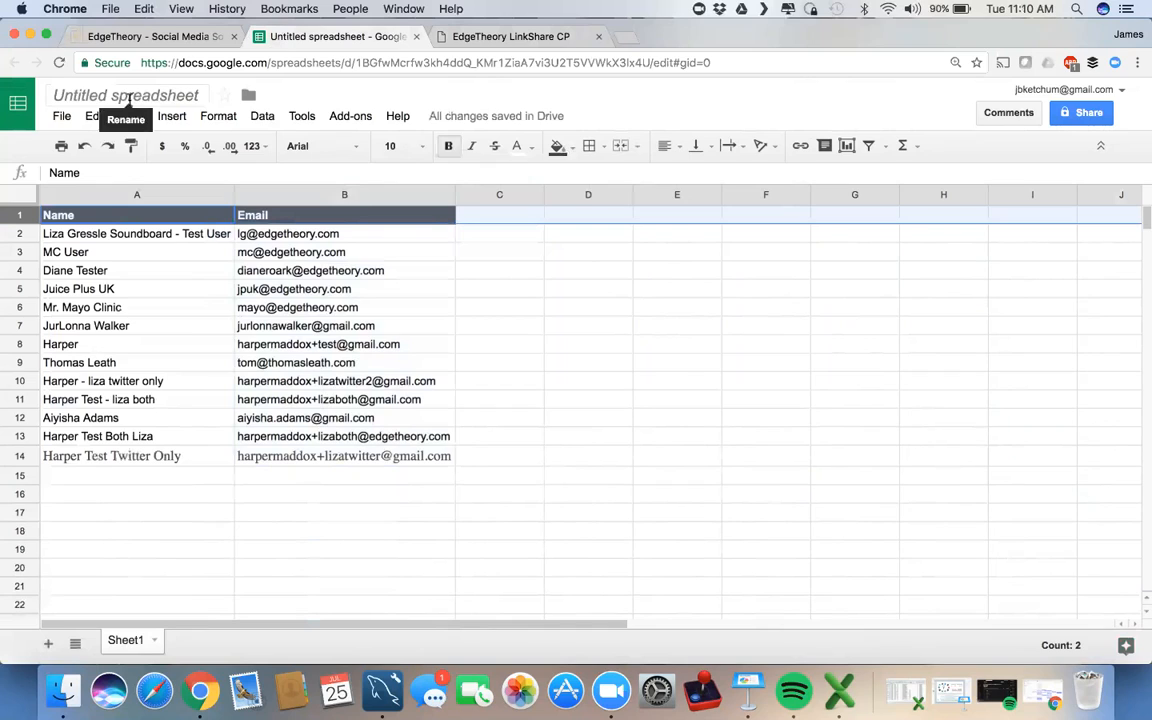
pyautogui.click(129, 98)
pyautogui.write('mail cona')
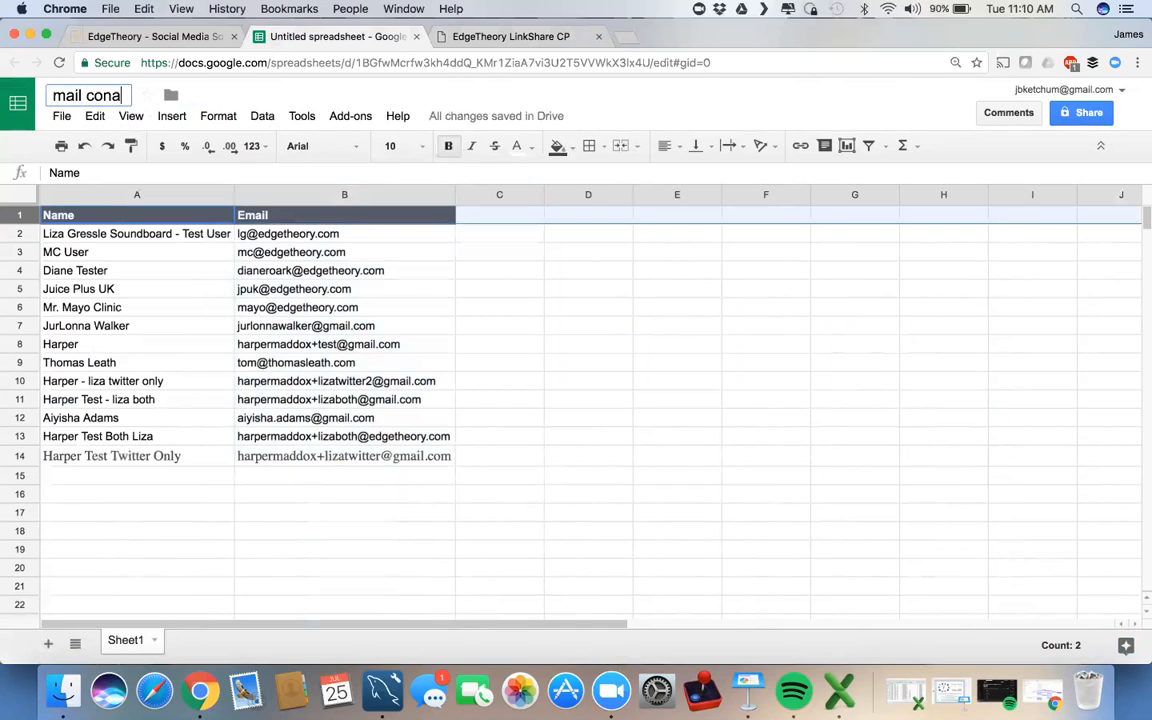
pyautogui.press('BackSpace')
pyautogui.write('tacts')
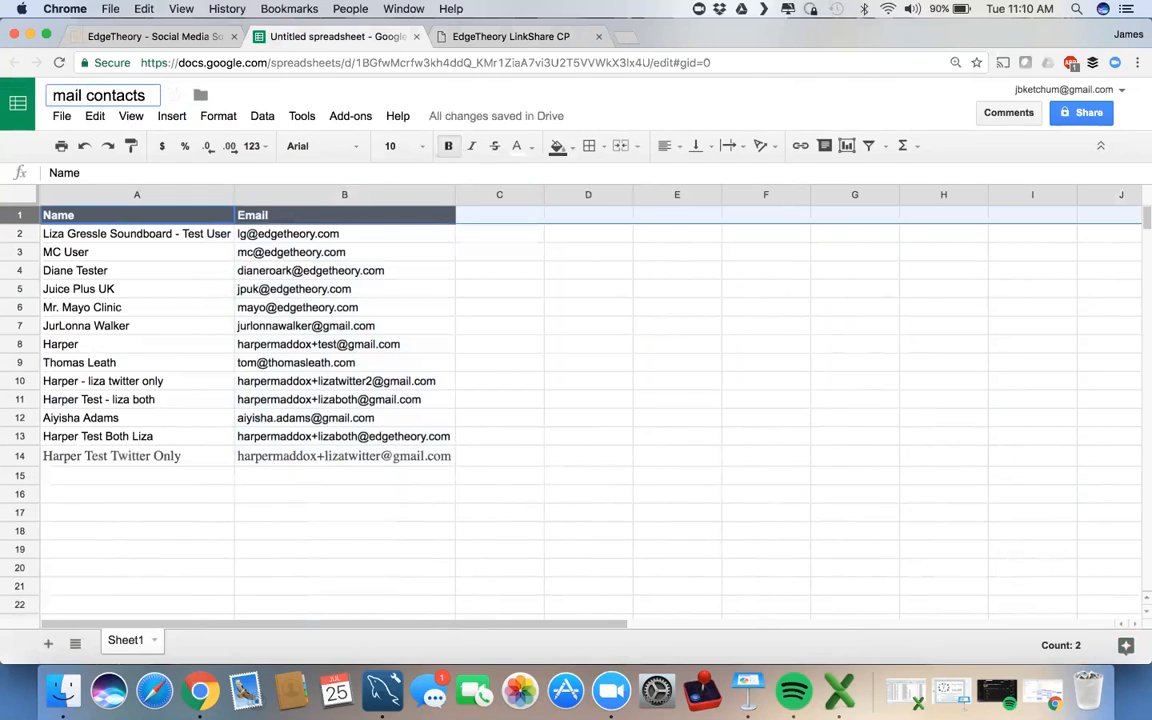
pyautogui.click(1003, 8)
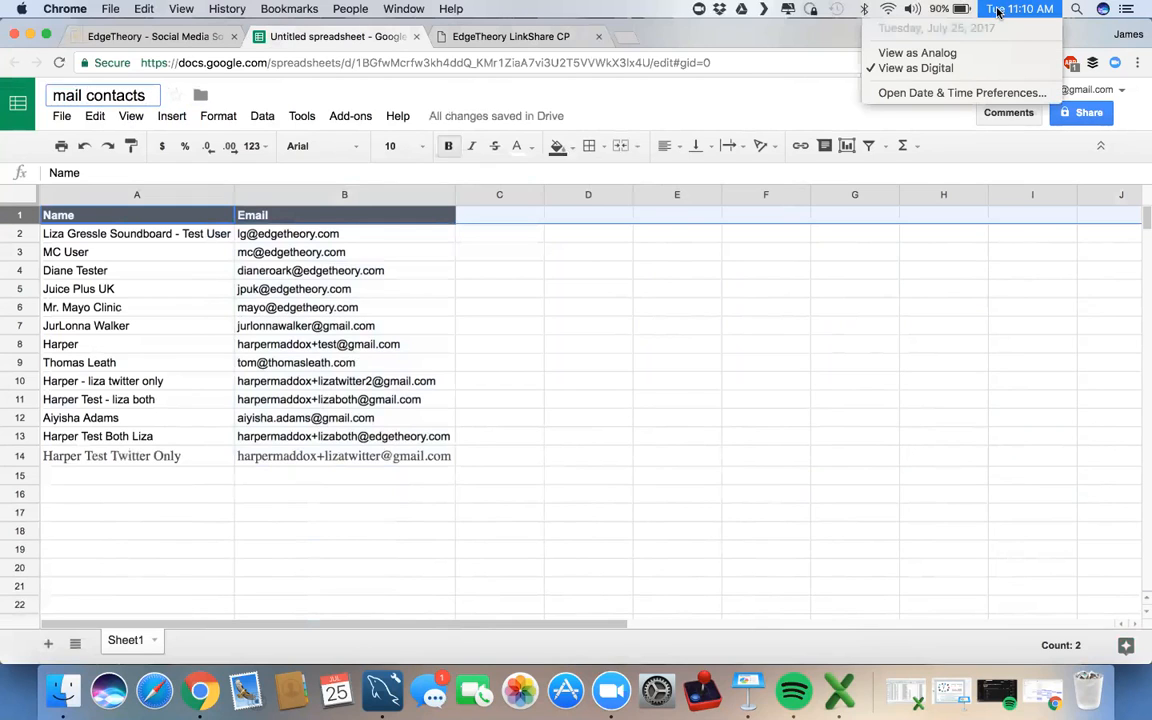
pyautogui.click(148, 96)
pyautogui.write('7-25-17')
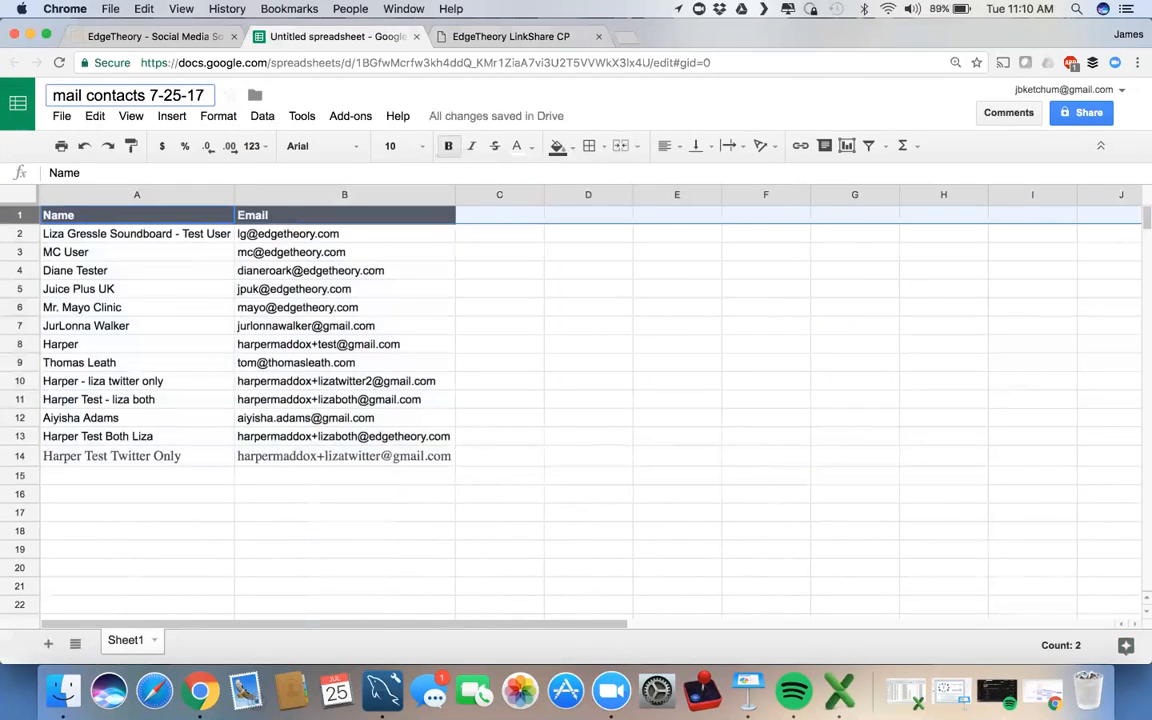
pyautogui.press('Return')
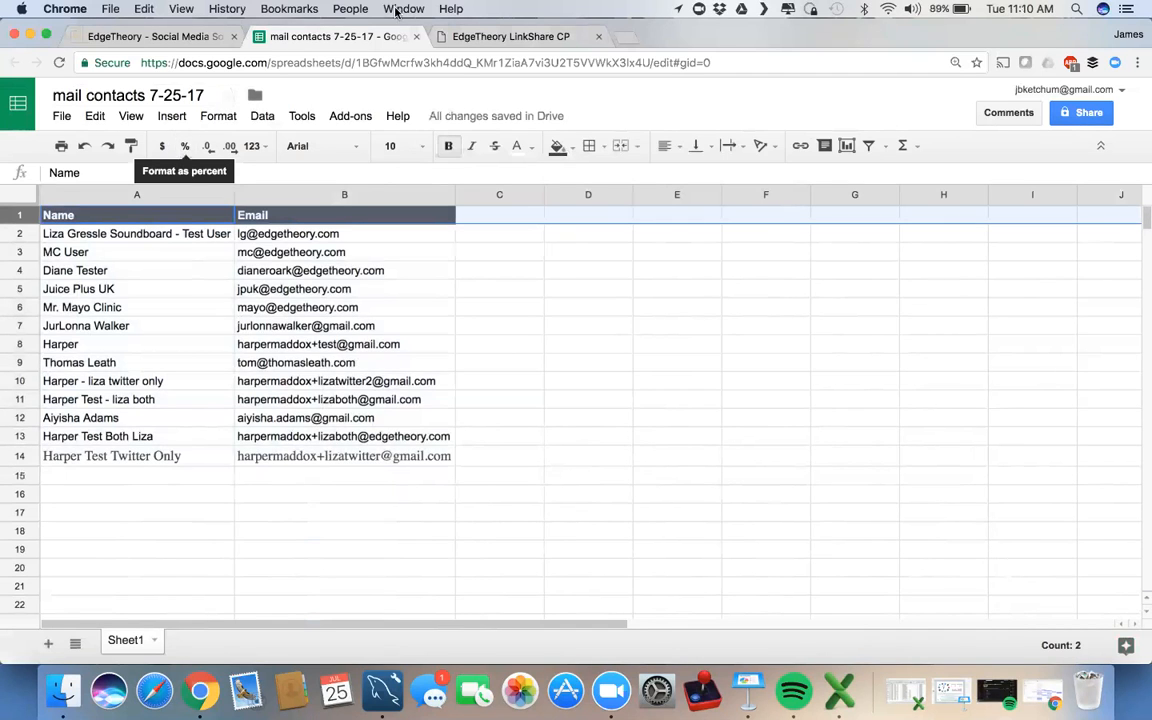
# Step: Download the mail contacts sheet as a tab-separated values file
pyautogui.click(499, 37)
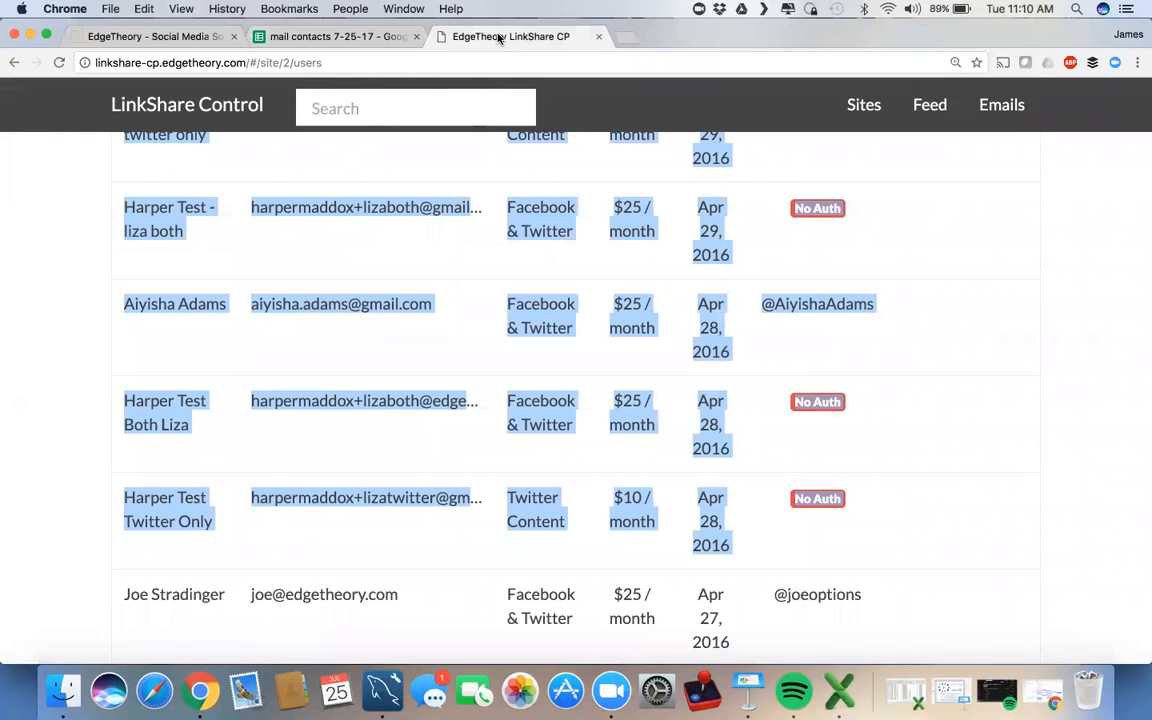
pyautogui.click(338, 37)
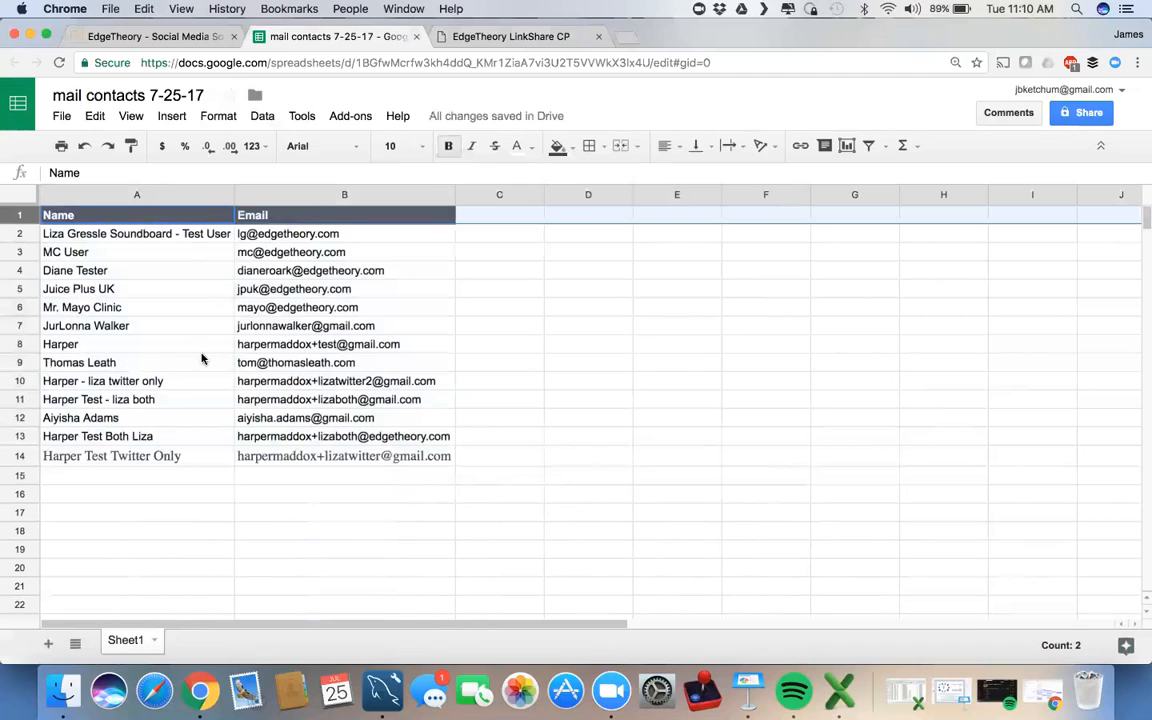
pyautogui.click(62, 117)
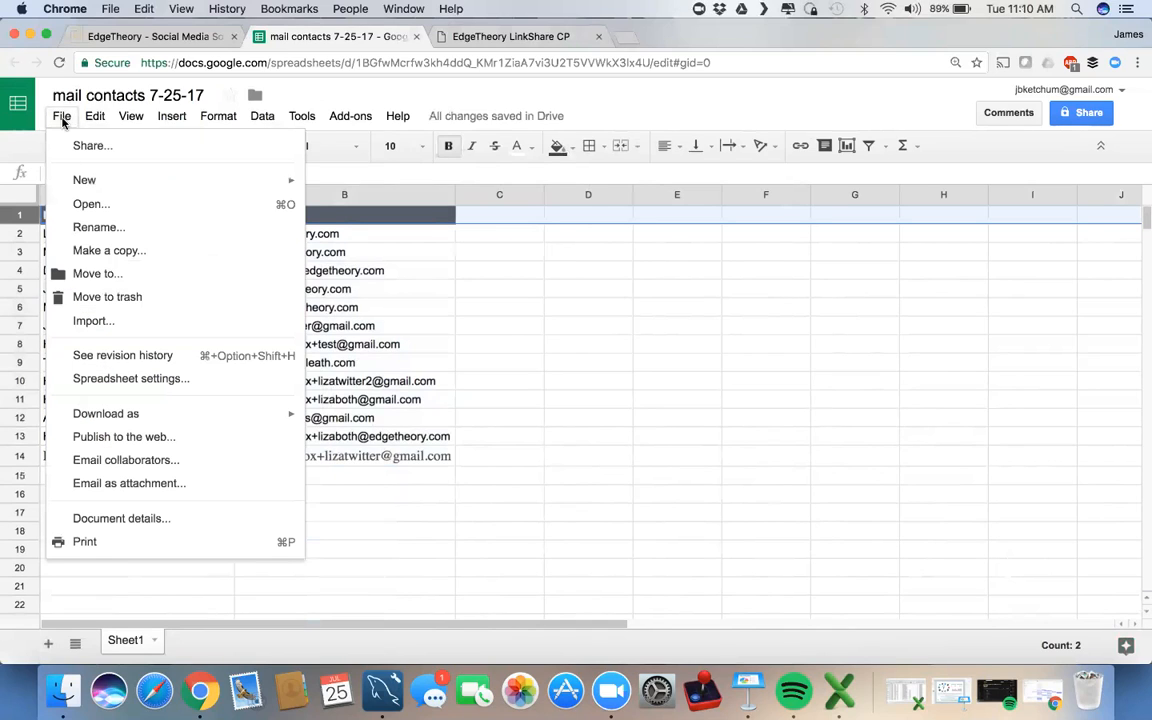
pyautogui.moveTo(72, 421)
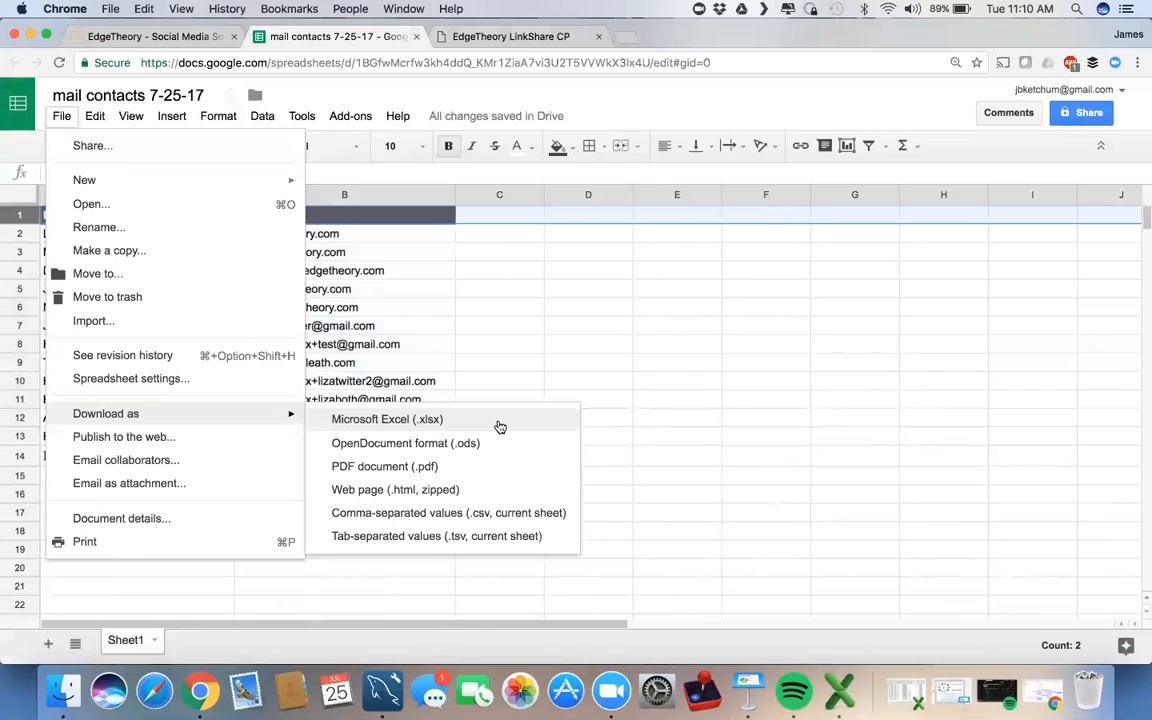
pyautogui.click(541, 532)
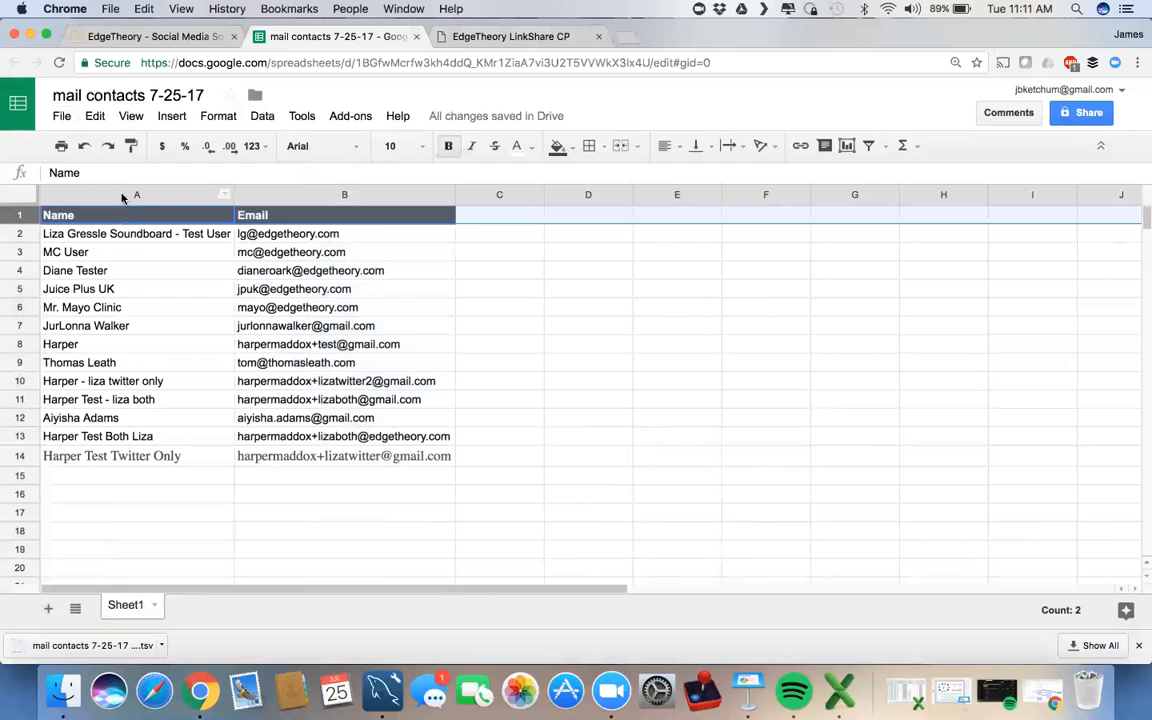
# Step: Download the sheet again as a comma-separated values file and return to the Soundboard import
pyautogui.click(62, 117)
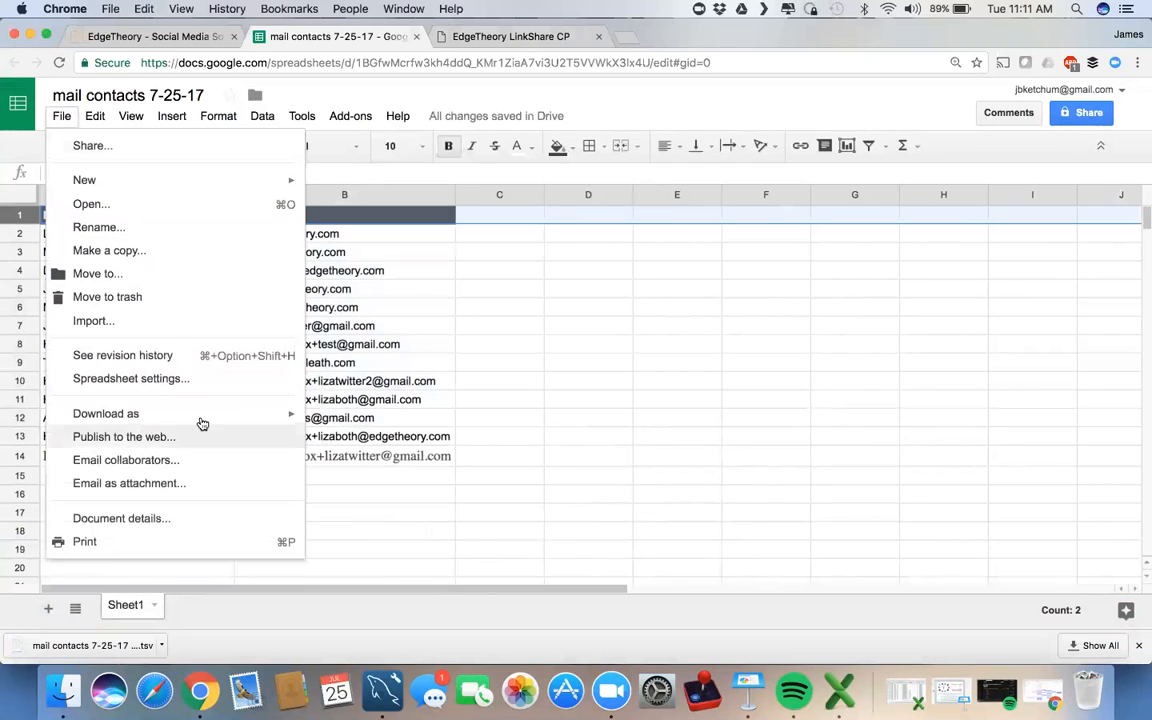
pyautogui.moveTo(200, 414)
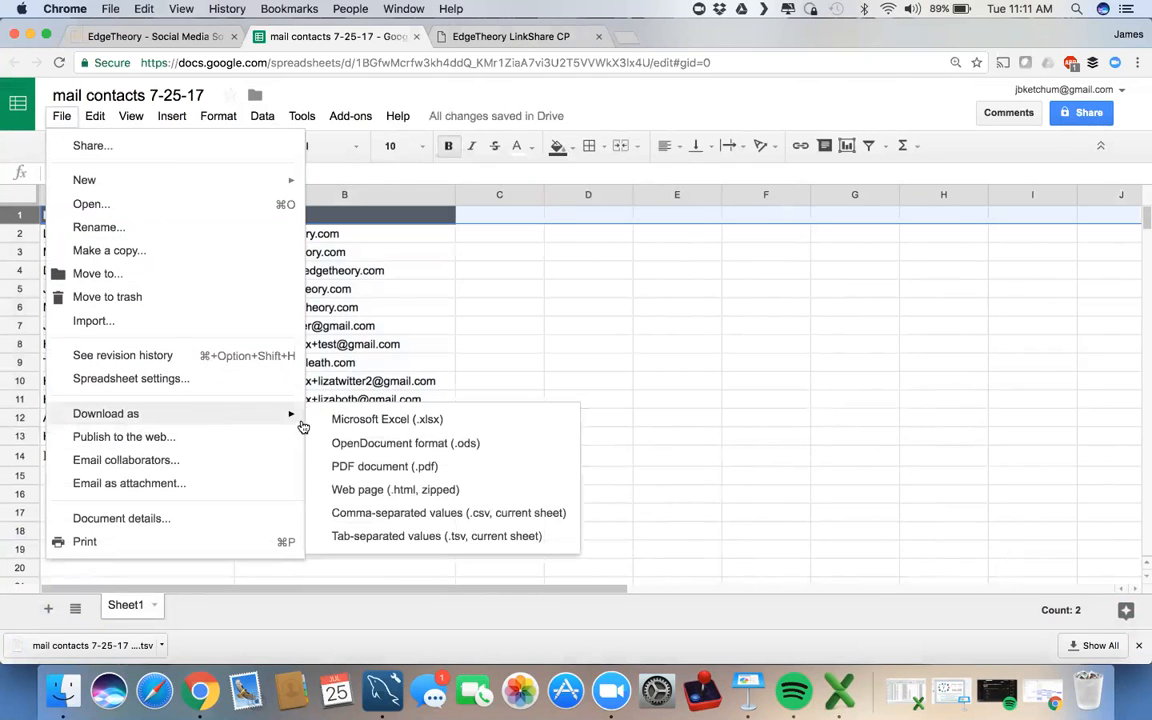
pyautogui.click(425, 514)
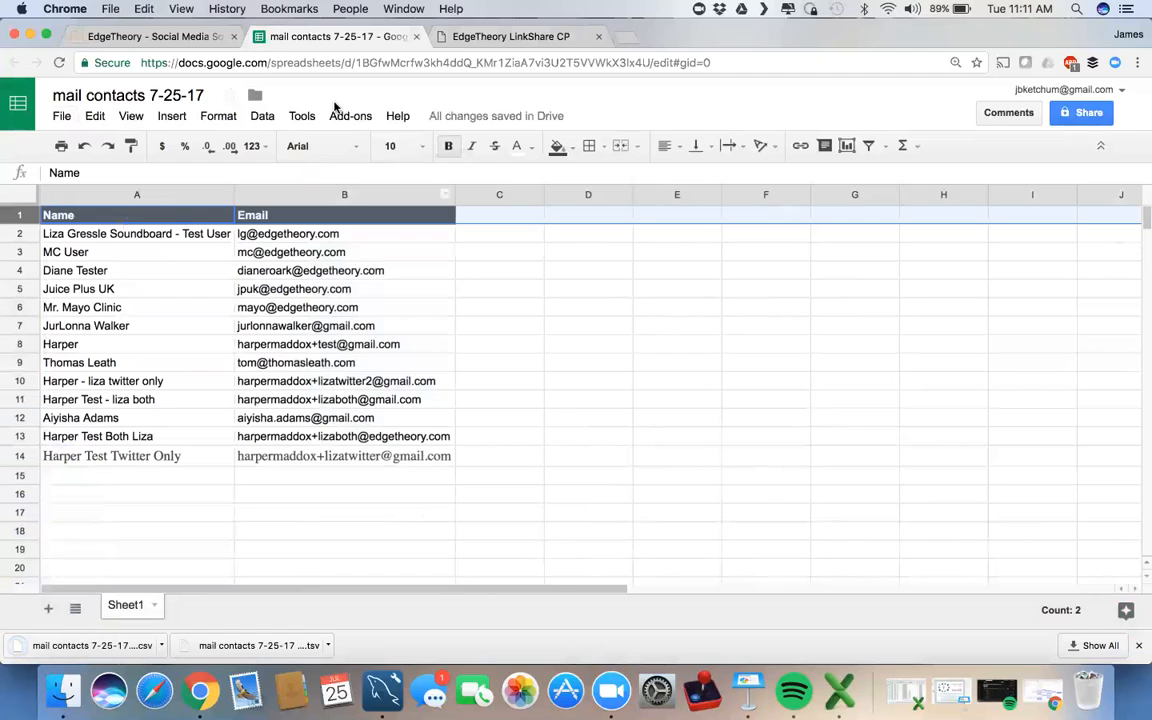
pyautogui.click(155, 38)
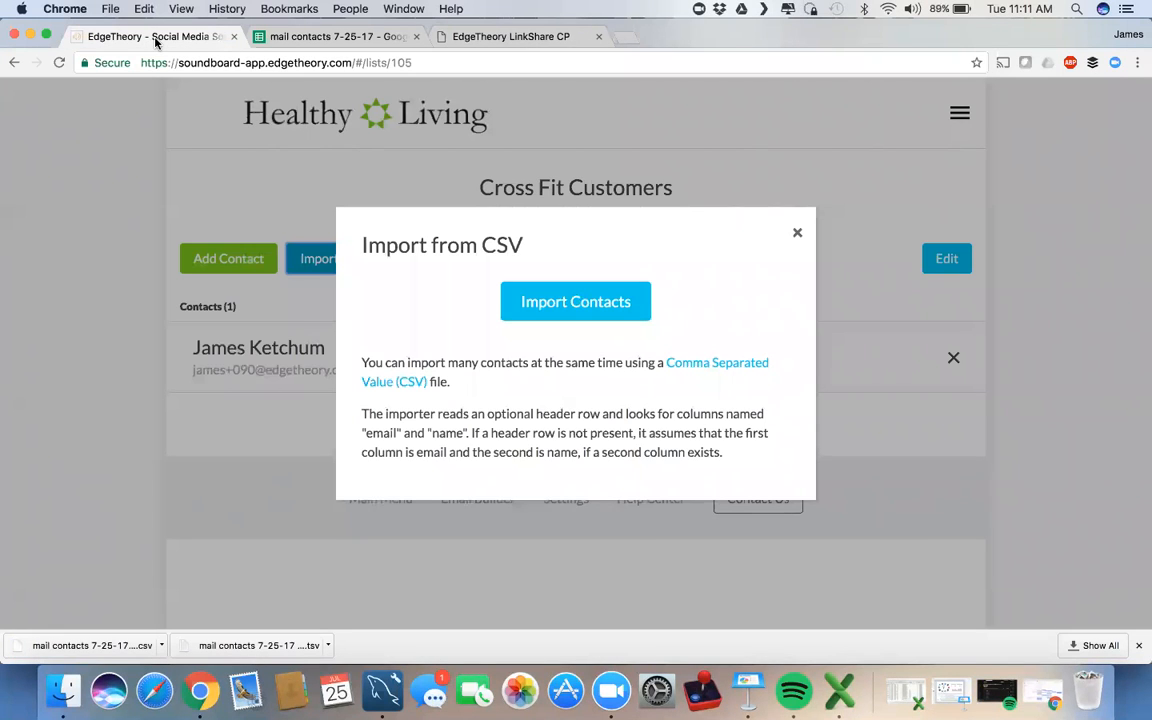
# Step: Import 'mail contacts 7-25-17 - Sheet1.csv' from Downloads into the Cross Fit Customers list
pyautogui.click(563, 305)
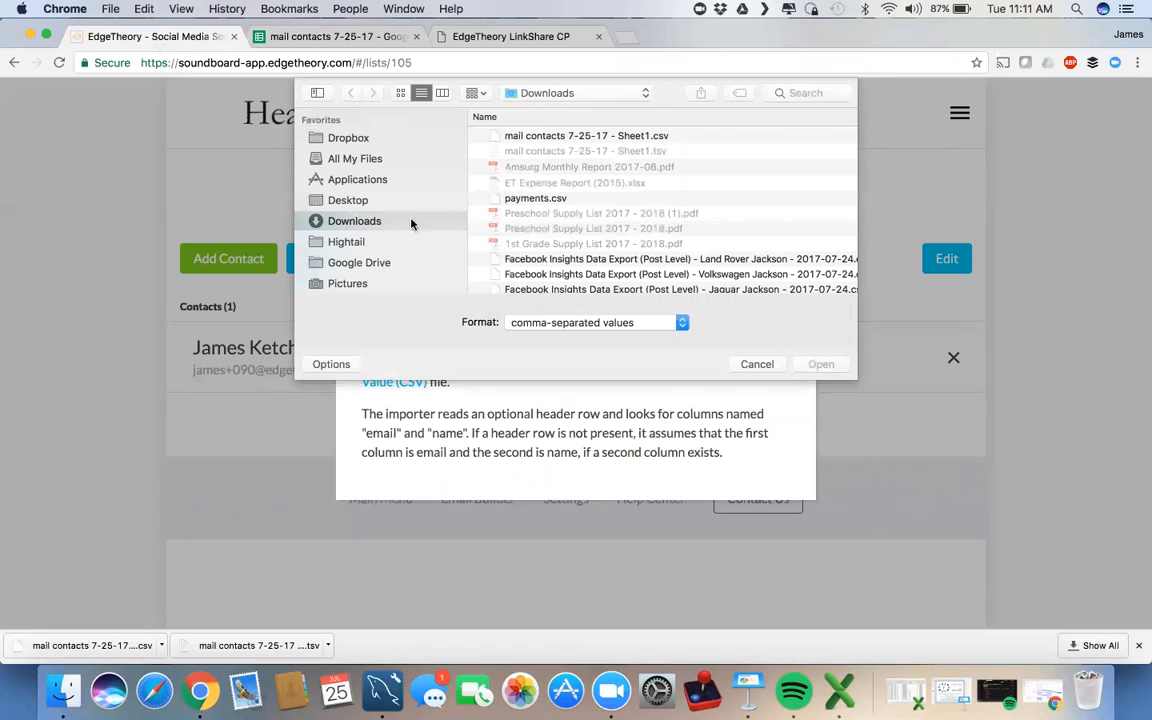
pyautogui.click(543, 137)
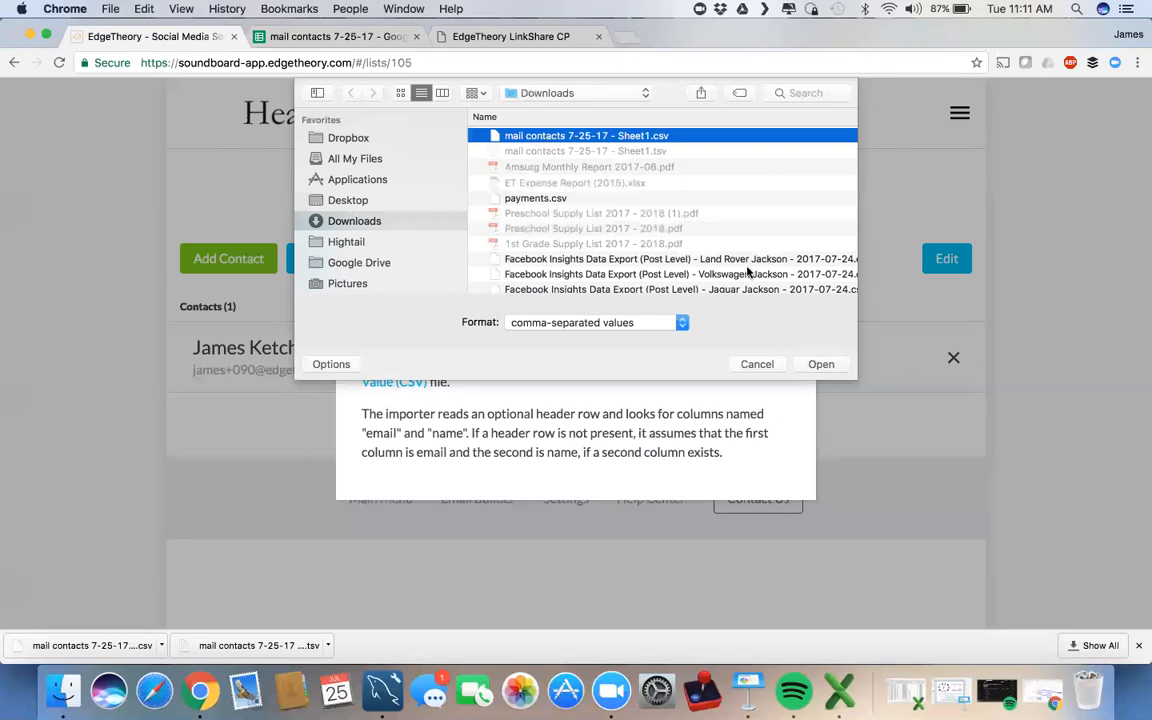
pyautogui.click(806, 364)
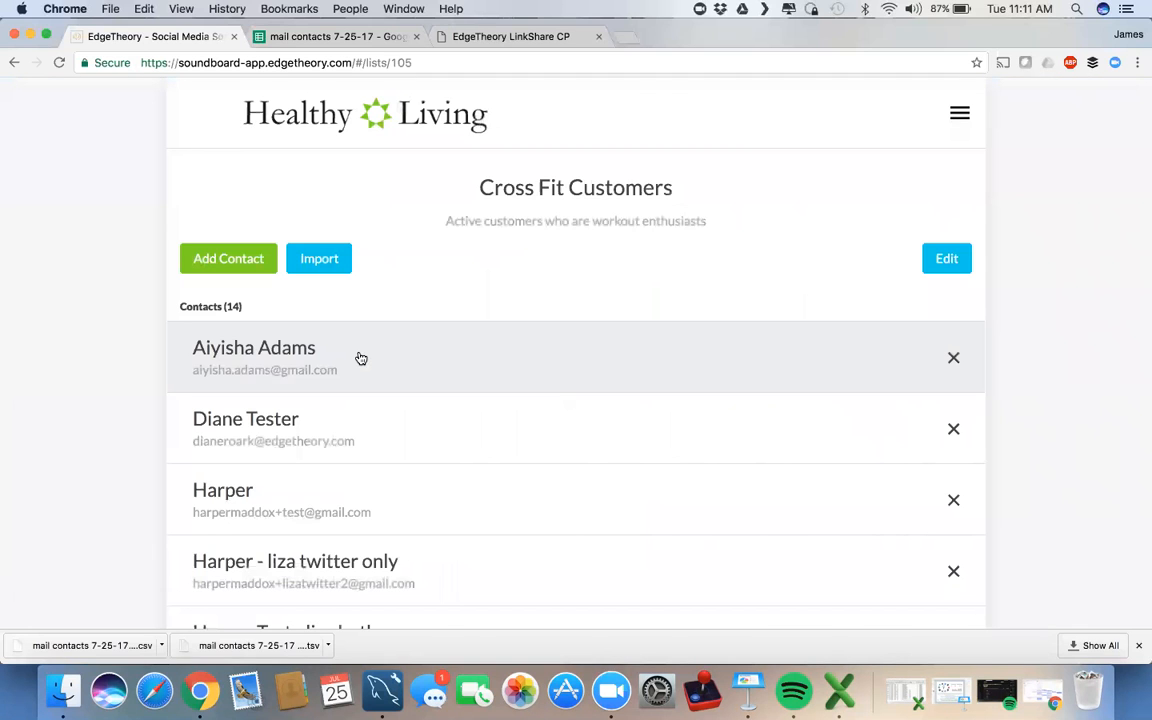
# Step: Remove the first unwanted contact from the Cross Fit Customers list and confirm
pyautogui.scroll(-5, 805, 453)
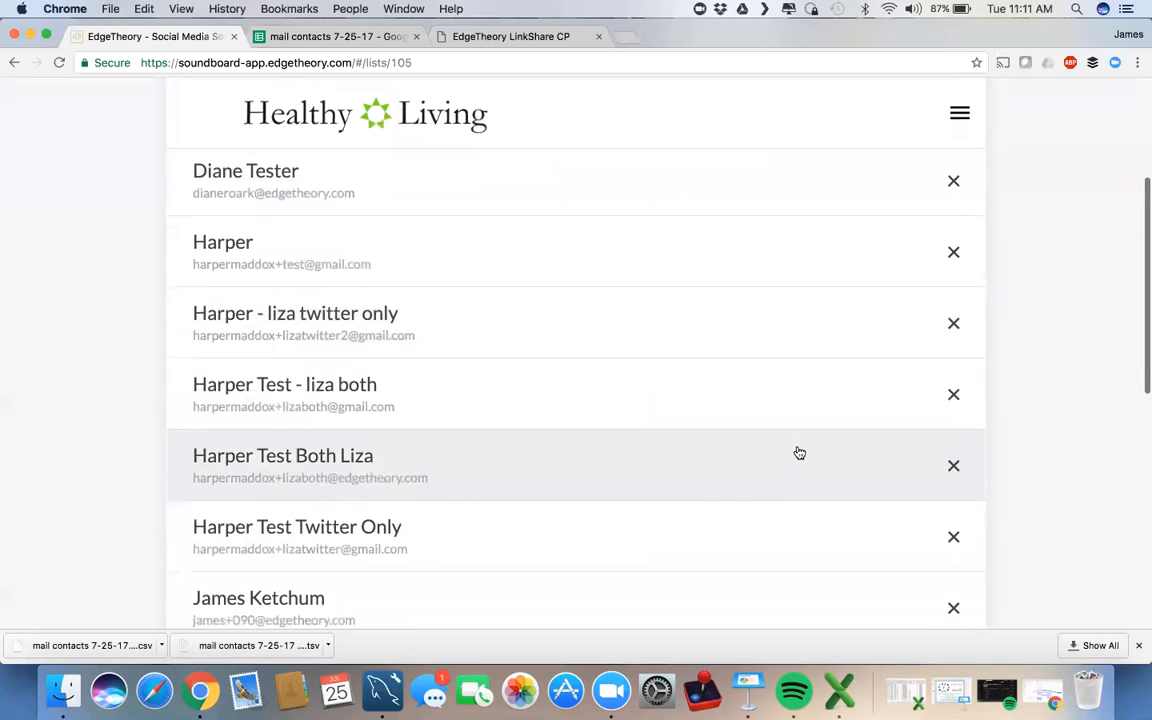
pyautogui.scroll(3, 799, 453)
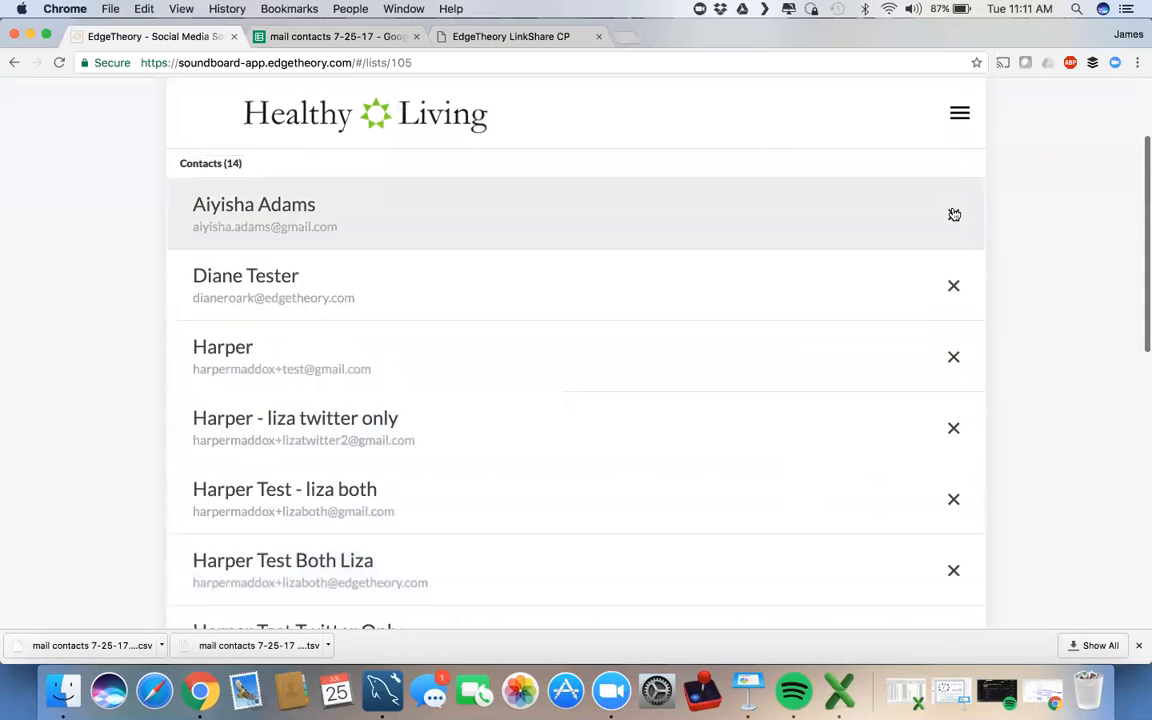
pyautogui.click(952, 213)
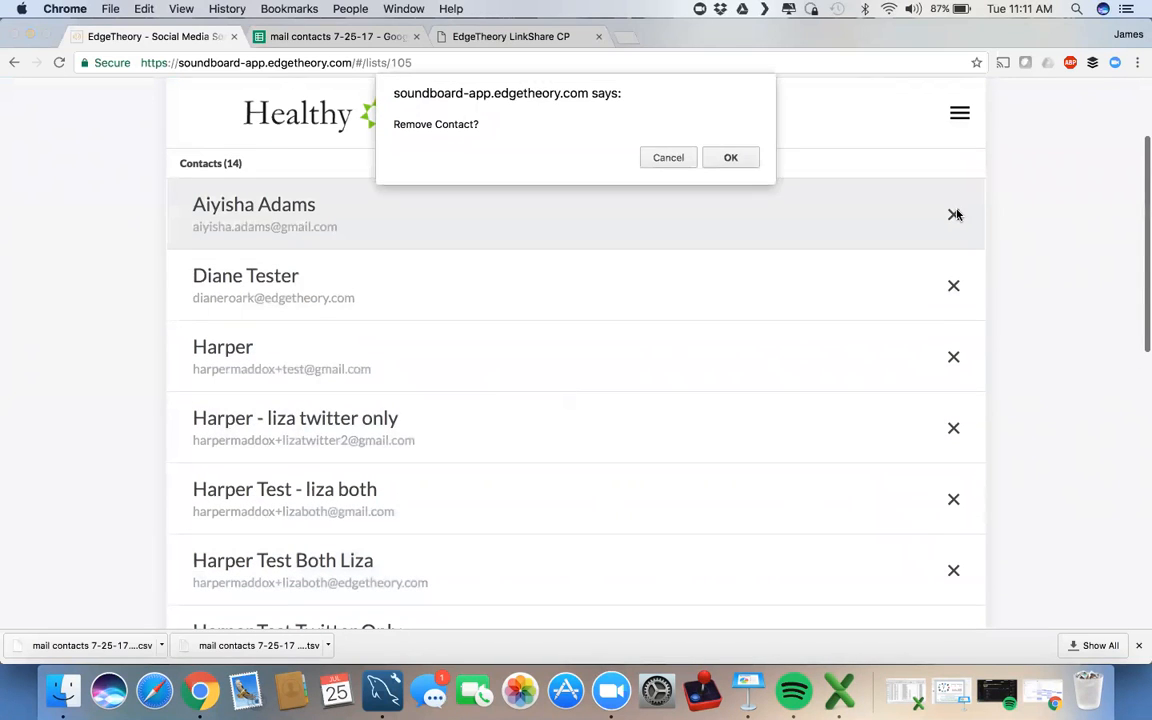
pyautogui.click(730, 157)
# Step: Remove two more unwanted contacts further down, including the last one, leaving 11
pyautogui.scroll(-1, 740, 302)
pyautogui.scroll(-1, 740, 302)
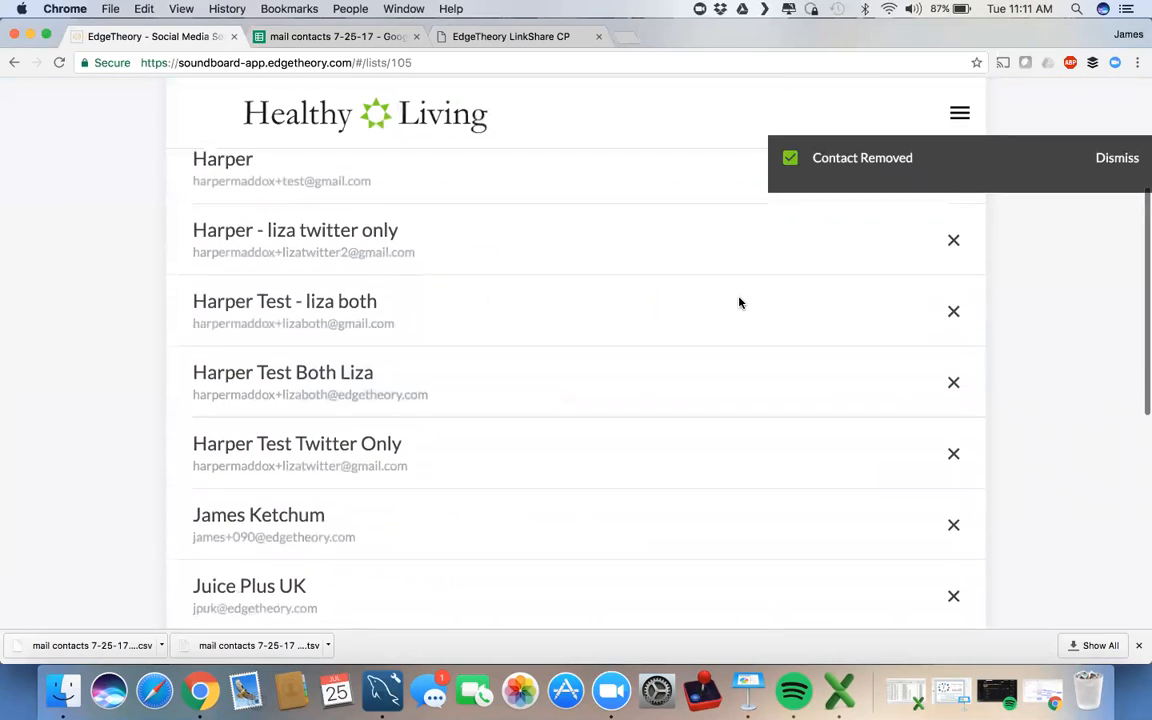
pyautogui.scroll(-1, 740, 303)
pyautogui.scroll(-4, 740, 304)
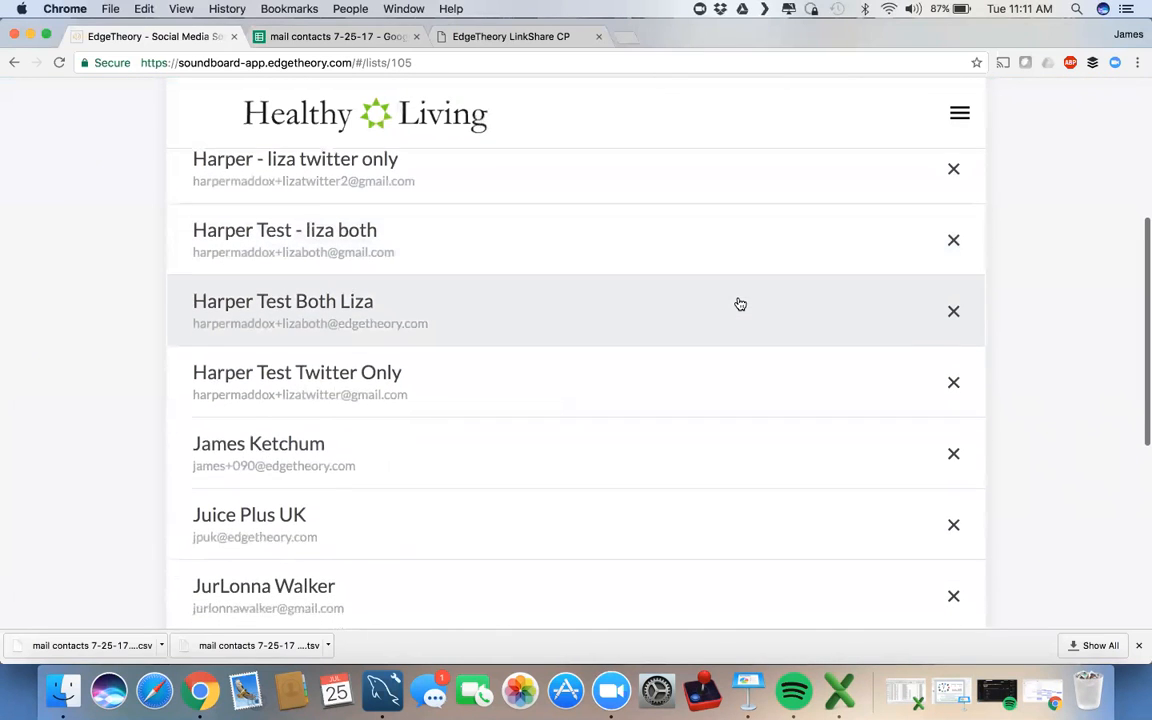
pyautogui.scroll(-2, 740, 304)
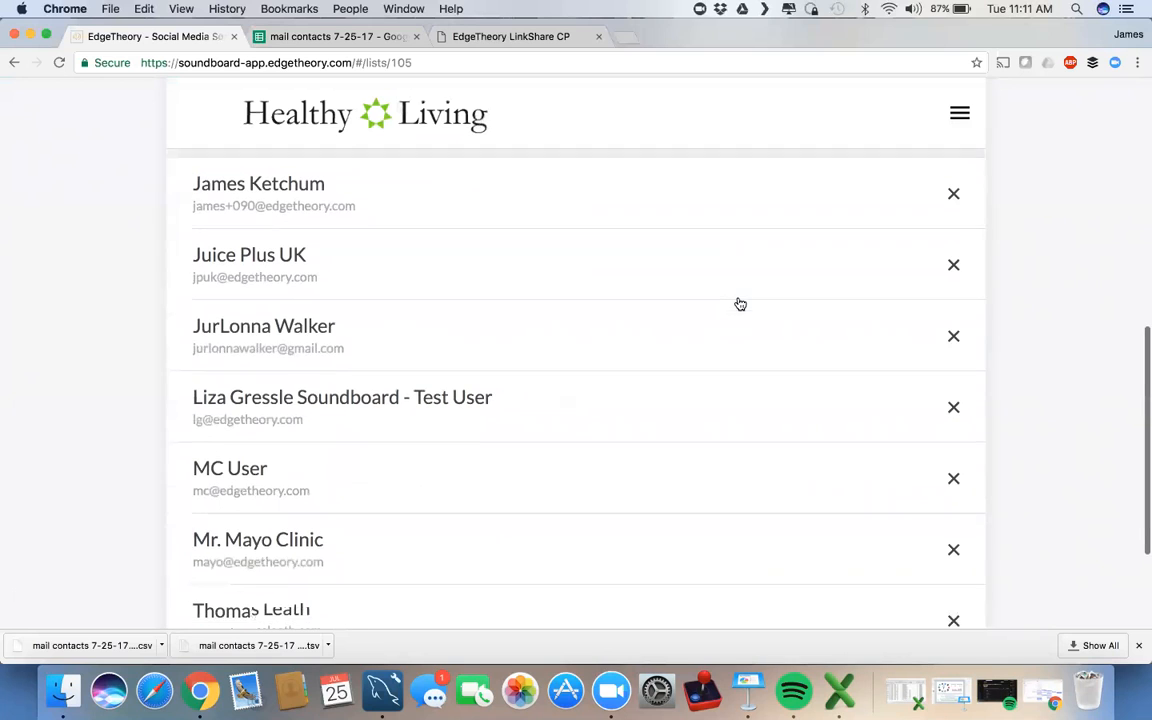
pyautogui.click(950, 333)
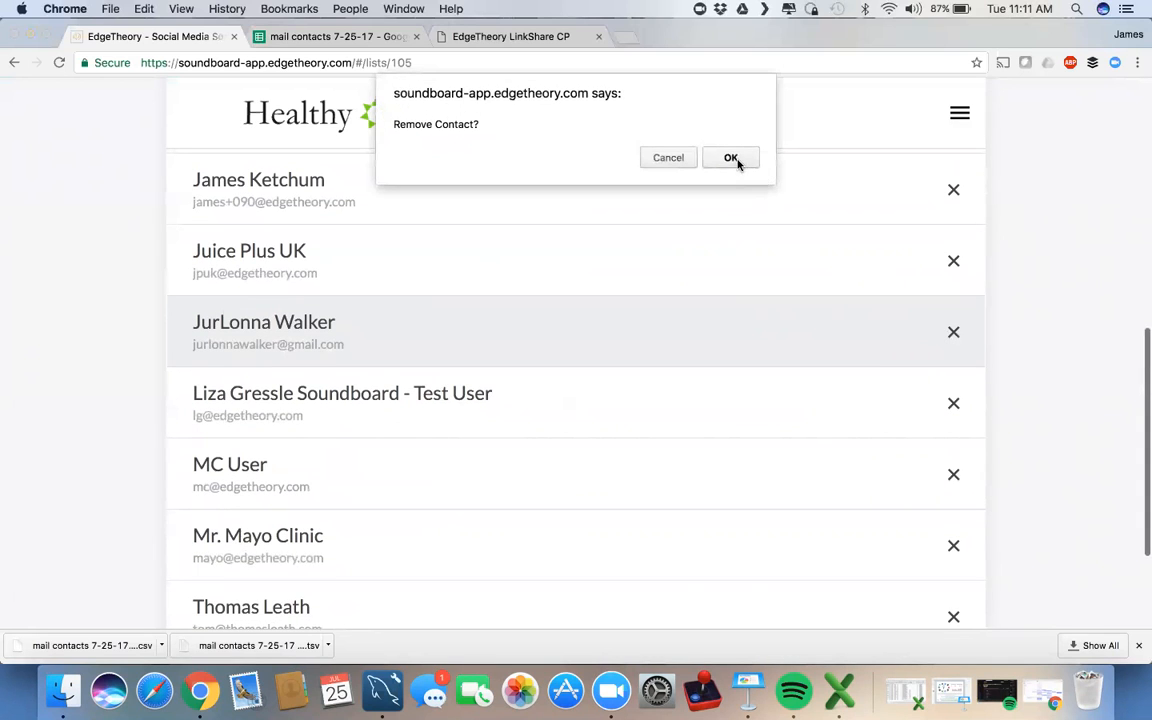
pyautogui.click(731, 157)
pyautogui.scroll(-1, 704, 302)
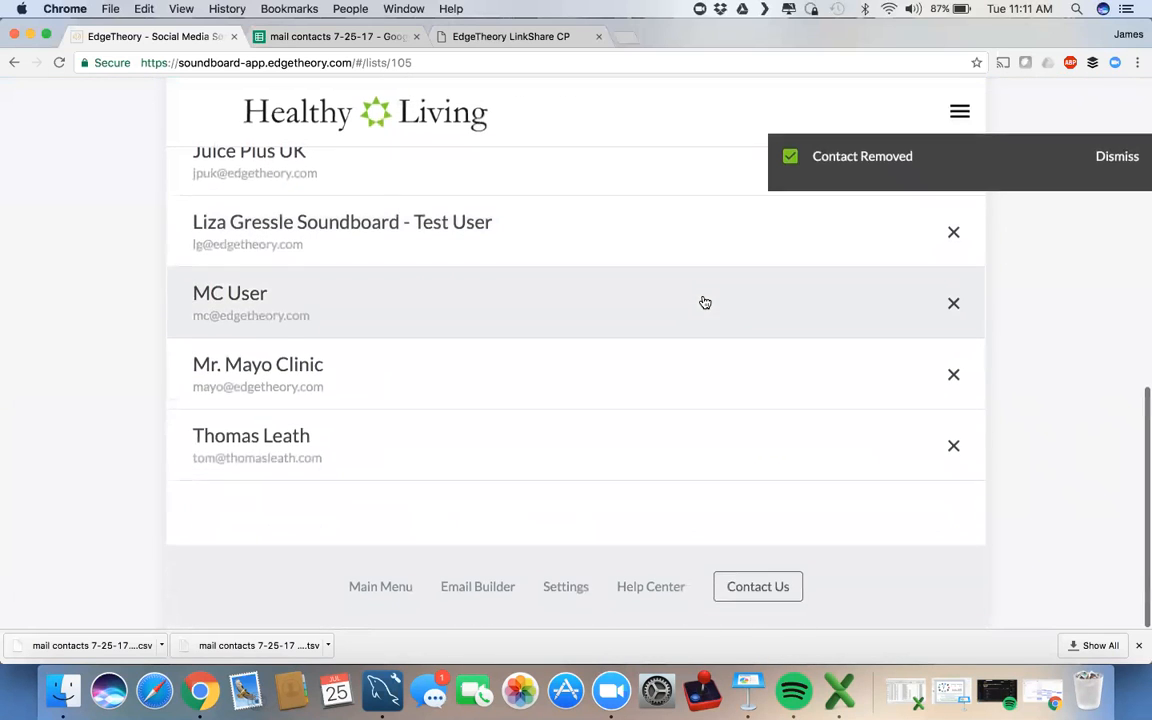
pyautogui.click(953, 448)
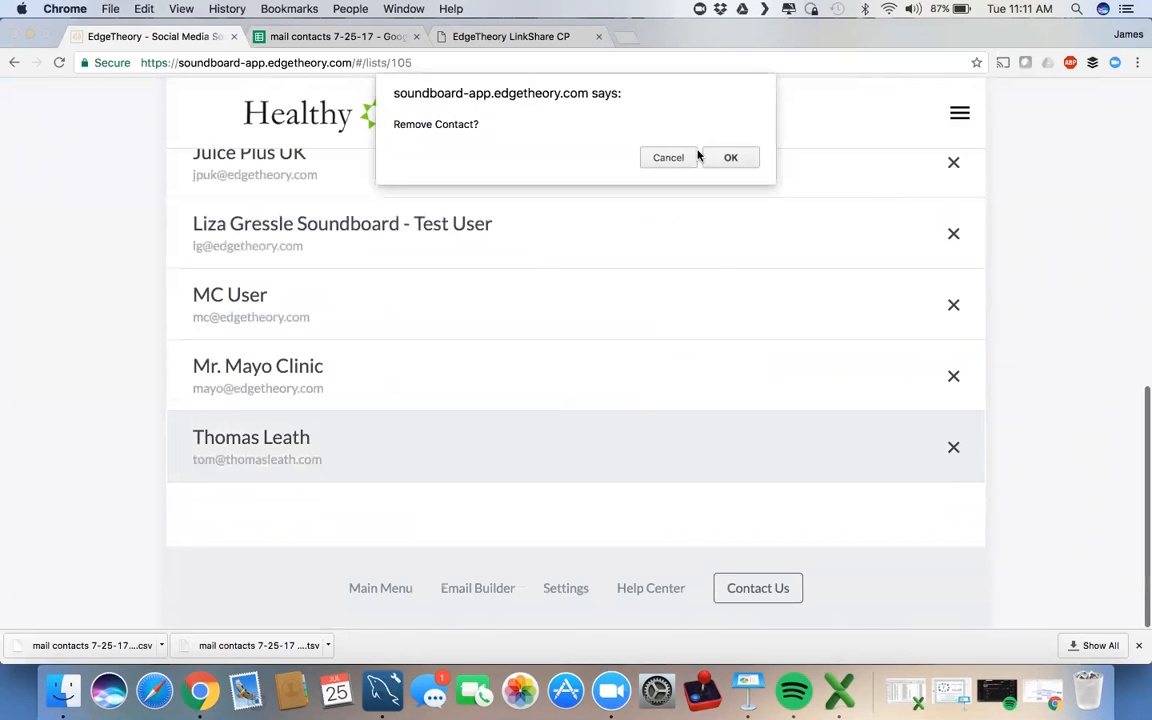
pyautogui.click(731, 157)
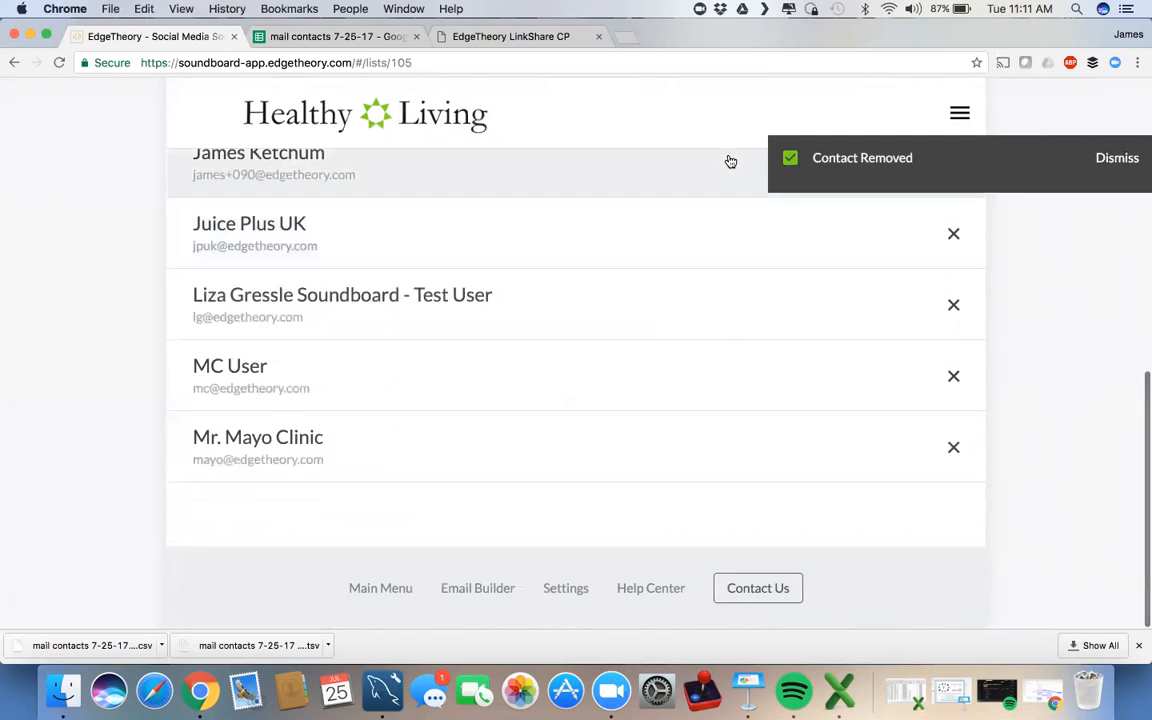
pyautogui.scroll(3, 725, 165)
pyautogui.scroll(8, 524, 246)
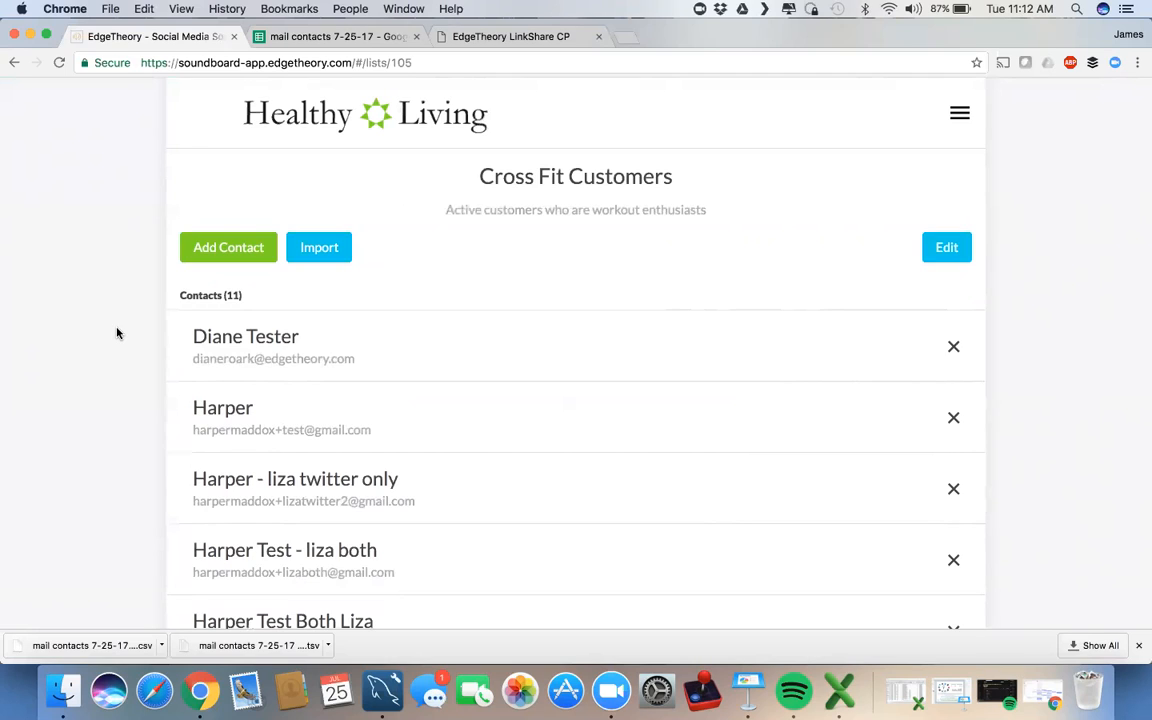
# Step: Review the 11-contact Cross Fit Customers list, then open the hamburger navigation menu
pyautogui.scroll(-3, 111, 274)
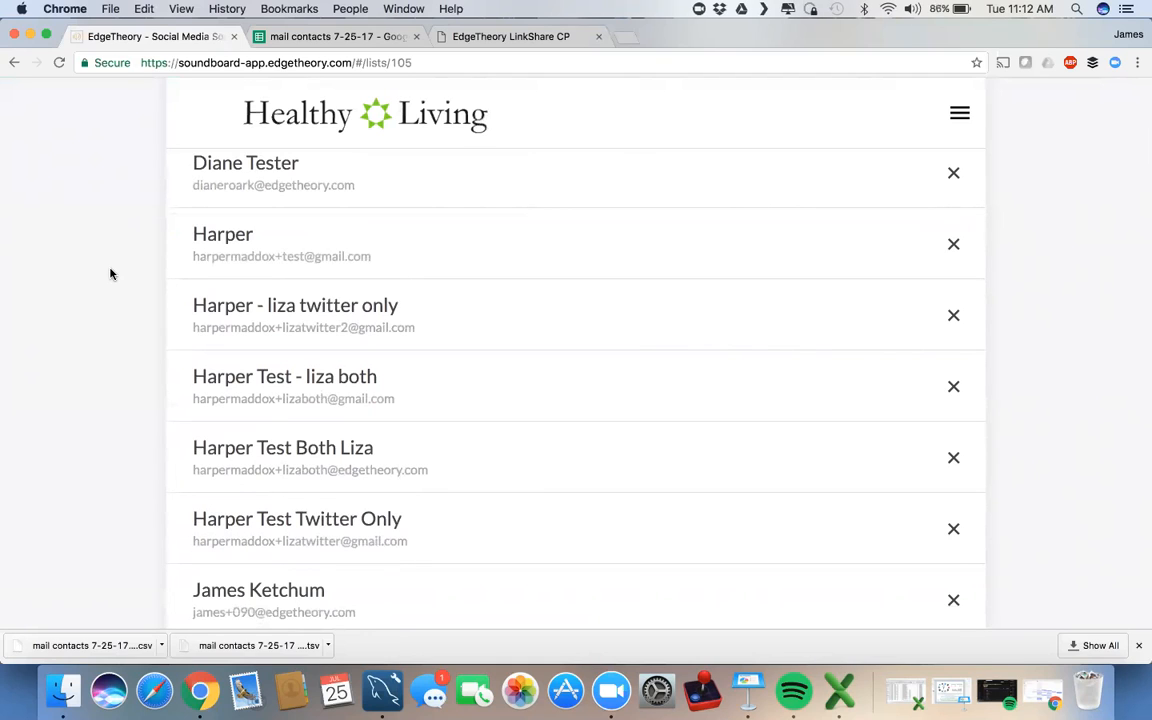
pyautogui.scroll(3, 111, 274)
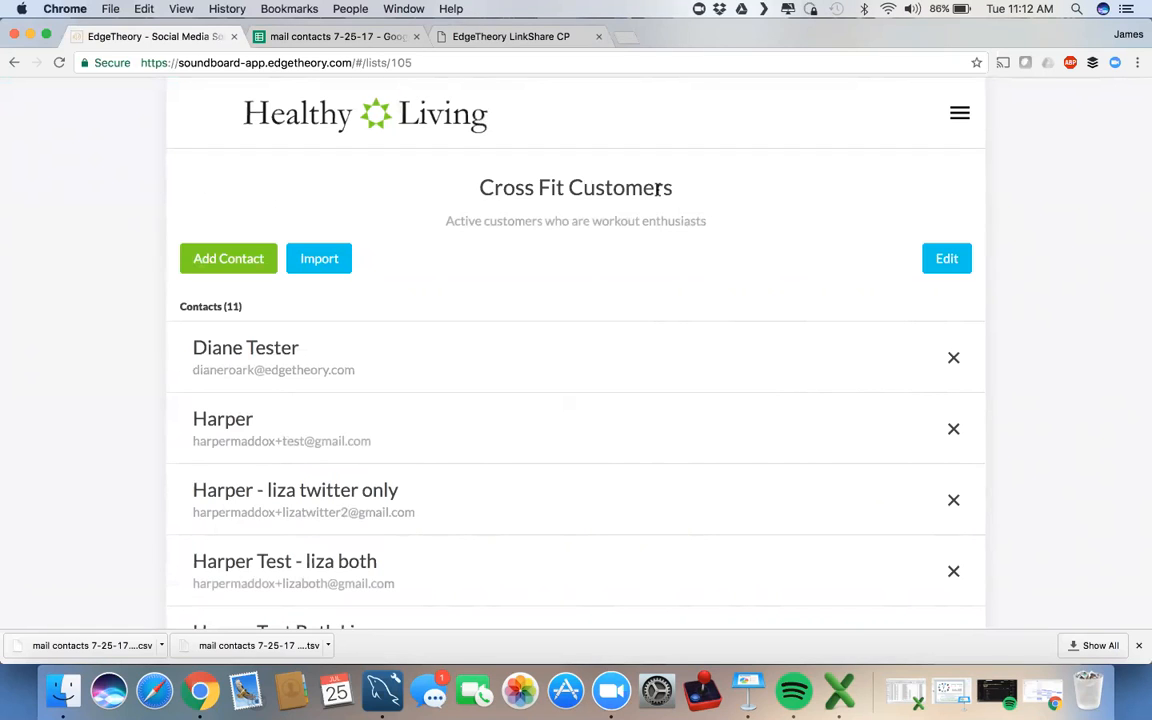
pyautogui.click(958, 117)
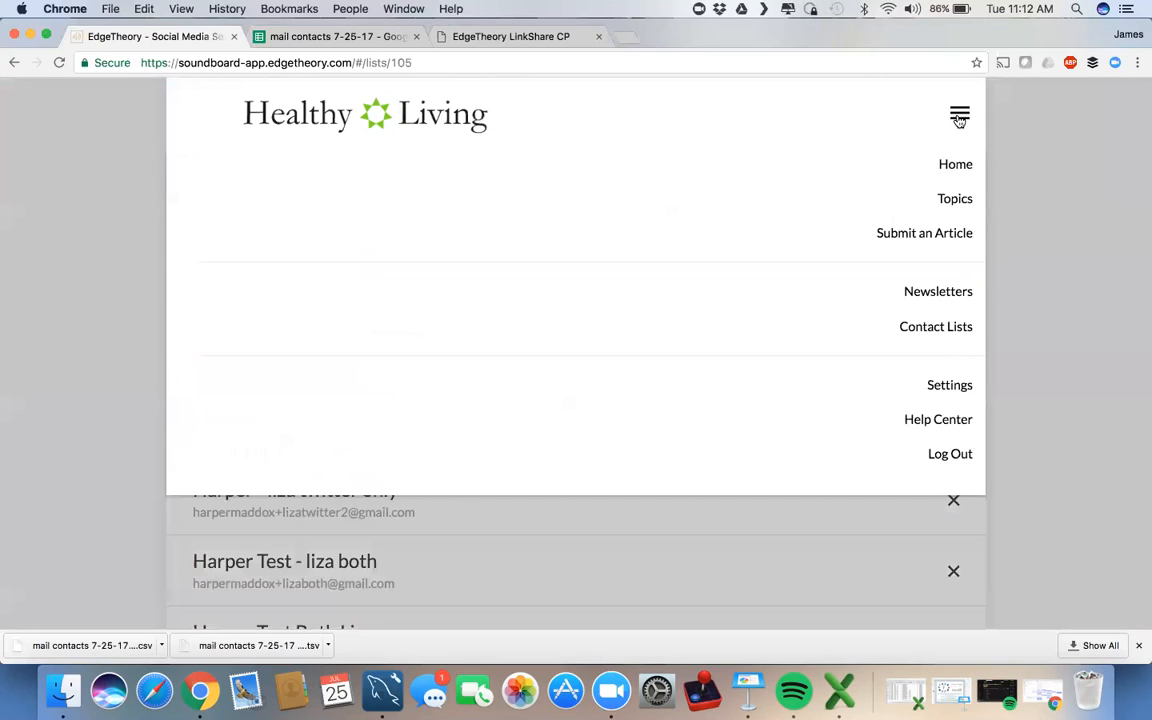
# Step: Go to the Newsletters page and start a new email newsletter
pyautogui.click(898, 293)
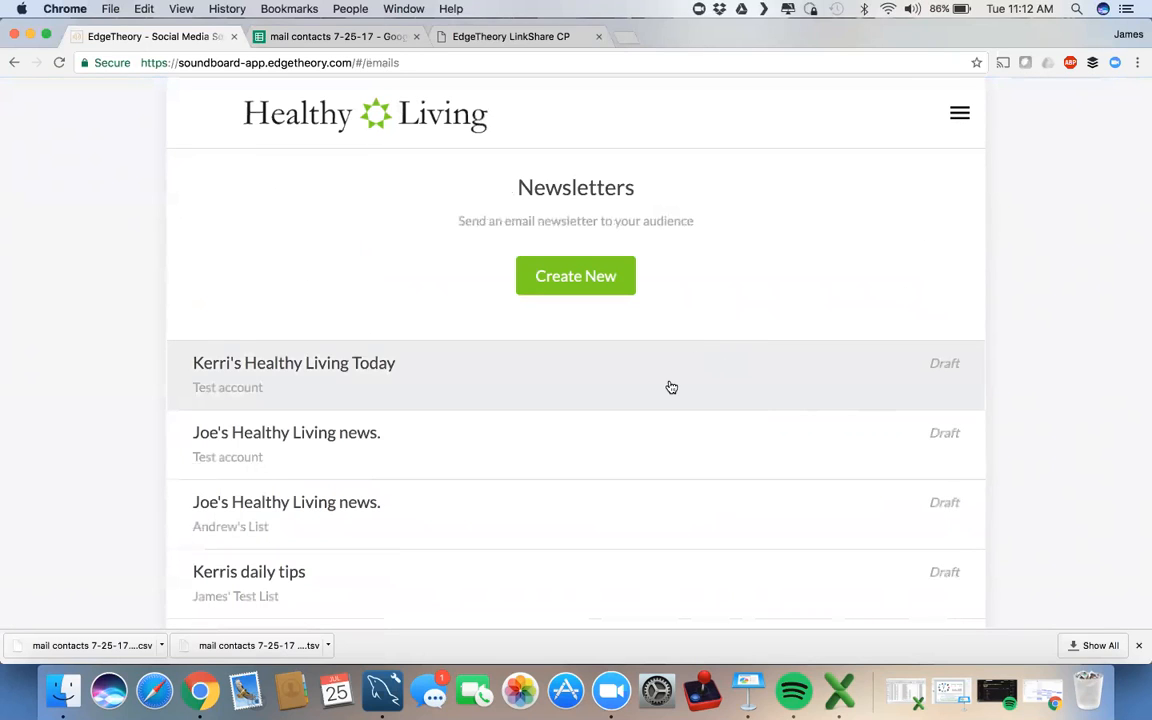
pyautogui.scroll(-3, 669, 386)
pyautogui.scroll(4, 668, 386)
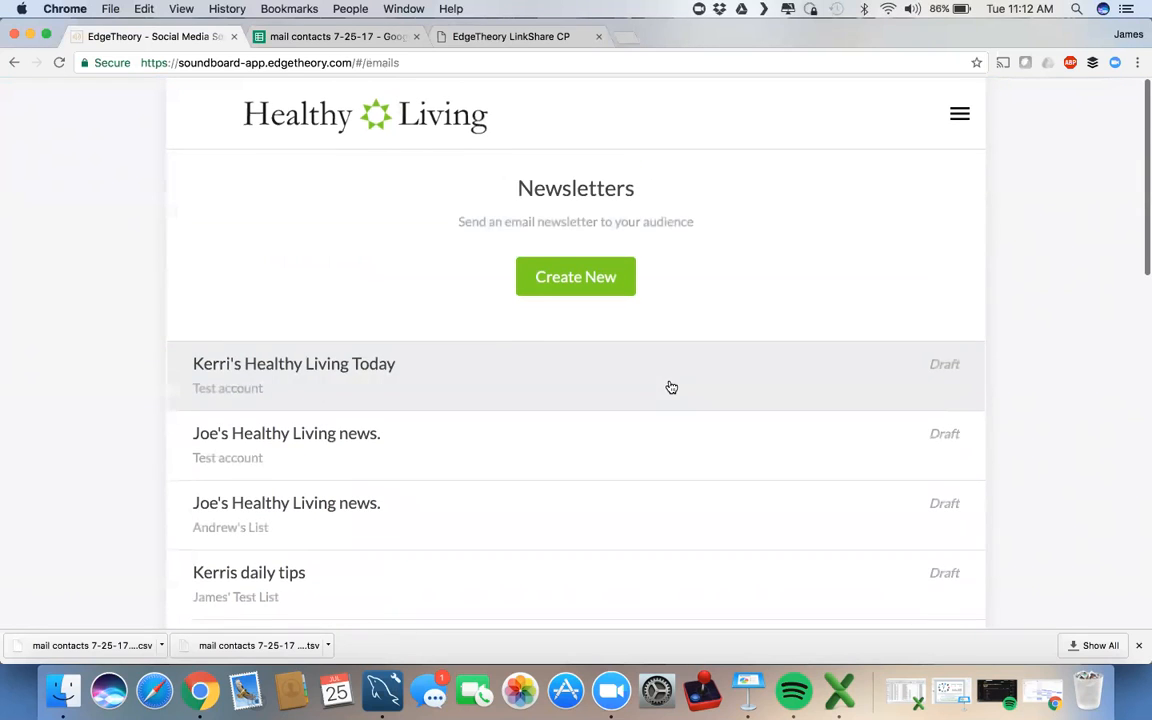
pyautogui.click(580, 287)
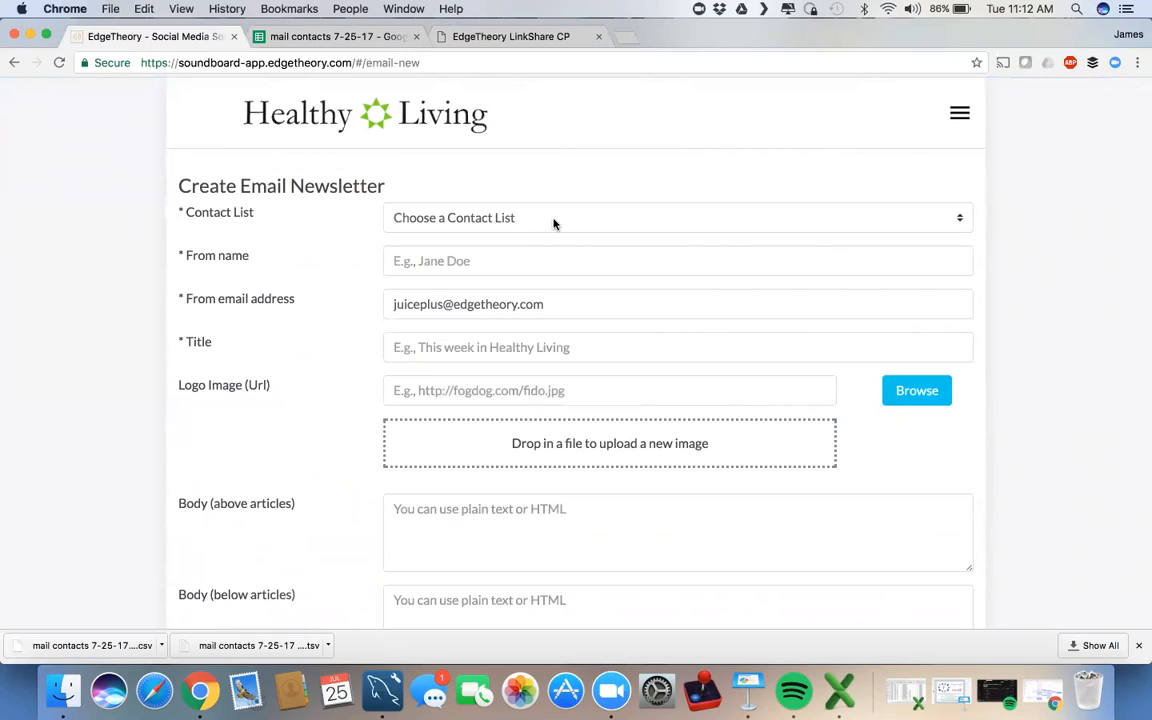
# Step: Target the Cross Fit Customers (11) list and fill in the sender's name
pyautogui.click(629, 220)
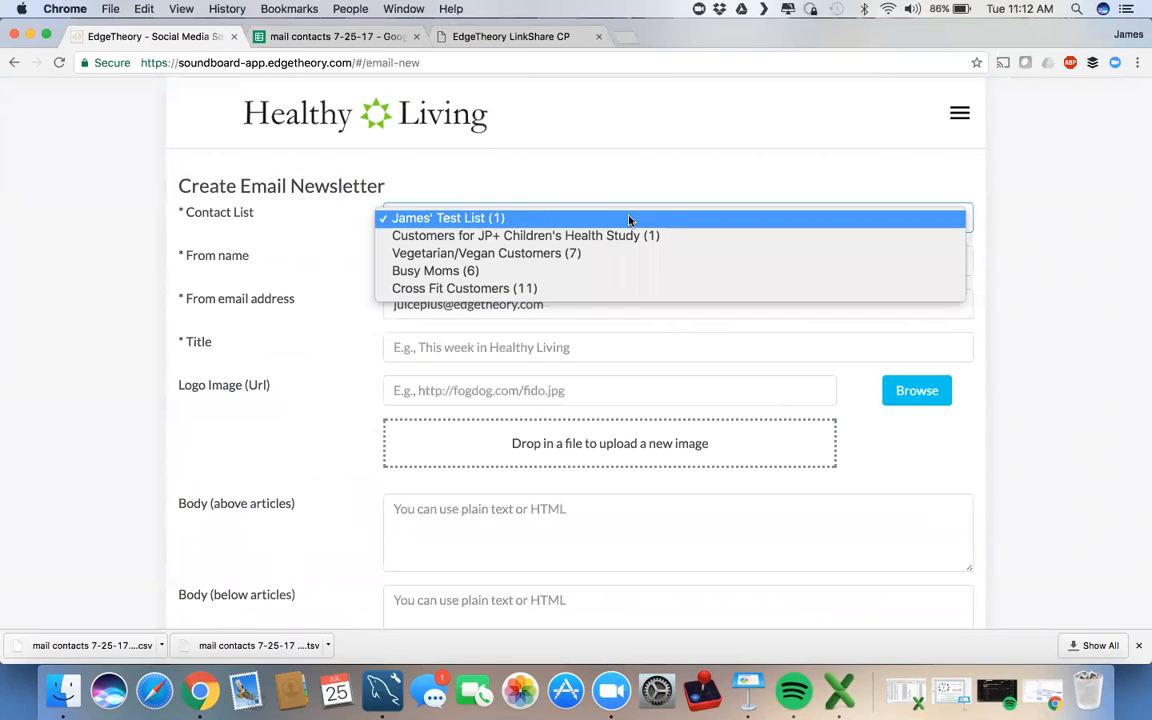
pyautogui.click(598, 288)
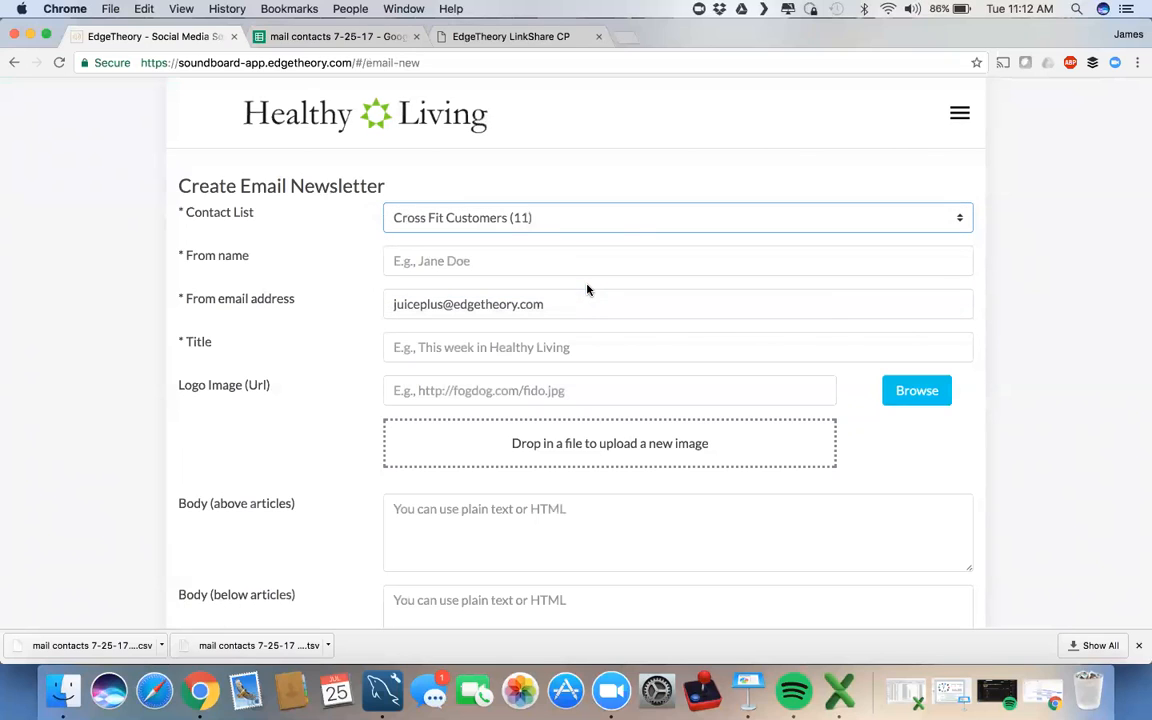
pyautogui.click(550, 259)
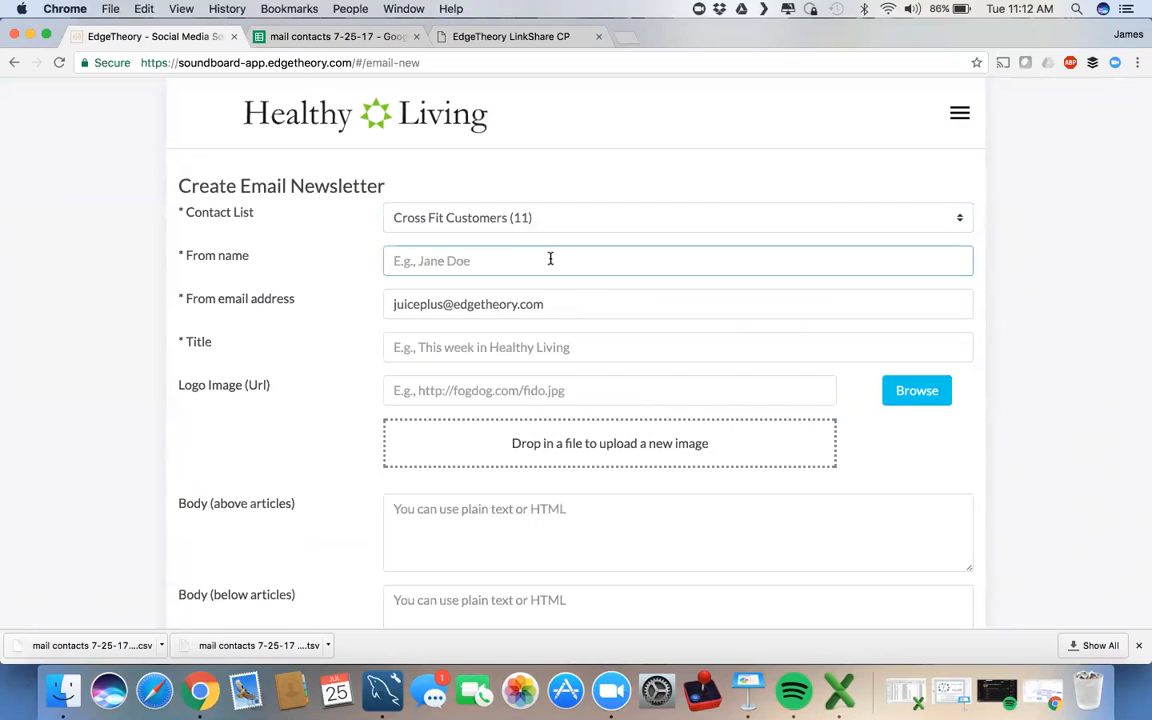
pyautogui.write('Jame')
pyautogui.write('s@edgetheo')
pyautogui.press('BackSpace')
pyautogui.press('BackSpace')
pyautogui.press('BackSpace')
pyautogui.press('BackSpace')
pyautogui.press('BackSpace')
pyautogui.press('BackSpace')
pyautogui.write('Ketchum')
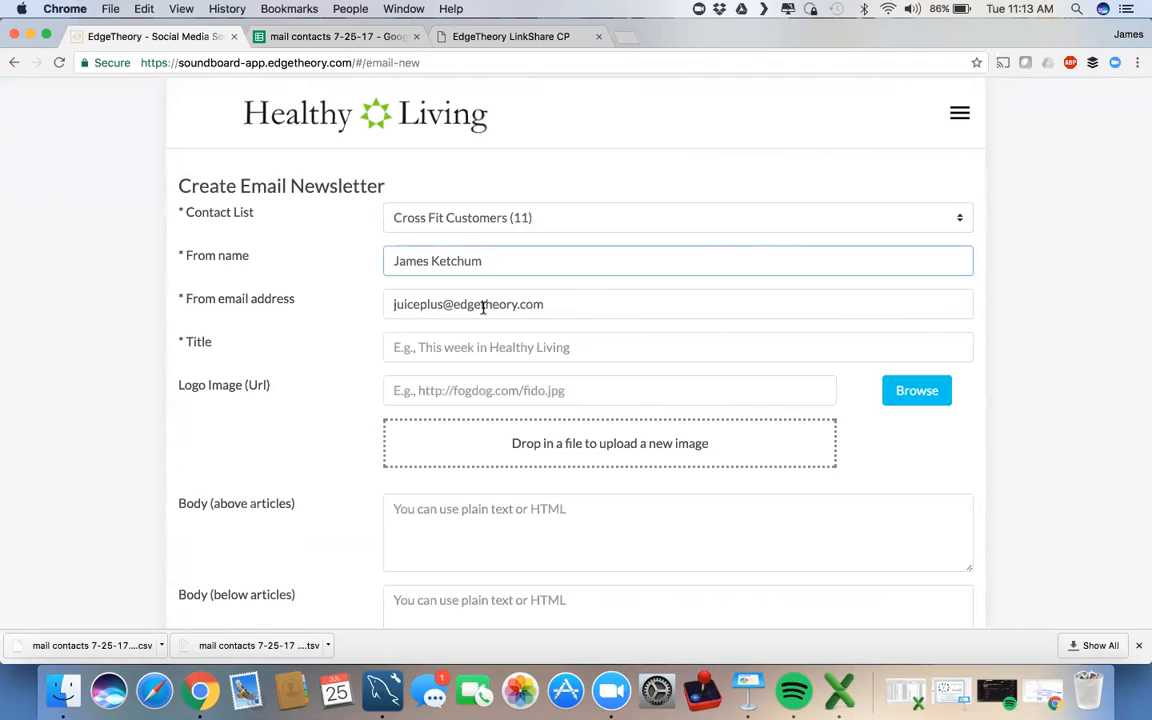
# Step: Correct the name part of the sender's e-mail and begin the title 'Nutrition News for the Athlete'
pyautogui.click(440, 305)
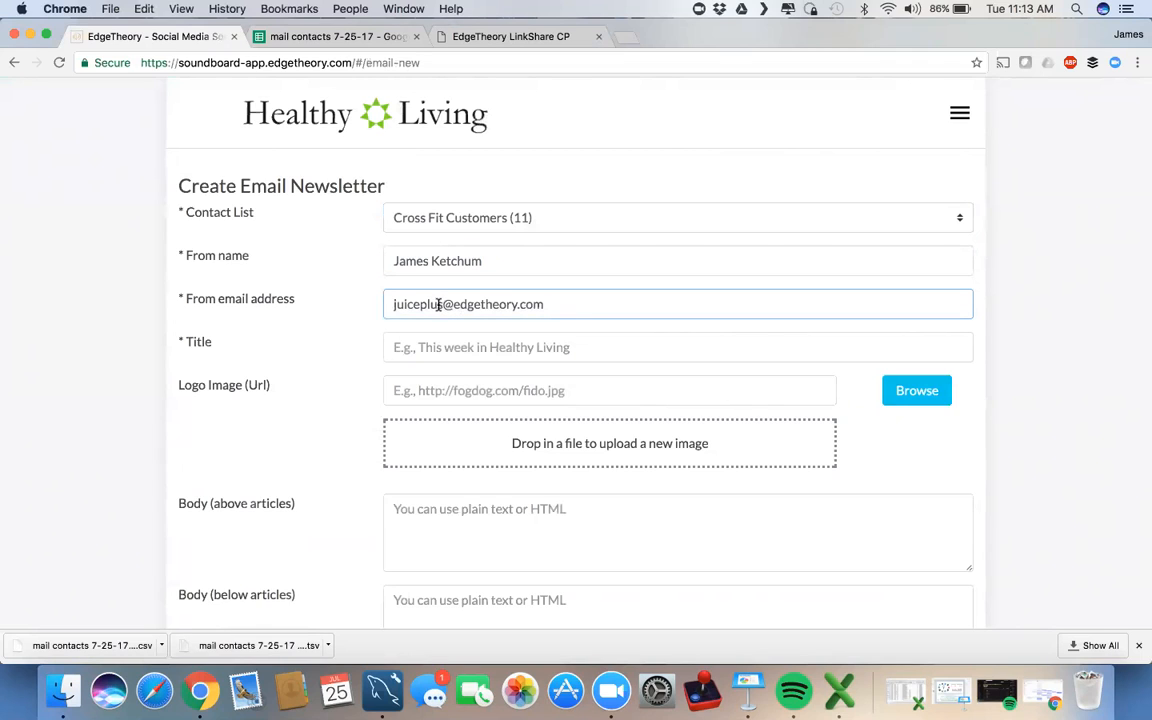
pyautogui.moveTo(440, 305); pyautogui.dragTo(390, 305)
pyautogui.write('james')
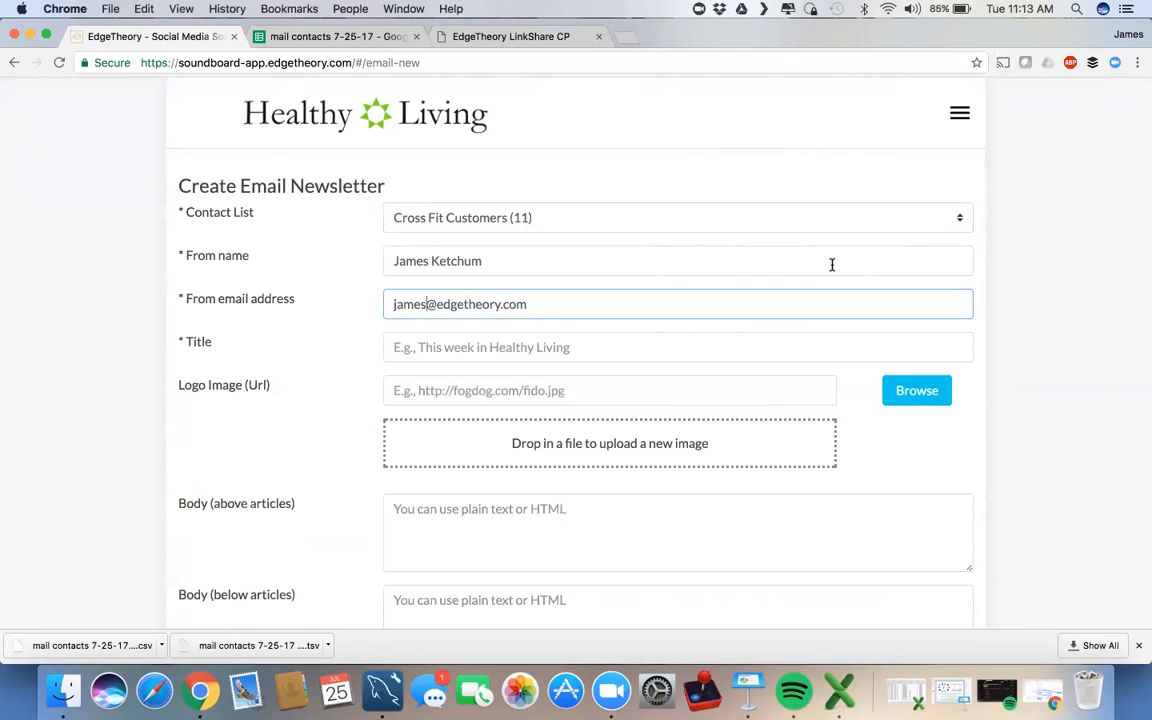
pyautogui.scroll(-1, 831, 264)
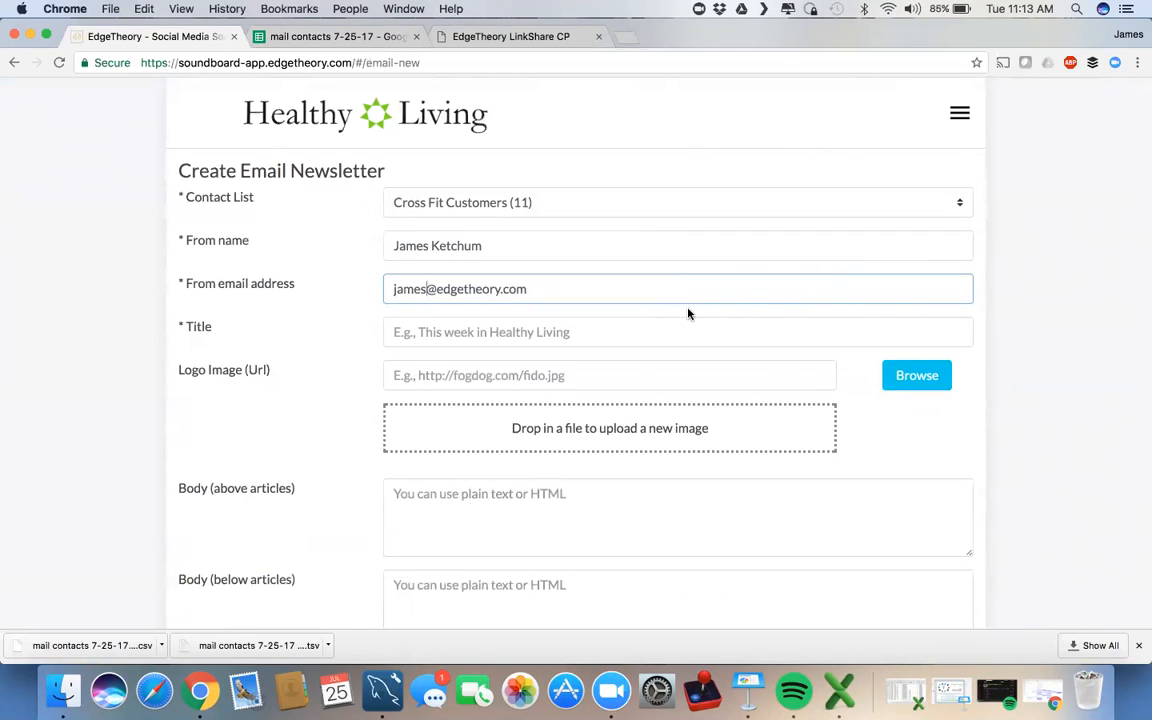
pyautogui.click(410, 332)
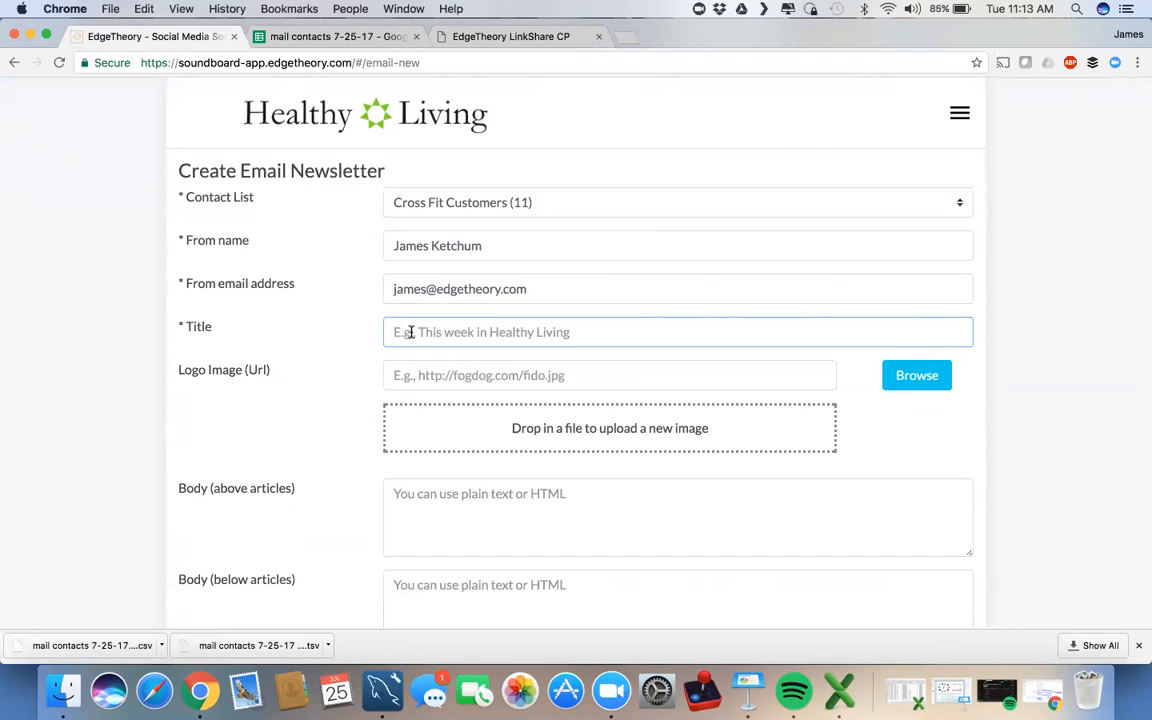
pyautogui.write('N')
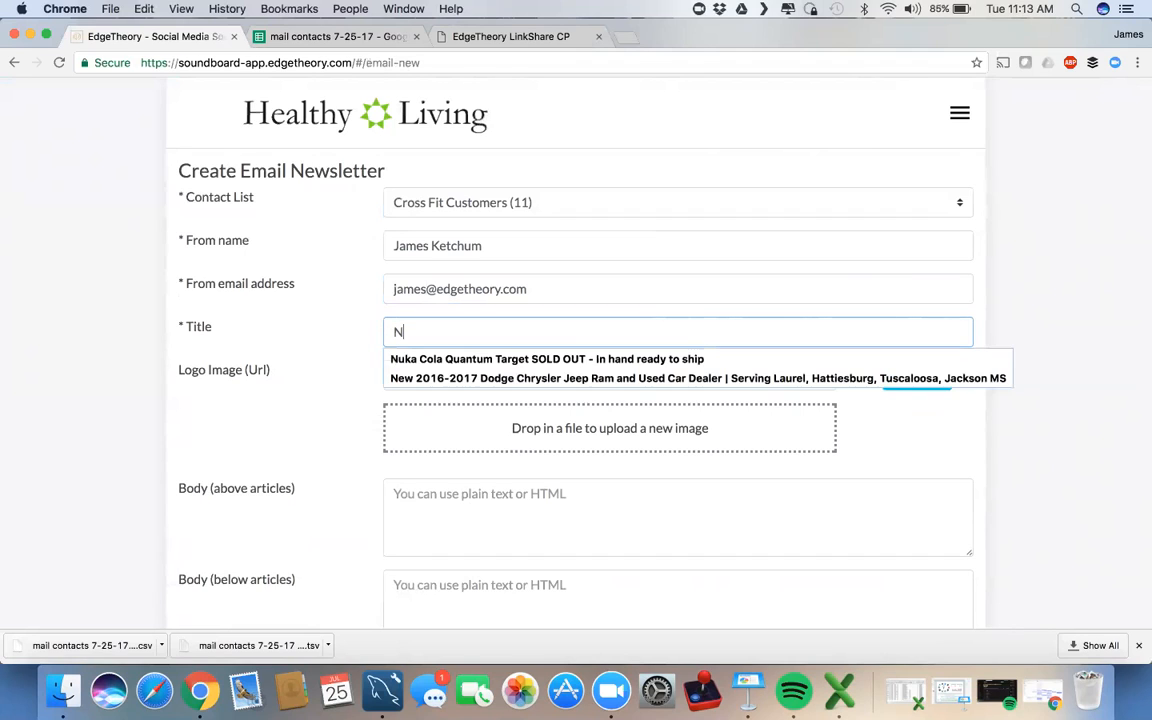
pyautogui.write('utrition News for the Athlete')
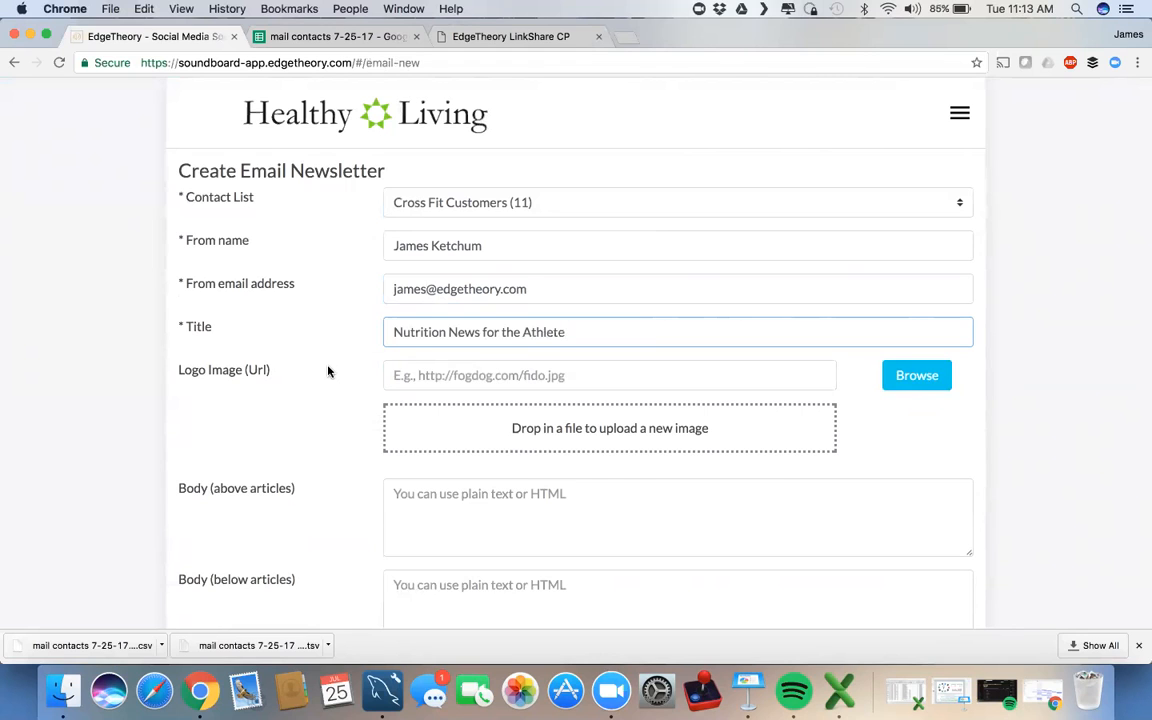
pyautogui.scroll(-3, 328, 371)
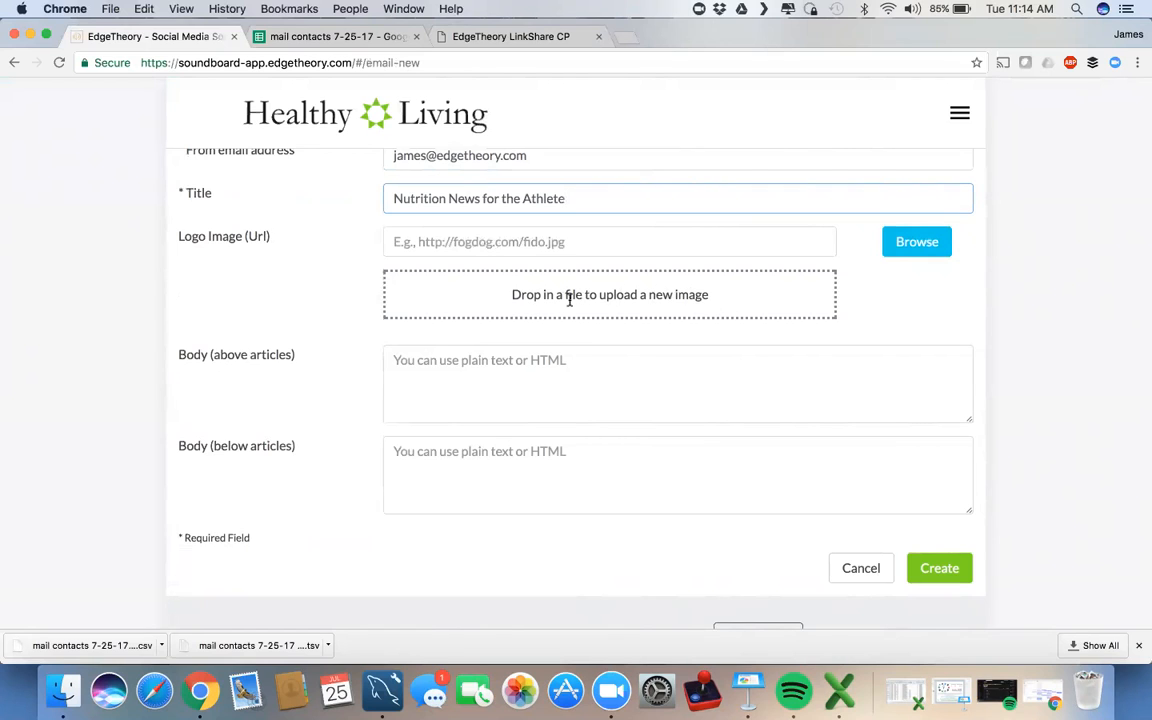
pyautogui.click(625, 37)
# Step: Search images for 'juice plus logo', save the rainbow logo as jplogo, and return to Soundboard
pyautogui.write('jui')
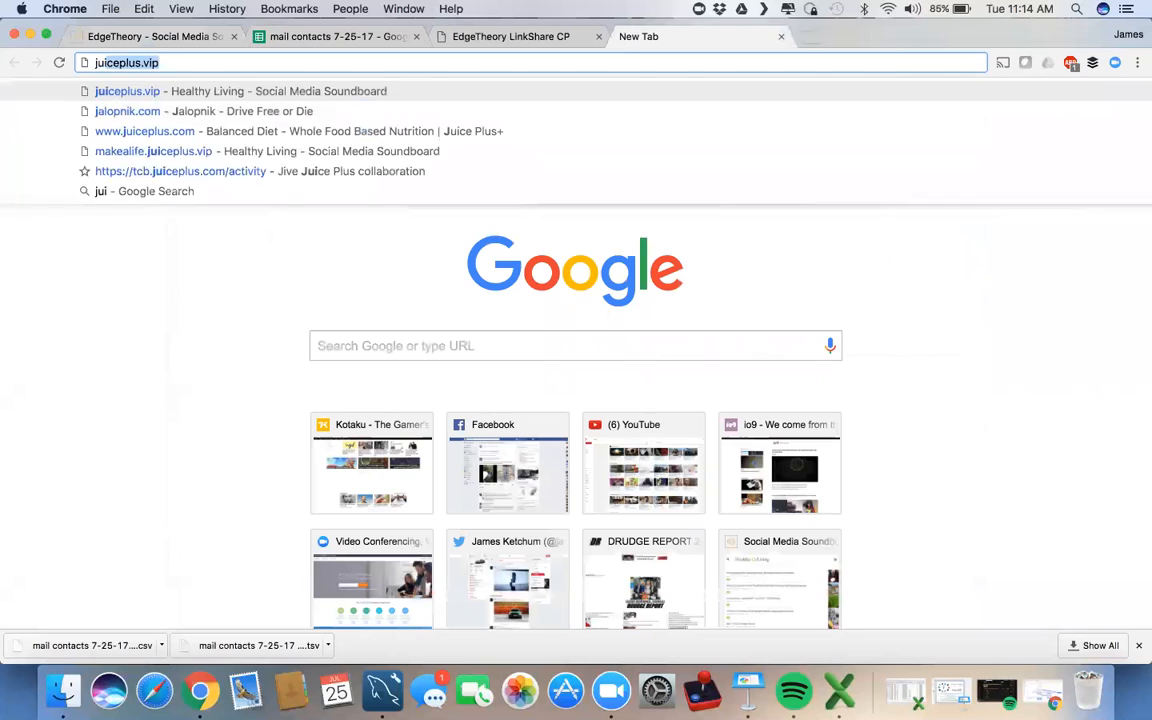
pyautogui.write('ce plus logo')
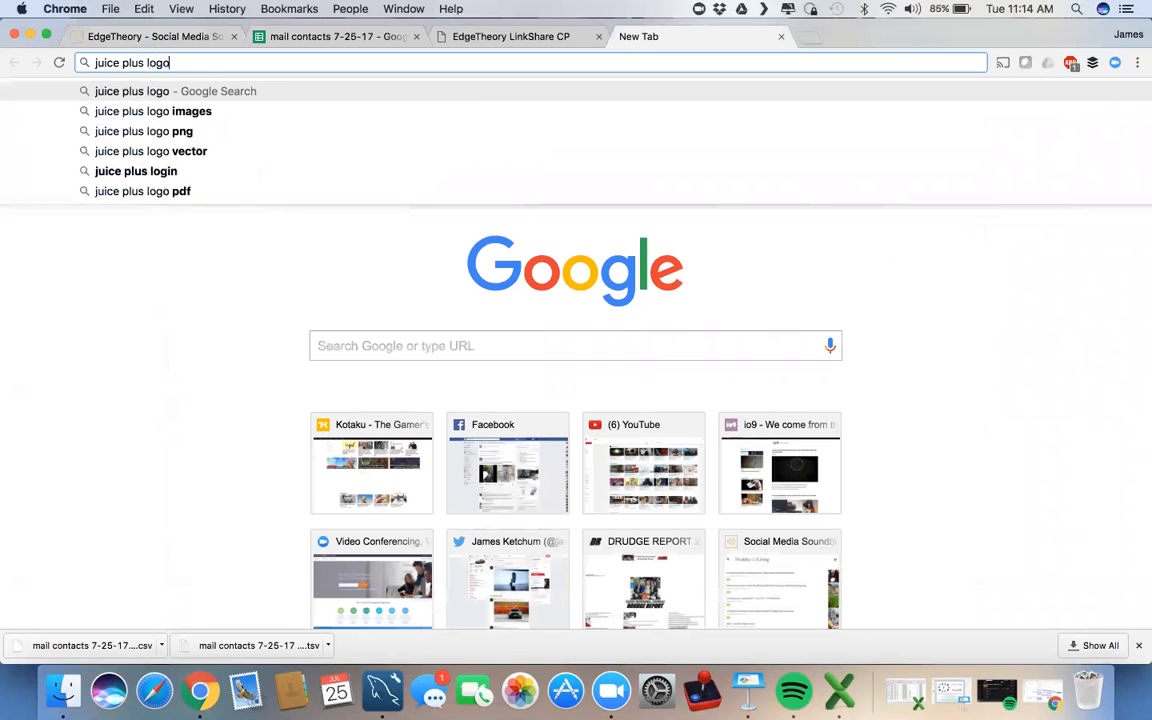
pyautogui.press('Return')
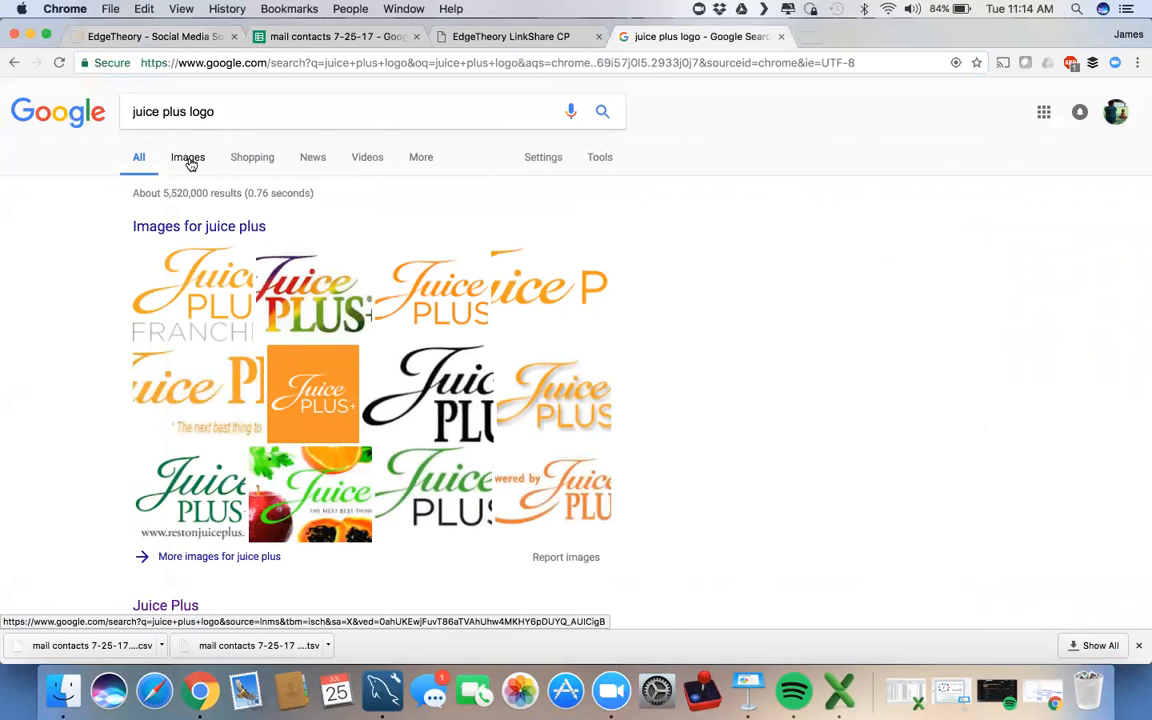
pyautogui.click(189, 162)
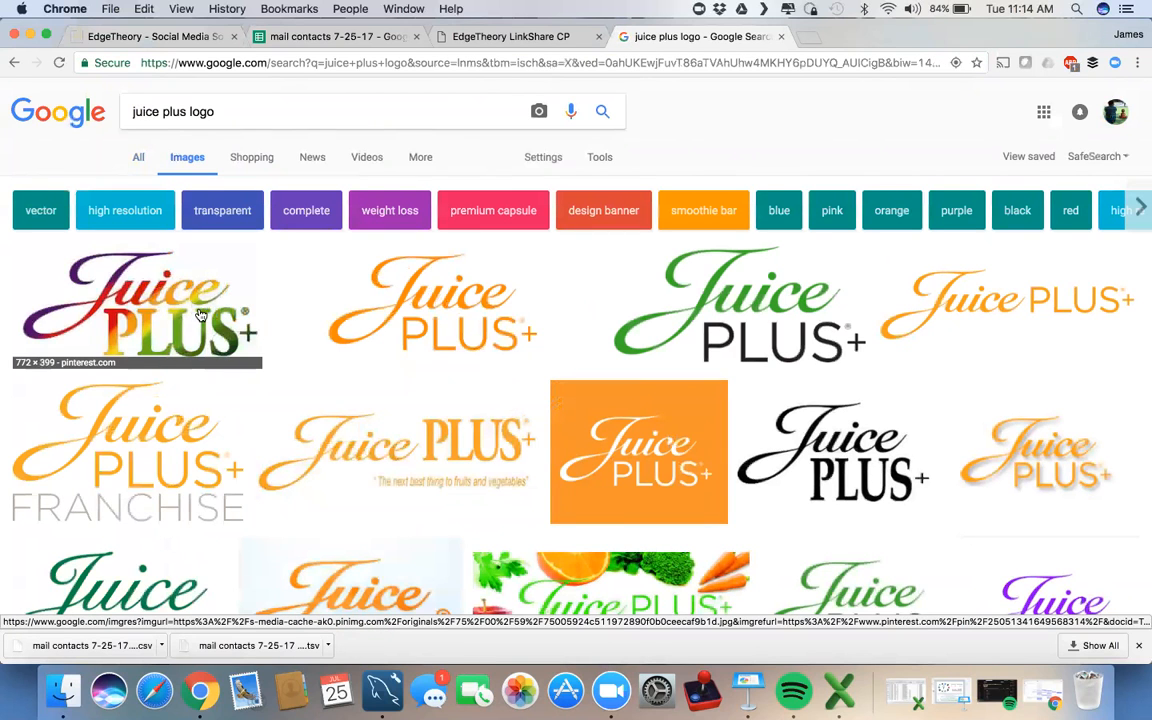
pyautogui.rightClick(200, 315)
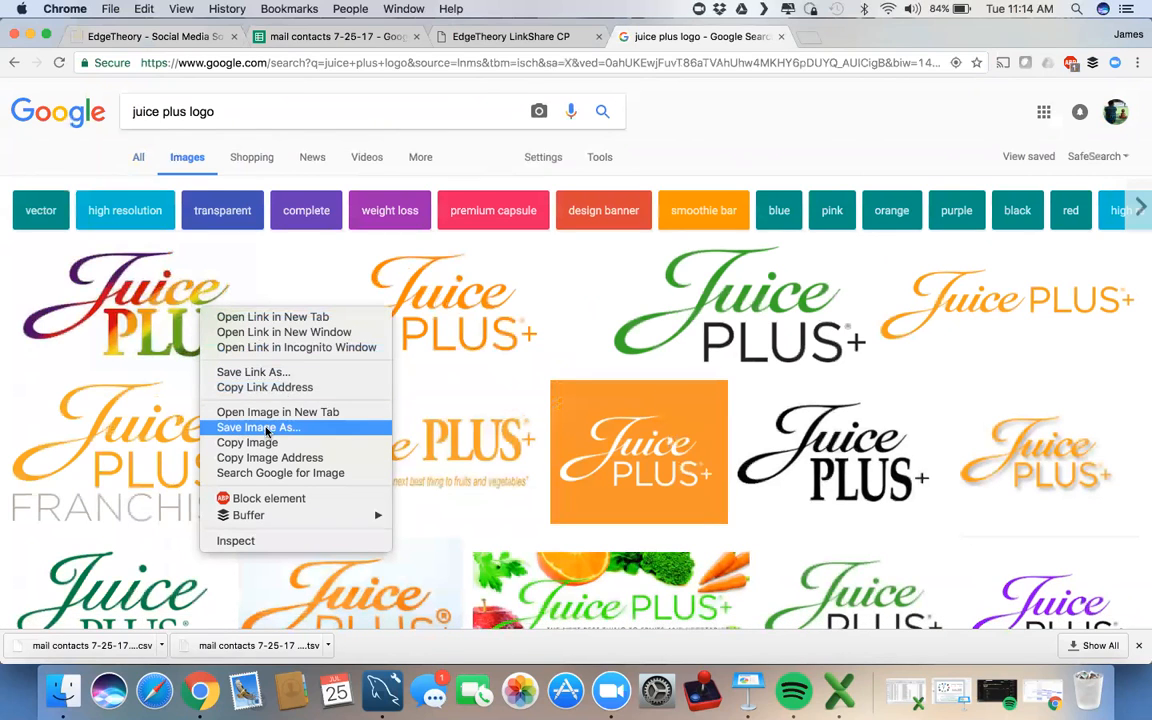
pyautogui.click(322, 432)
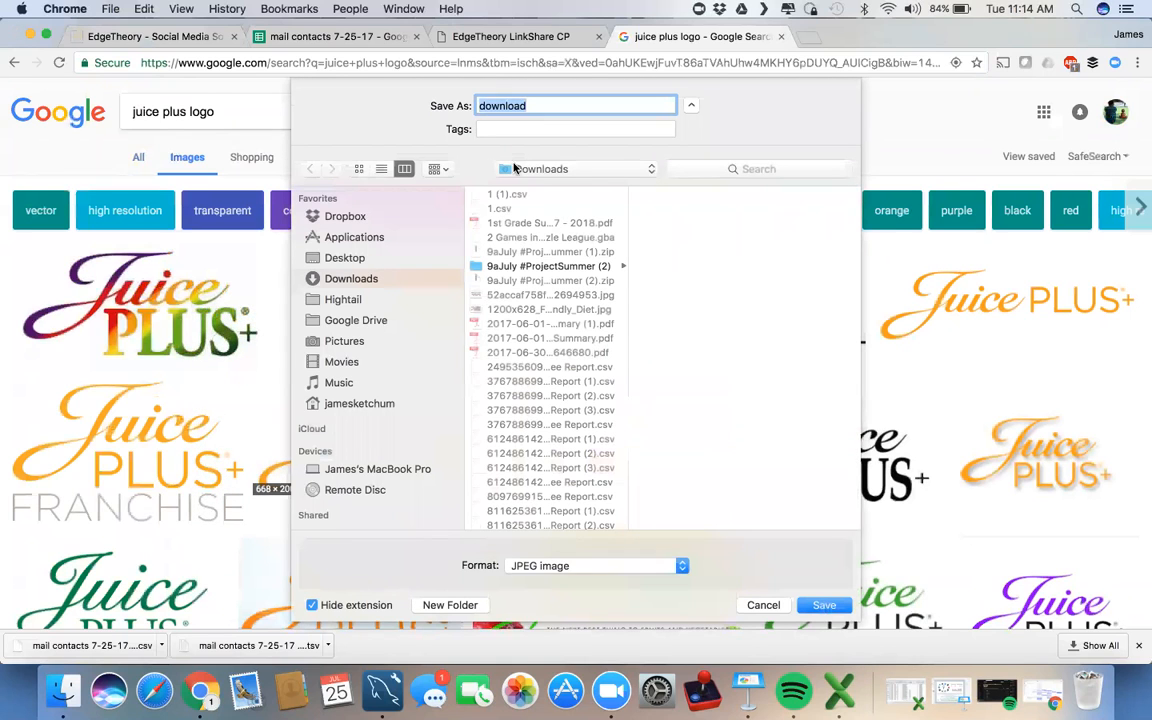
pyautogui.write('jplogo')
pyautogui.press('Return')
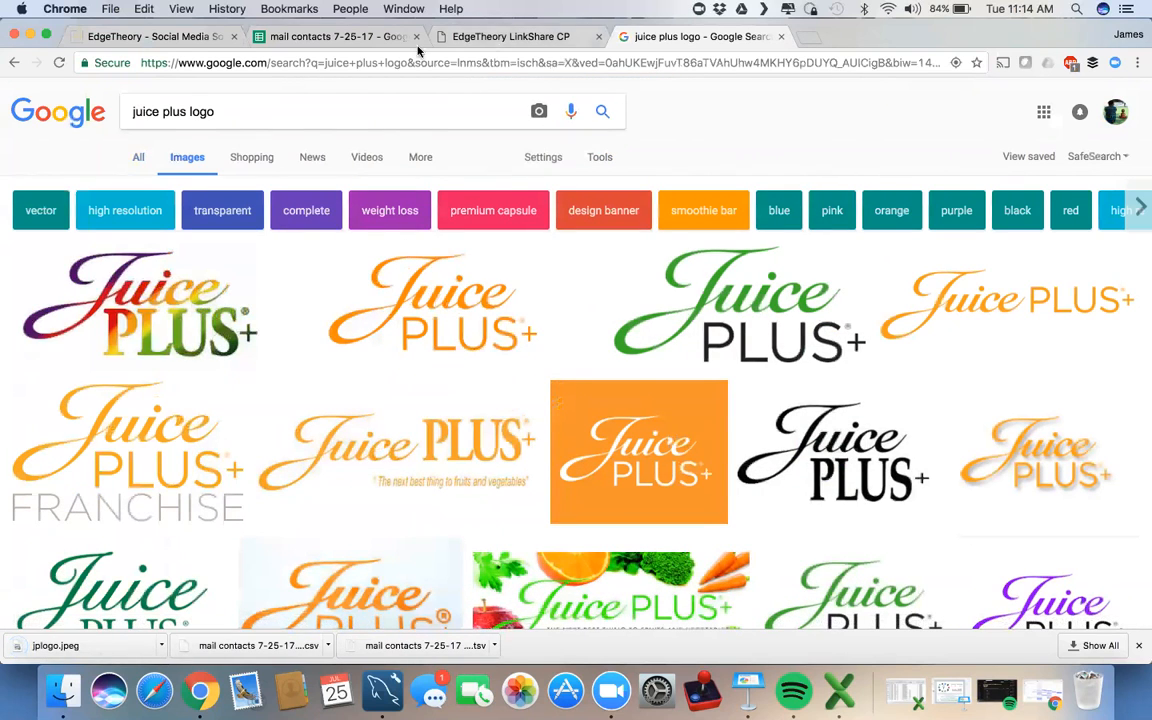
pyautogui.click(160, 37)
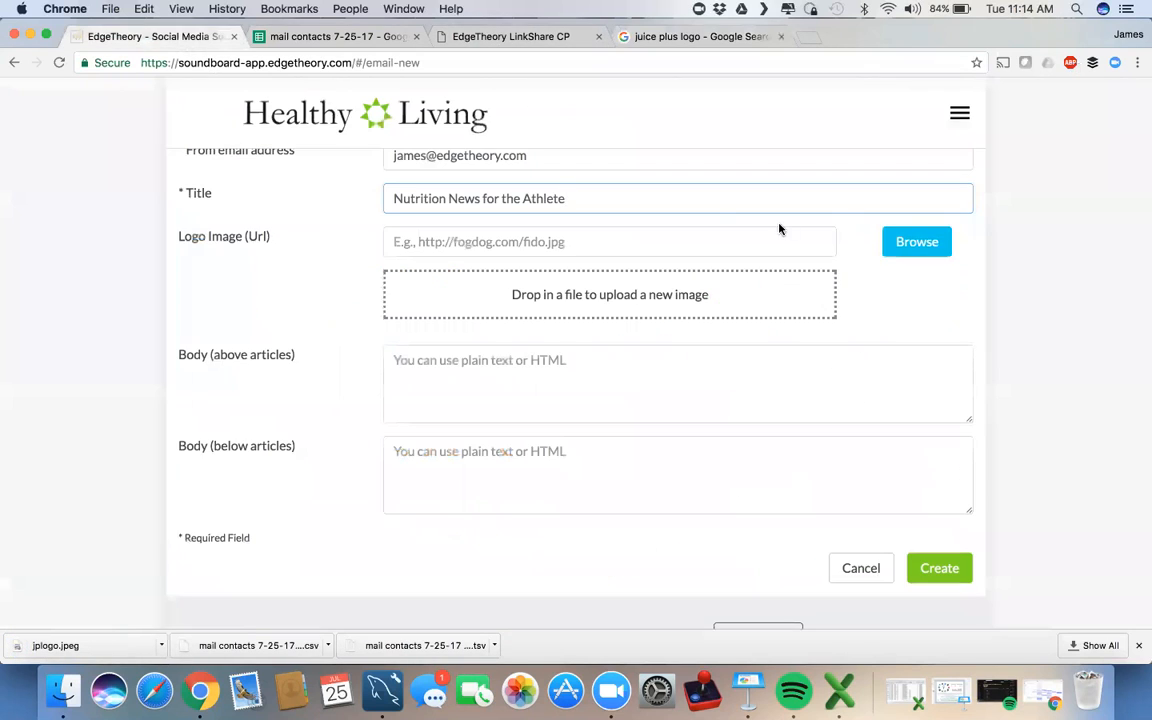
# Step: Upload jplogo.jpeg from Downloads as the newsletter's header logo
pyautogui.click(904, 244)
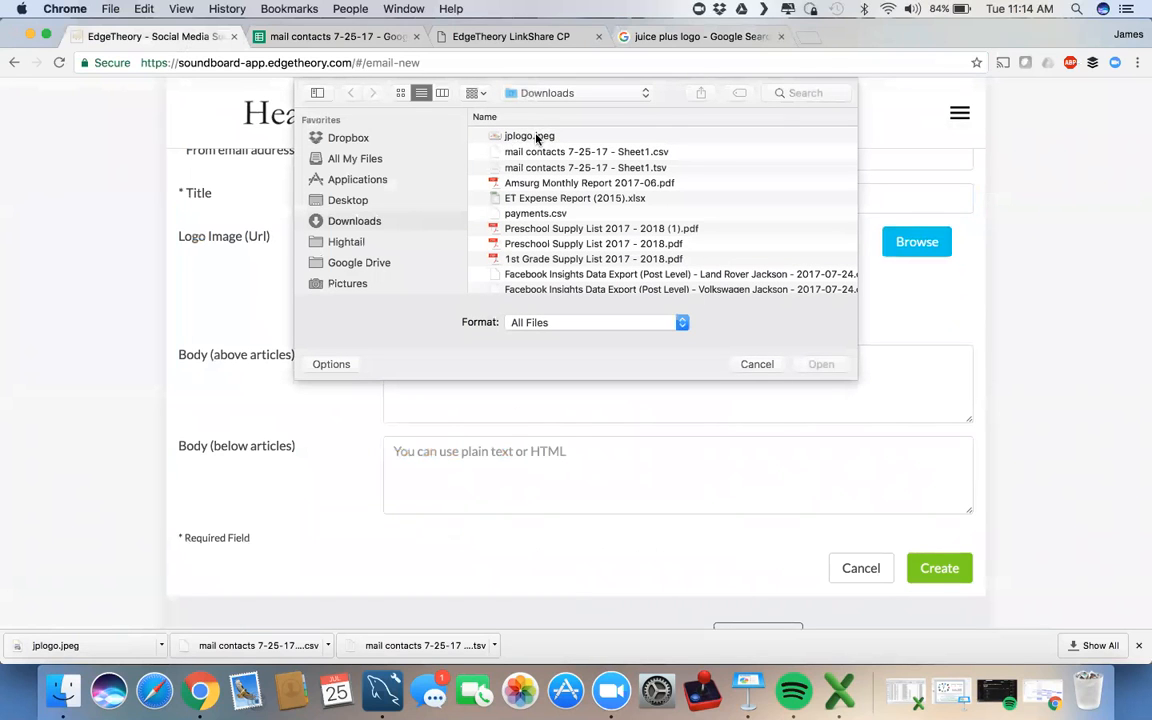
pyautogui.click(536, 137)
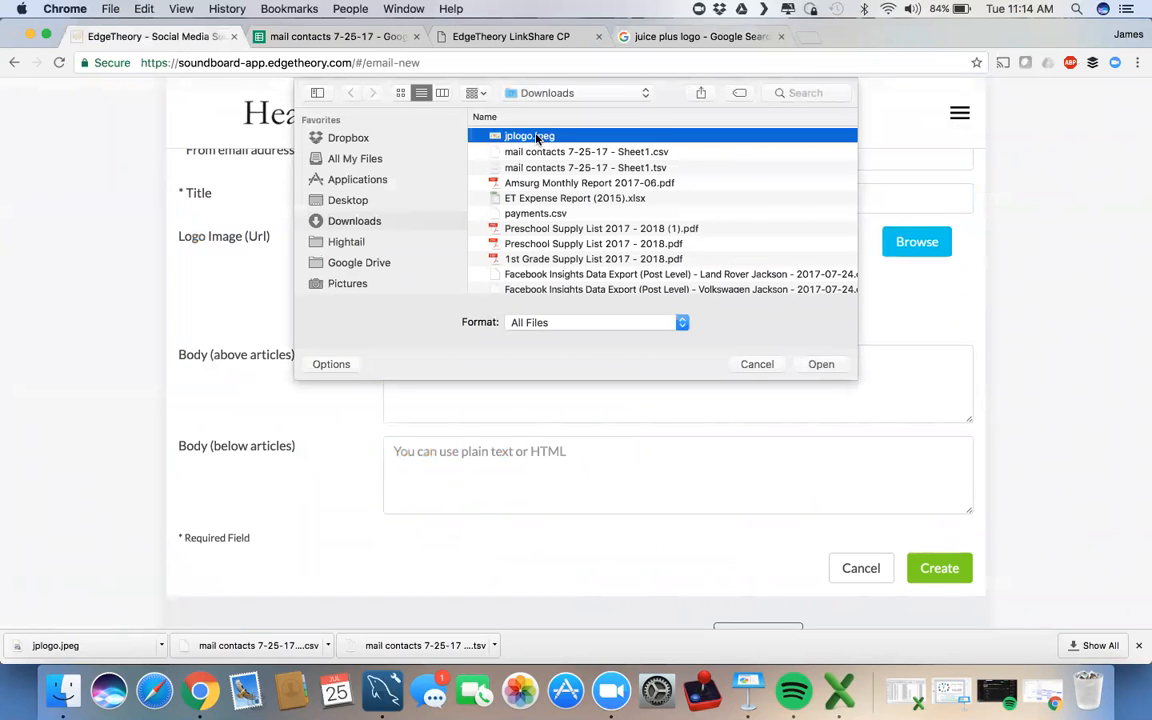
pyautogui.click(821, 365)
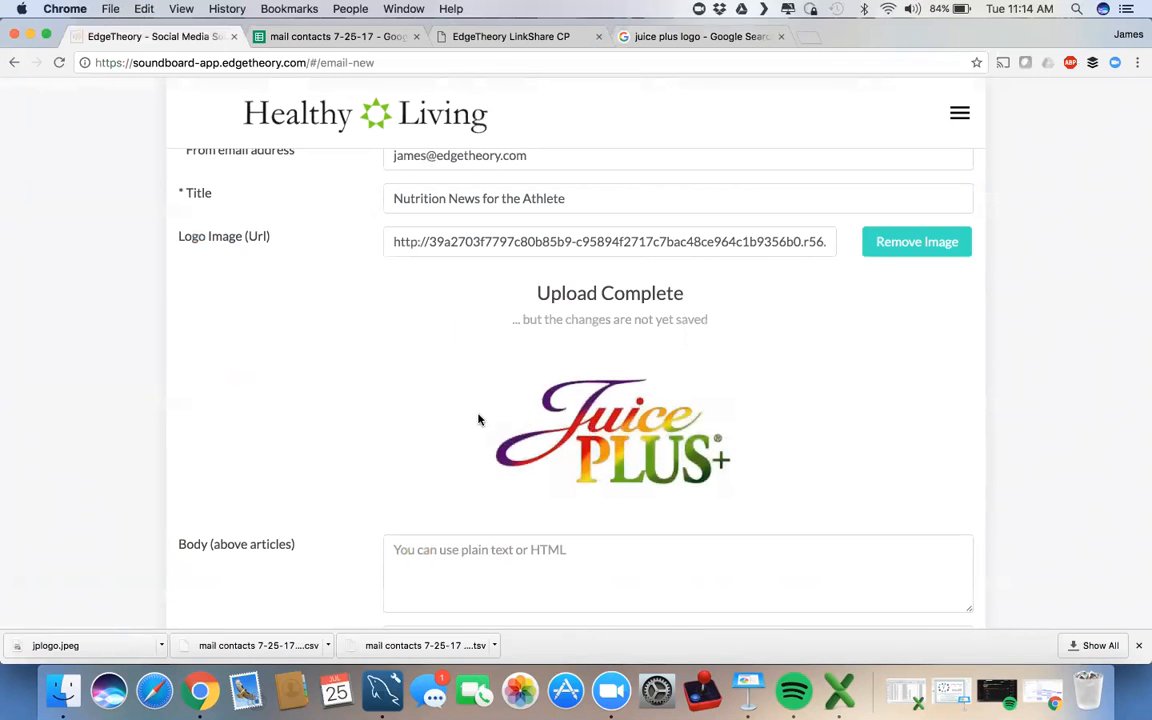
pyautogui.scroll(-5, 334, 399)
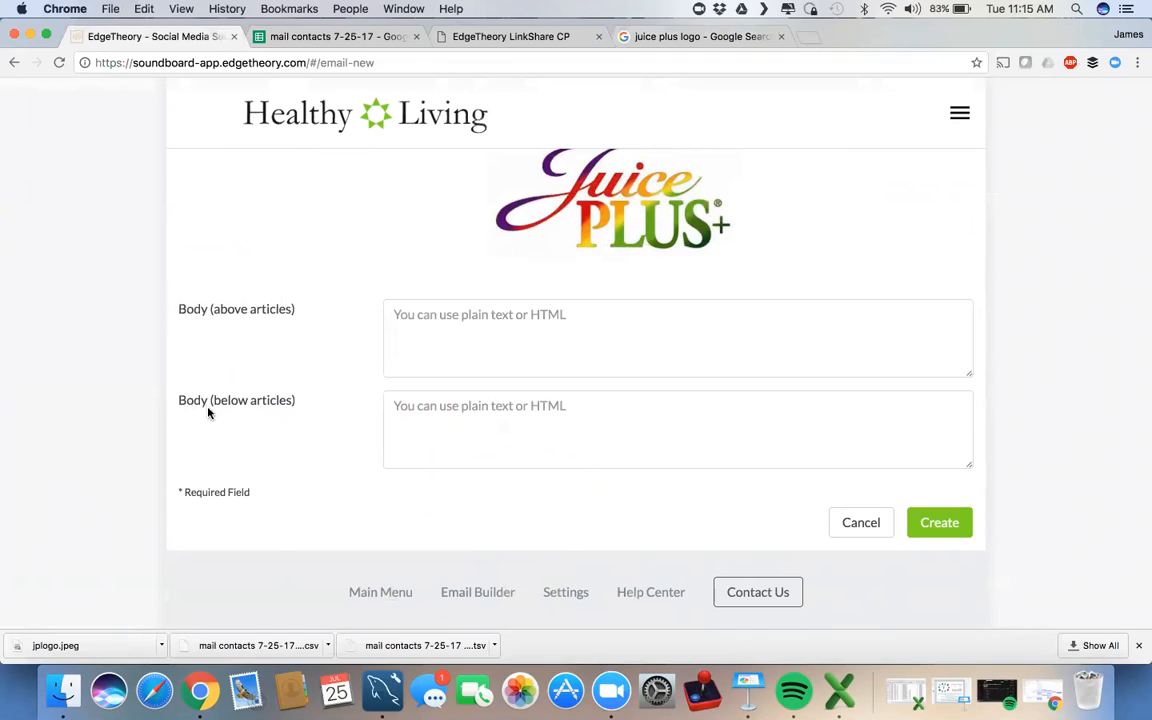
# Step: Add the healthy-and-active intro above articles and the Shred10 August 7th reminder below, then create
pyautogui.click(493, 307)
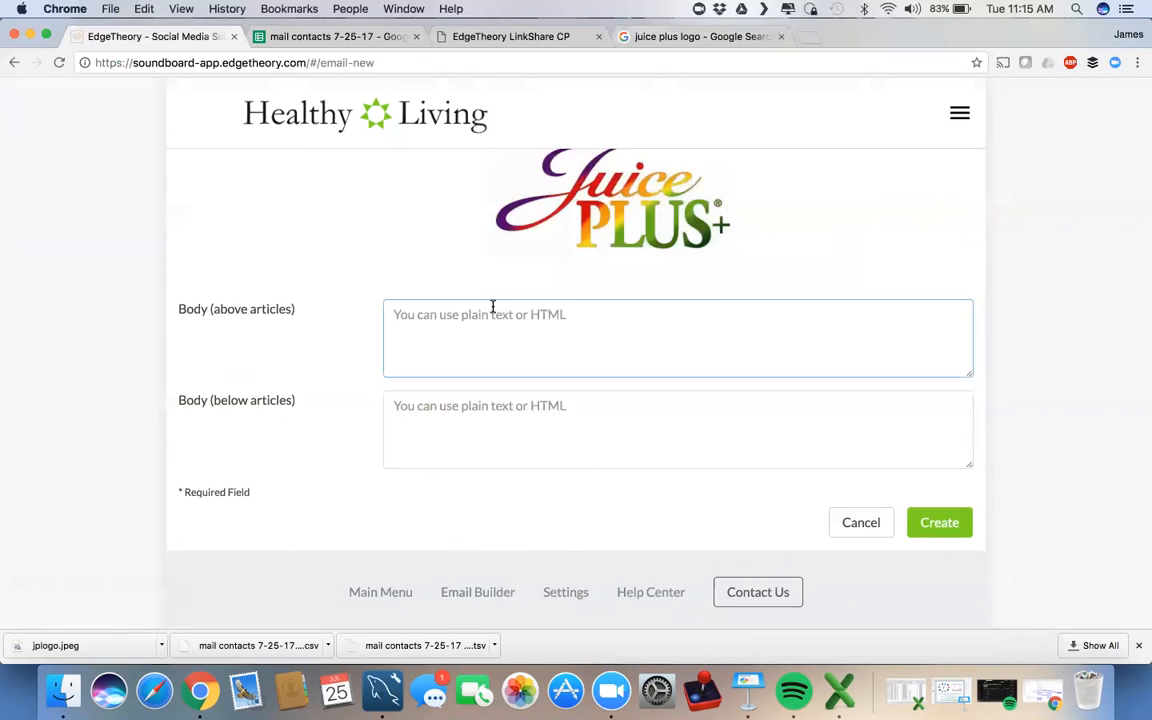
pyautogui.write('Hope you')
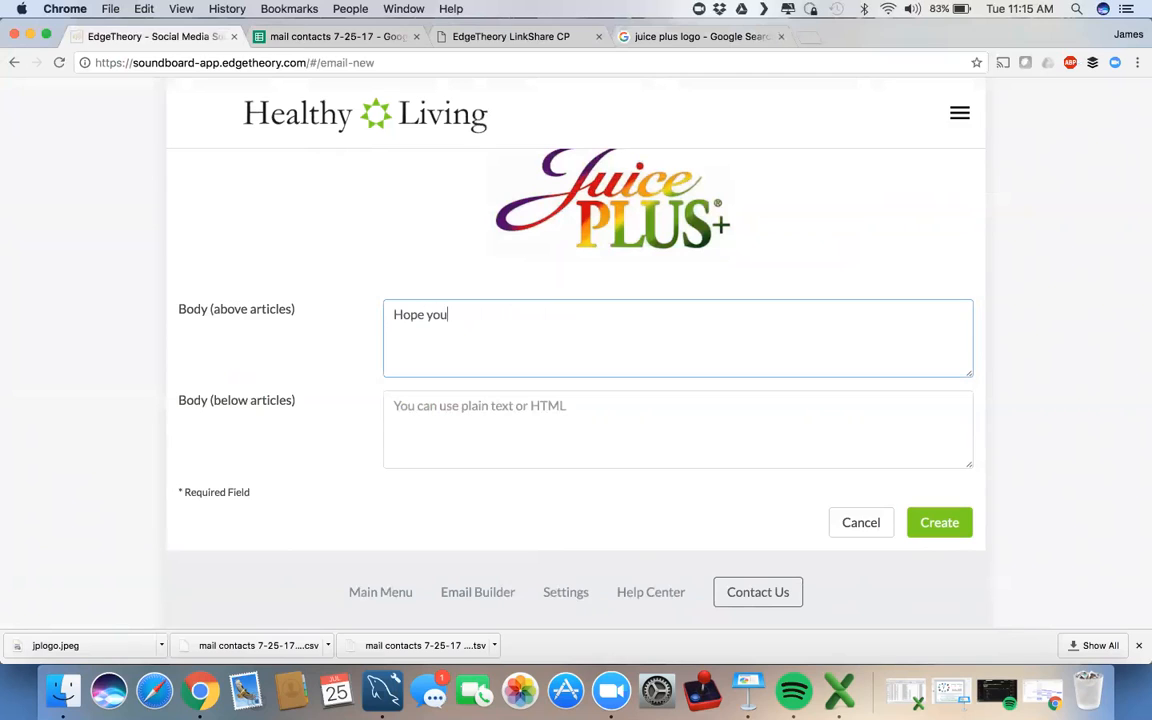
pyautogui.write(' get a lot of great info')
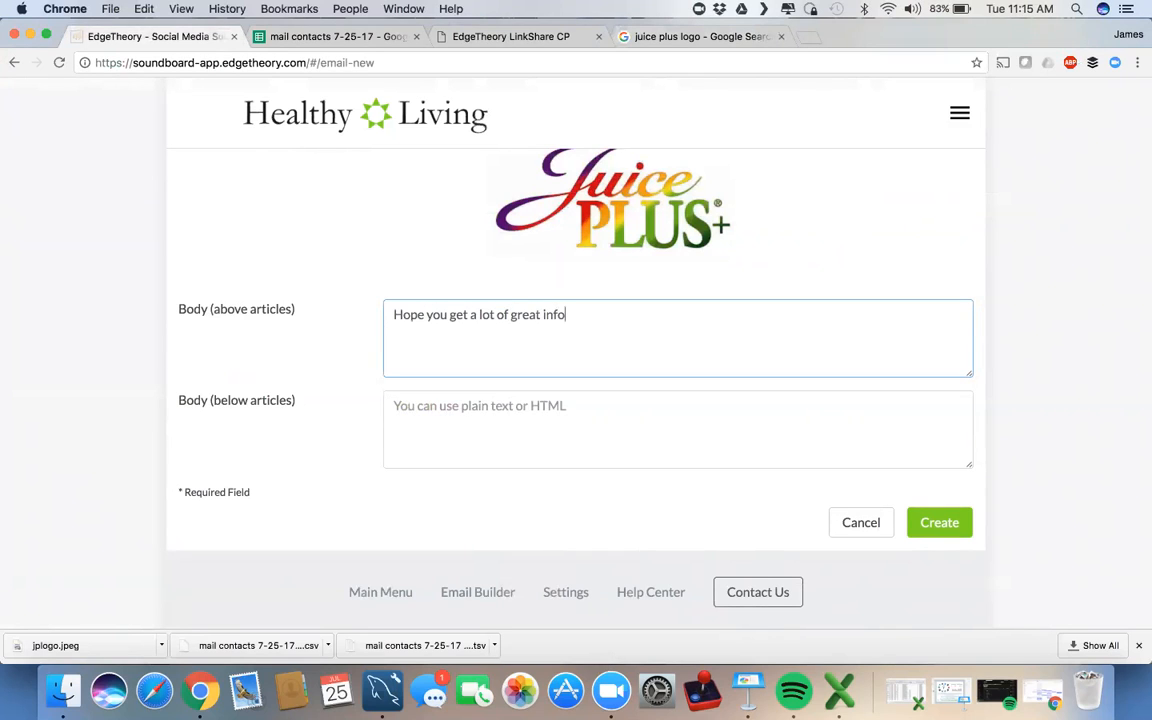
pyautogui.write(' from these articles on')
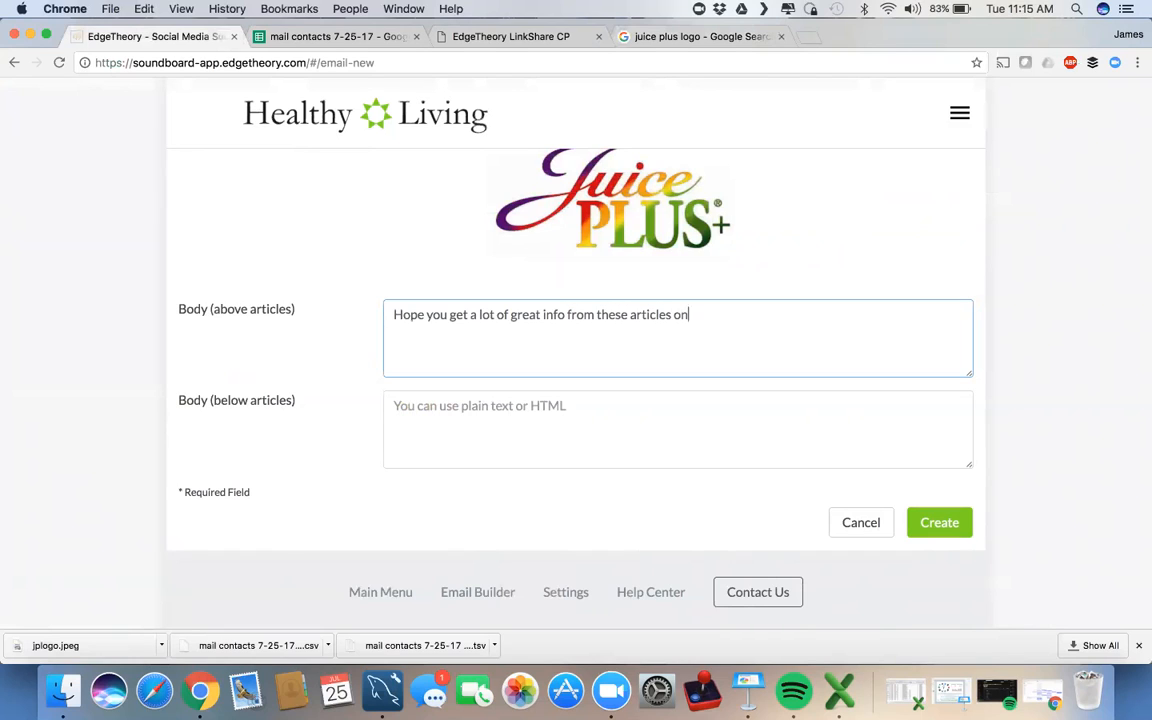
pyautogui.write(' how to be healthy and active!')
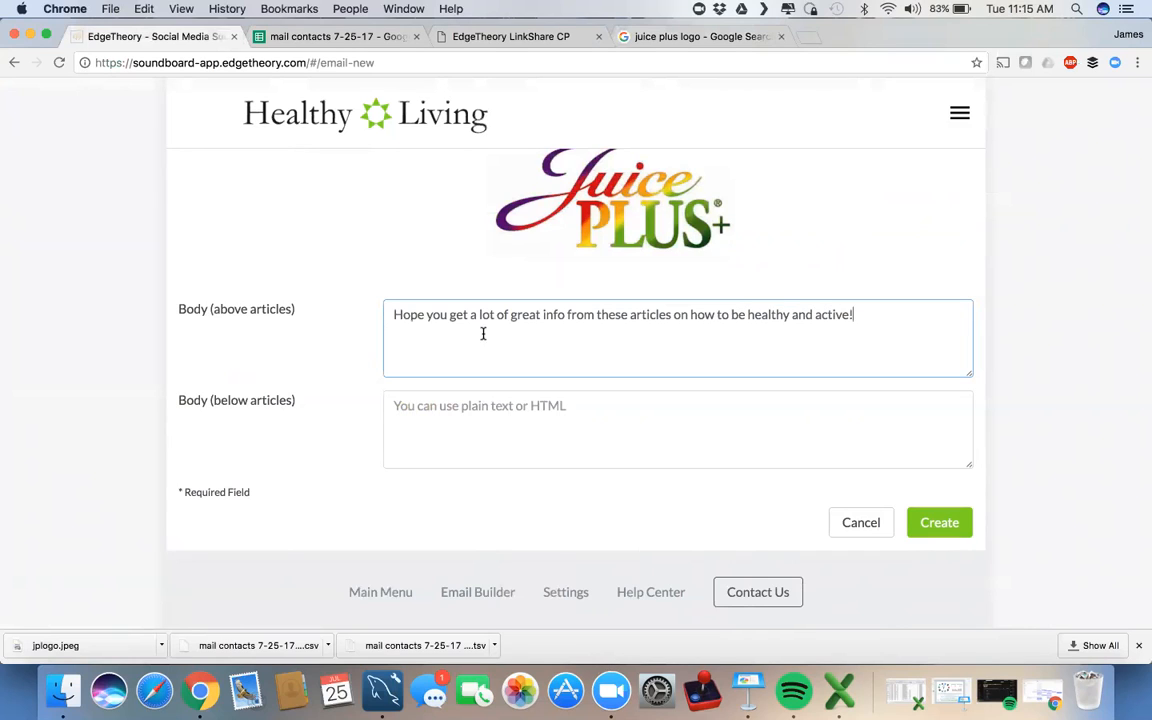
pyautogui.click(455, 407)
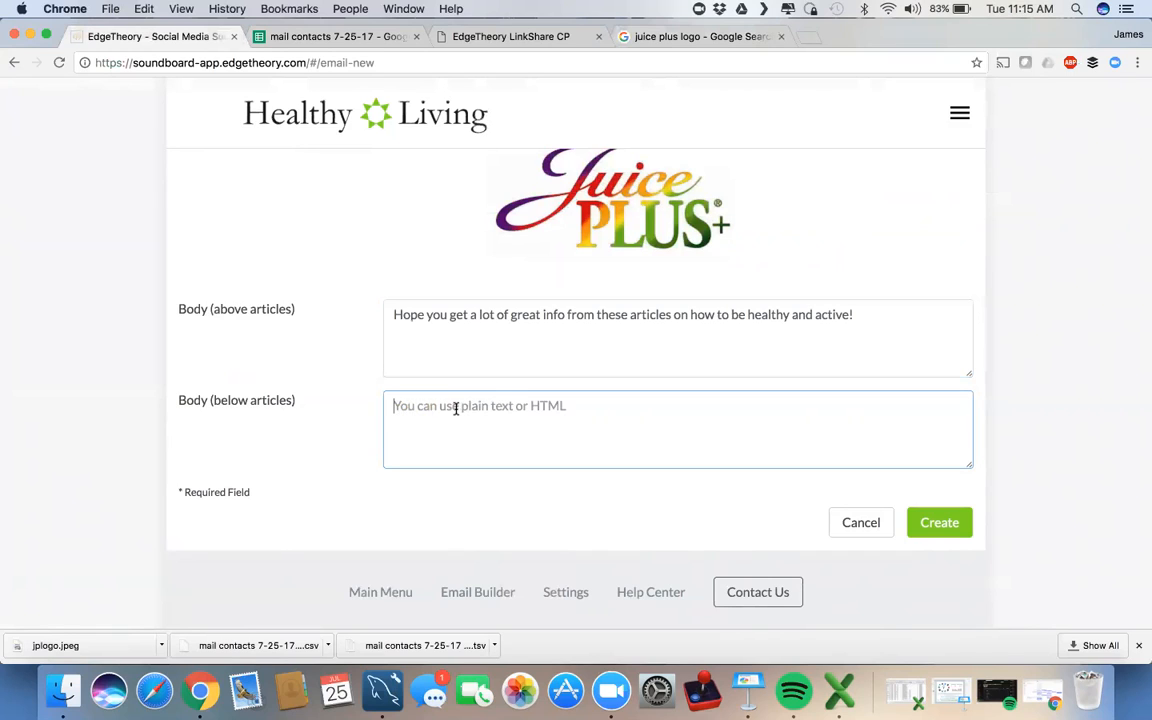
pyautogui.write("Dont'")
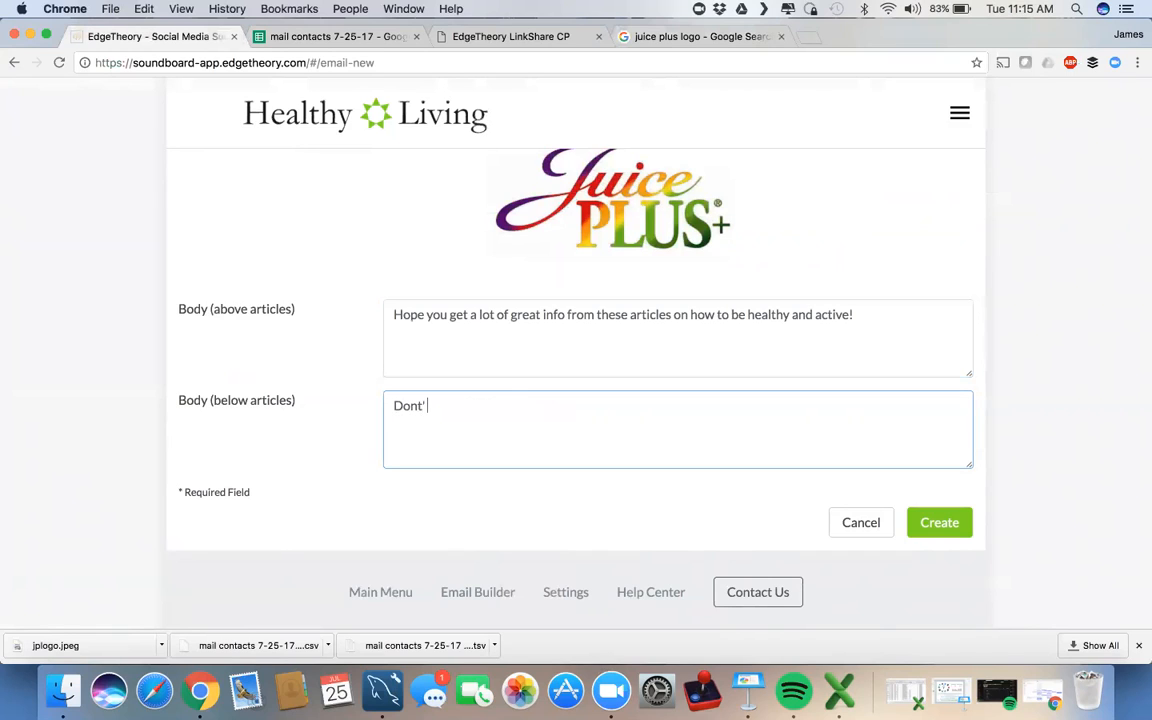
pyautogui.press('BackSpace')
pyautogui.press('BackSpace')
pyautogui.write("'t forget that the next S")
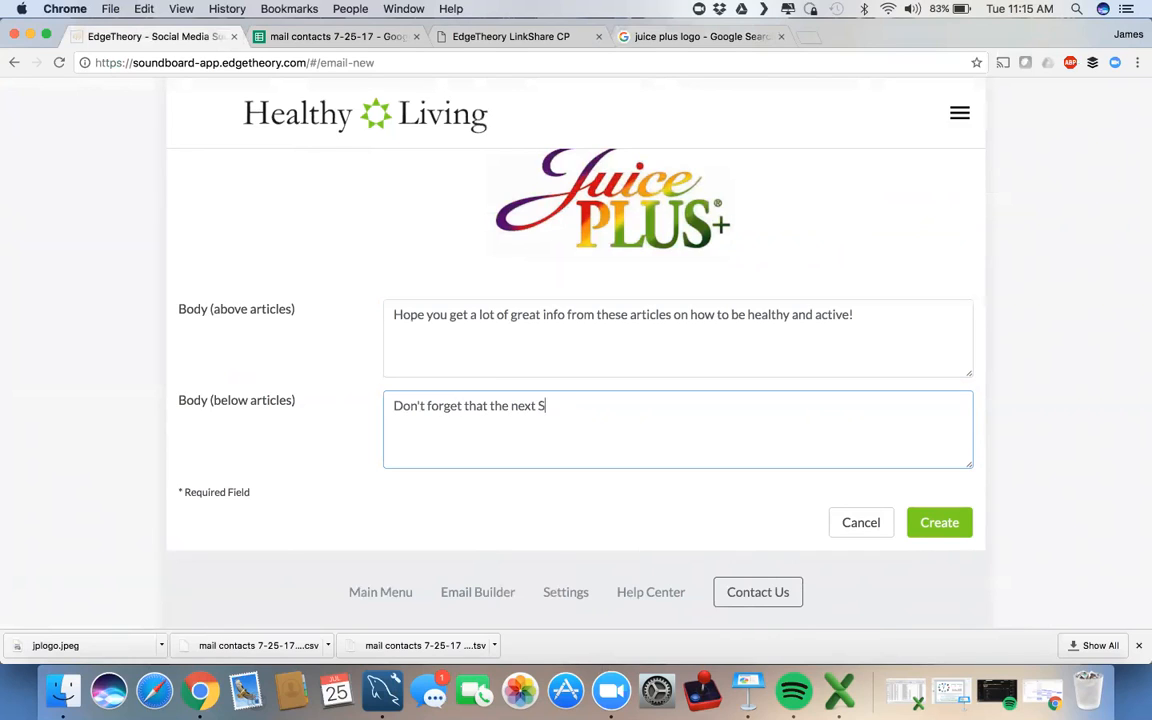
pyautogui.write('hred10 starts August 7th.')
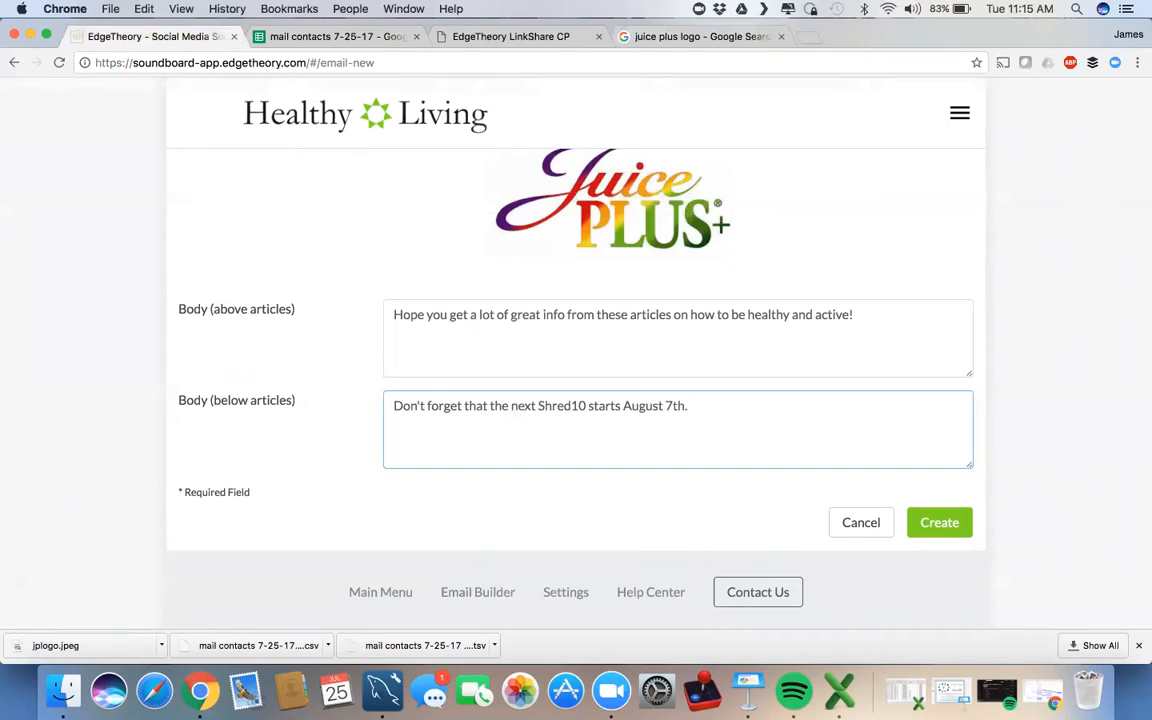
pyautogui.click(930, 522)
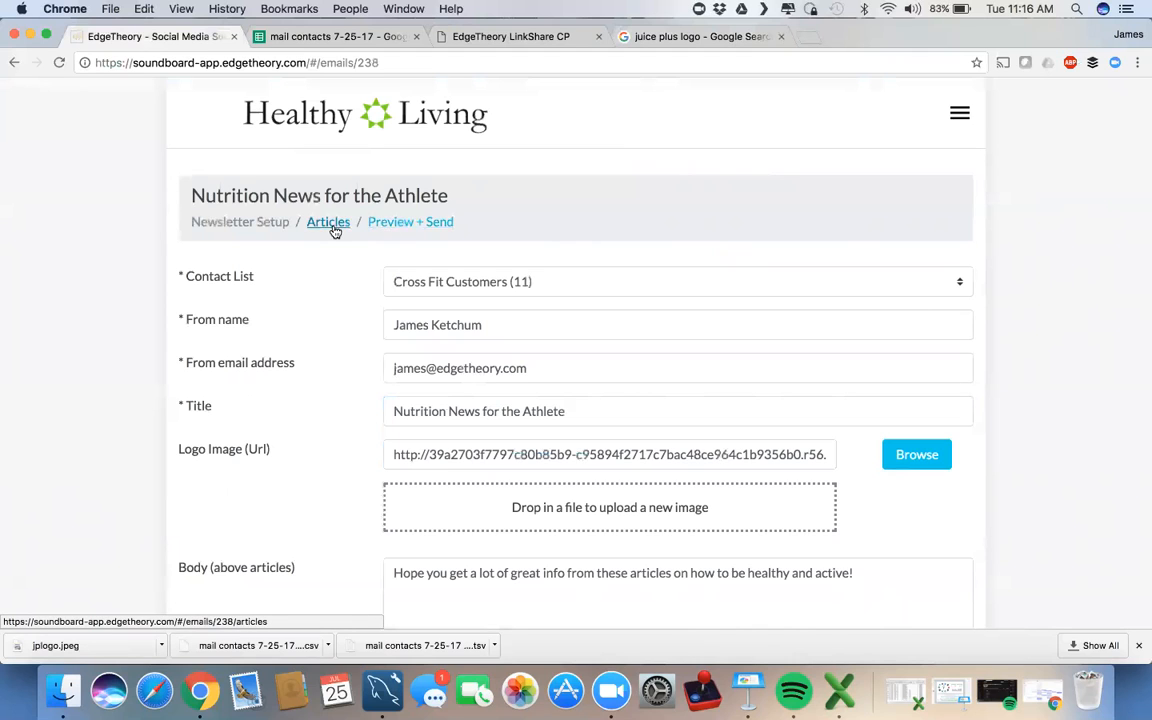
# Step: Save and Continue to reach the newsletter's Add Articles page
pyautogui.scroll(-2, 315, 332)
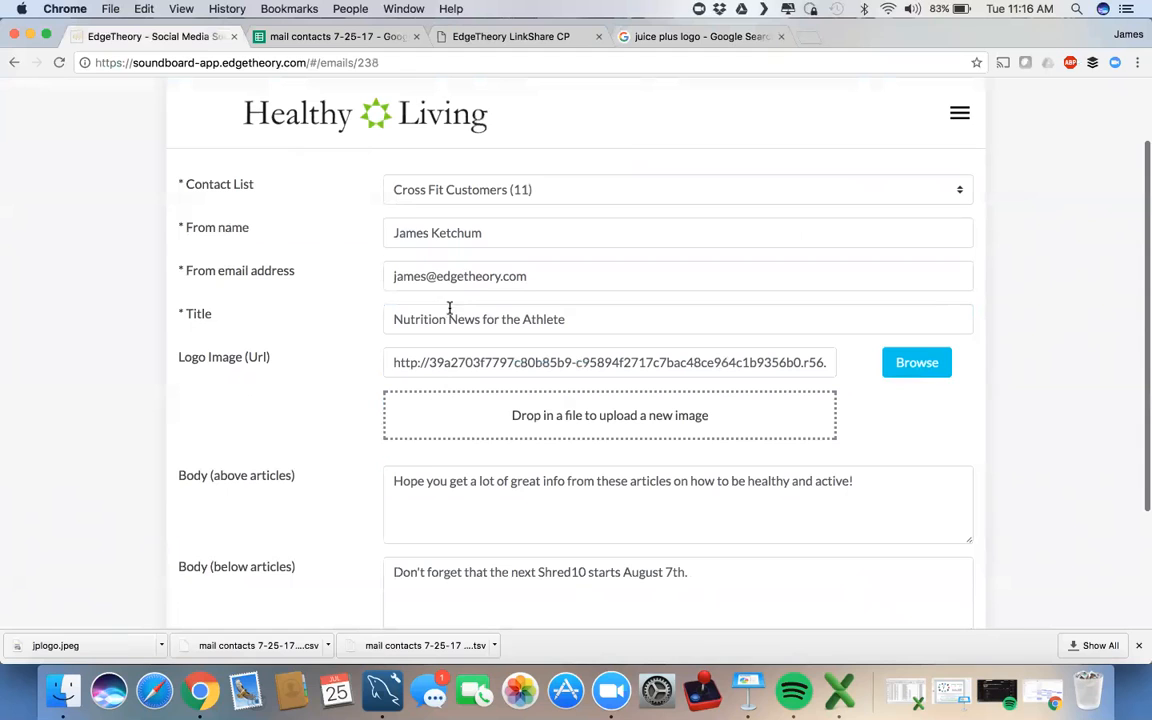
pyautogui.scroll(-2, 380, 400)
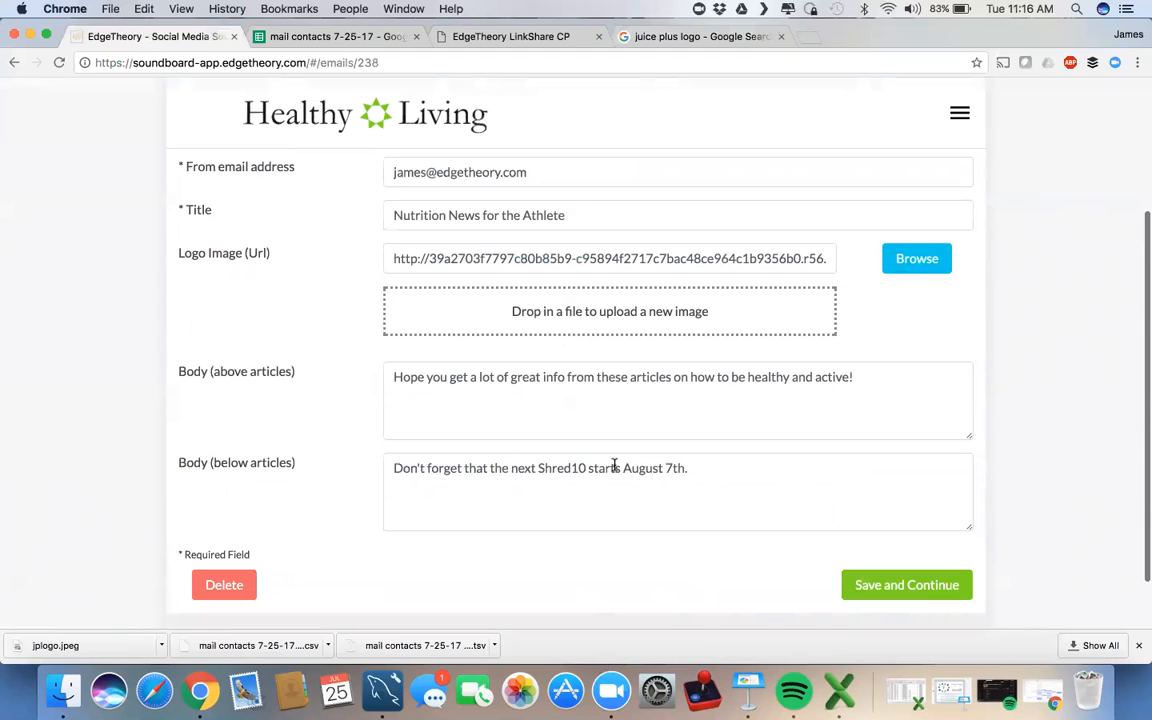
pyautogui.click(884, 587)
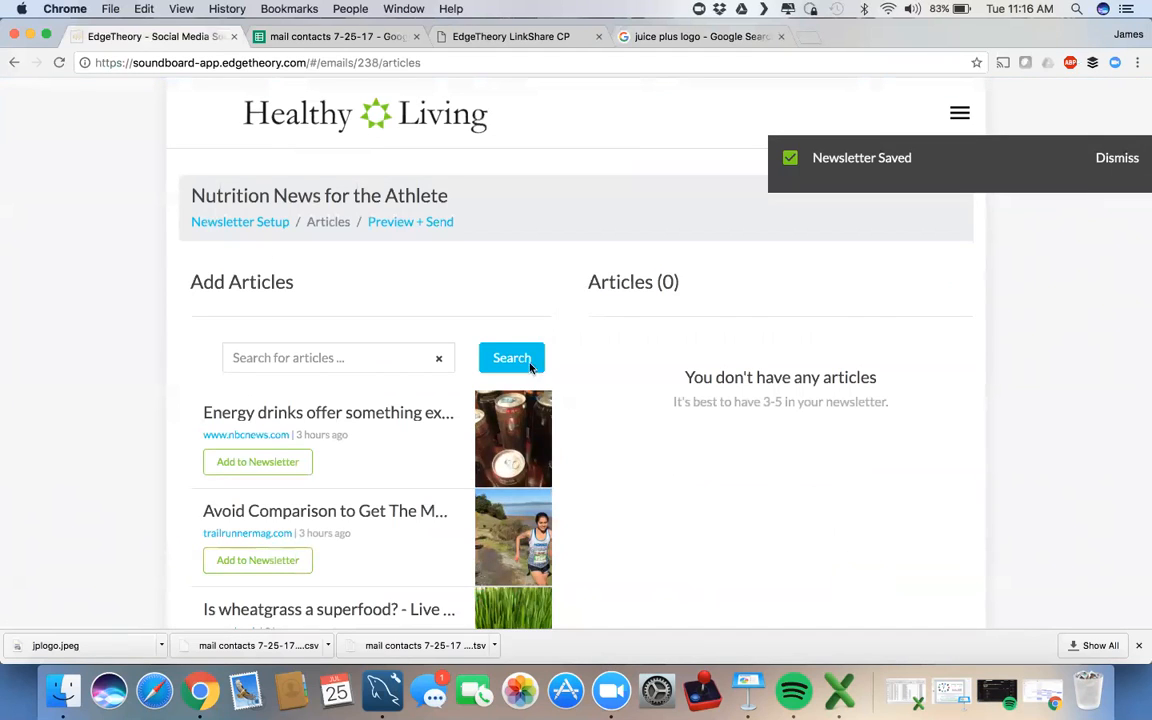
# Step: Preview the nbcnews.com energy drinks article and add it to the newsletter
pyautogui.scroll(-2, 110, 338)
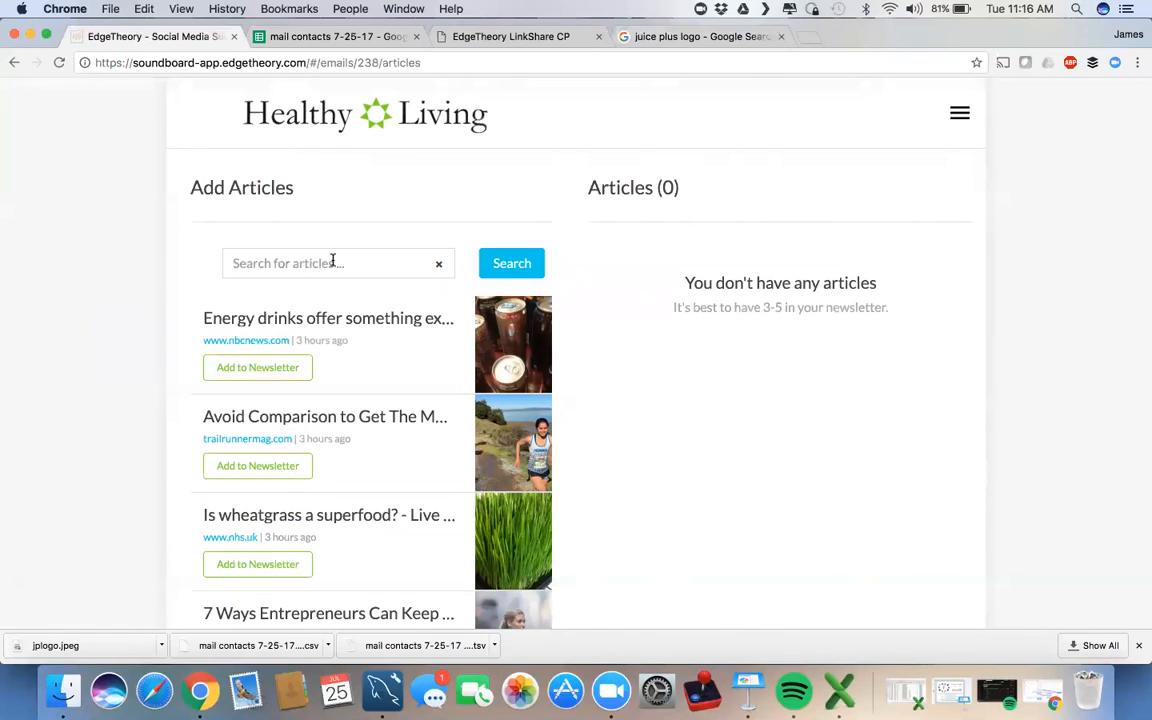
pyautogui.click(403, 319)
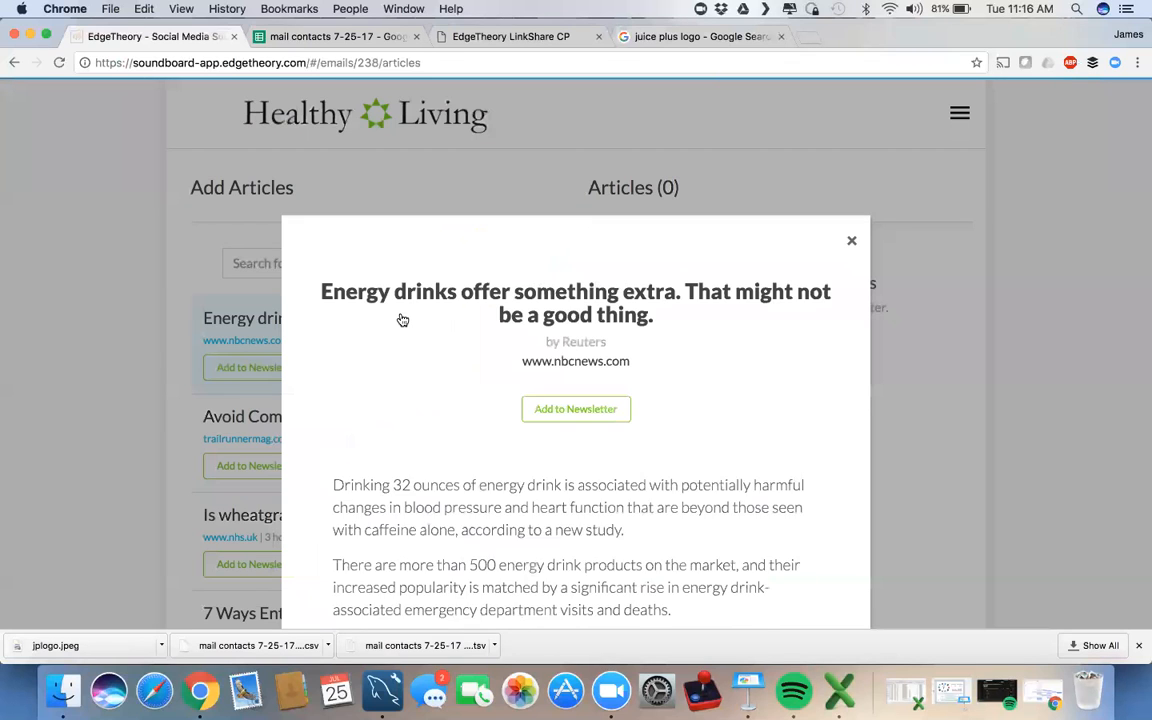
pyautogui.scroll(-2, 306, 379)
pyautogui.scroll(2, 306, 379)
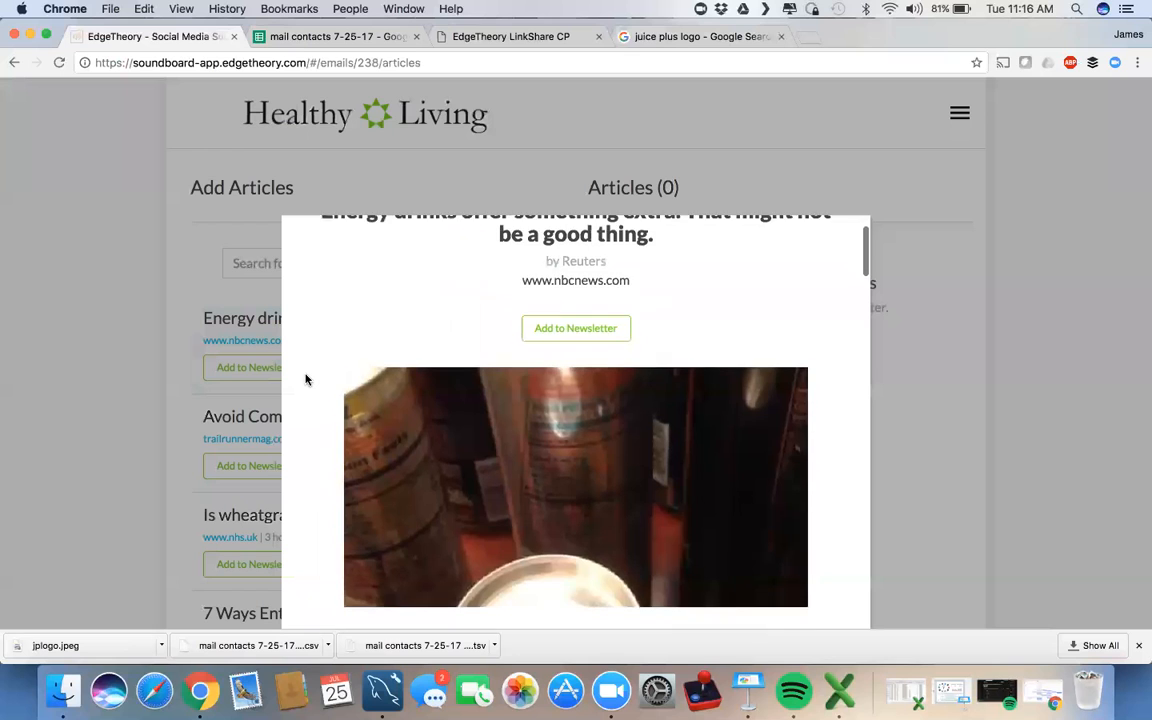
pyautogui.scroll(-3, 306, 379)
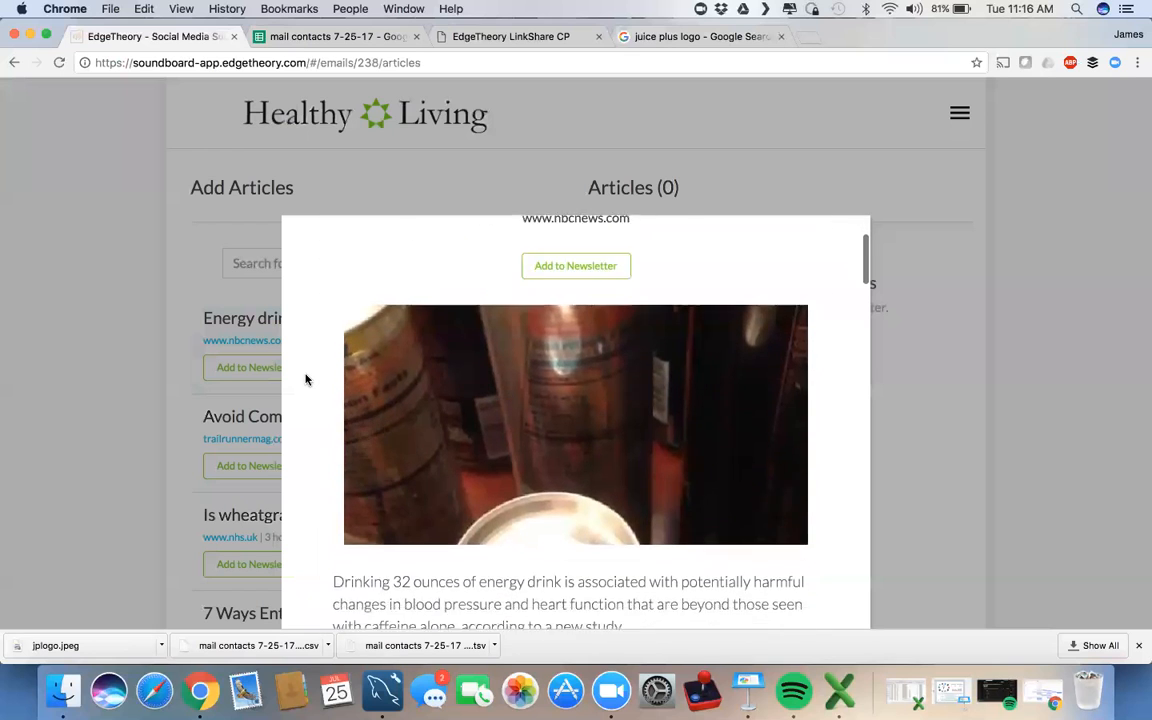
pyautogui.scroll(3, 306, 379)
pyautogui.scroll(1, 306, 379)
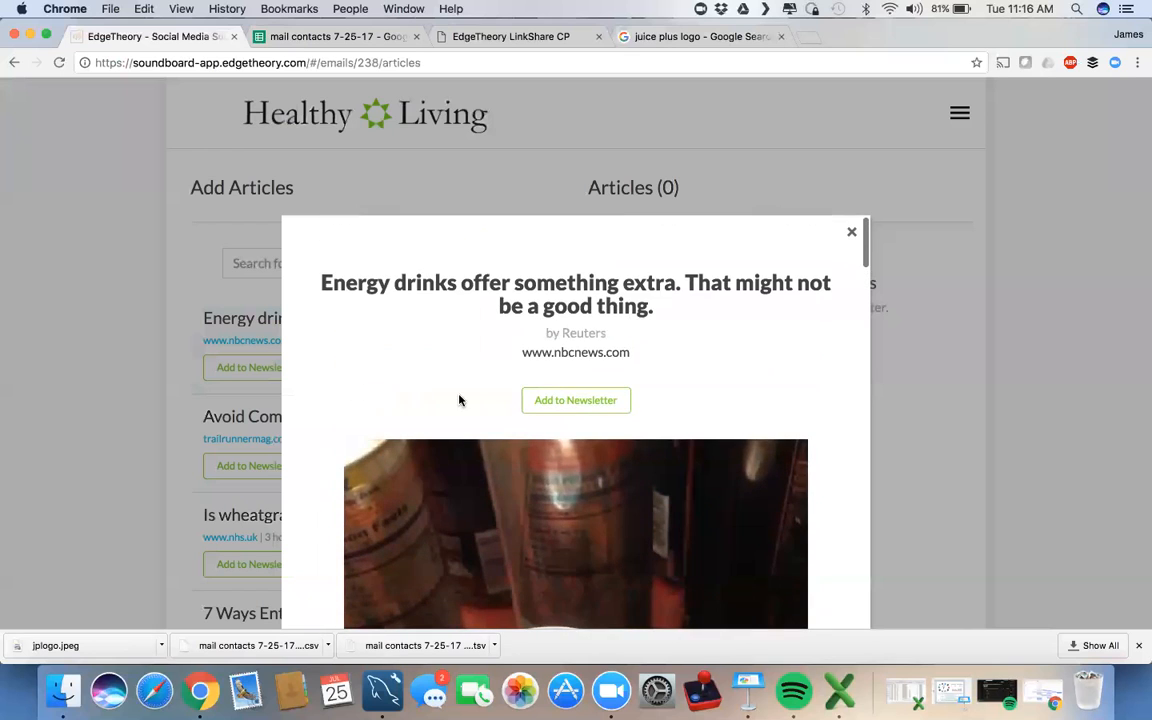
pyautogui.click(588, 402)
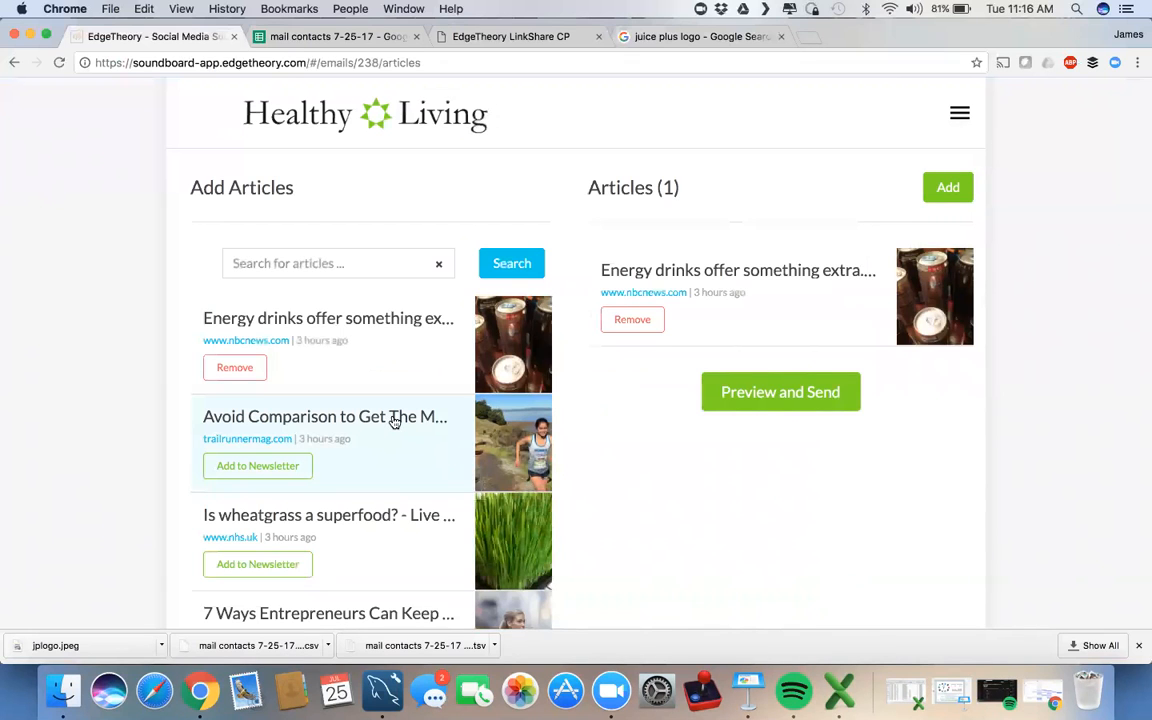
pyautogui.click(395, 421)
# Step: Add the Avoid Comparison, Juice Plus smoothie and Mayo Clinic sitting articles to the newsletter
pyautogui.scroll(-1, 317, 415)
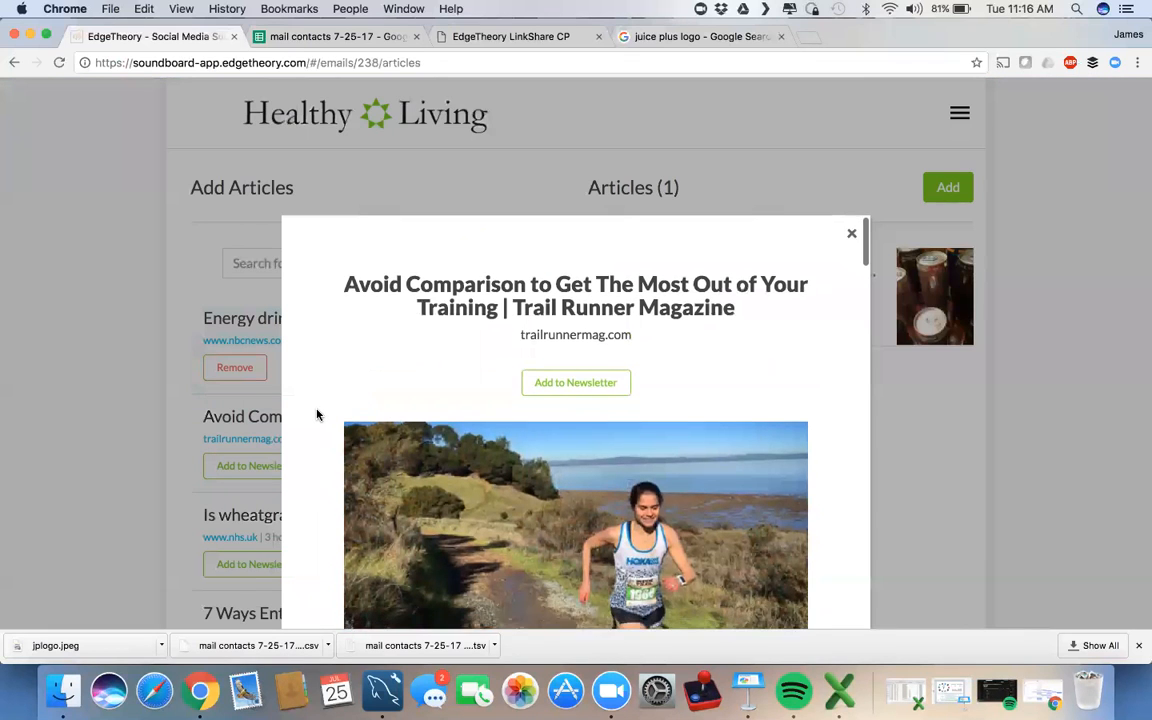
pyautogui.scroll(-1, 317, 415)
pyautogui.scroll(1, 319, 414)
pyautogui.scroll(1, 779, 328)
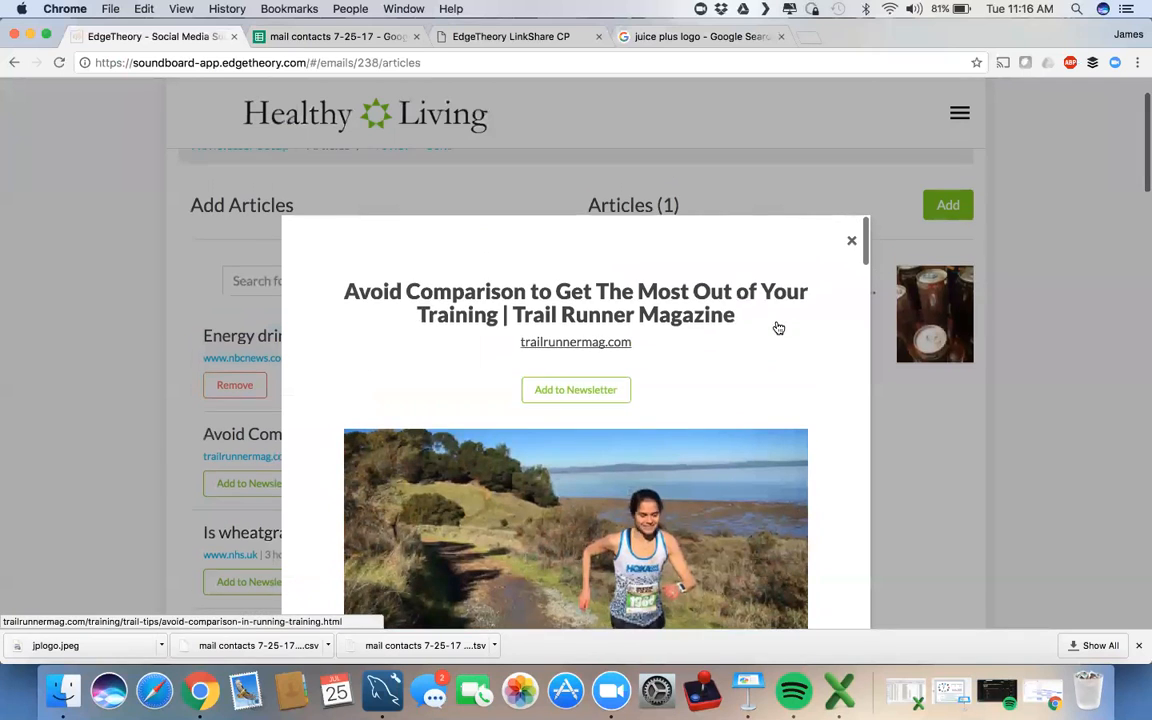
pyautogui.click(599, 396)
pyautogui.scroll(-3, 92, 431)
pyautogui.scroll(-3, 92, 431)
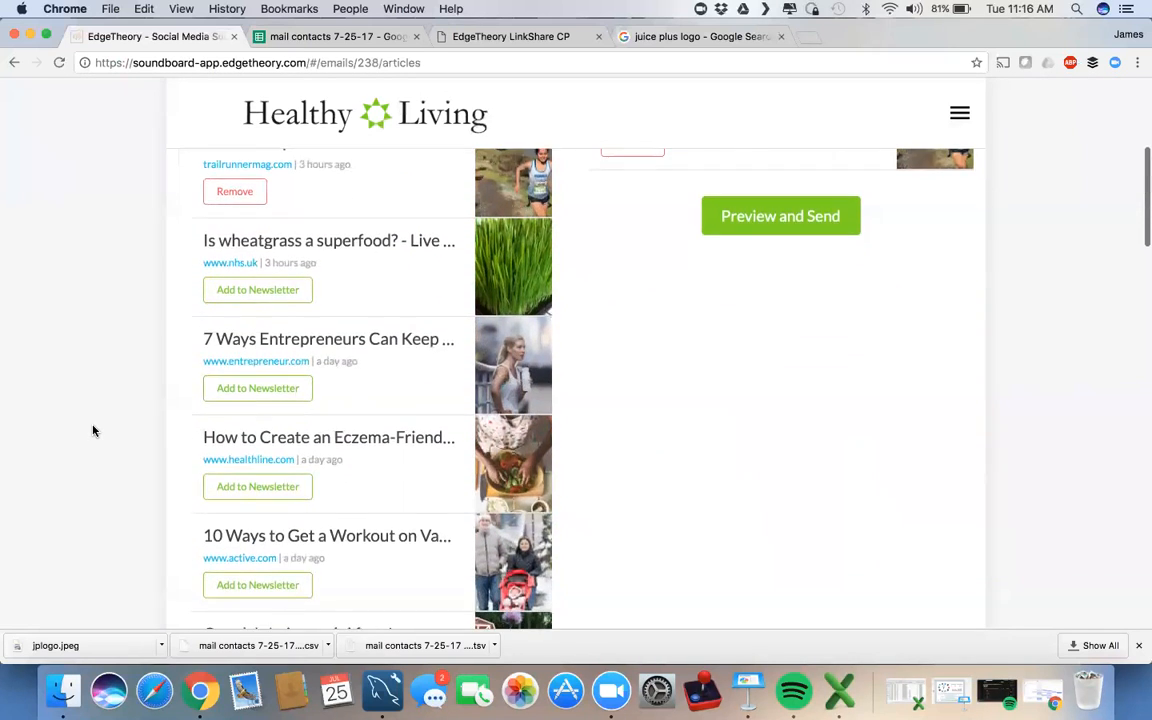
pyautogui.scroll(-2, 92, 431)
pyautogui.scroll(-1, 92, 431)
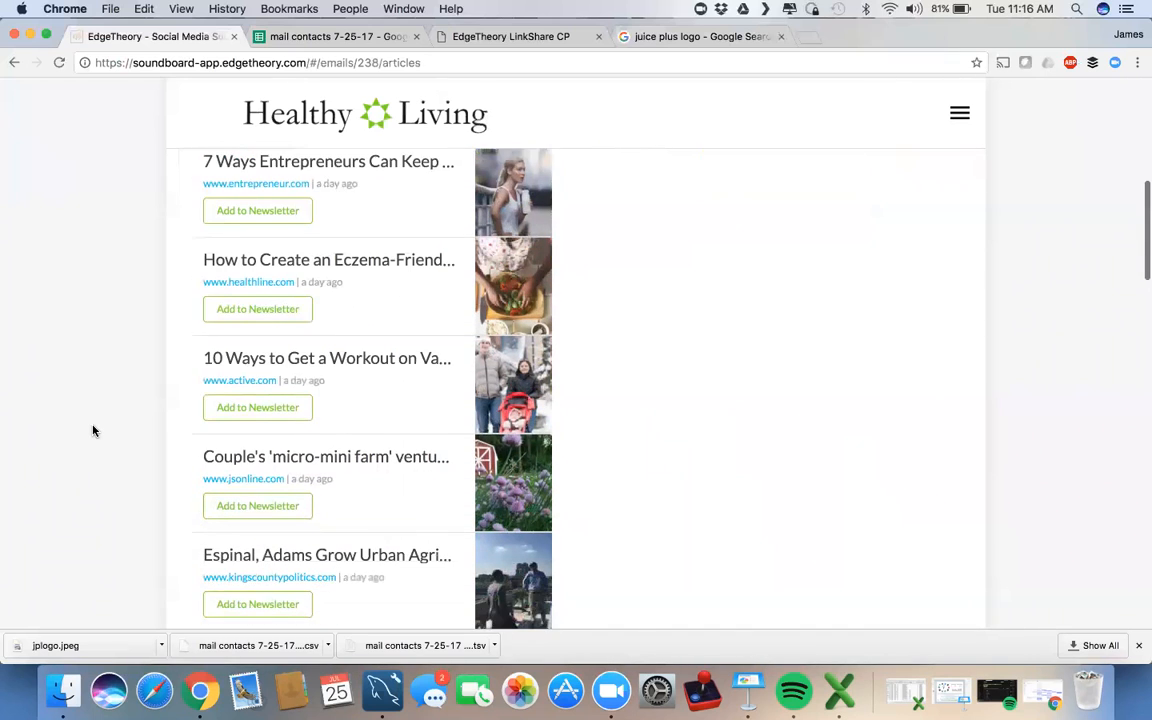
pyautogui.scroll(-3, 131, 483)
pyautogui.scroll(-2, 131, 488)
pyautogui.scroll(-1, 131, 488)
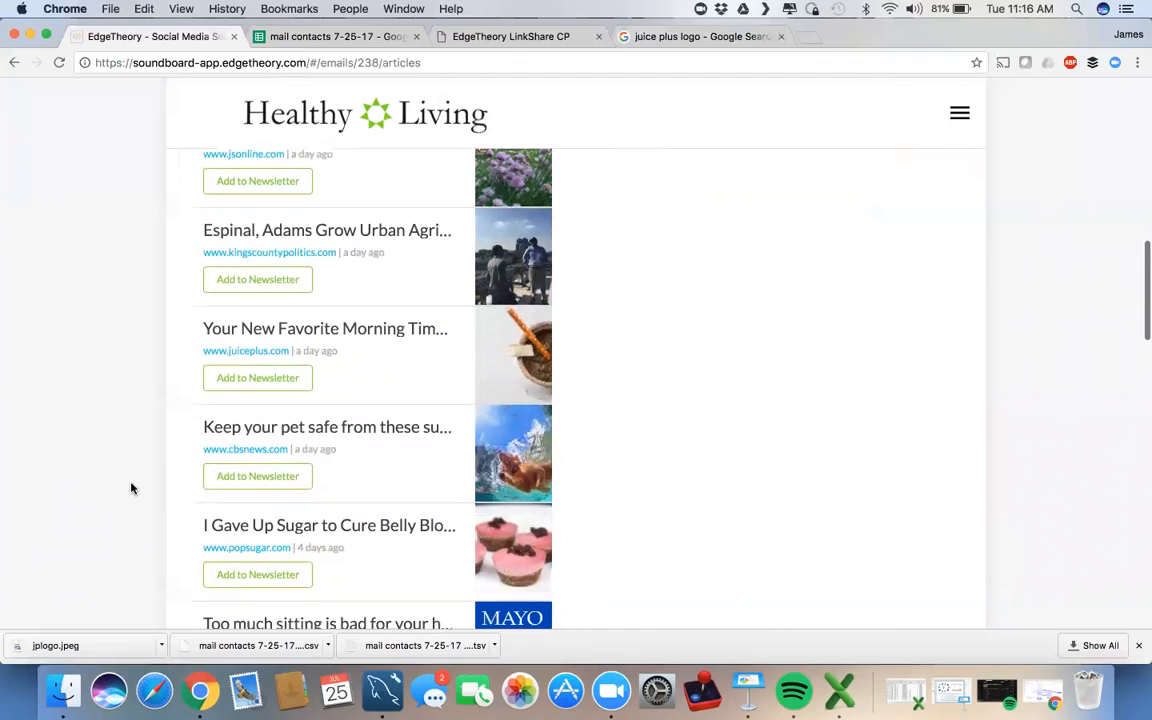
pyautogui.click(270, 379)
pyautogui.scroll(-2, 138, 408)
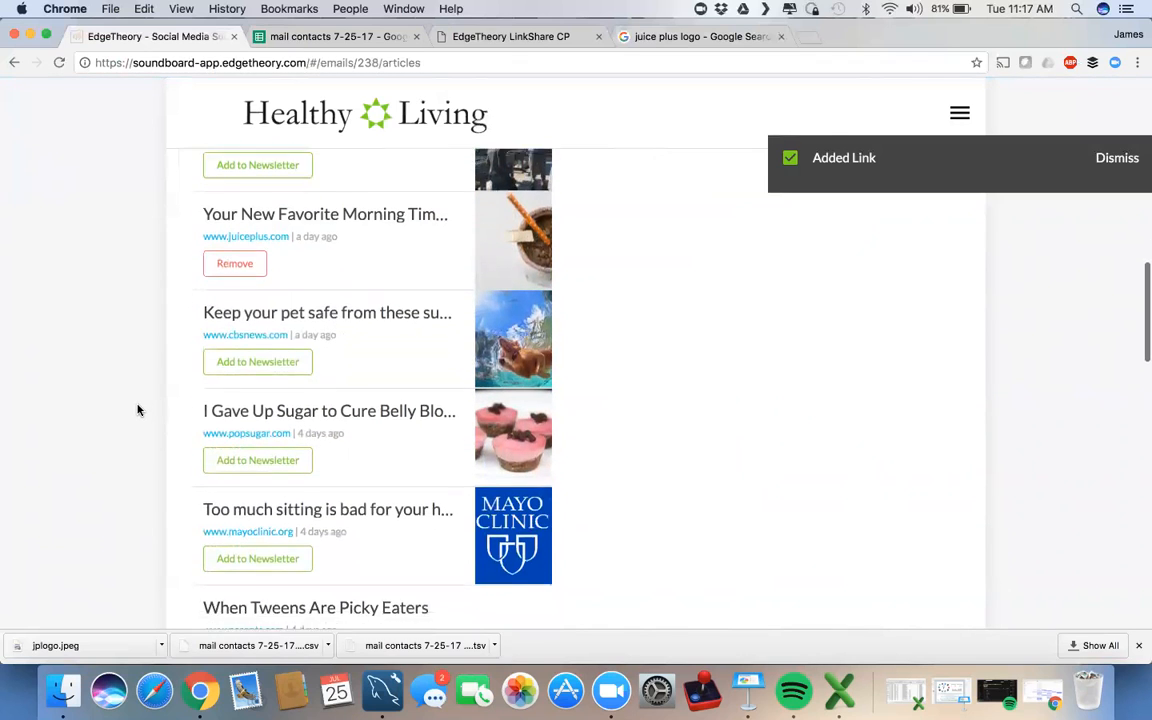
pyautogui.scroll(-2, 138, 410)
pyautogui.scroll(-1, 137, 432)
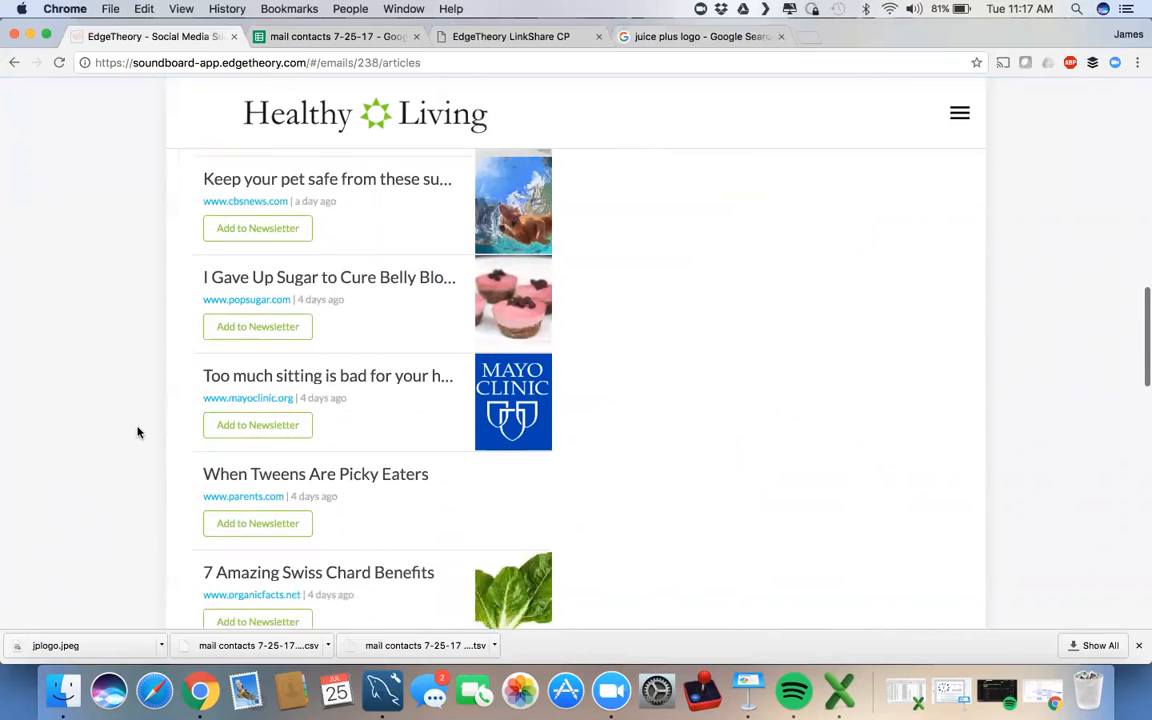
pyautogui.click(260, 398)
# Step: Add the wheatgrass, 7 Ways Entrepreneurs and Eczema-Friendly diet articles
pyautogui.scroll(-5, 135, 423)
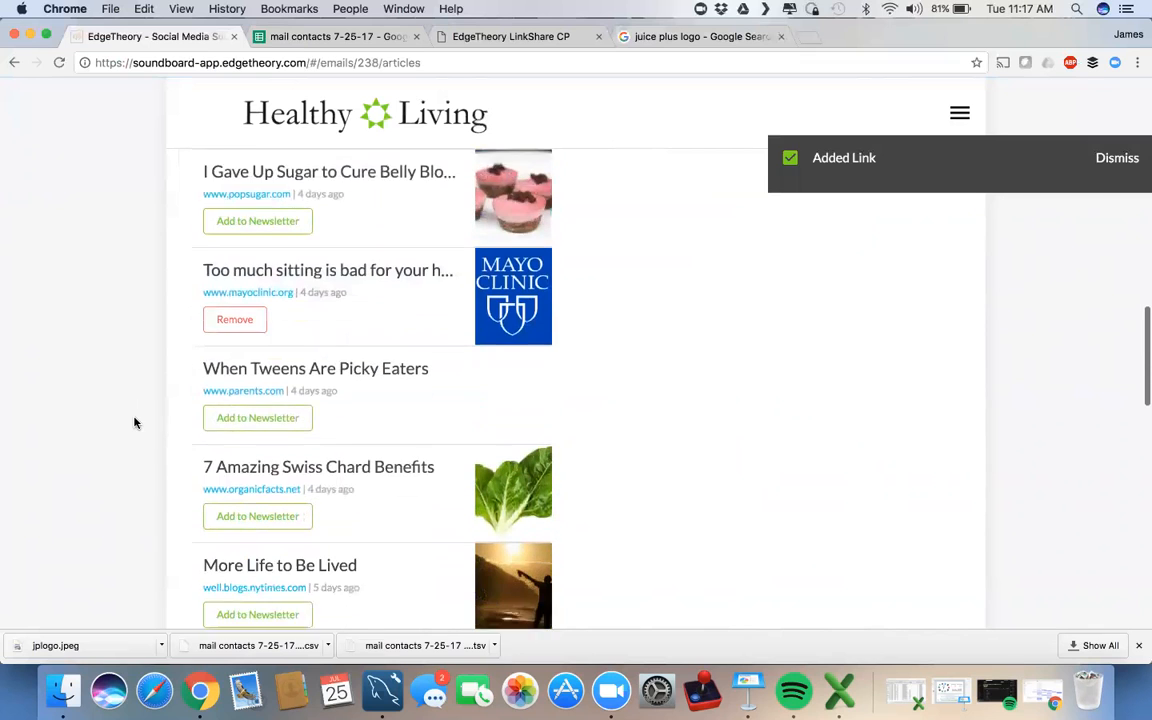
pyautogui.scroll(-3, 135, 423)
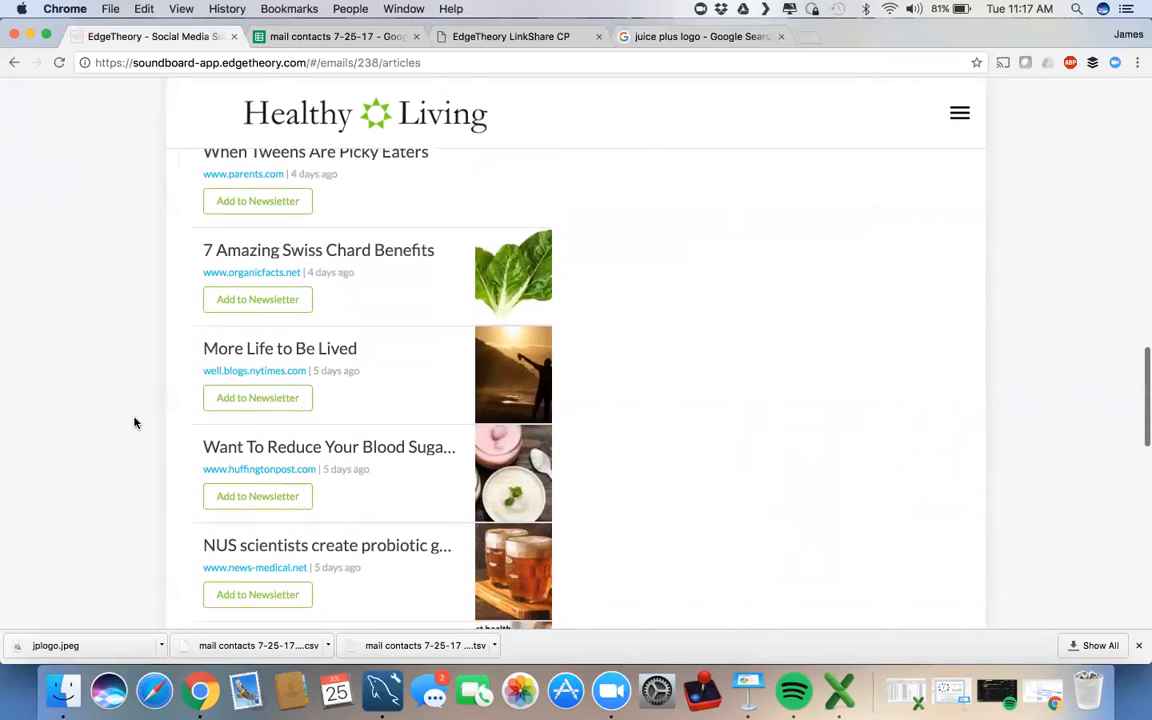
pyautogui.scroll(10, 137, 476)
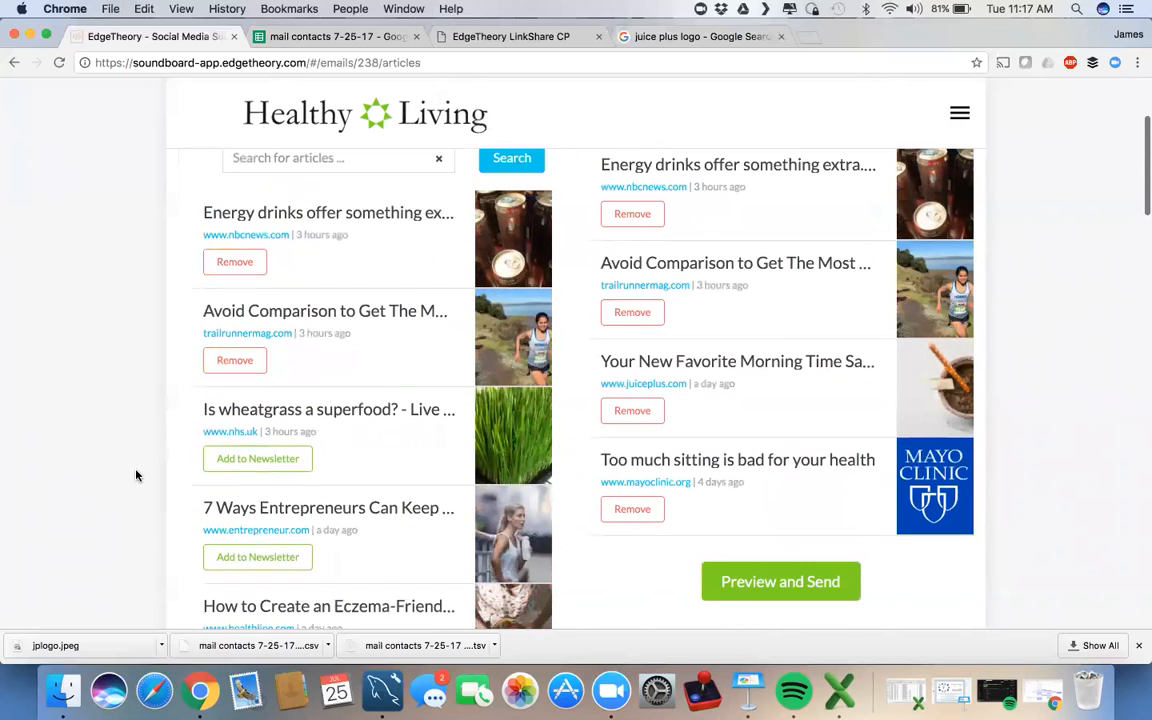
pyautogui.click(257, 458)
pyautogui.click(257, 556)
pyautogui.scroll(-1, 258, 558)
pyautogui.click(257, 553)
# Step: Go to the Preview and Send page for the finished newsletter
pyautogui.scroll(4, 815, 446)
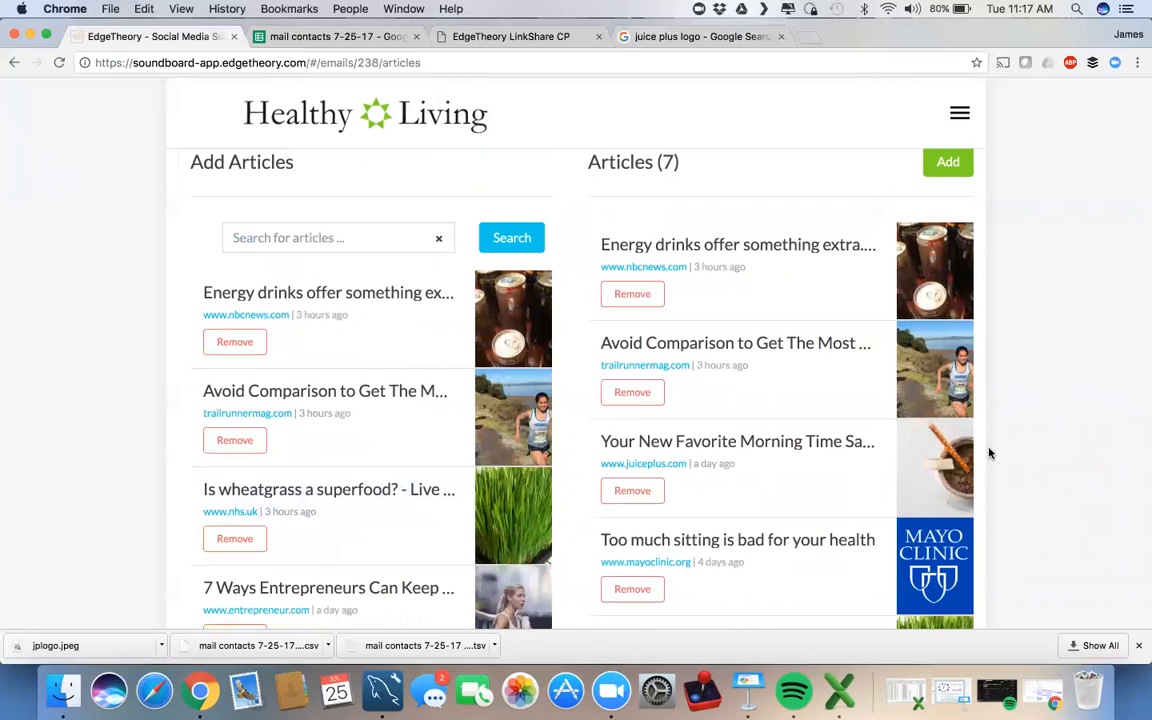
pyautogui.scroll(-8, 989, 454)
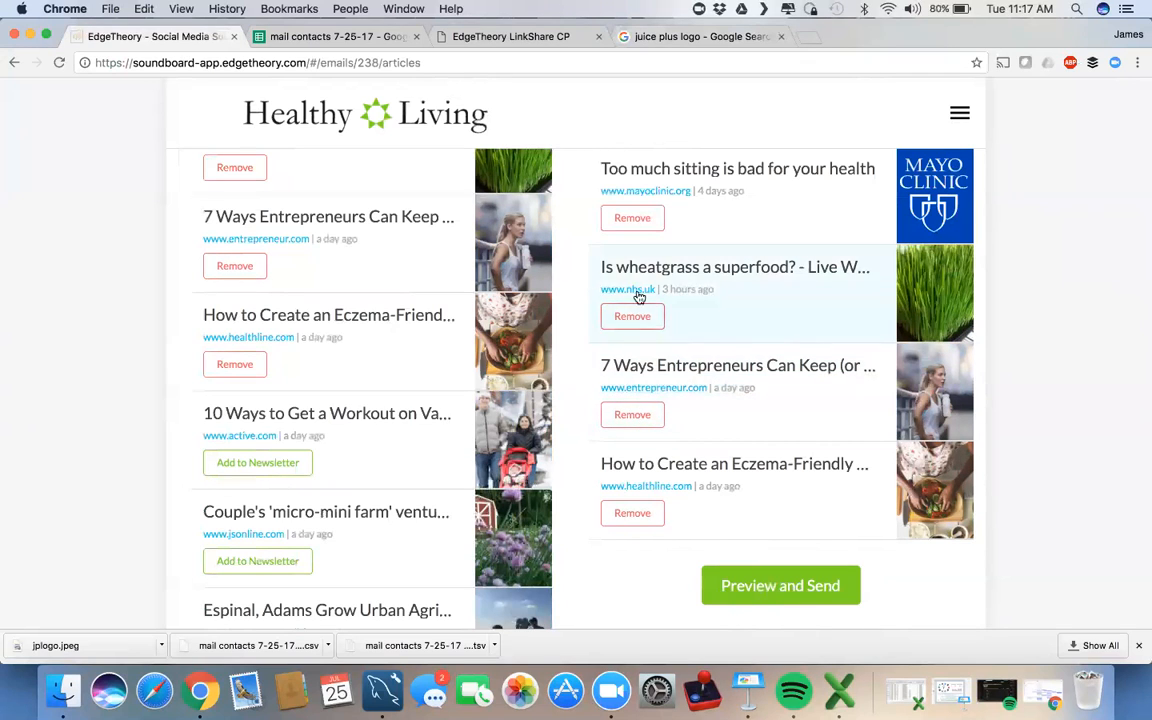
pyautogui.scroll(-1, 632, 557)
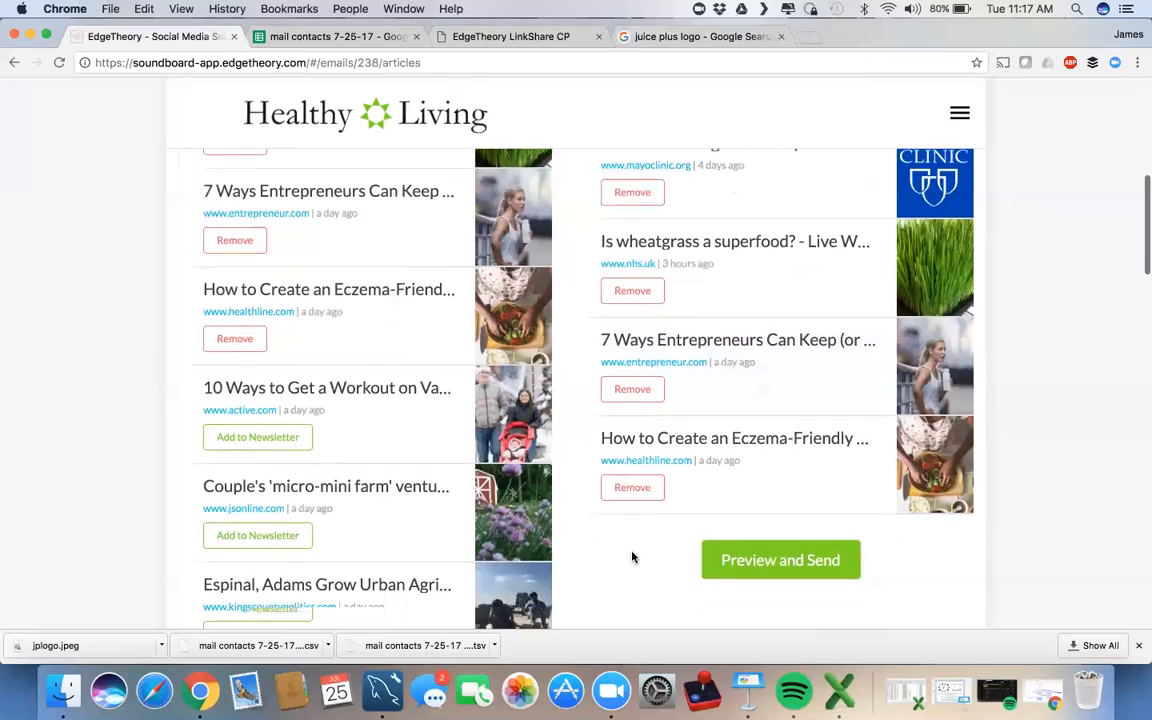
pyautogui.scroll(-3, 632, 557)
pyautogui.click(764, 494)
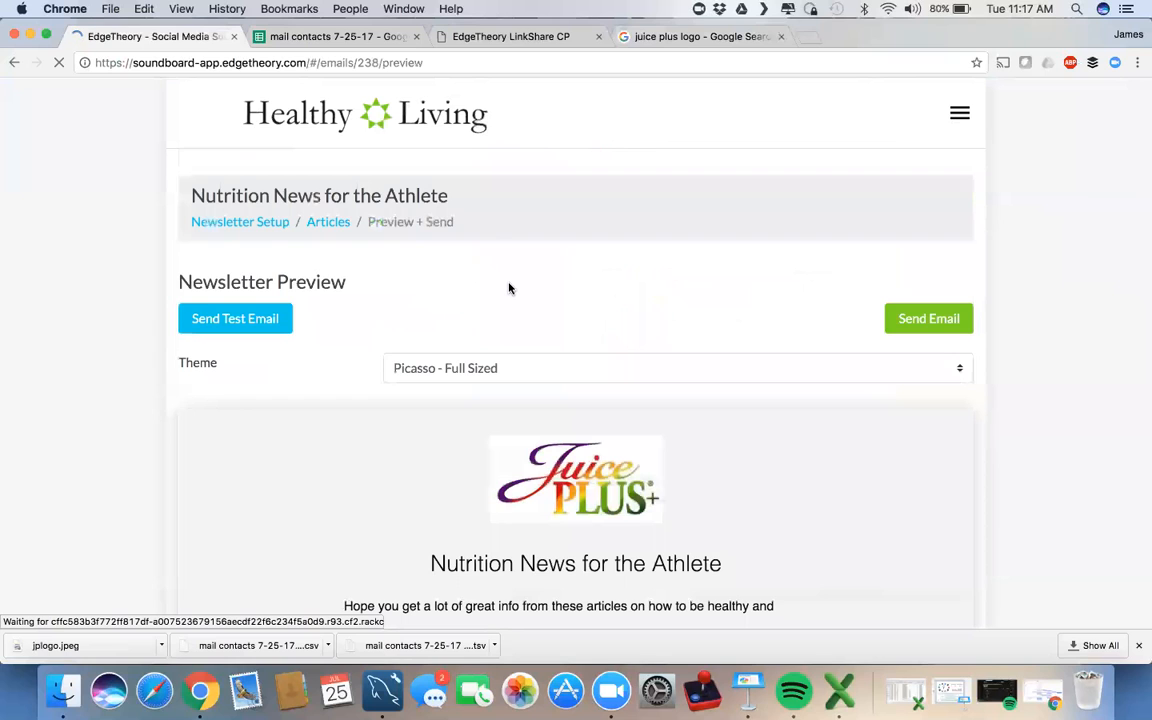
# Step: Scroll the newsletter preview through its article cards and Shred10 reminder to the Unsubscribe footer
pyautogui.scroll(-4, 1040, 330)
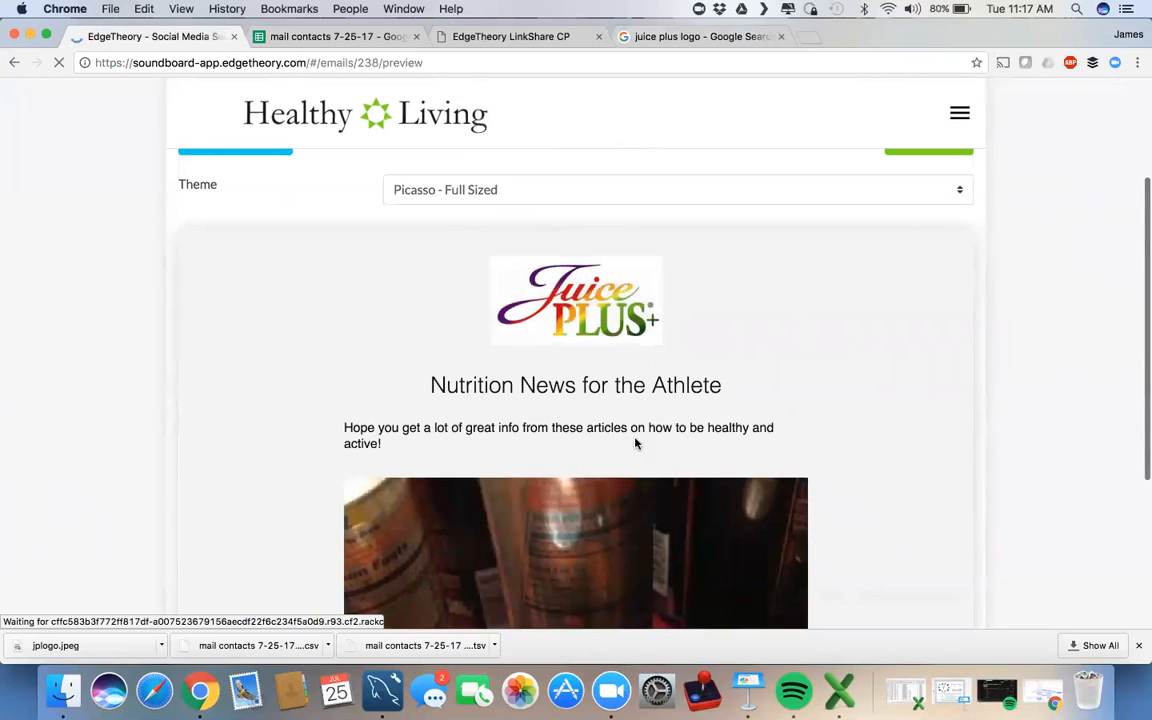
pyautogui.scroll(-1, 1060, 472)
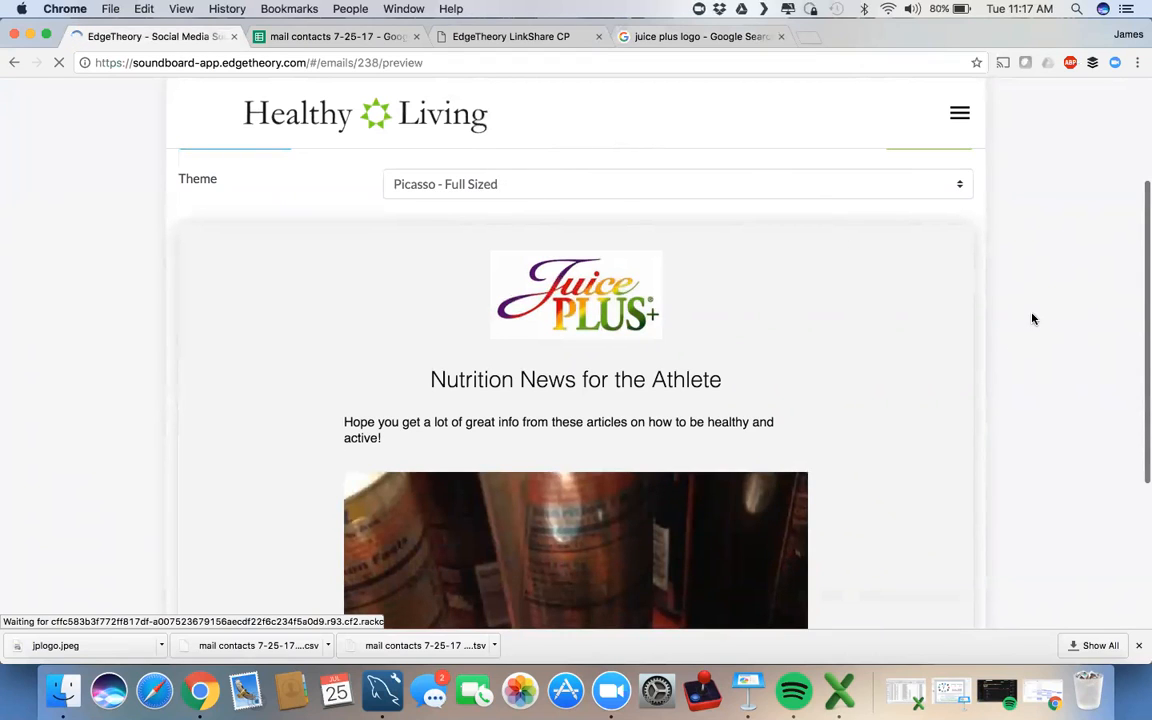
pyautogui.scroll(-3, 1033, 319)
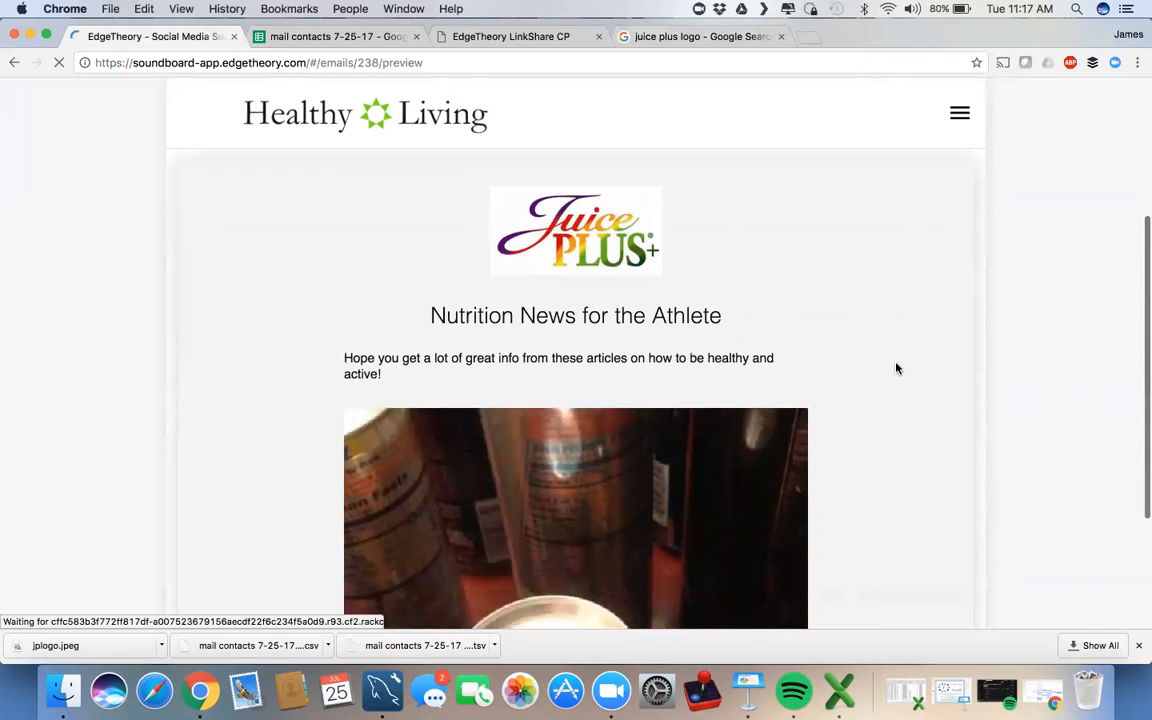
pyautogui.scroll(-5, 897, 369)
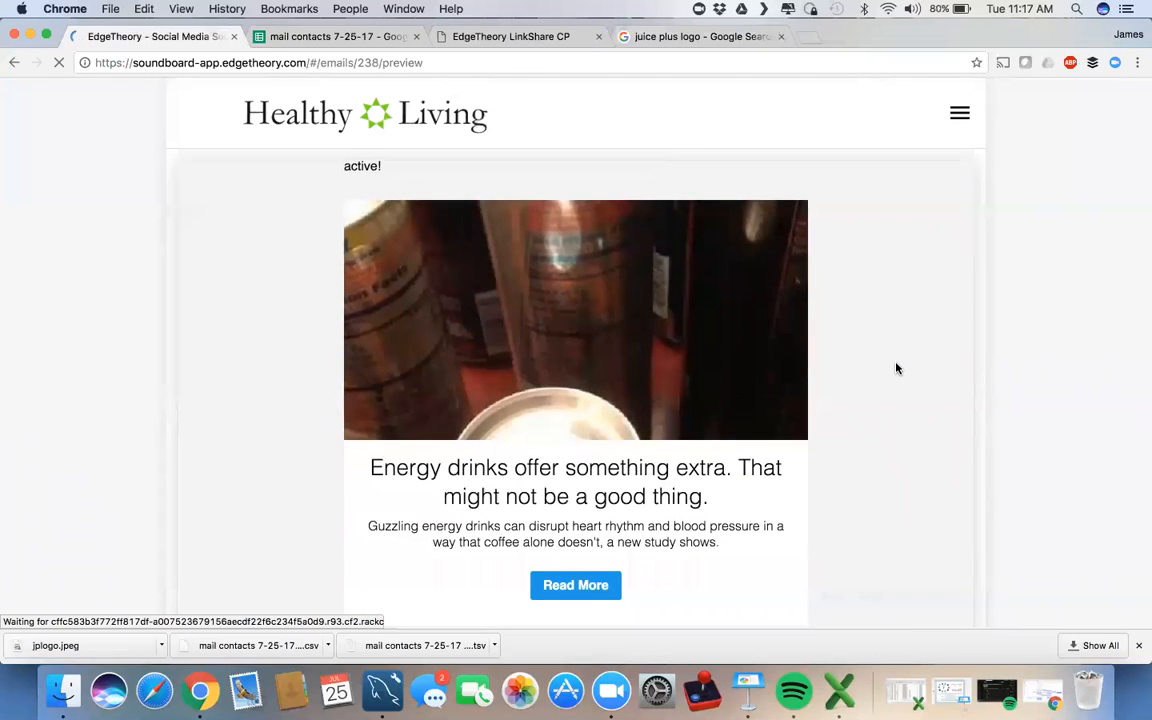
pyautogui.scroll(-3, 895, 368)
pyautogui.scroll(3, 895, 368)
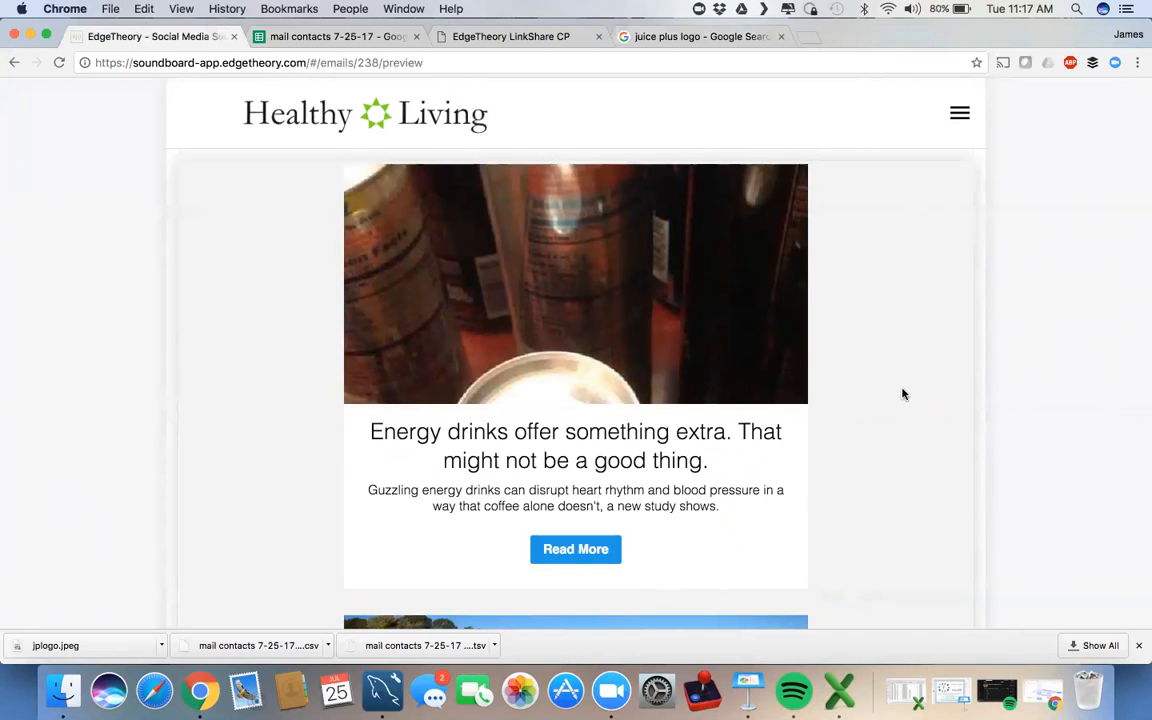
pyautogui.scroll(-2, 902, 394)
pyautogui.scroll(-8, 902, 394)
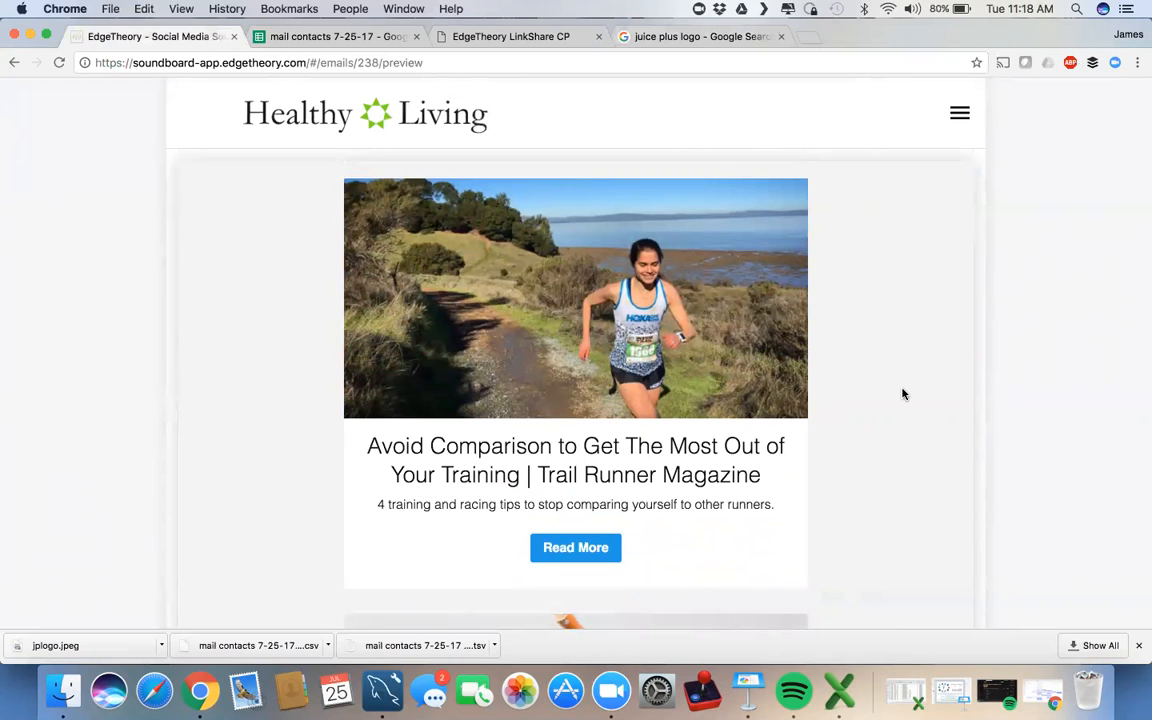
pyautogui.scroll(-2, 902, 394)
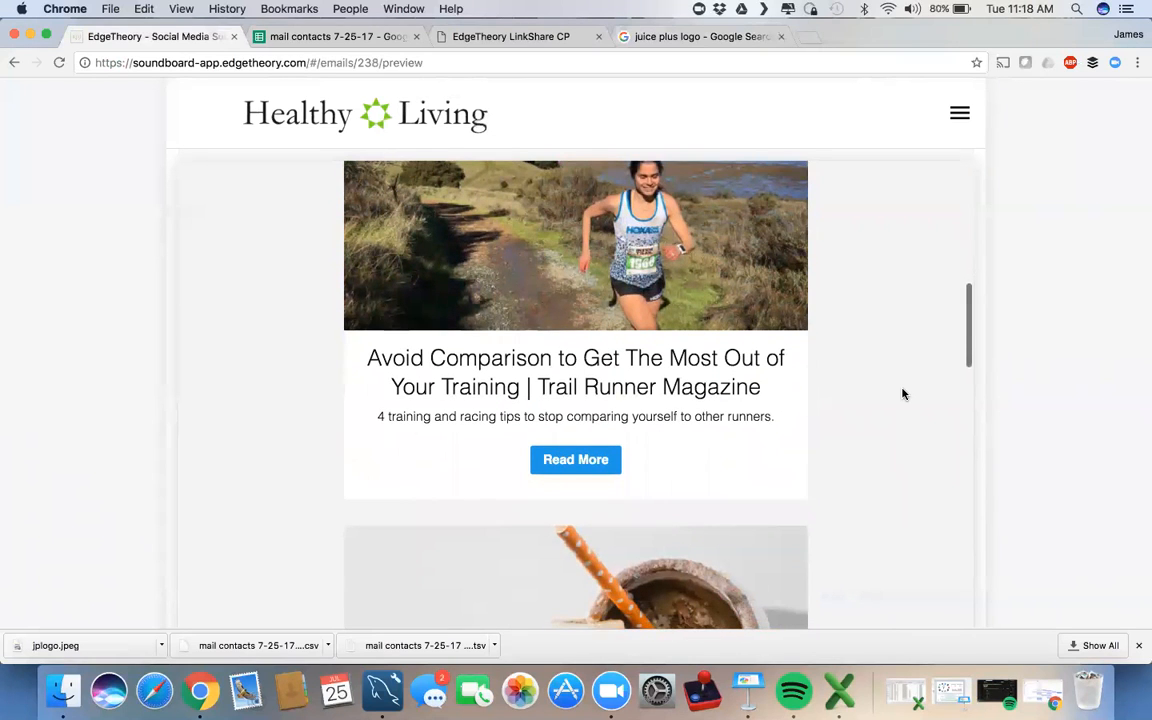
pyautogui.scroll(-8, 902, 394)
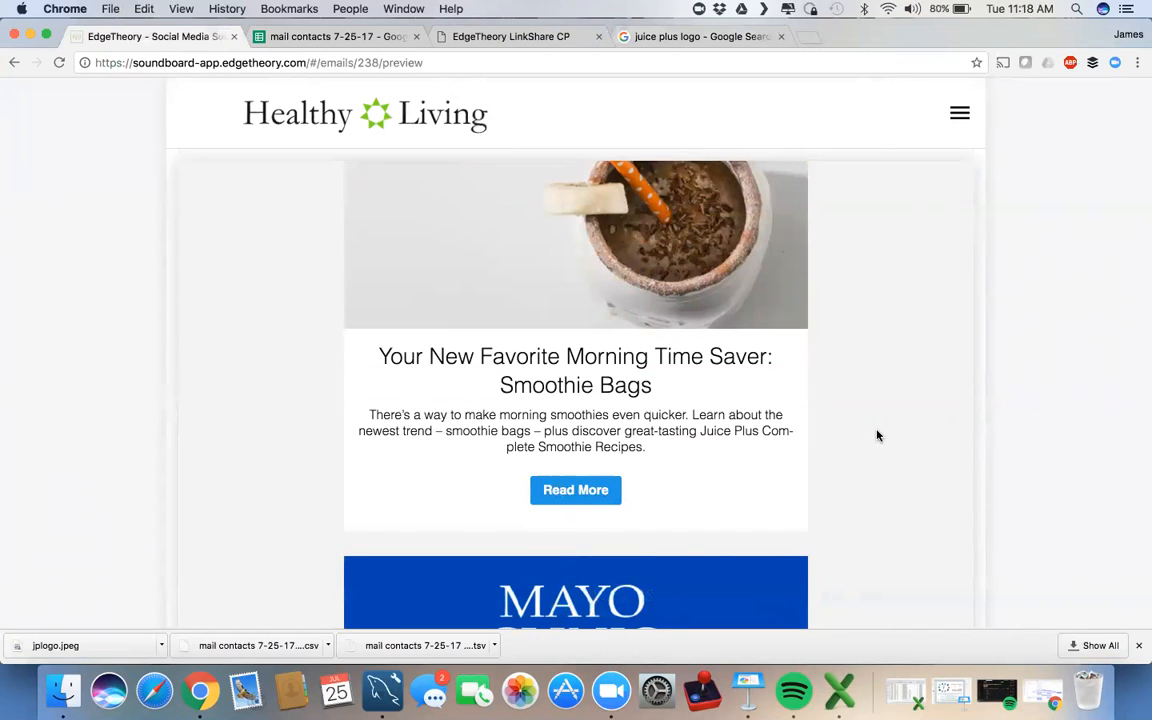
pyautogui.scroll(-9, 877, 435)
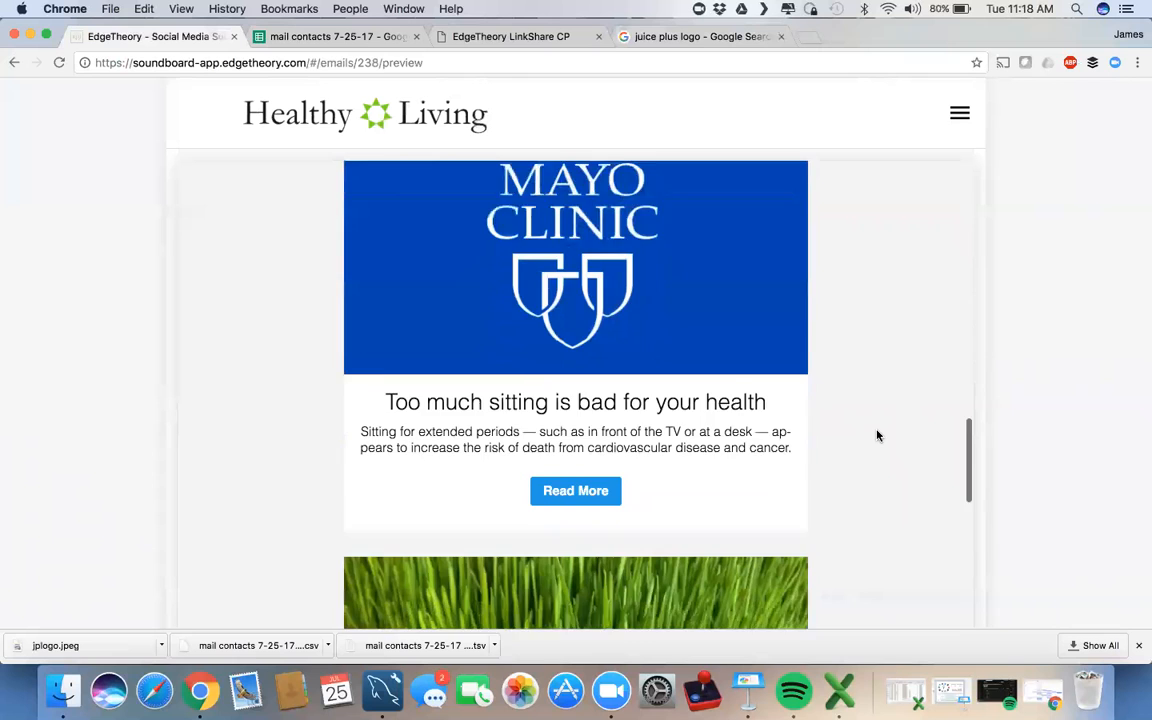
pyautogui.scroll(-14, 877, 435)
pyautogui.scroll(-14, 877, 435)
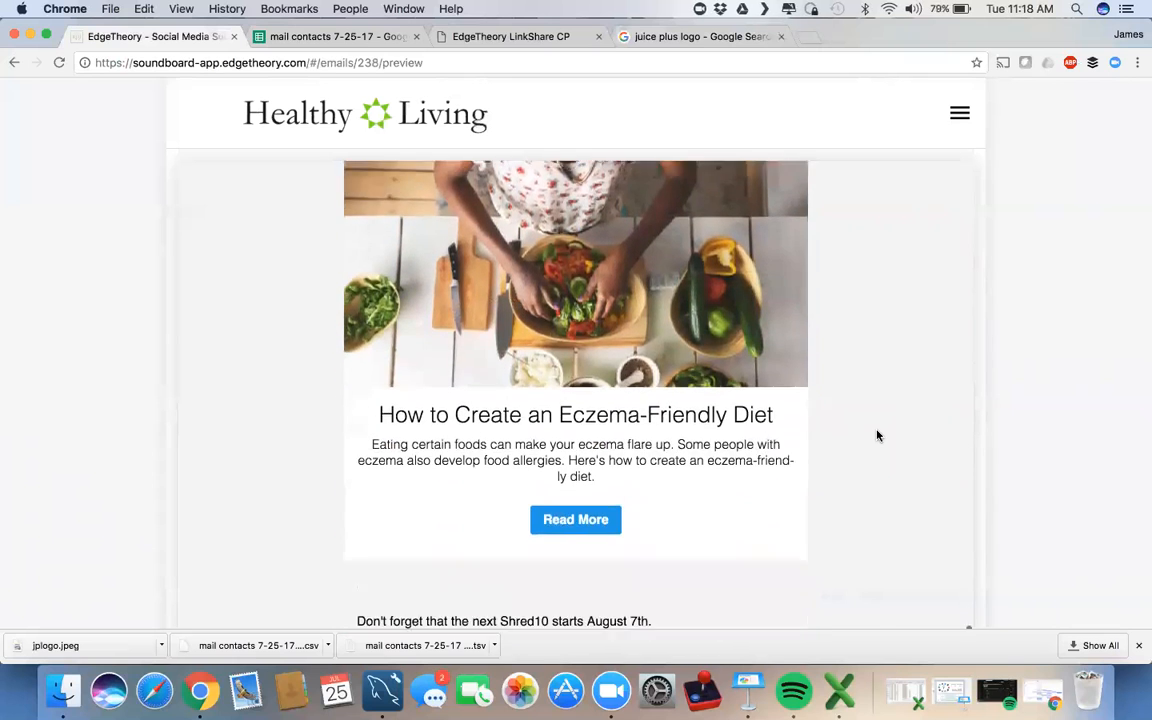
pyautogui.scroll(-3, 877, 435)
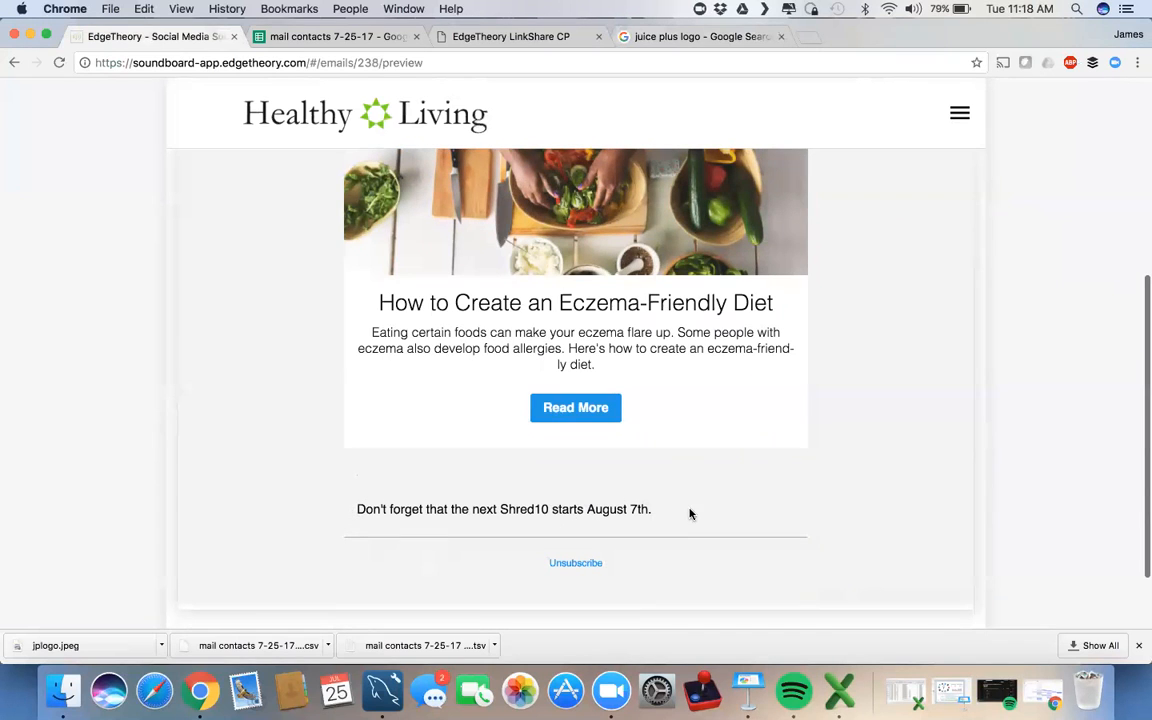
pyautogui.scroll(20, 869, 410)
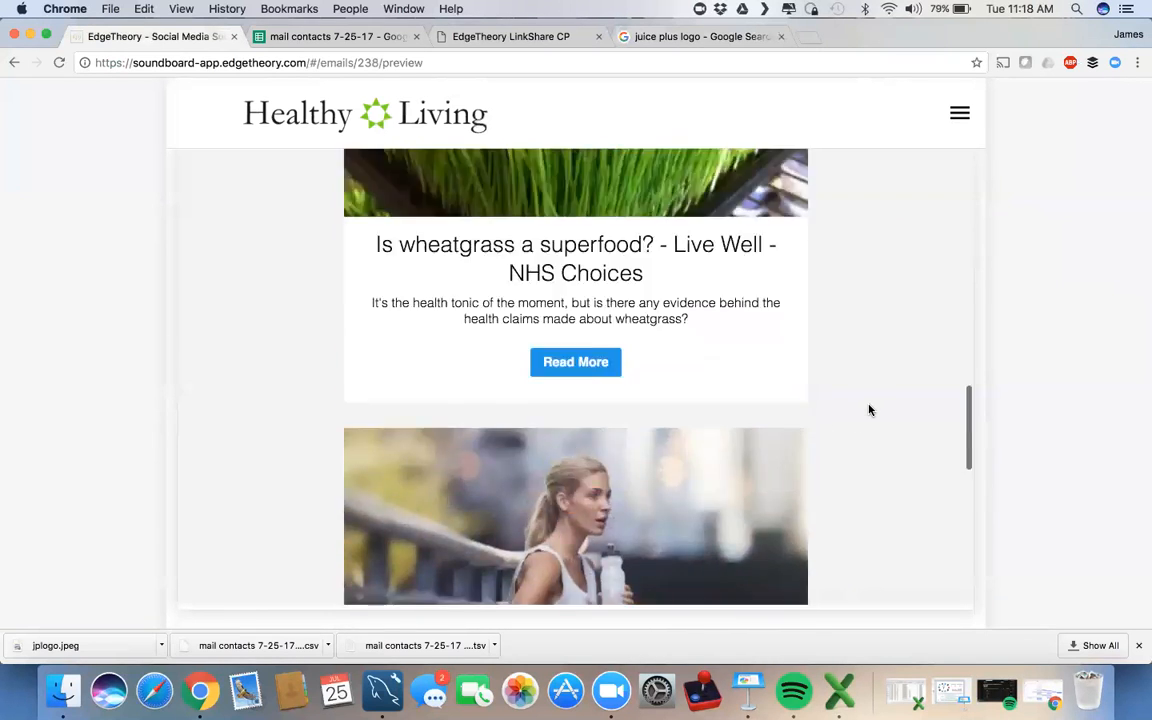
pyautogui.scroll(17, 869, 410)
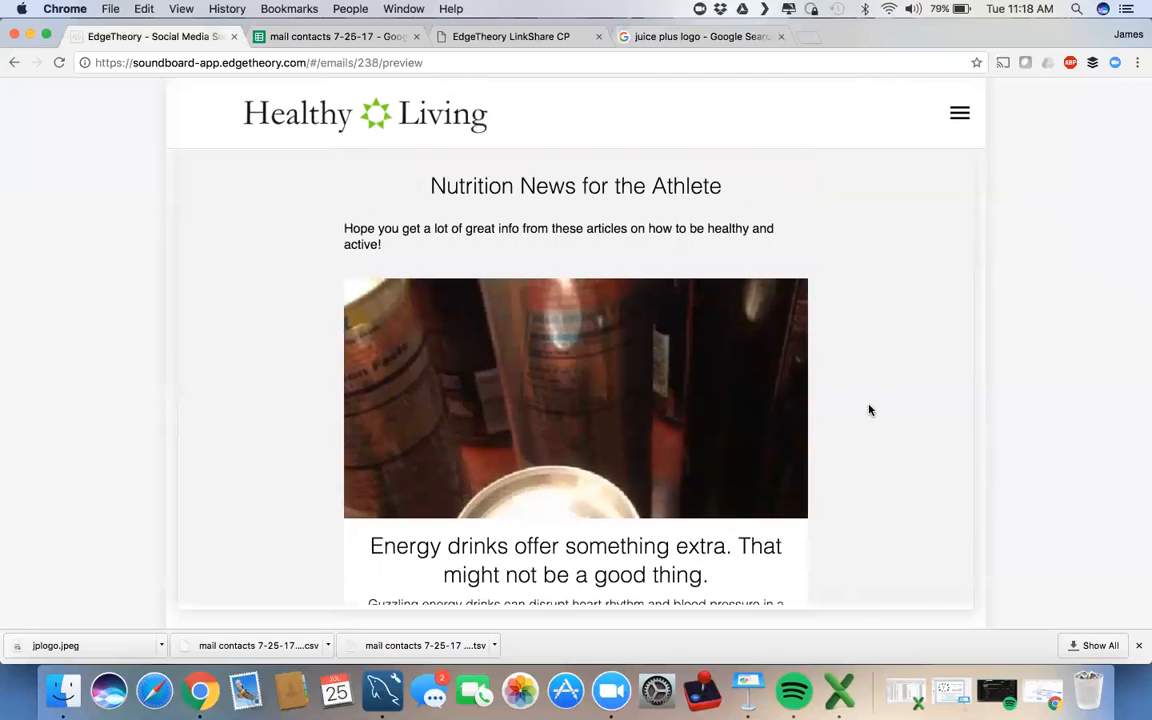
# Step: Switch the newsletter theme to Mondrian - Two Column and review the paired layout
pyautogui.click(782, 340)
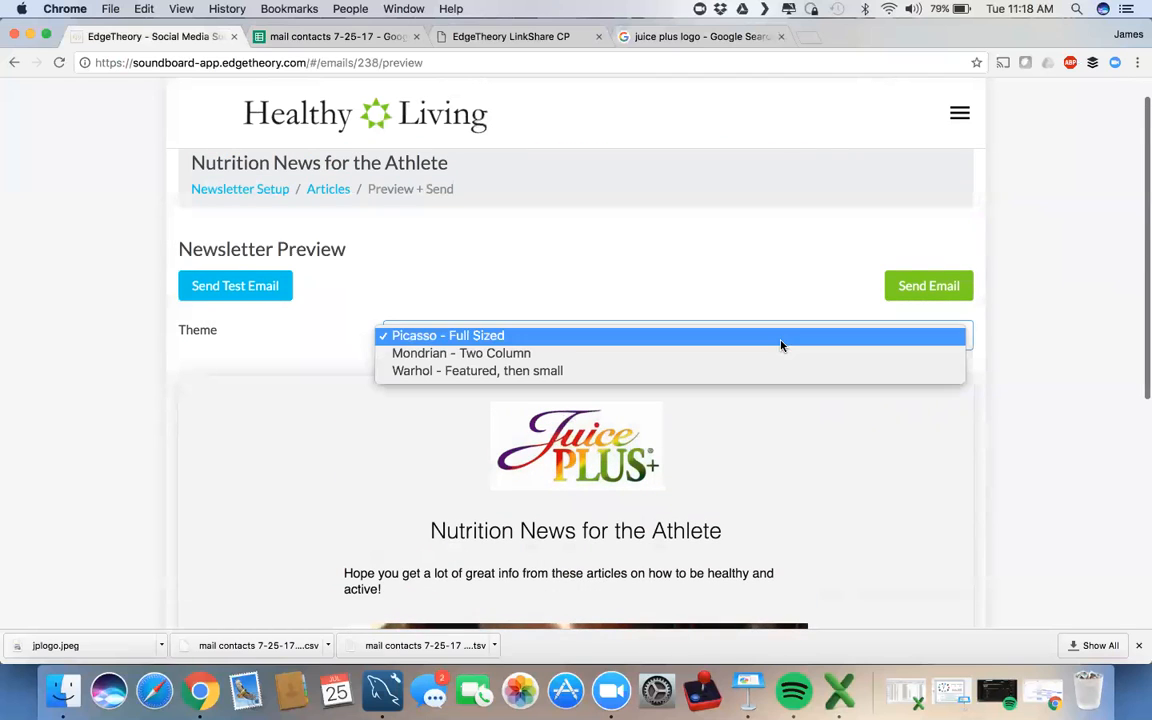
pyautogui.click(718, 361)
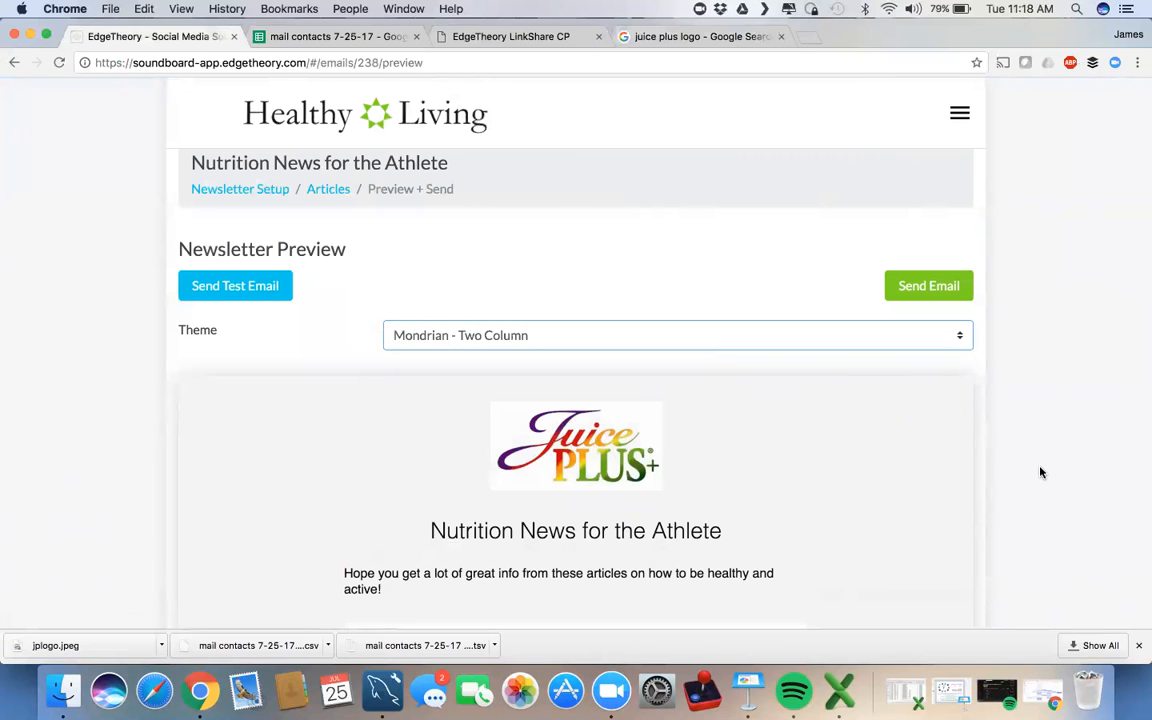
pyautogui.scroll(-5, 1039, 470)
pyautogui.scroll(-2, 869, 432)
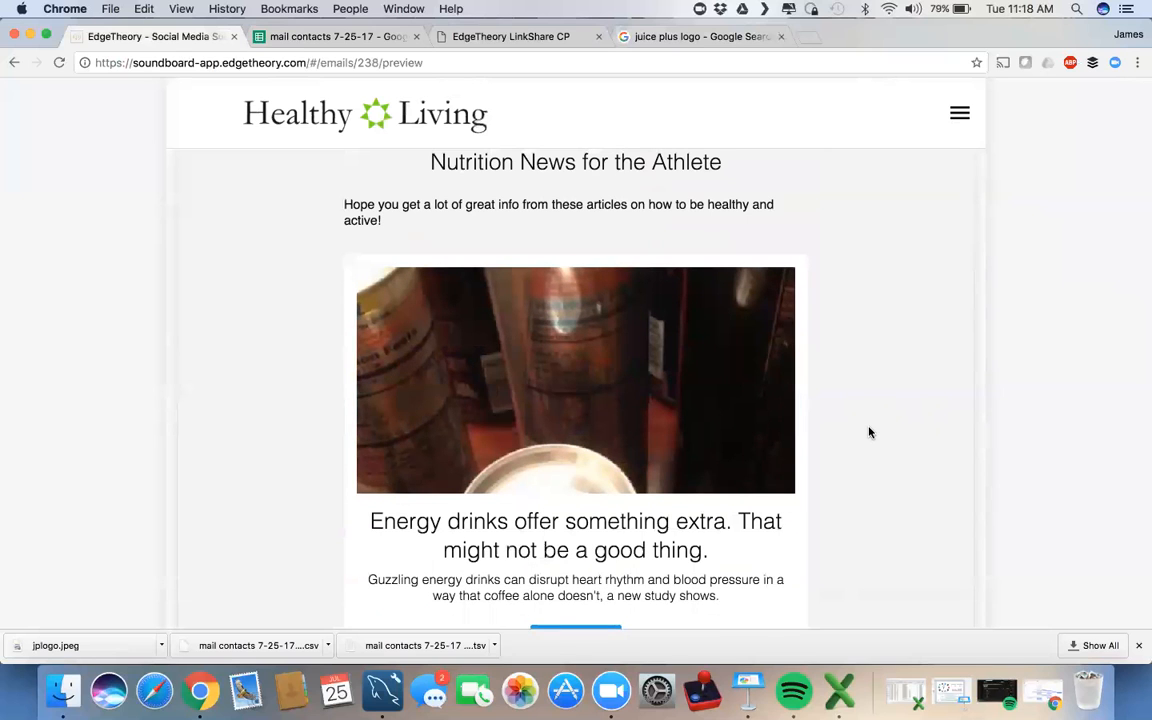
pyautogui.scroll(-8, 856, 424)
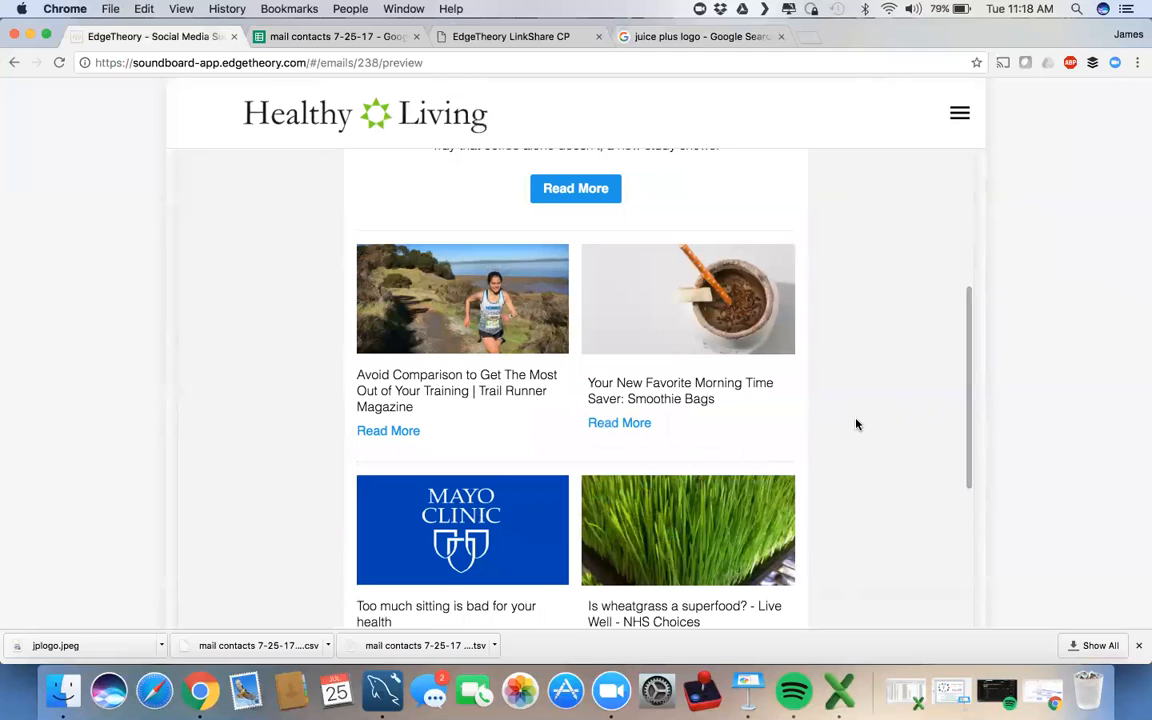
# Step: Scroll back to the top and return to the newsletter's article list
pyautogui.scroll(1, 873, 440)
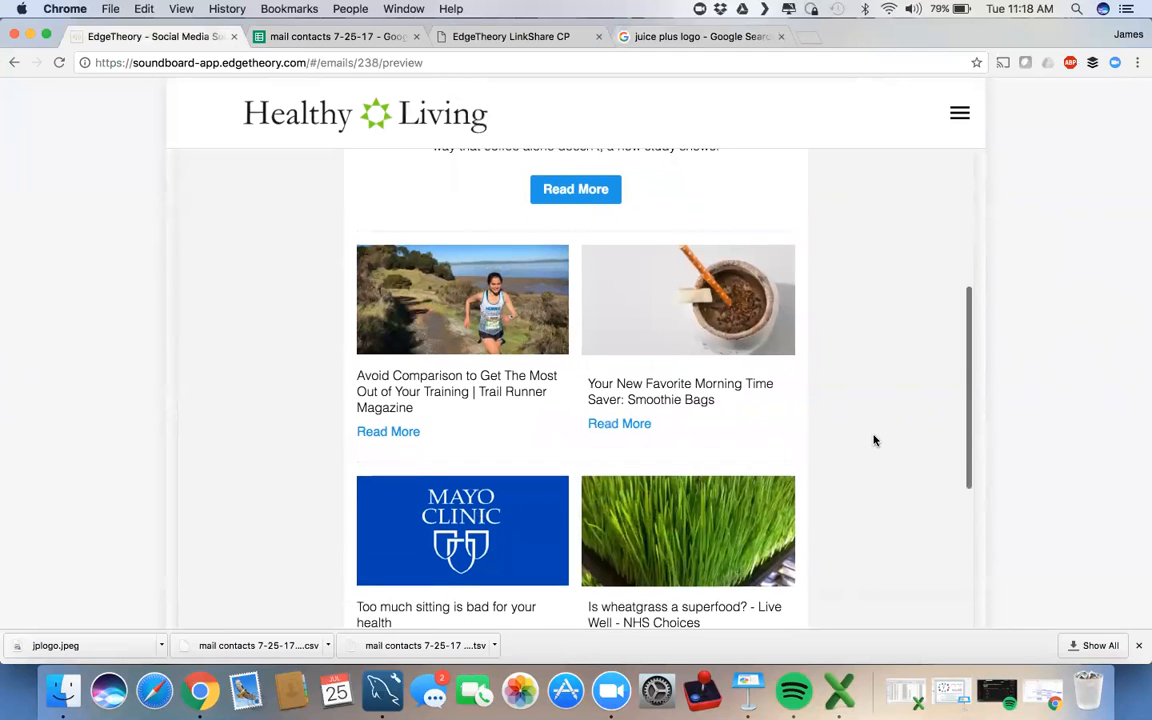
pyautogui.scroll(3, 873, 440)
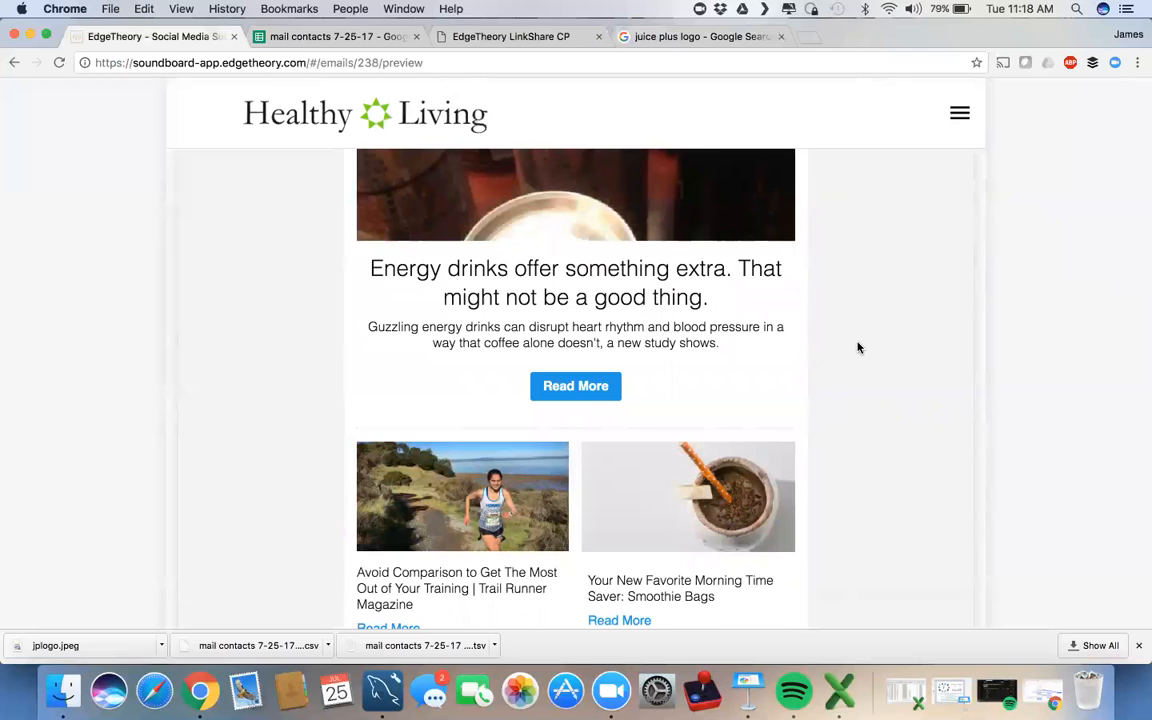
pyautogui.scroll(-2, 857, 347)
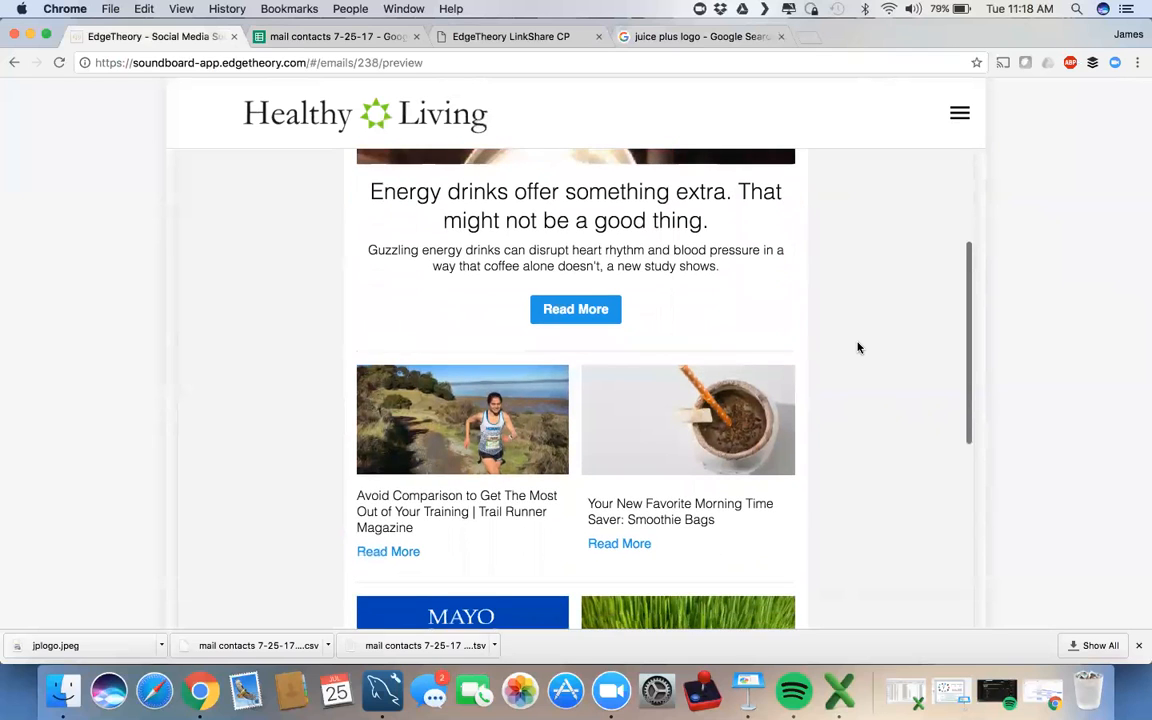
pyautogui.scroll(8, 857, 347)
pyautogui.scroll(5, 599, 473)
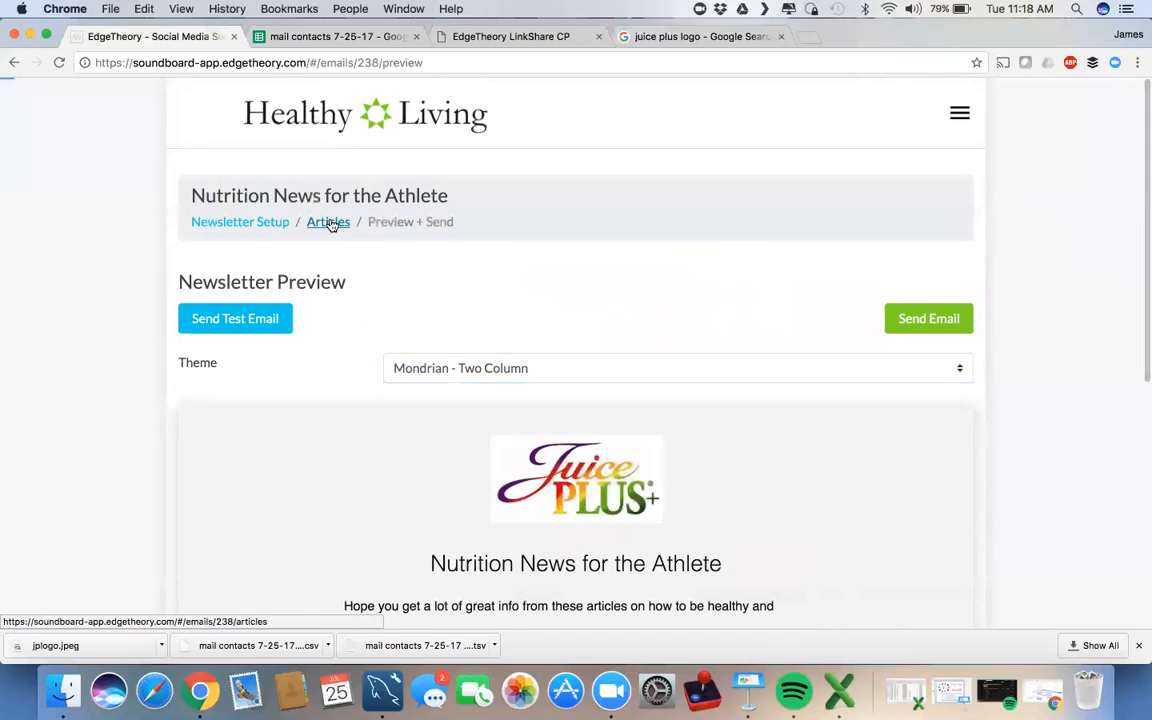
pyautogui.click(332, 224)
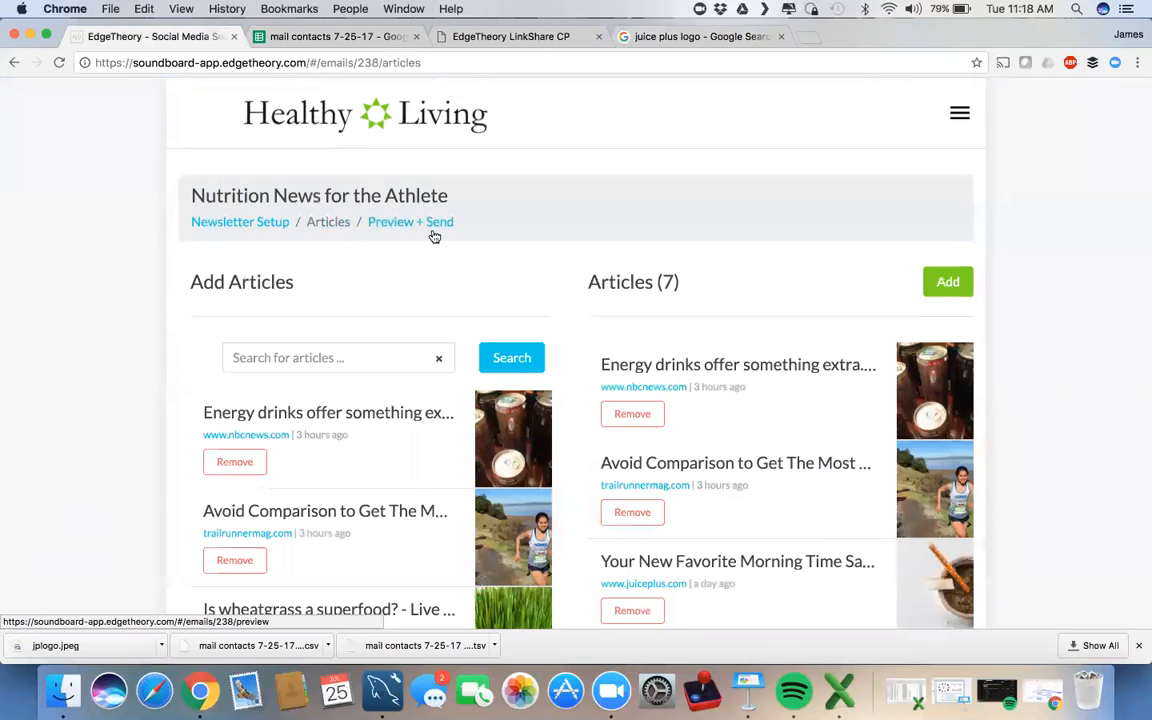
# Step: Remove and re-add the energy drinks article so it comes last, then reopen the preview
pyautogui.click(634, 415)
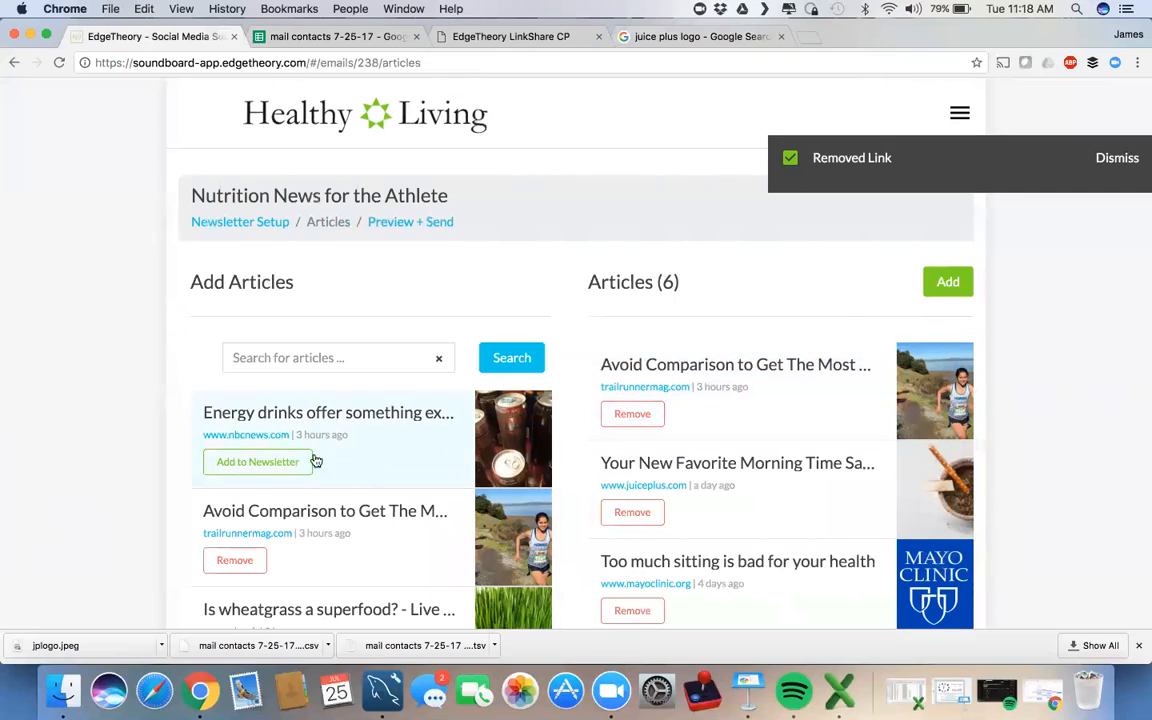
pyautogui.click(273, 467)
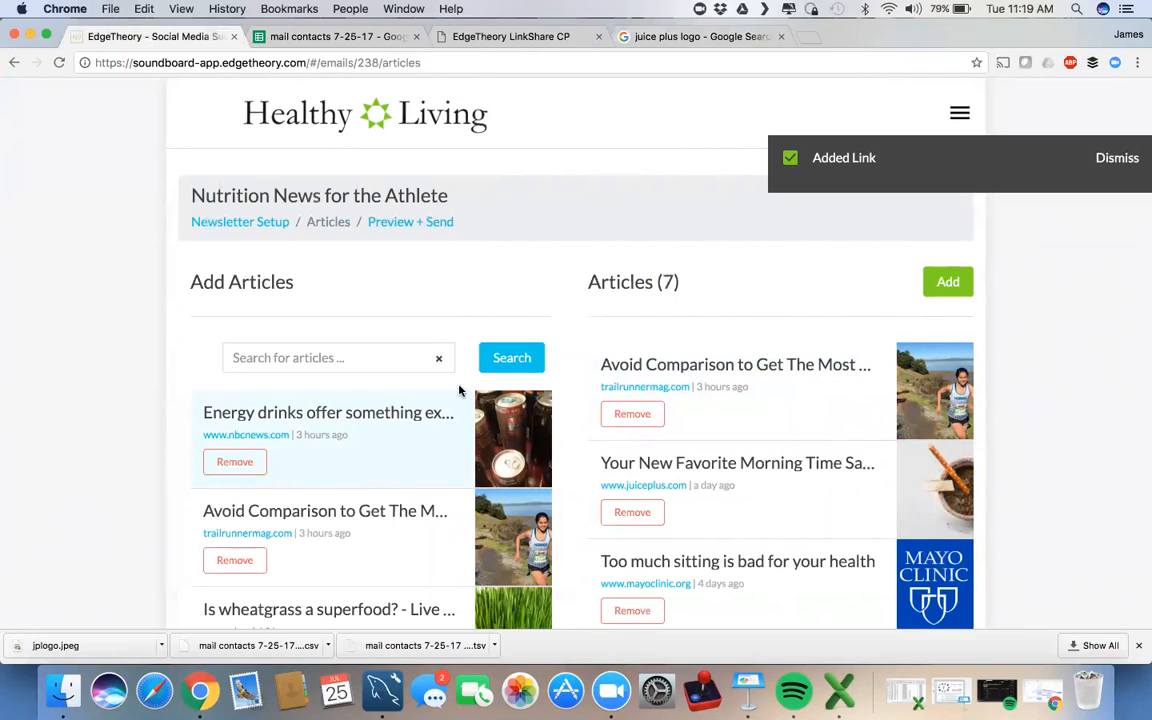
pyautogui.scroll(-6, 1069, 378)
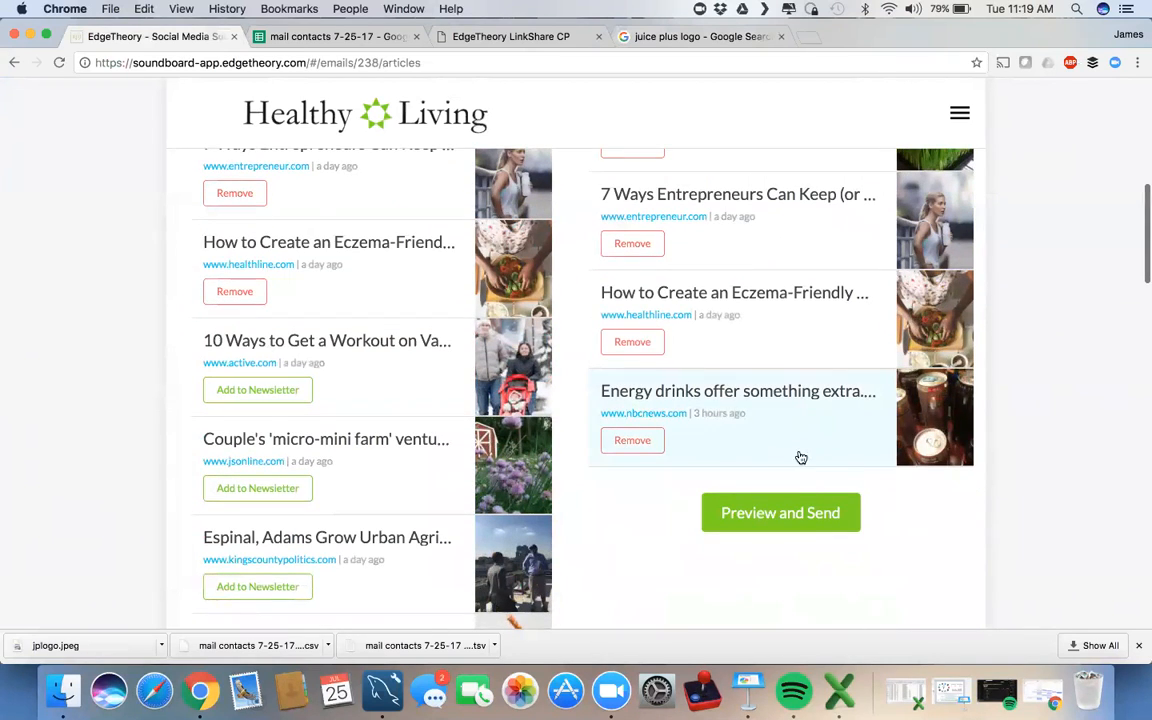
pyautogui.click(768, 515)
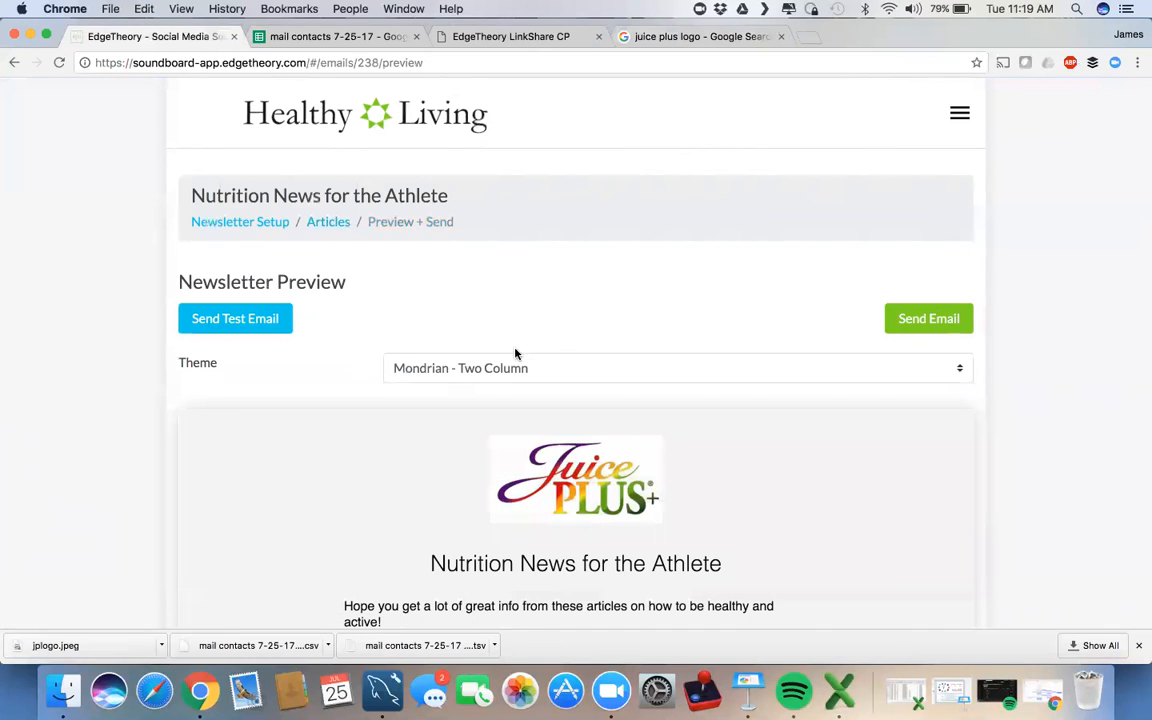
pyautogui.scroll(-4, 1057, 515)
pyautogui.scroll(-2, 893, 494)
# Step: Check the reordered Mondrian preview down to the Unsubscribe footer, then open the Theme dropdown
pyautogui.scroll(-5, 893, 494)
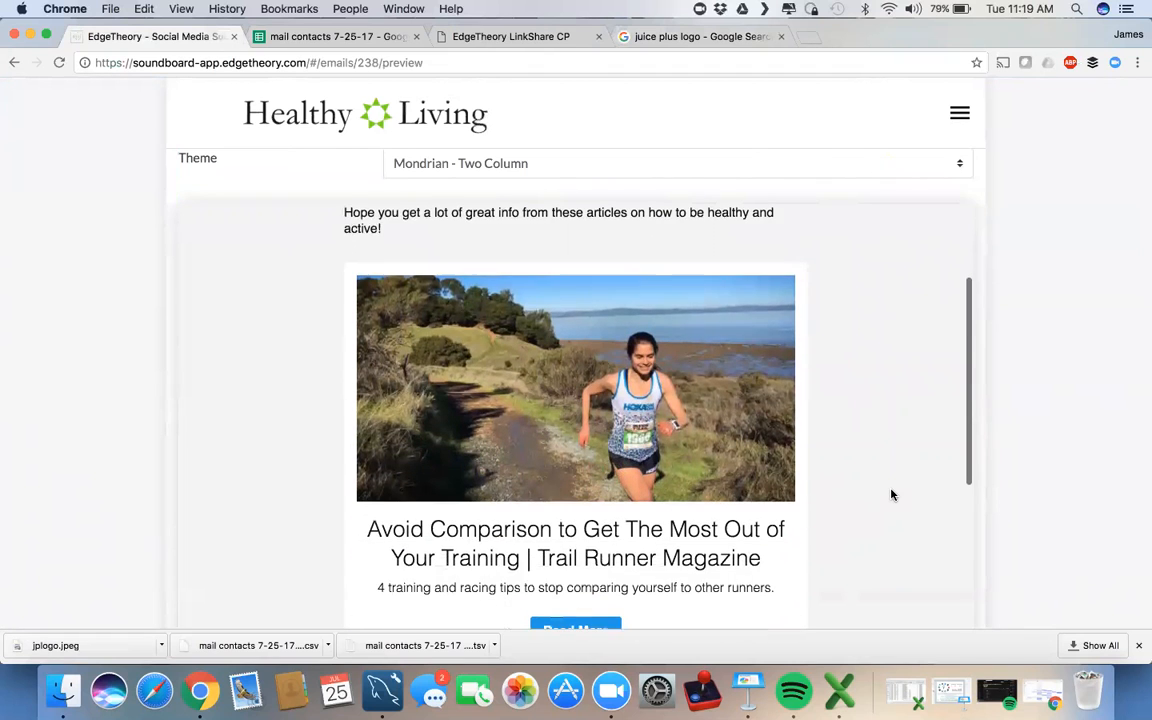
pyautogui.scroll(-5, 893, 494)
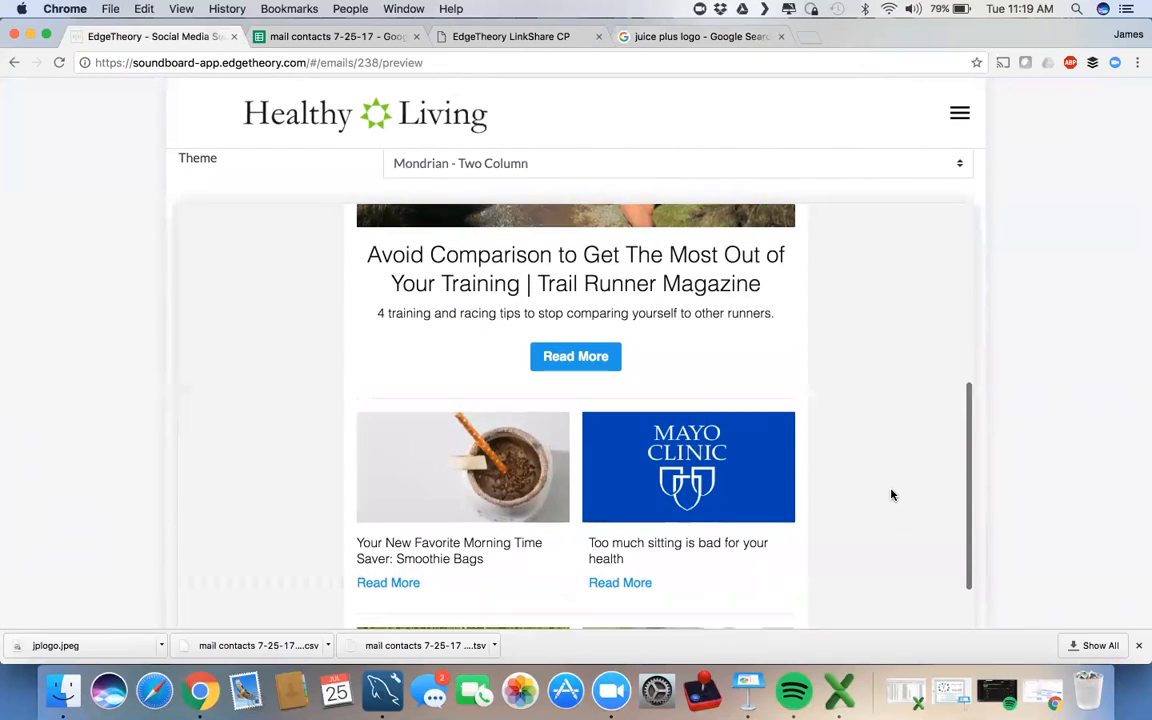
pyautogui.scroll(-6, 893, 494)
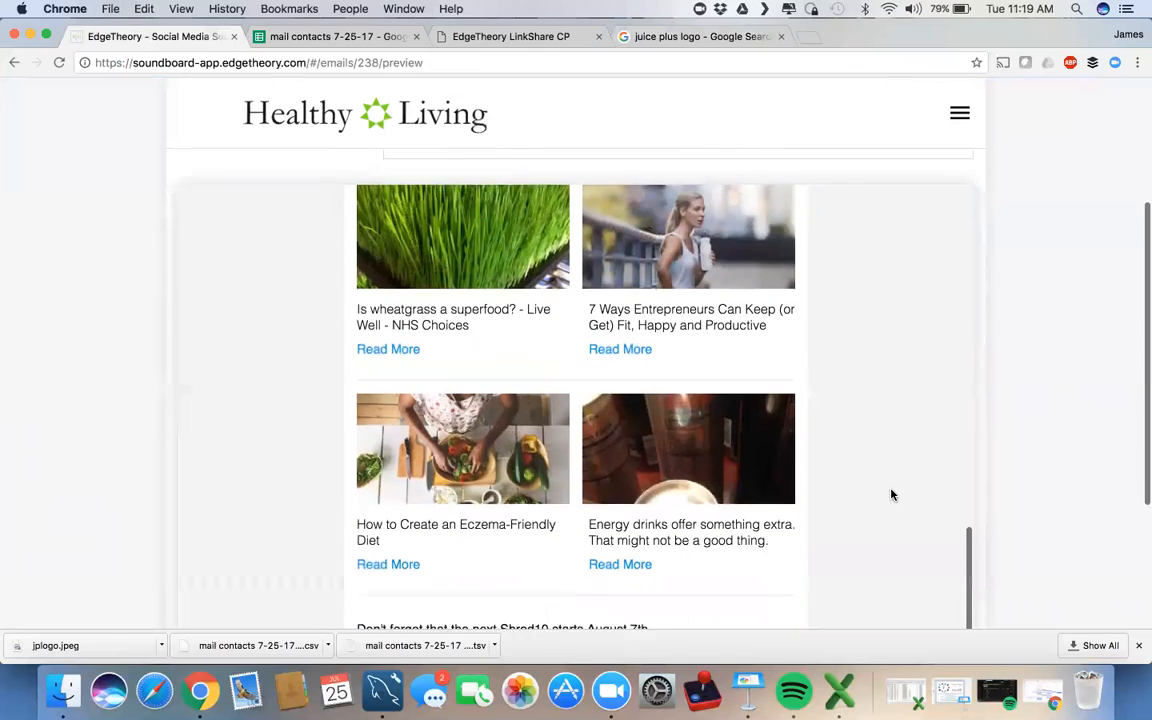
pyautogui.scroll(2, 893, 494)
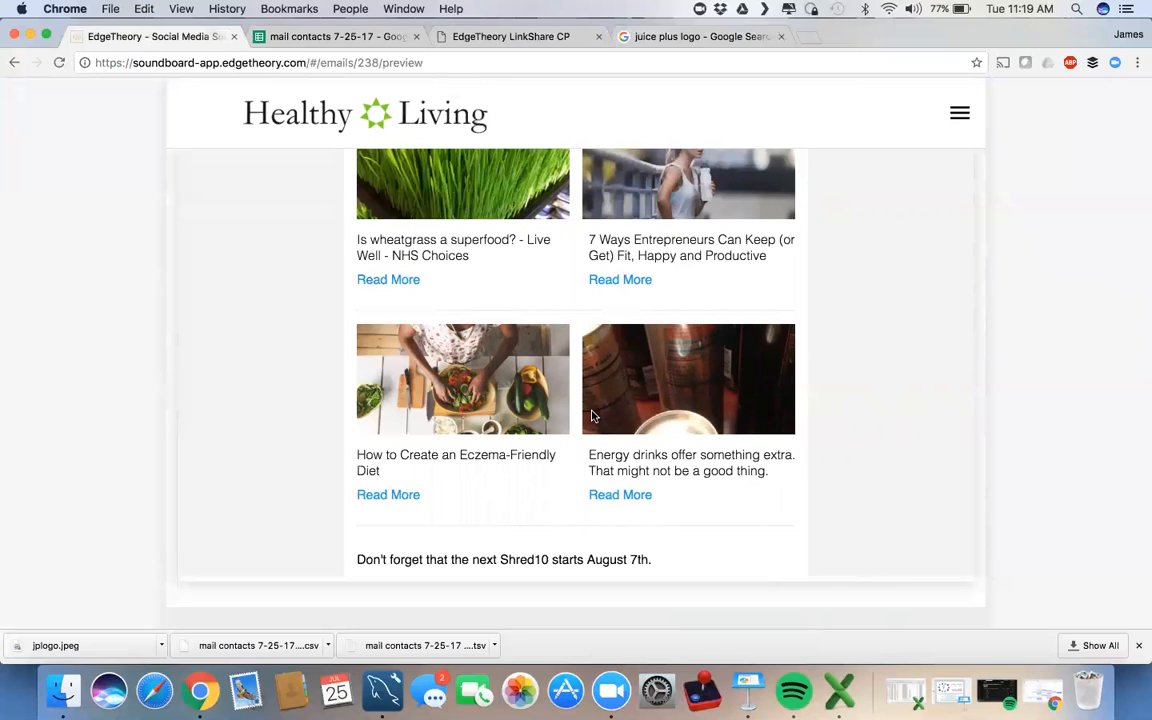
pyautogui.scroll(-2, 578, 425)
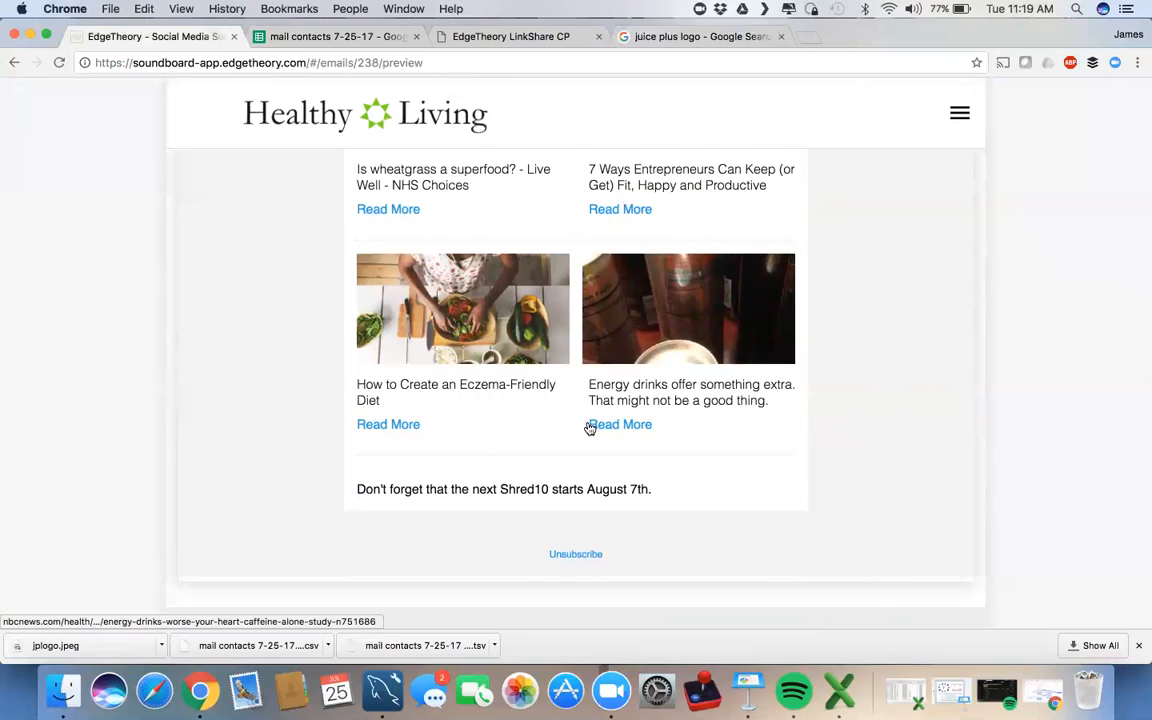
pyautogui.scroll(10, 888, 393)
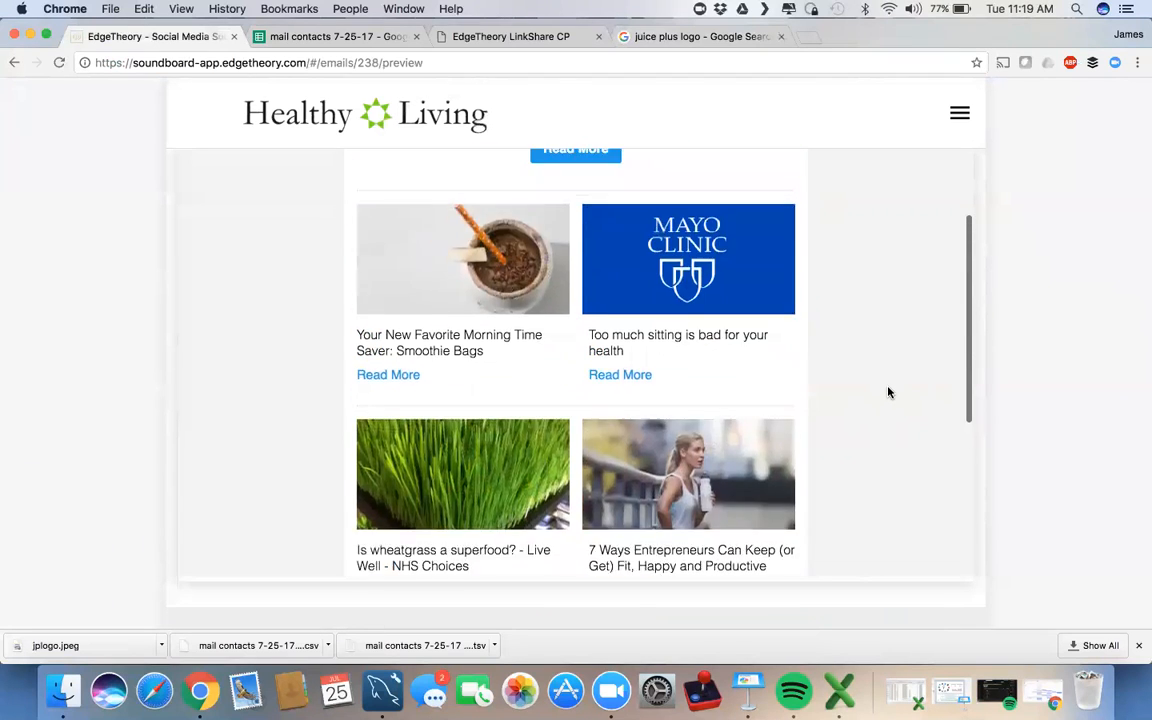
pyautogui.scroll(5, 888, 393)
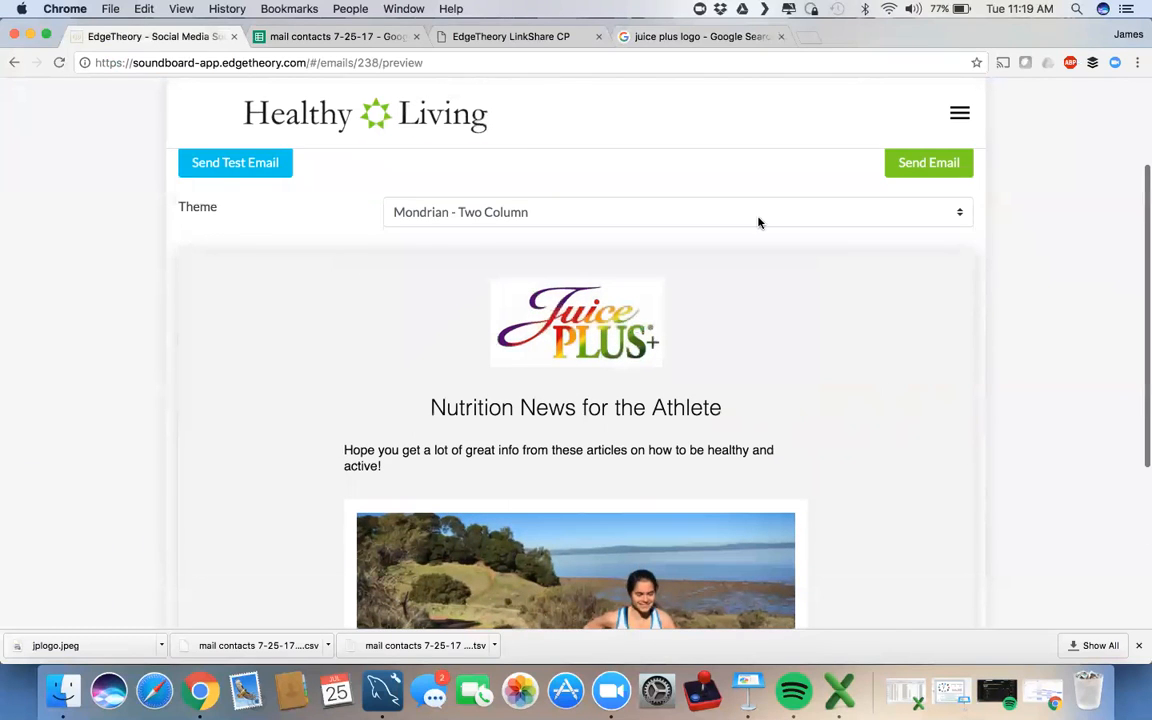
pyautogui.click(758, 221)
# Step: Apply the Warhol - Featured, then small theme and check the three Additional Links articles
pyautogui.click(735, 230)
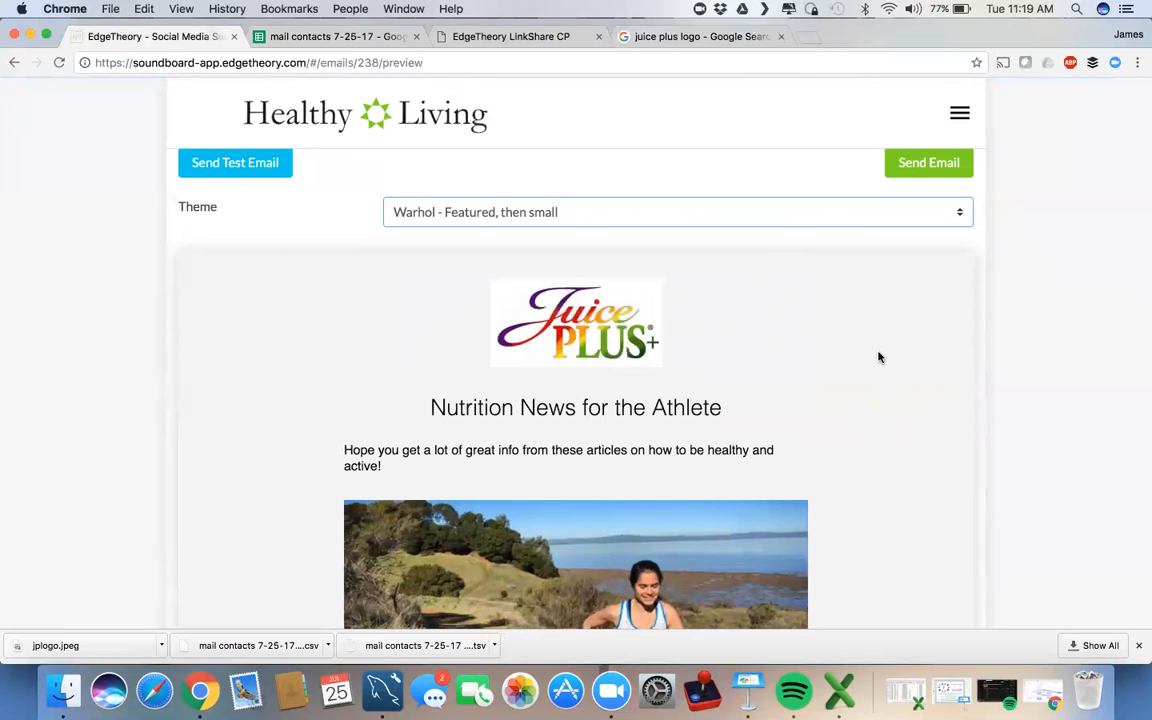
pyautogui.scroll(-4, 1040, 384)
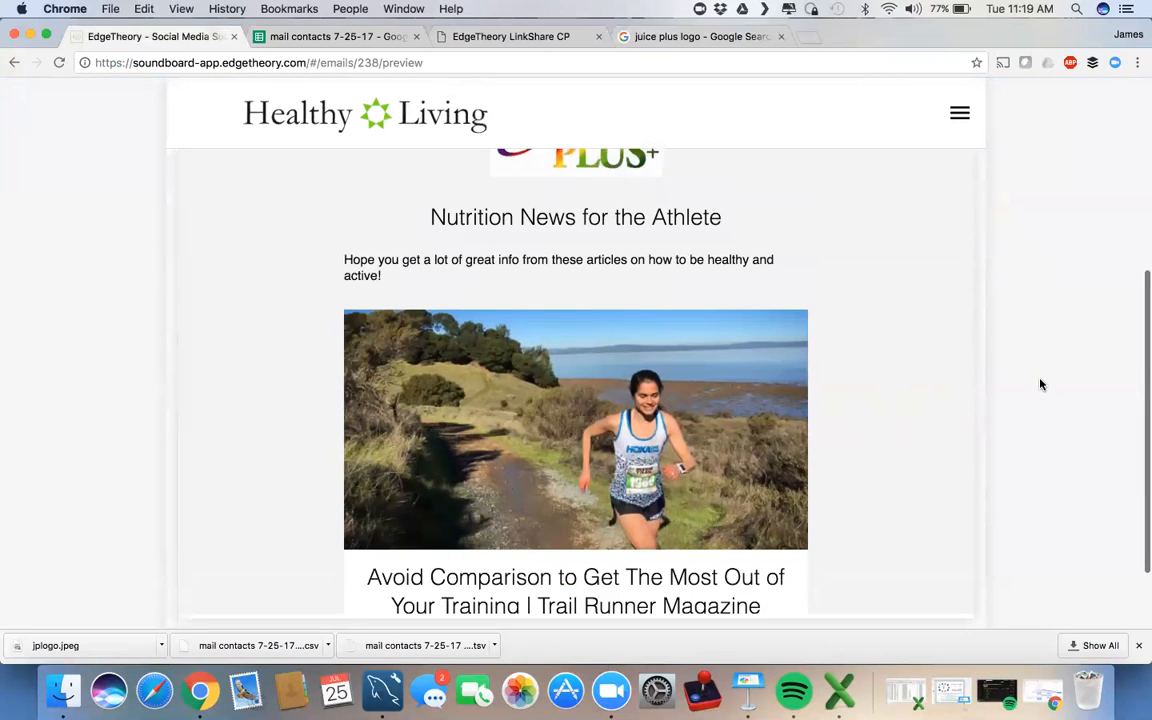
pyautogui.scroll(-10, 910, 388)
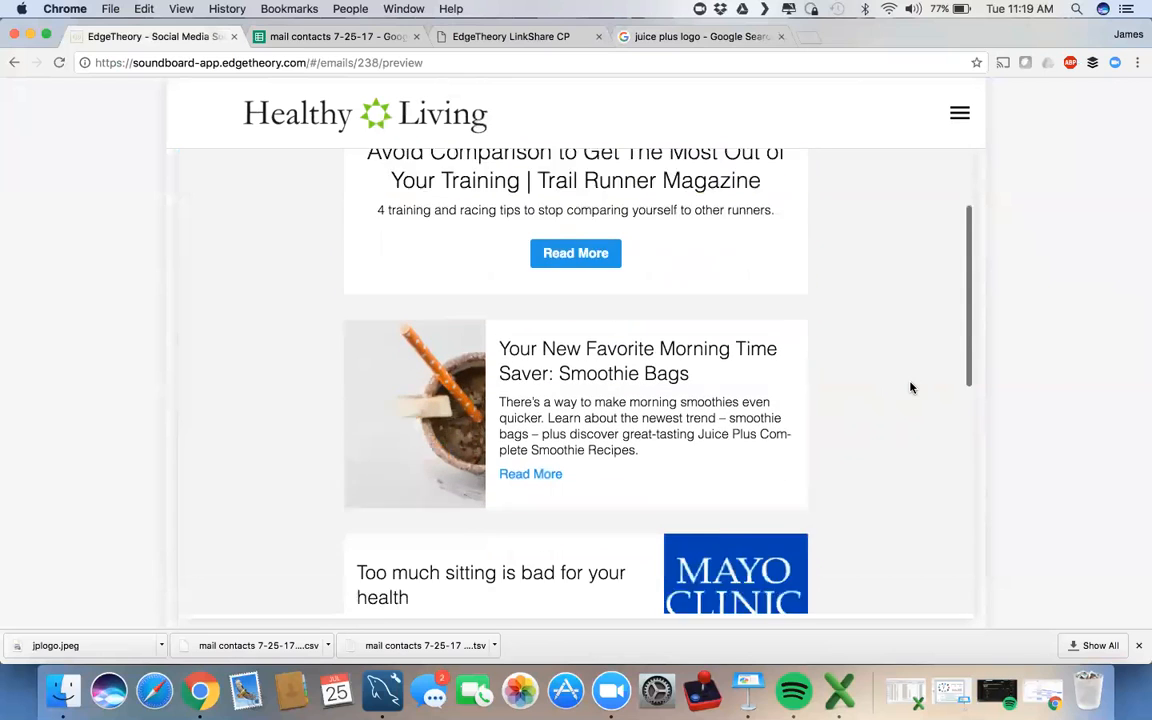
pyautogui.scroll(-2, 880, 408)
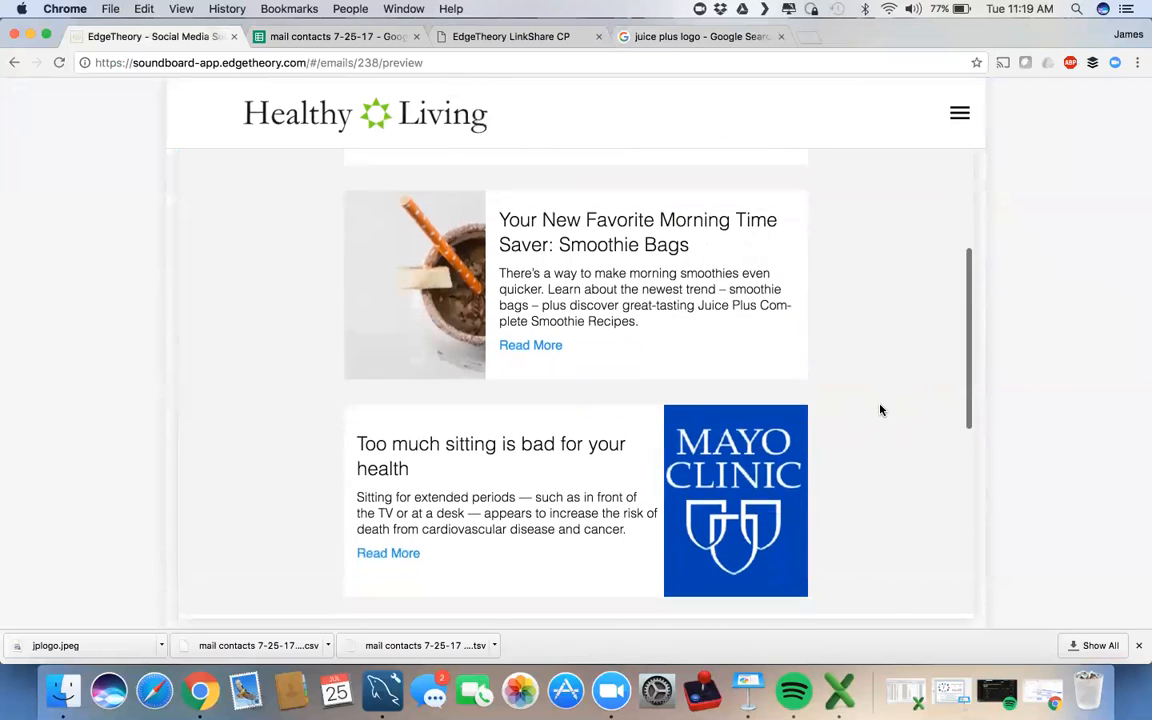
pyautogui.scroll(-2, 880, 409)
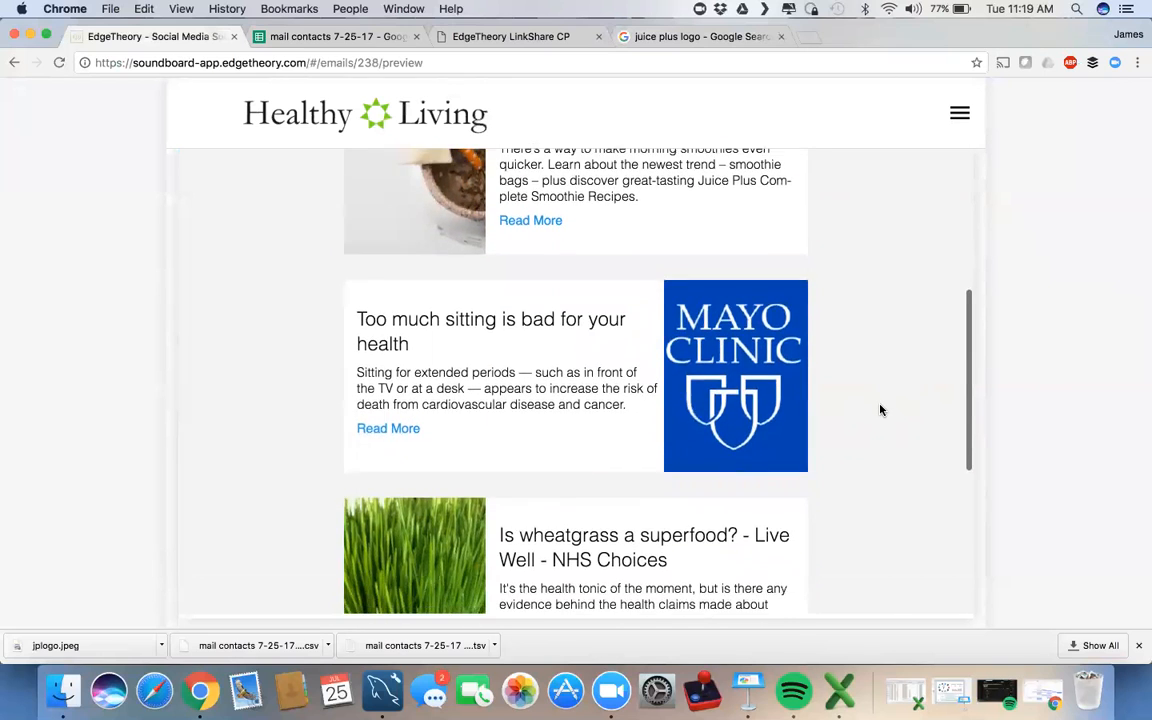
pyautogui.scroll(1, 880, 409)
pyautogui.scroll(-5, 880, 409)
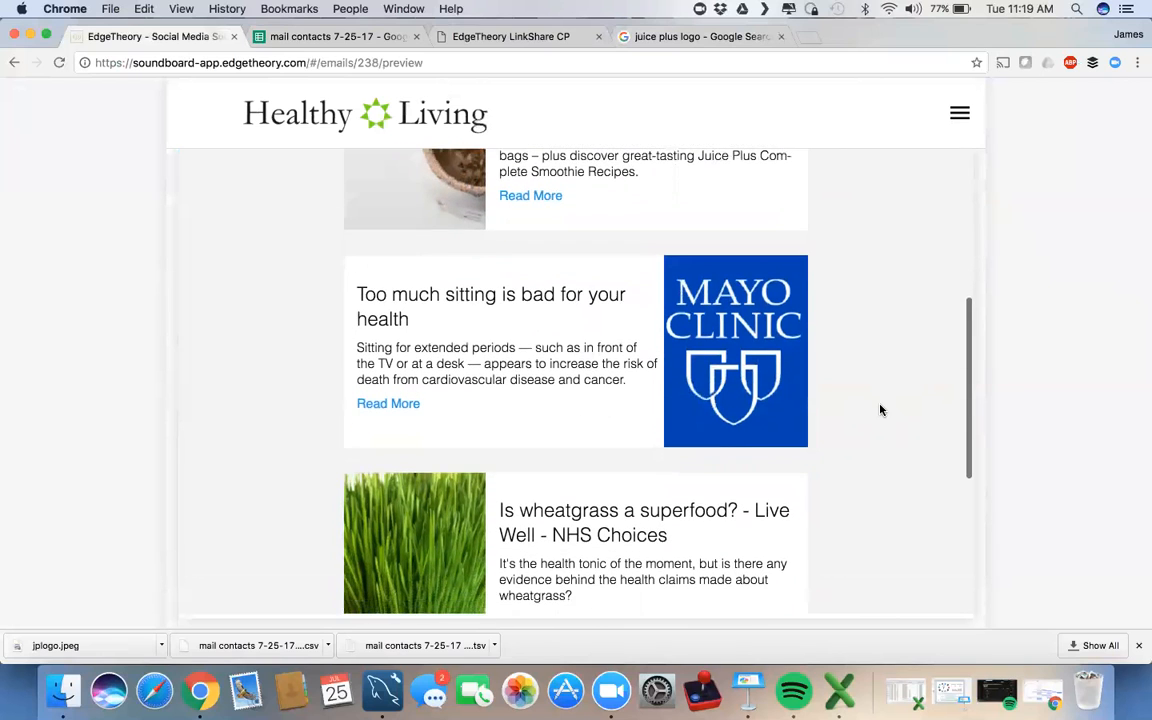
pyautogui.scroll(-7, 880, 408)
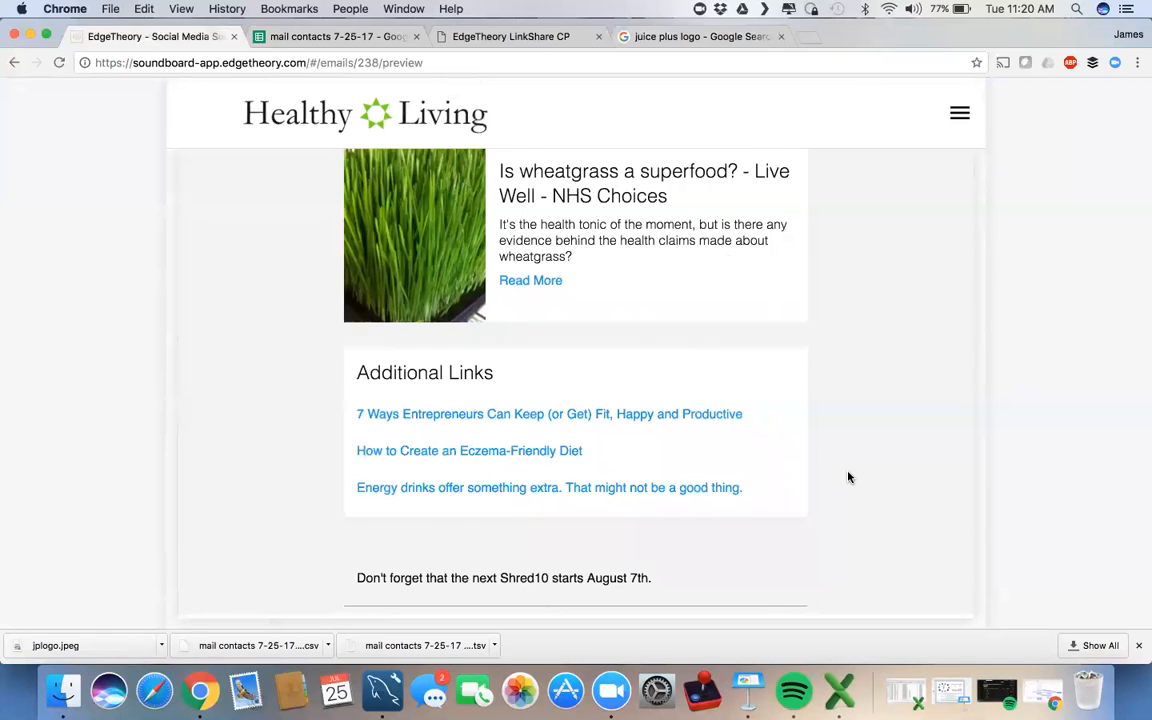
pyautogui.scroll(-5, 848, 477)
pyautogui.scroll(10, 1024, 373)
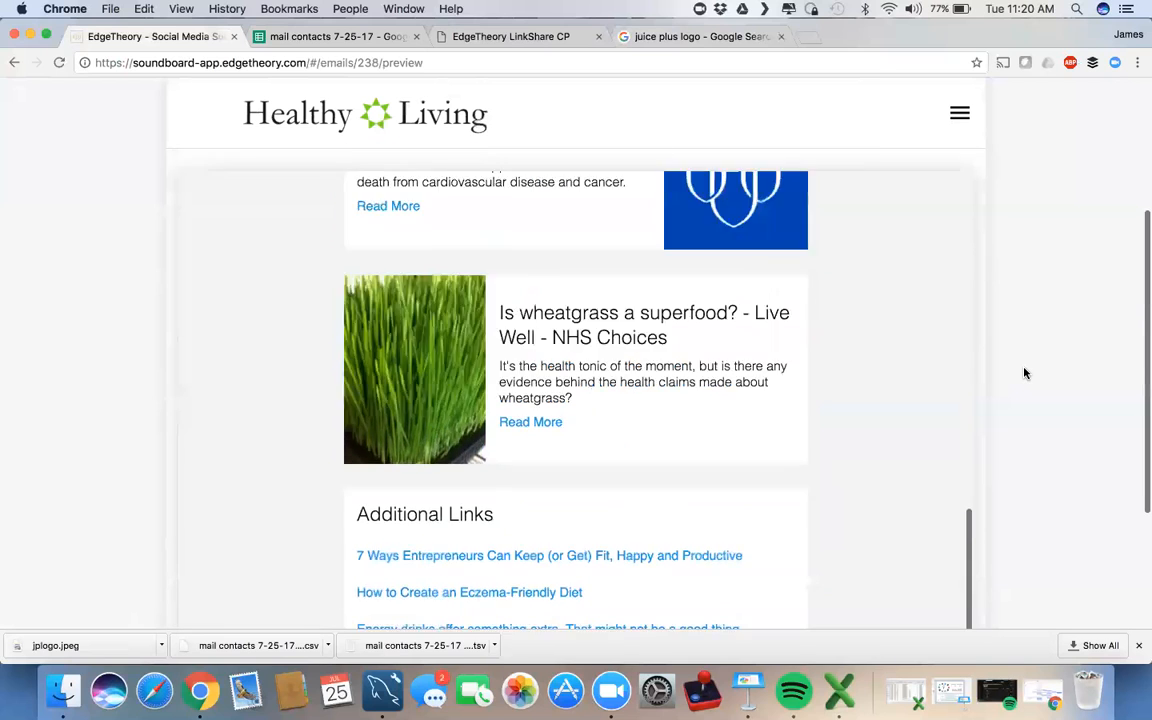
pyautogui.scroll(10, 283, 484)
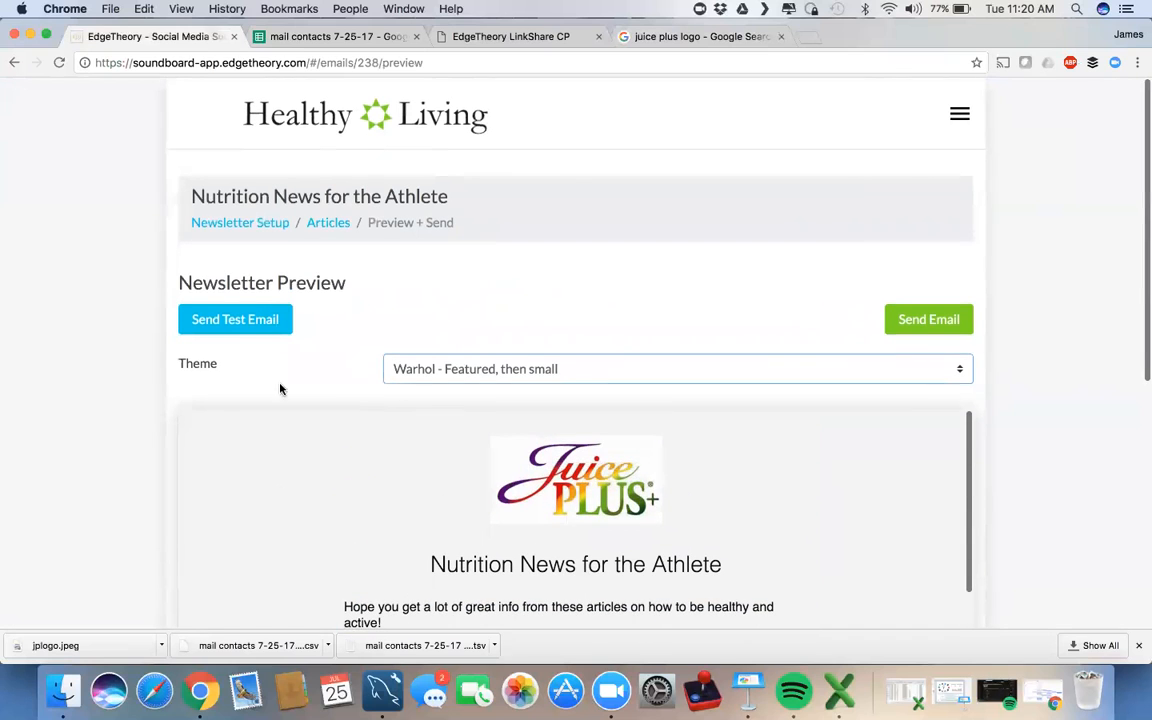
# Step: Open and close the test email, then open the Send Newsletter dialog and cancel it
pyautogui.click(249, 327)
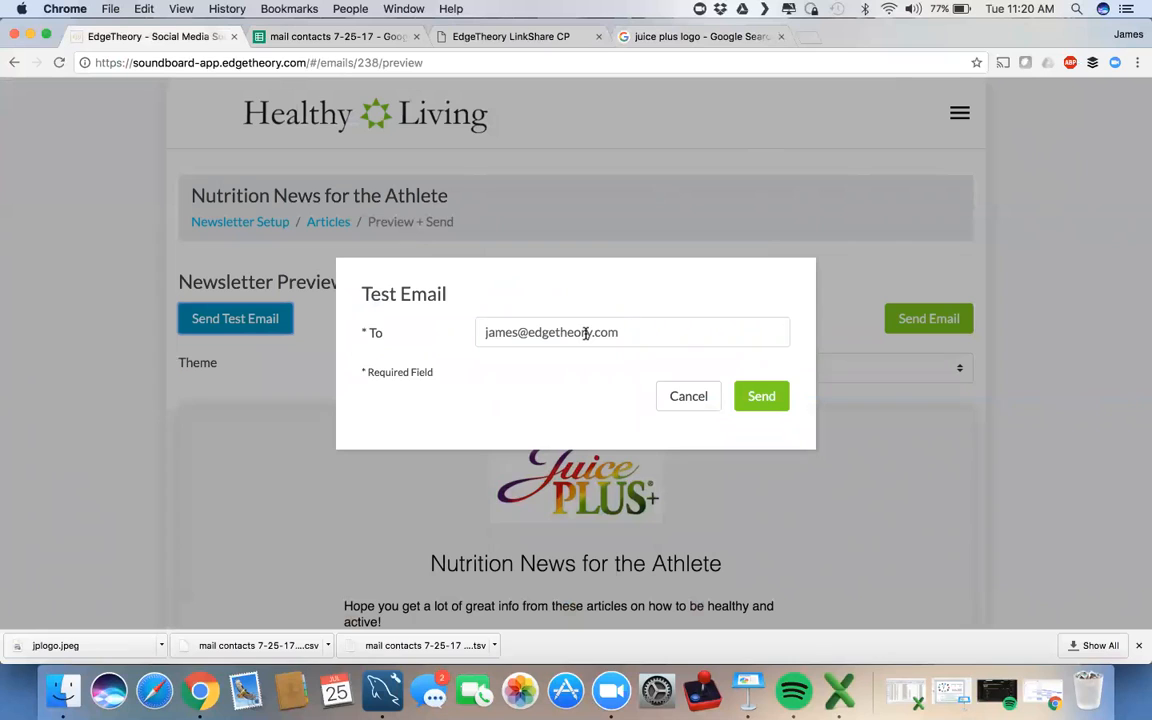
pyautogui.click(683, 396)
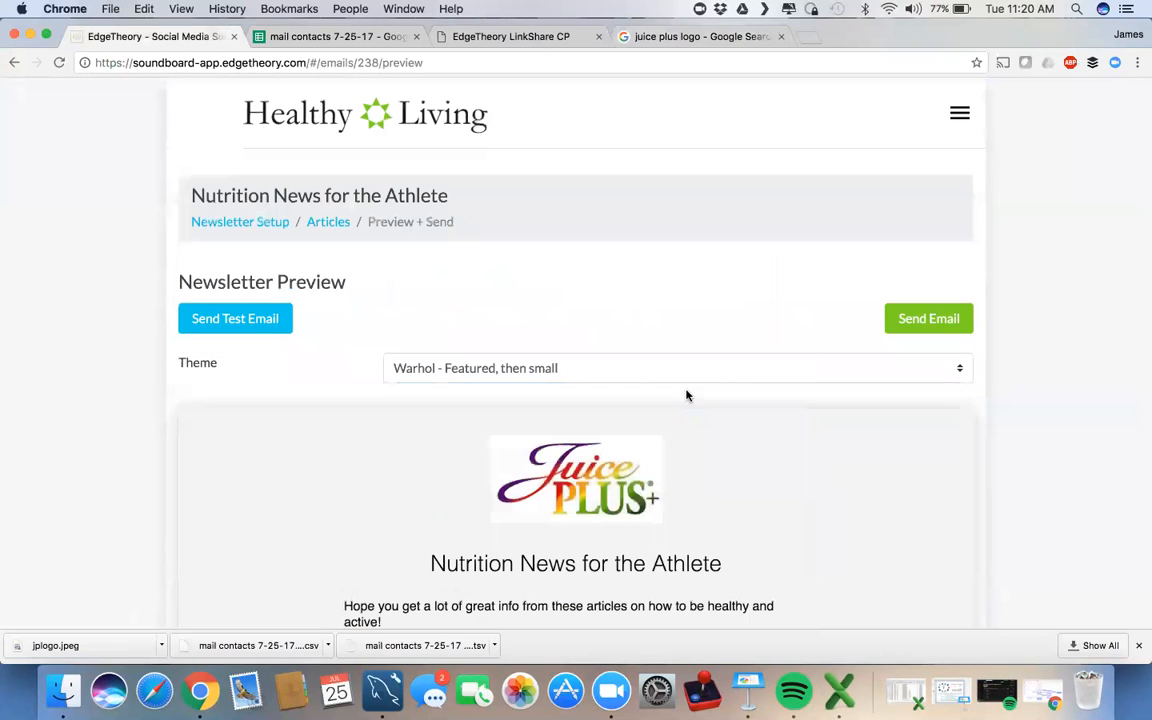
pyautogui.click(892, 320)
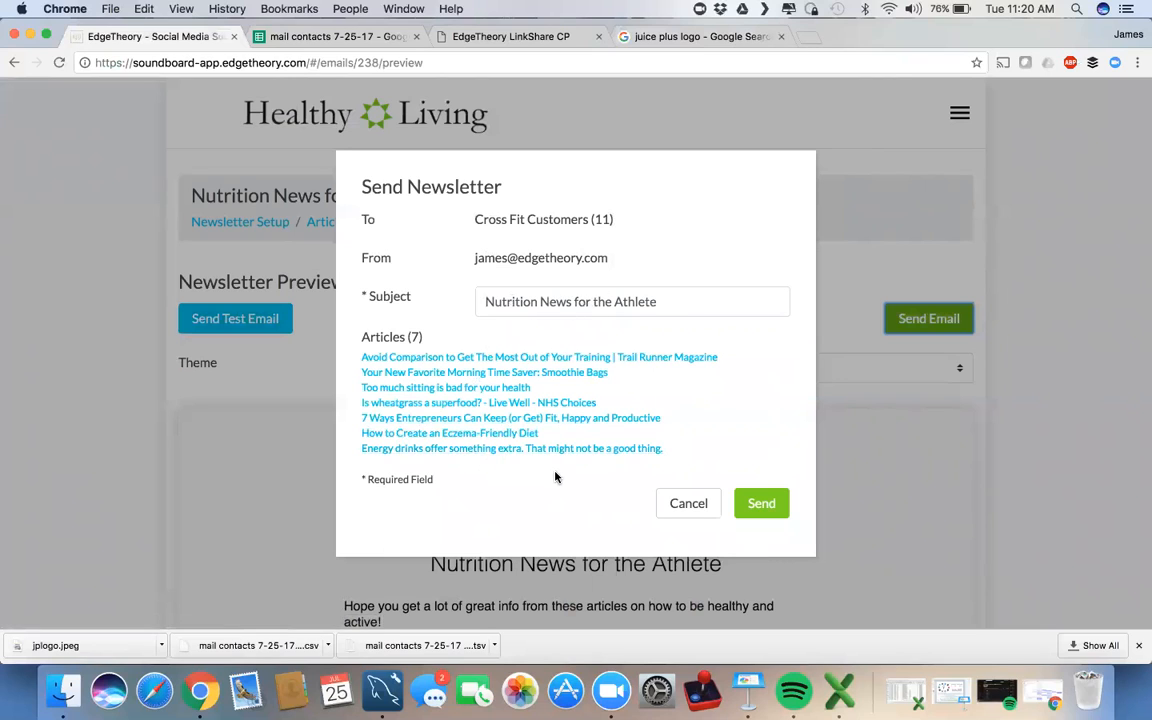
pyautogui.click(762, 504)
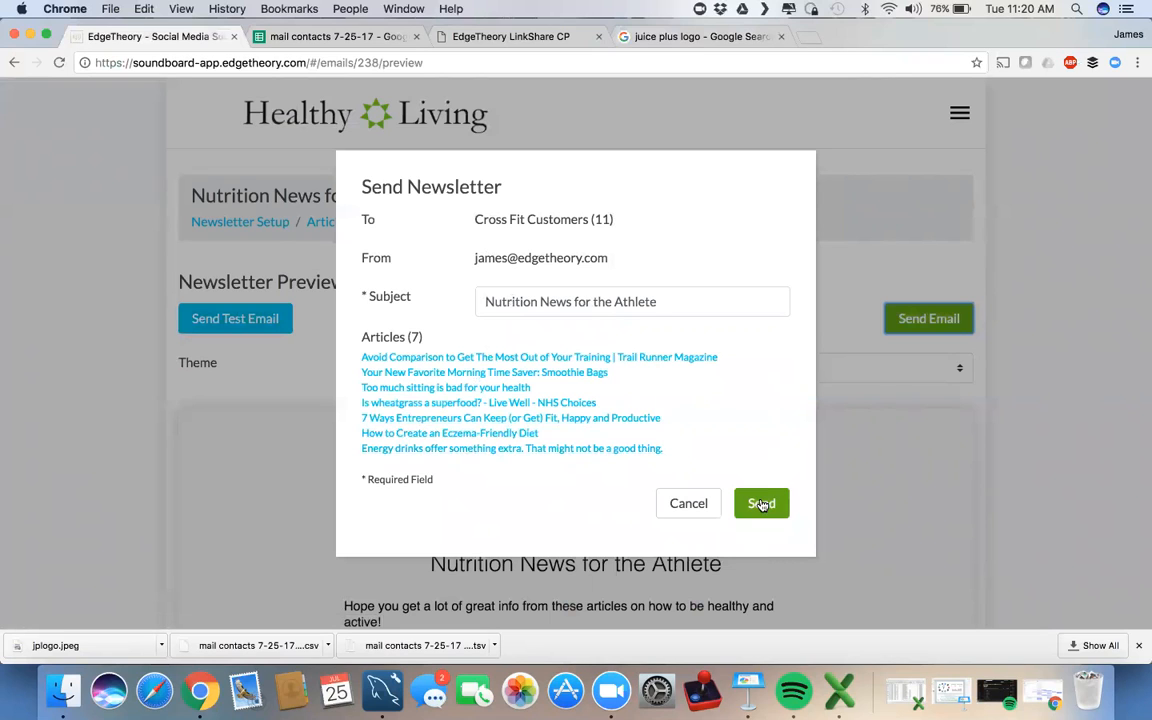
pyautogui.click(690, 504)
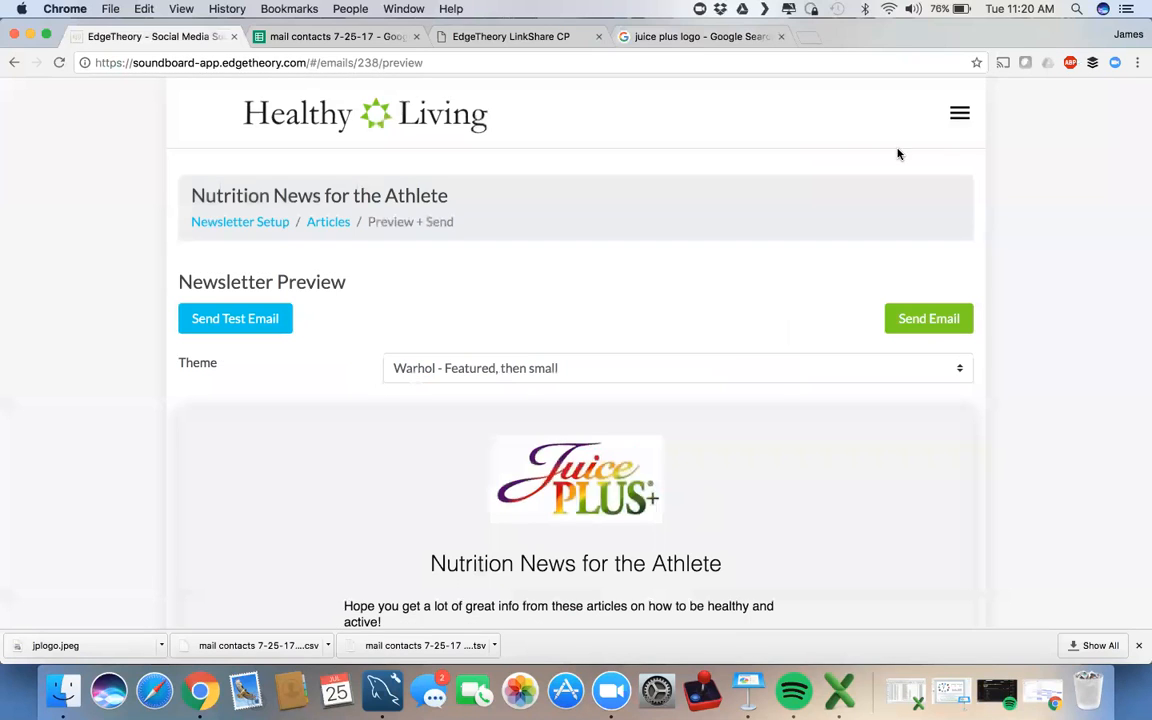
# Step: Open the Cross Fit Customers list from the menu's Contact Lists
pyautogui.click(959, 118)
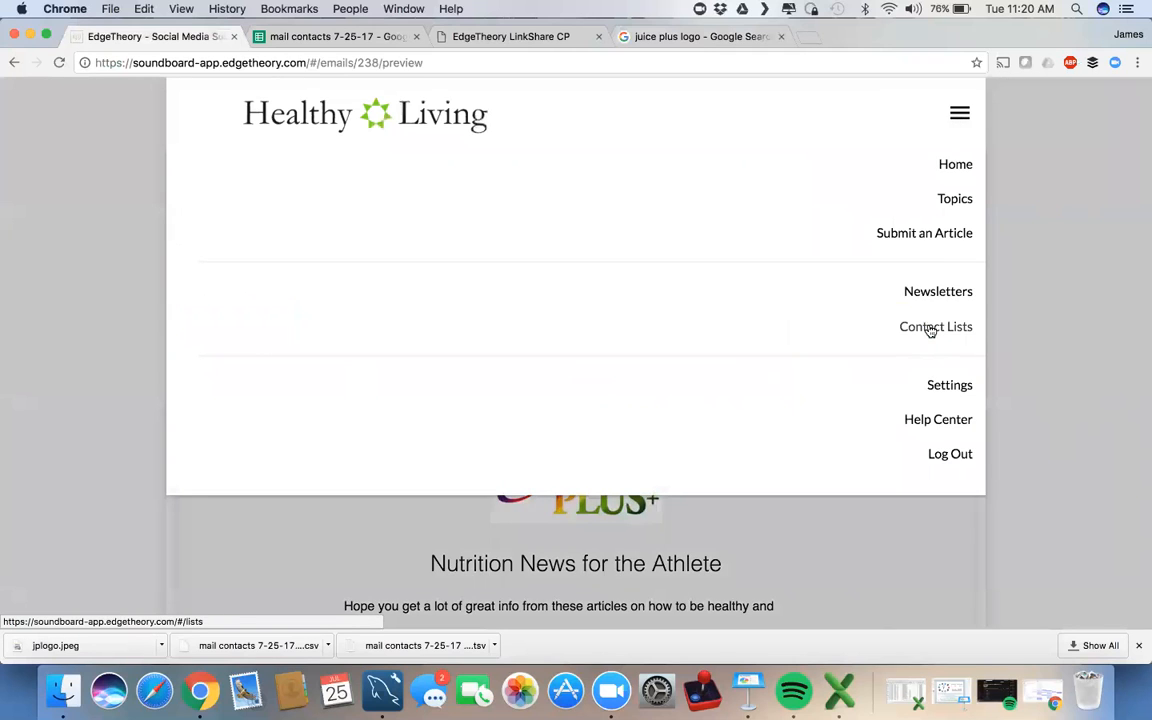
pyautogui.click(839, 330)
pyautogui.scroll(-3, 648, 419)
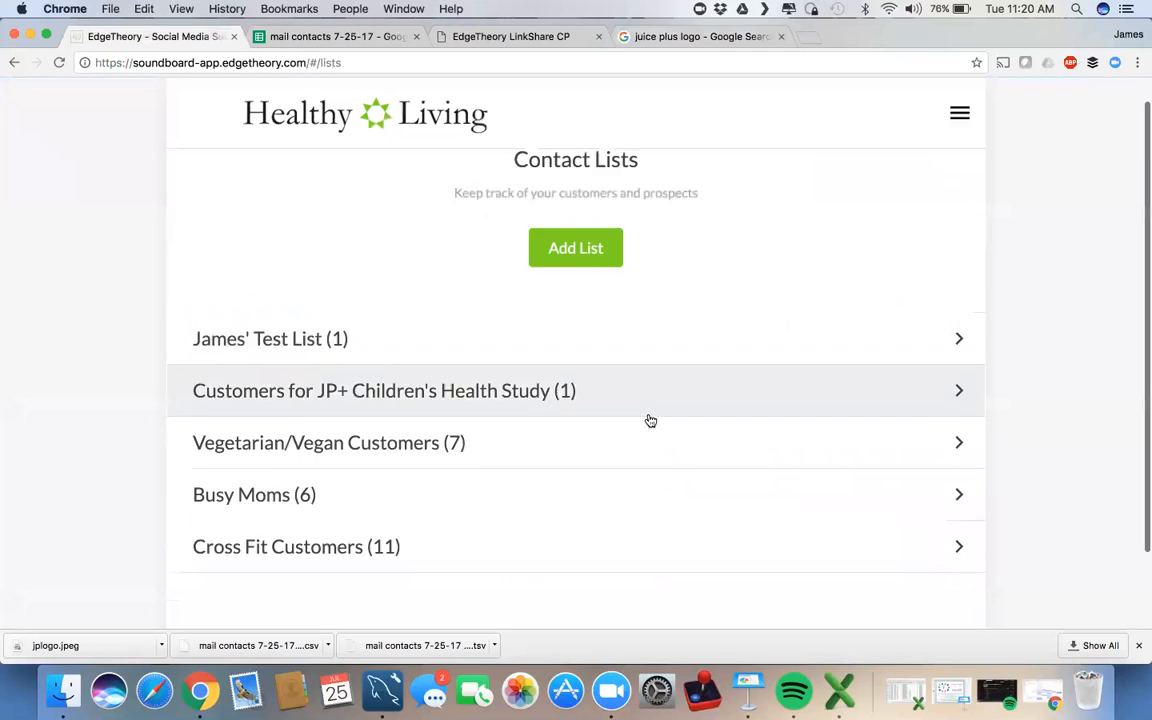
pyautogui.click(614, 485)
pyautogui.scroll(-3, 612, 483)
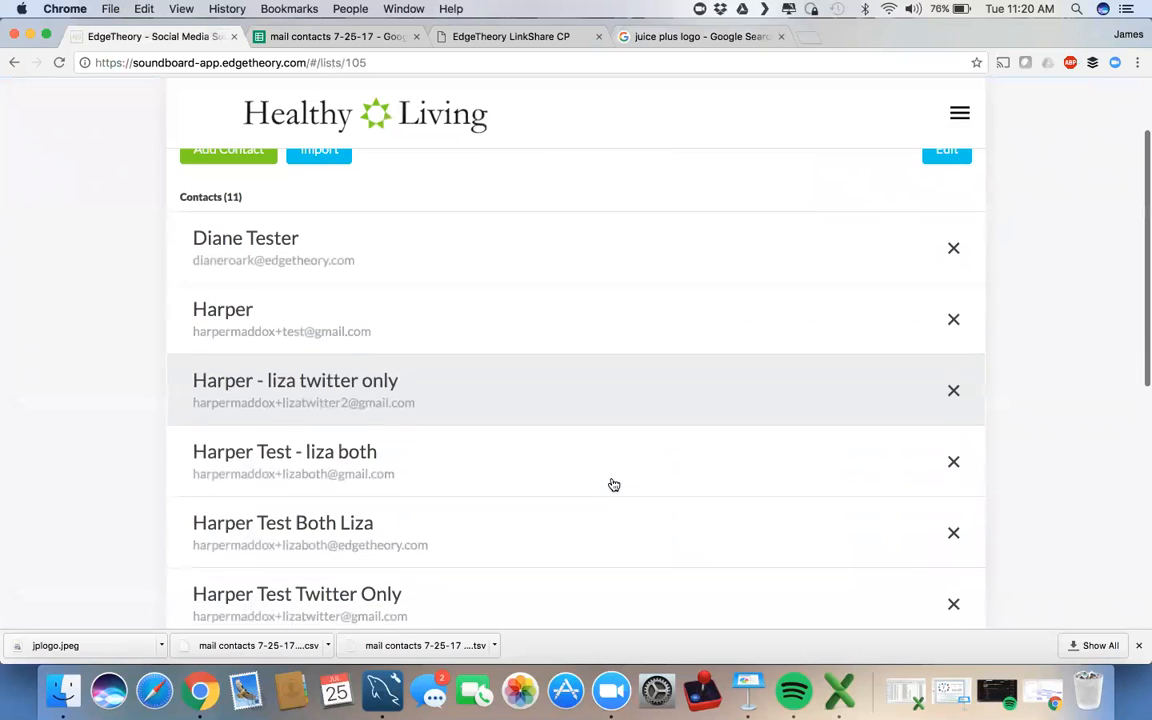
# Step: Delete the five test contacts, confirming each, leaving 6 contacts
pyautogui.click(953, 320)
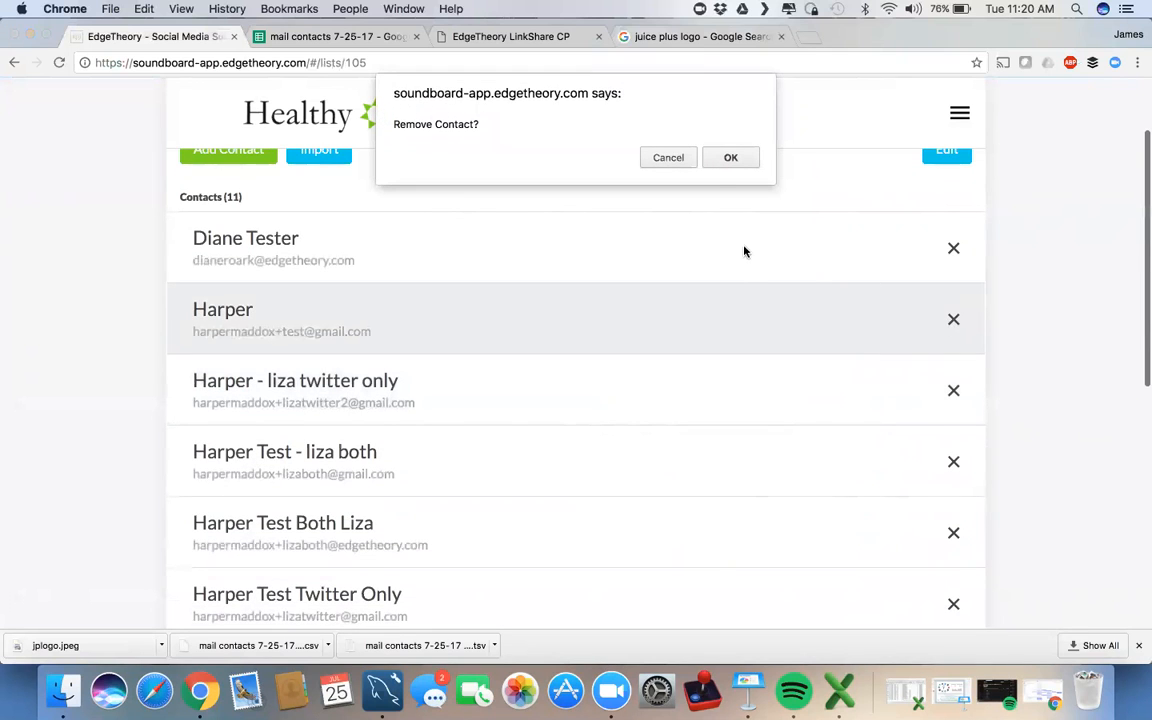
pyautogui.click(728, 158)
pyautogui.click(952, 320)
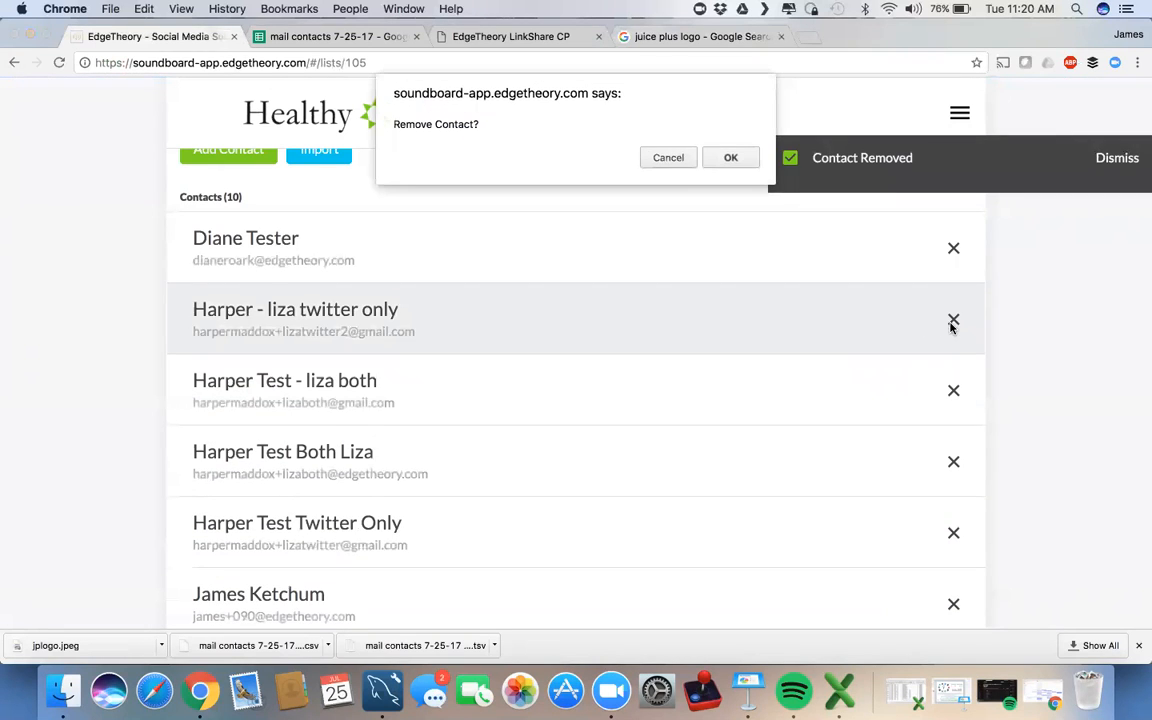
pyautogui.click(728, 158)
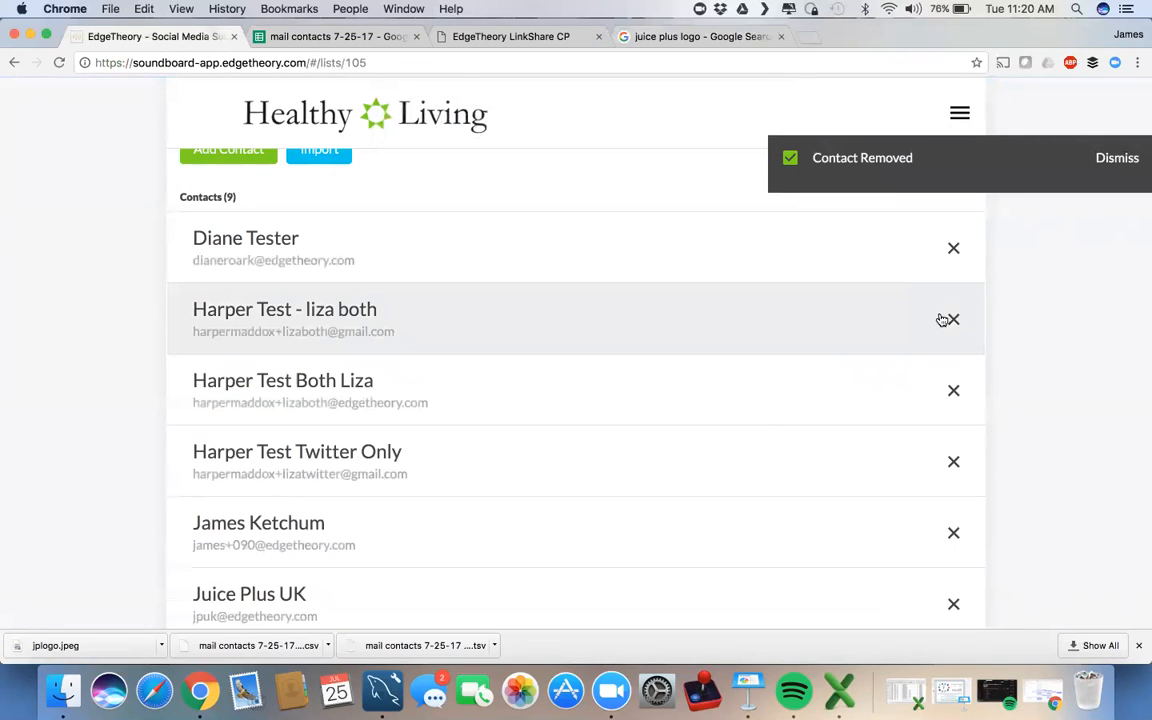
pyautogui.click(953, 319)
pyautogui.click(728, 158)
pyautogui.click(953, 319)
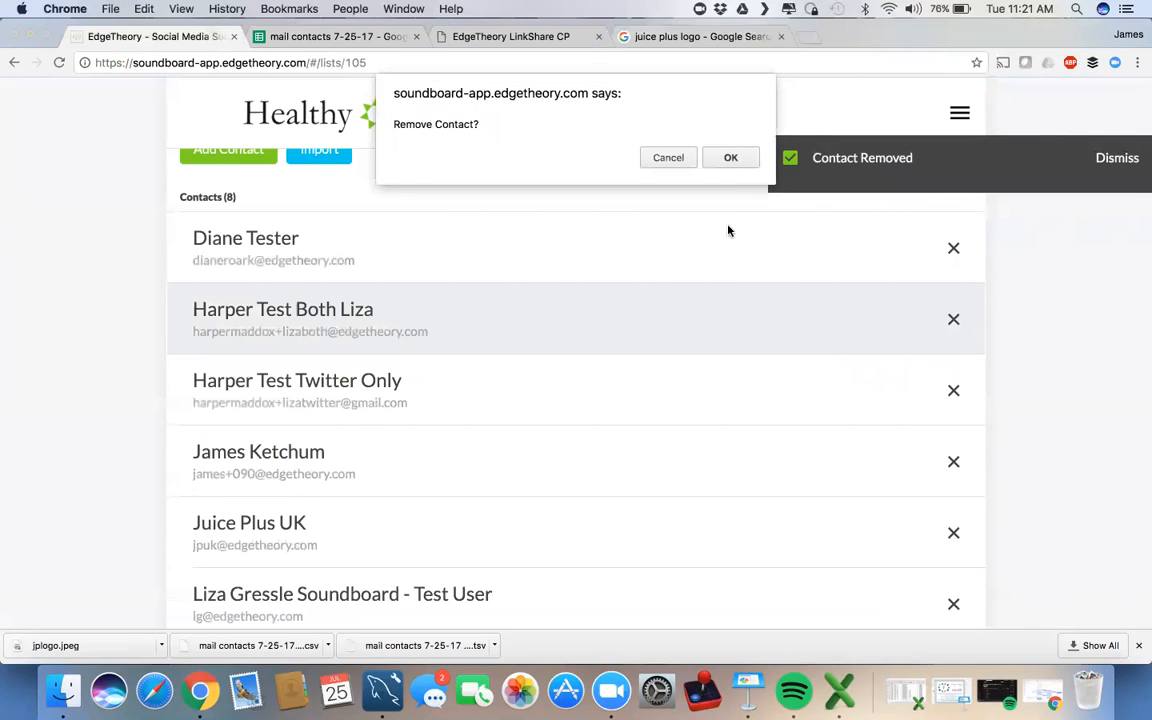
pyautogui.click(731, 159)
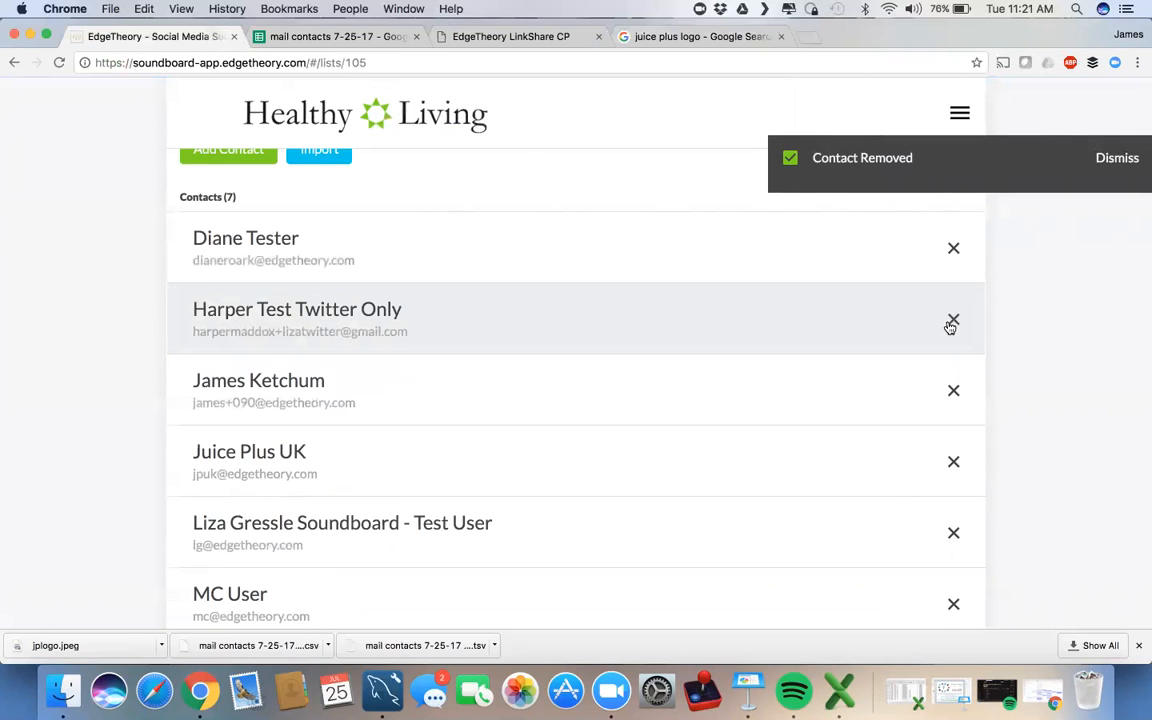
pyautogui.click(953, 319)
pyautogui.click(731, 159)
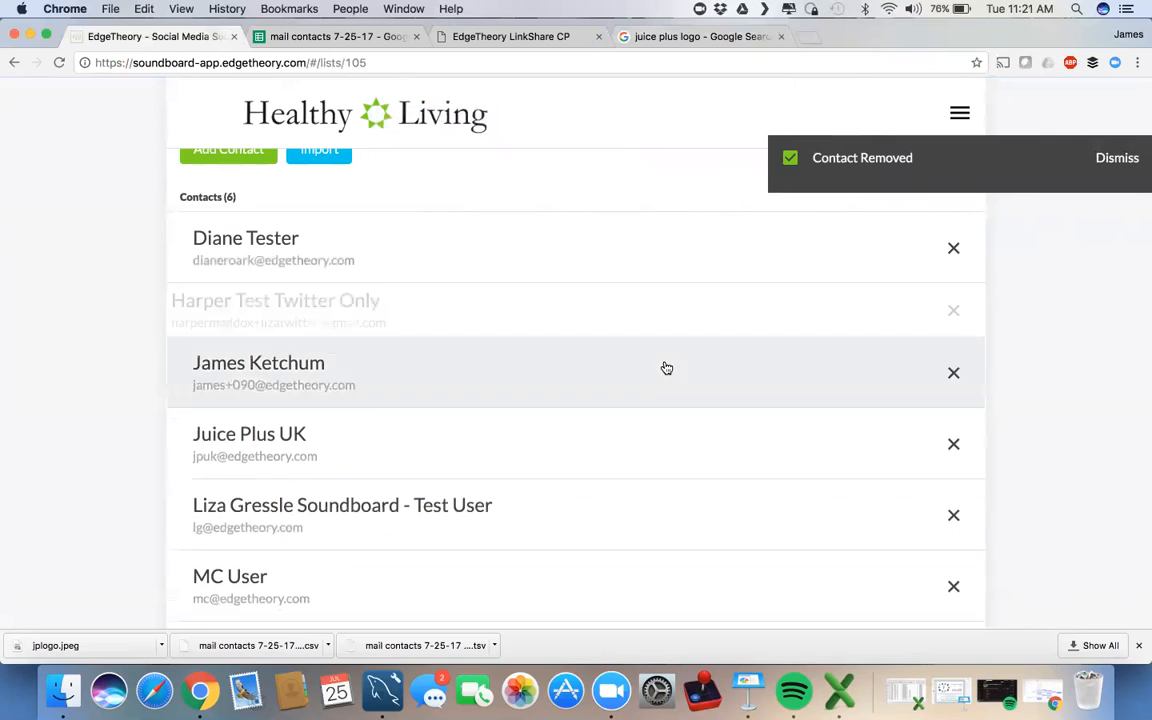
pyautogui.scroll(-3, 666, 368)
pyautogui.scroll(5, 666, 365)
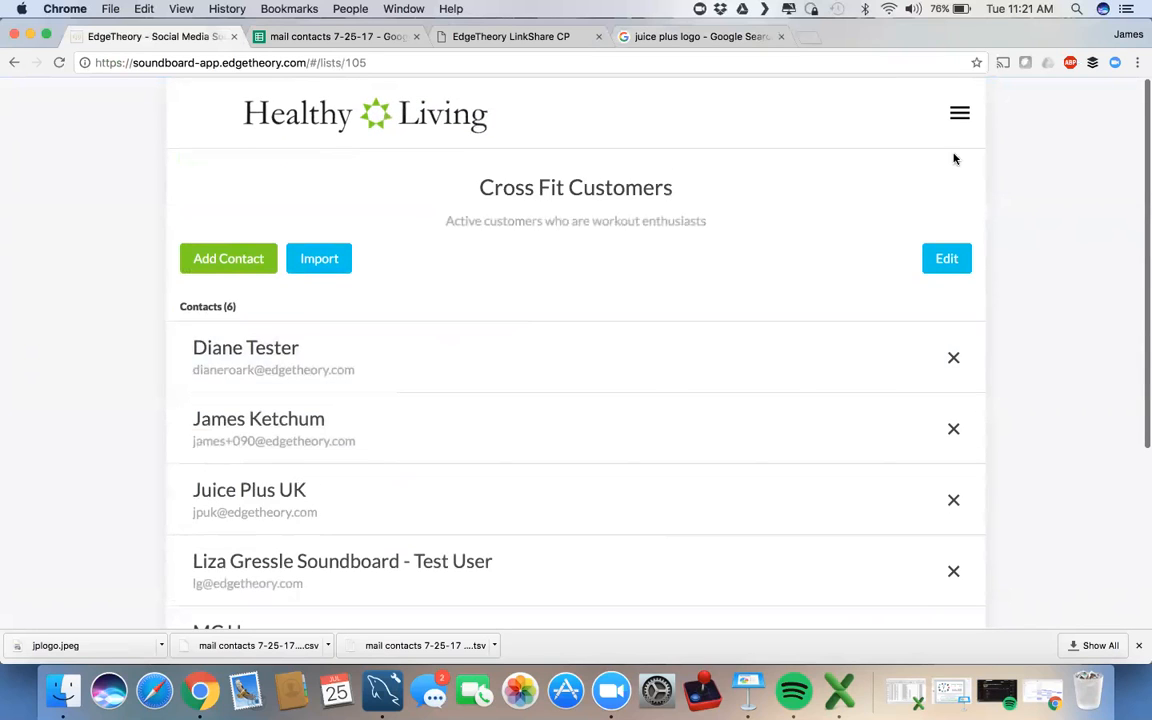
pyautogui.click(958, 114)
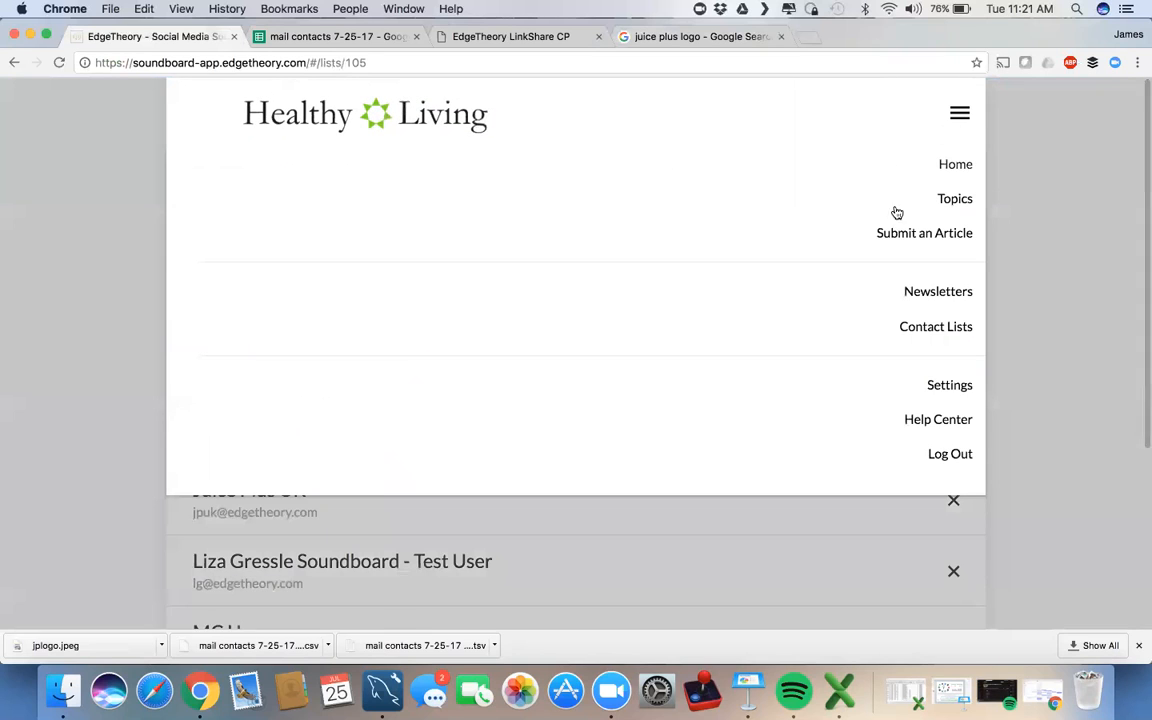
# Step: Open the Nutrition News for the Athlete newsletter from the Newsletters list
pyautogui.click(931, 293)
pyautogui.scroll(-2, 632, 401)
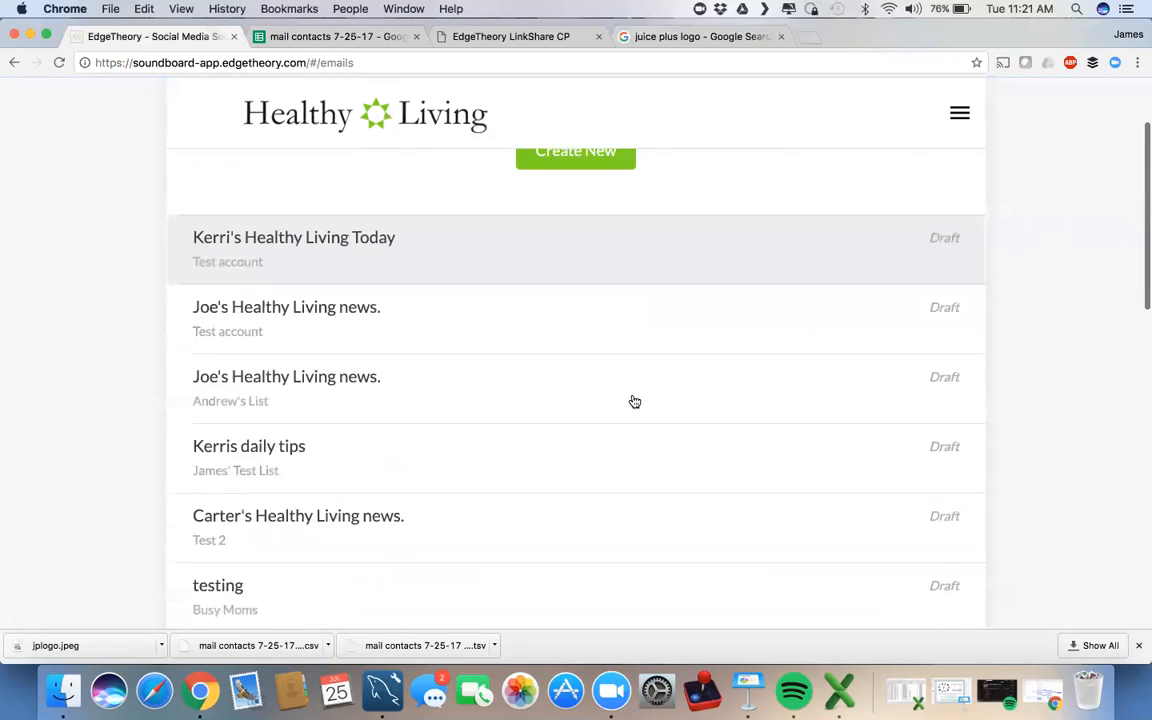
pyautogui.scroll(-1, 634, 401)
pyautogui.scroll(-3, 633, 400)
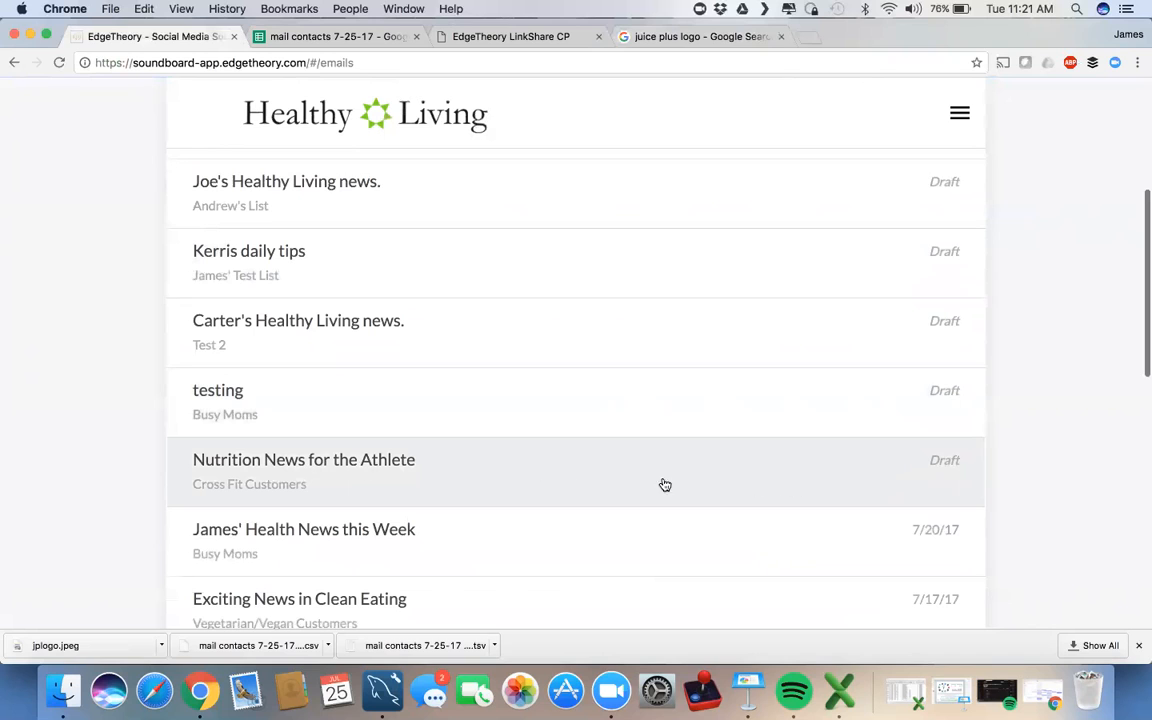
pyautogui.click(548, 481)
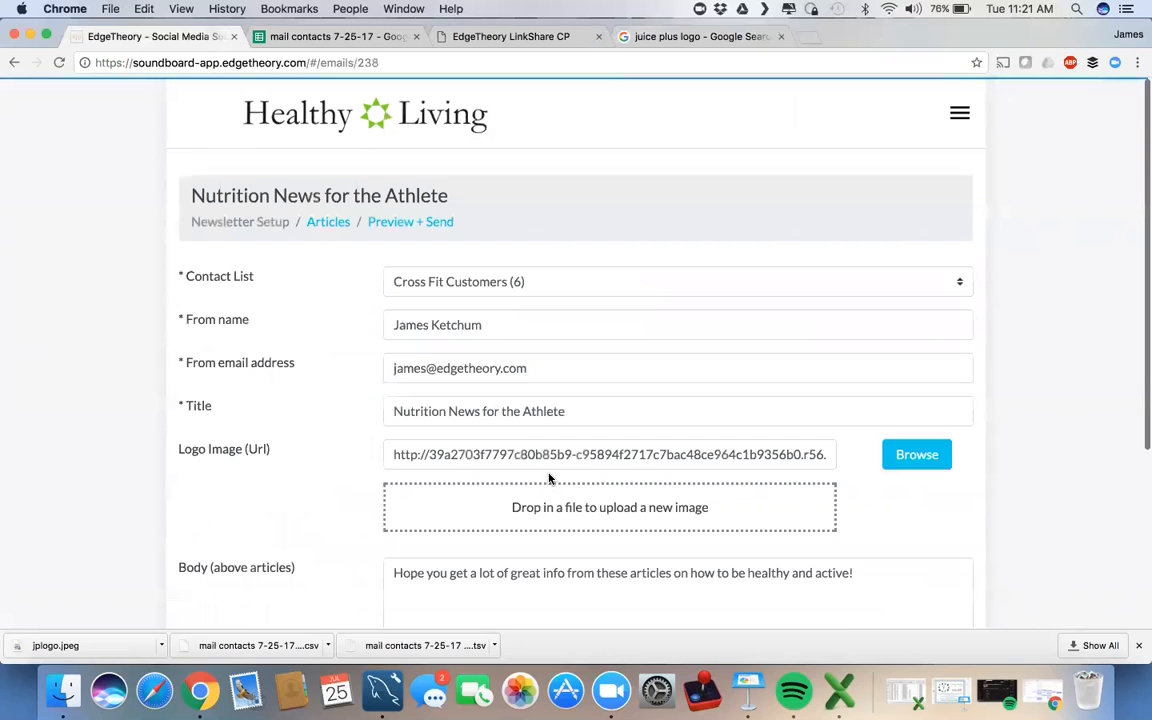
# Step: Go to its Preview + Send page and bring up the Send Email dialog for Cross Fit Customers (6)
pyautogui.click(418, 222)
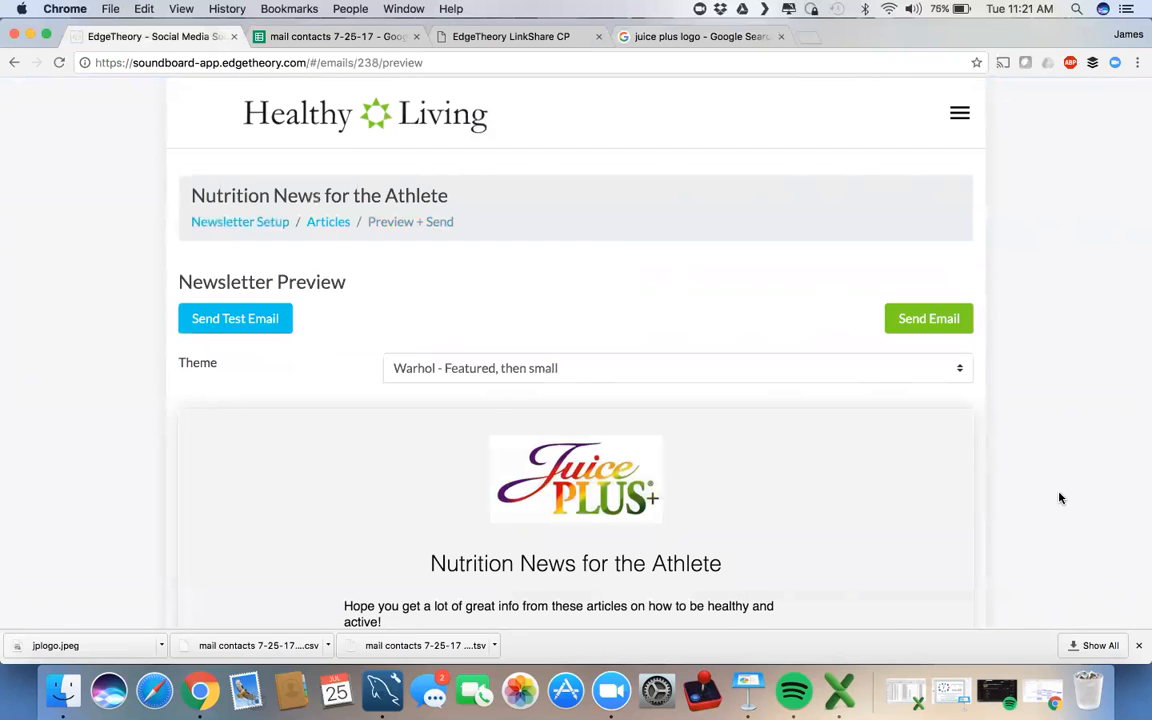
pyautogui.scroll(-5, 1060, 498)
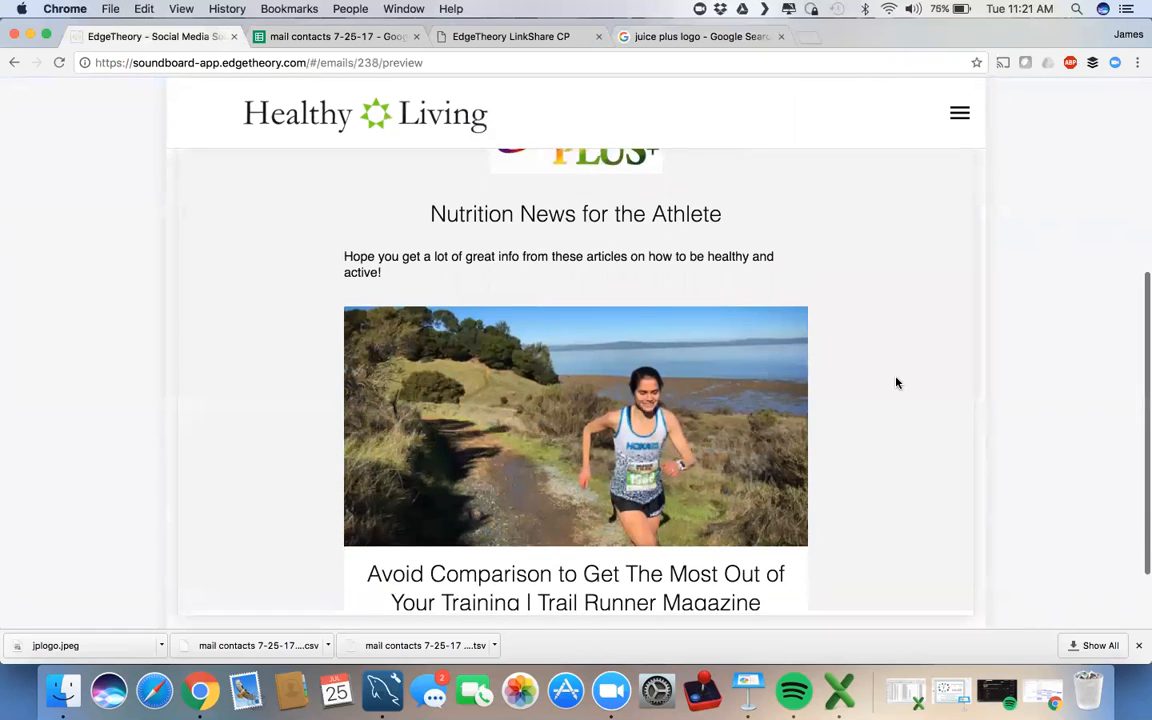
pyautogui.scroll(-5, 897, 383)
pyautogui.scroll(5, 897, 383)
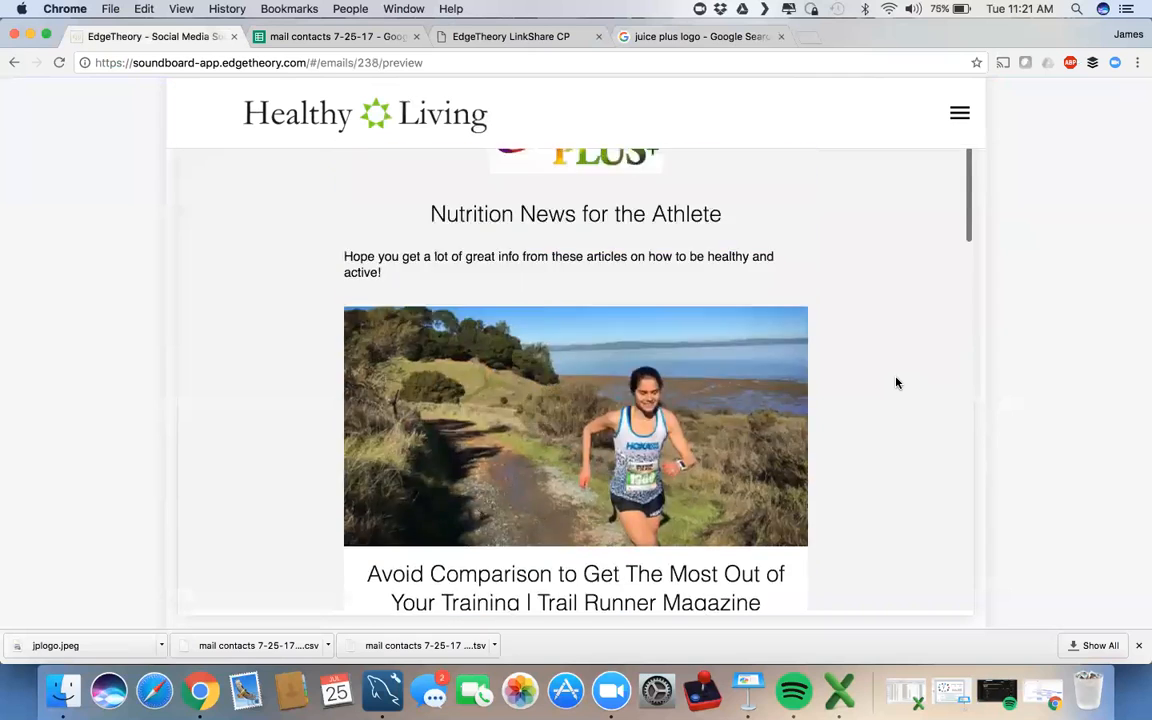
pyautogui.scroll(5, 897, 383)
pyautogui.click(922, 319)
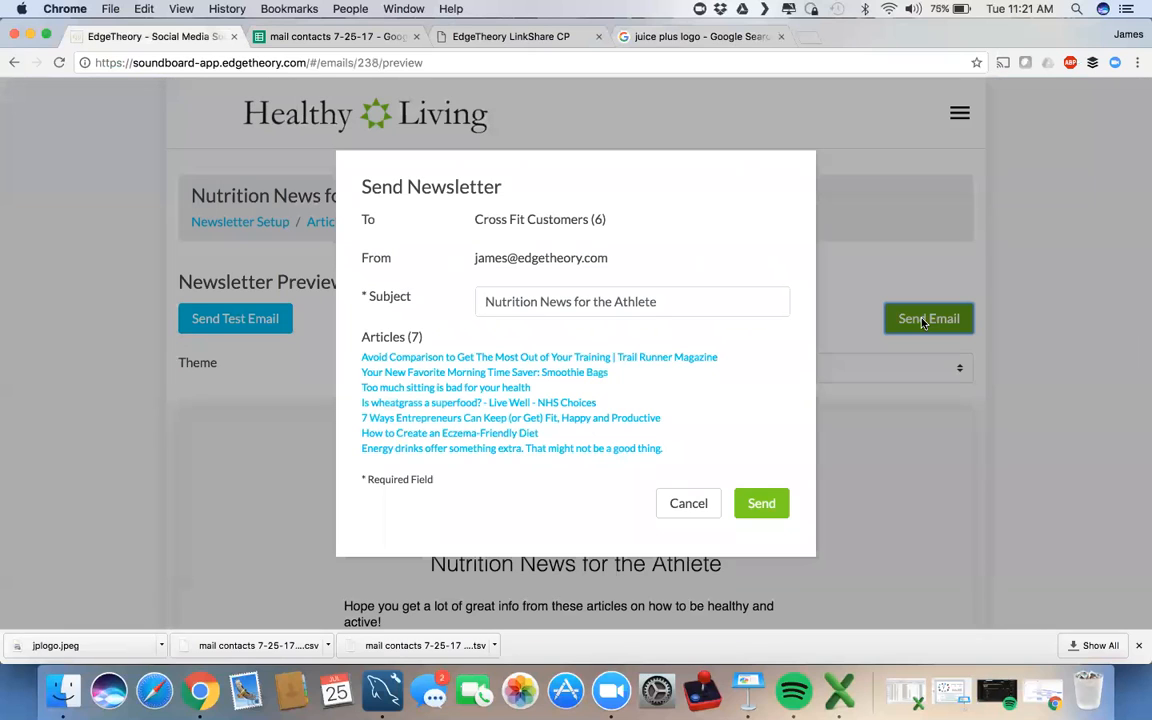
# Step: Confirm sending the 7-article newsletter to the 6 Cross Fit Customers
pyautogui.click(761, 503)
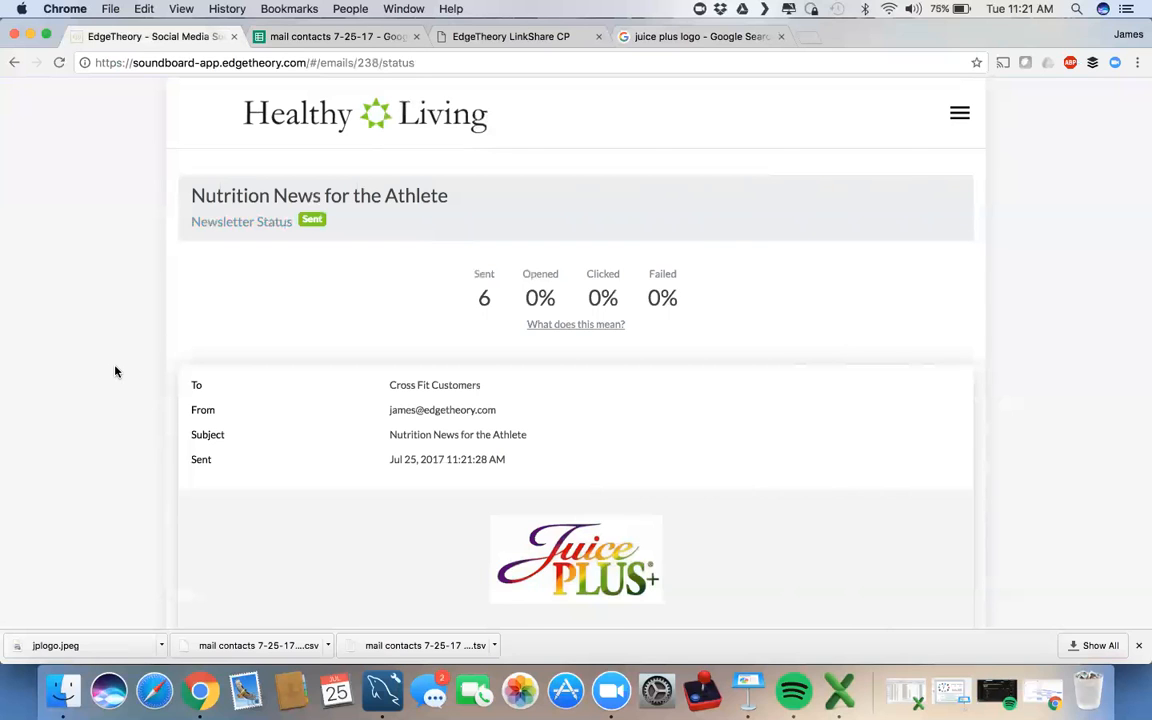
# Step: Review the sent Nutrition News for the Athlete status page, then bring up the site navigation menu
pyautogui.scroll(-4, 115, 372)
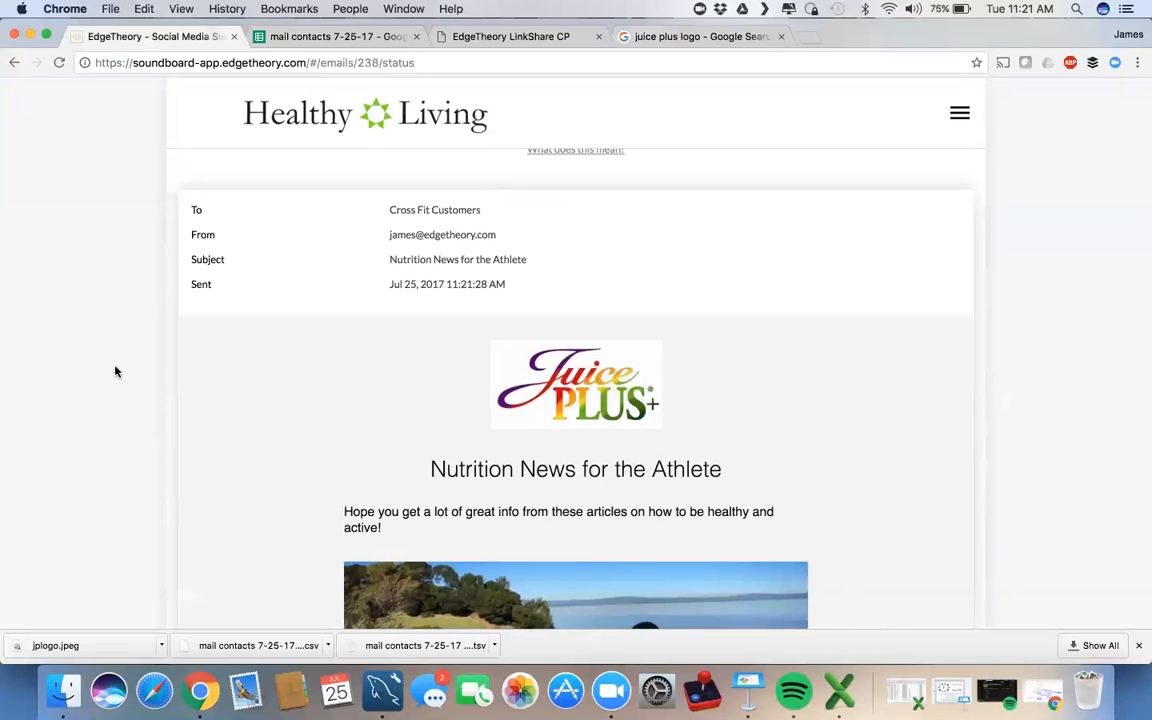
pyautogui.scroll(-8, 219, 456)
pyautogui.scroll(-5, 219, 456)
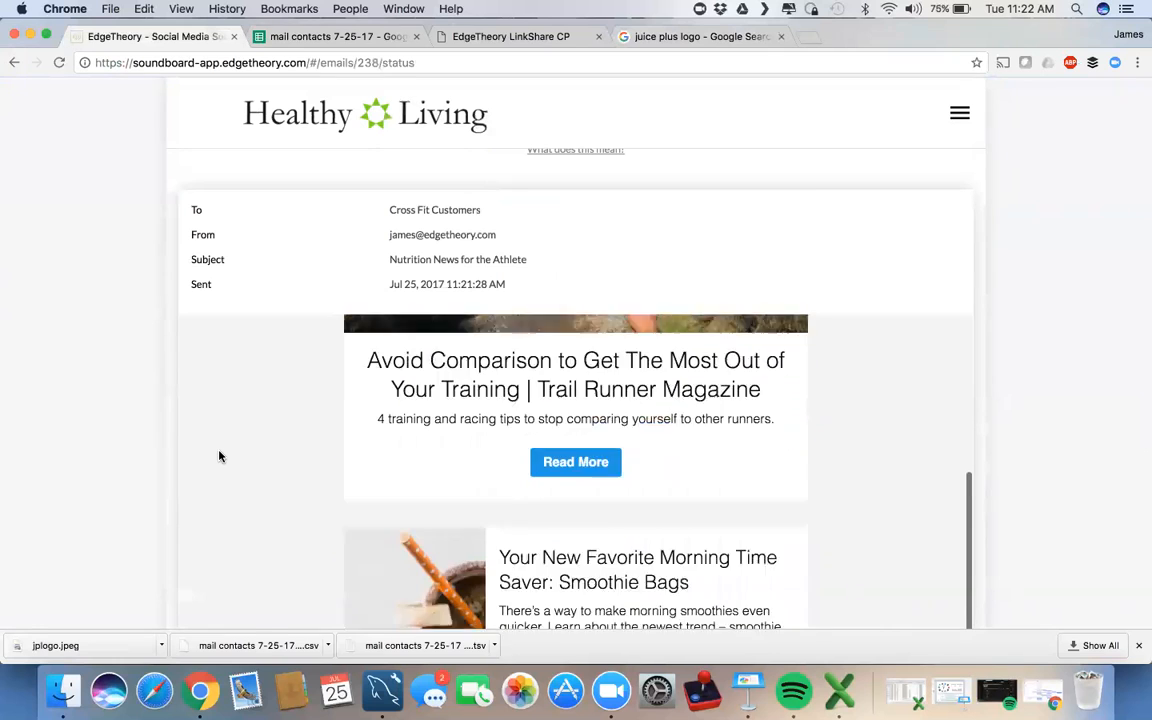
pyautogui.scroll(9, 219, 456)
pyautogui.scroll(10, 219, 456)
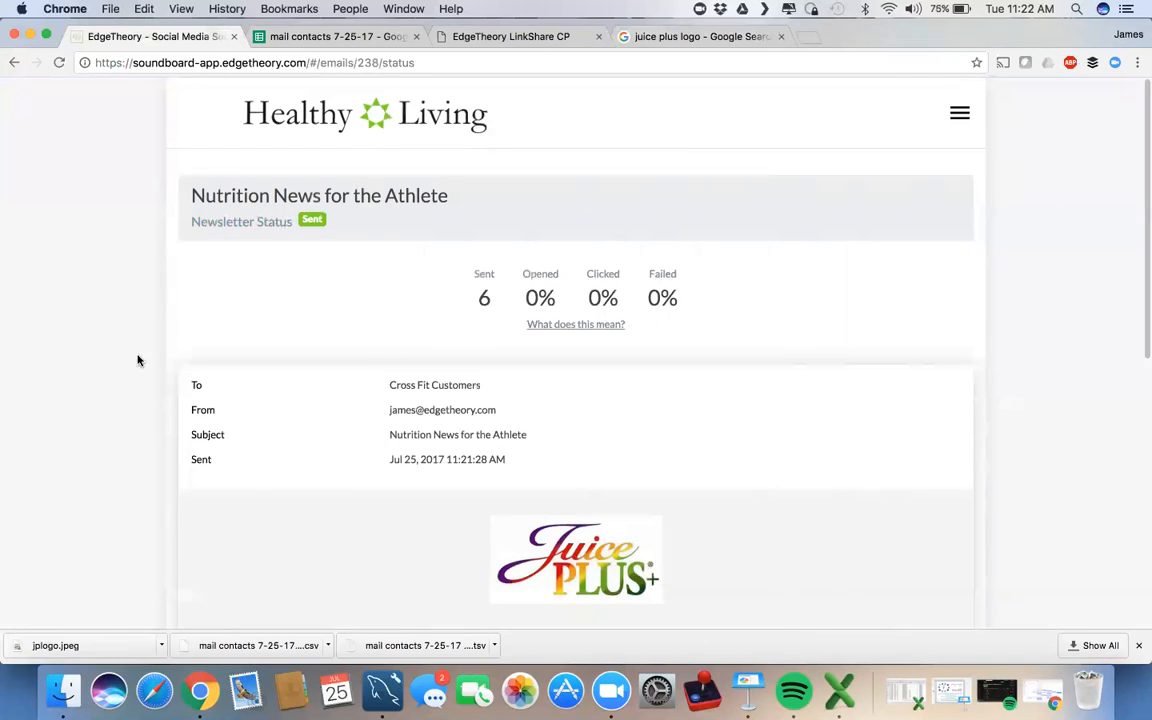
pyautogui.click(960, 116)
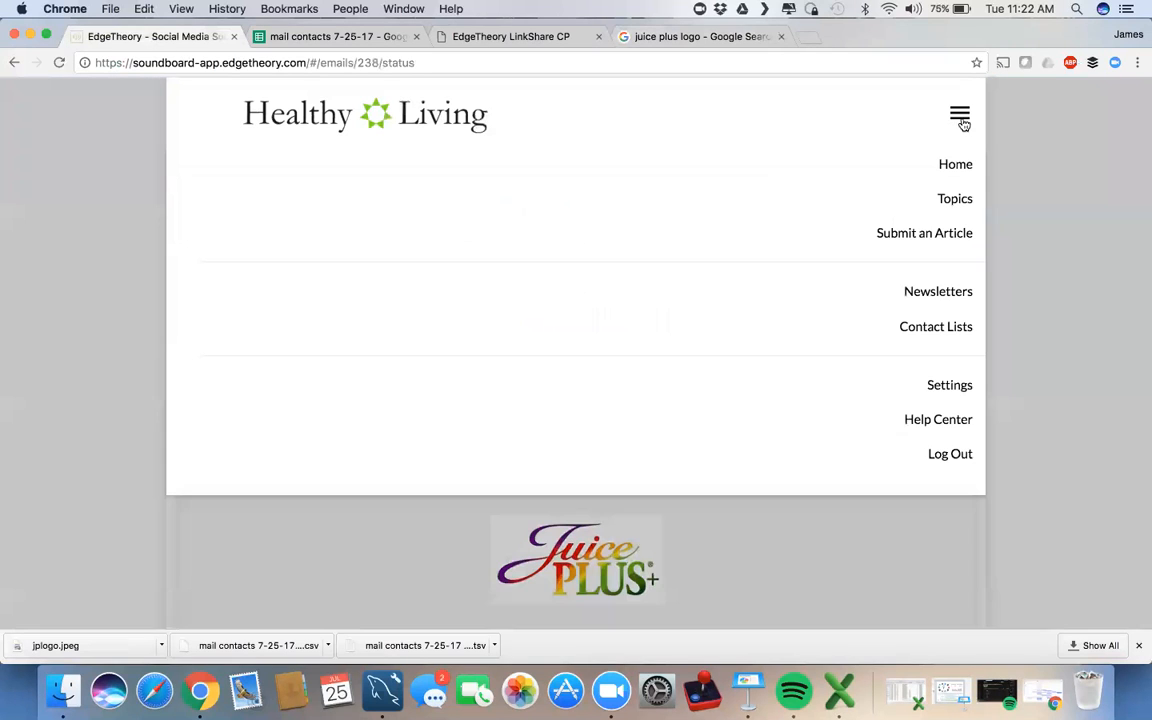
# Step: Go to the newsletters list and view stats for the 7/20/17 Busy Moms newsletter
pyautogui.click(926, 292)
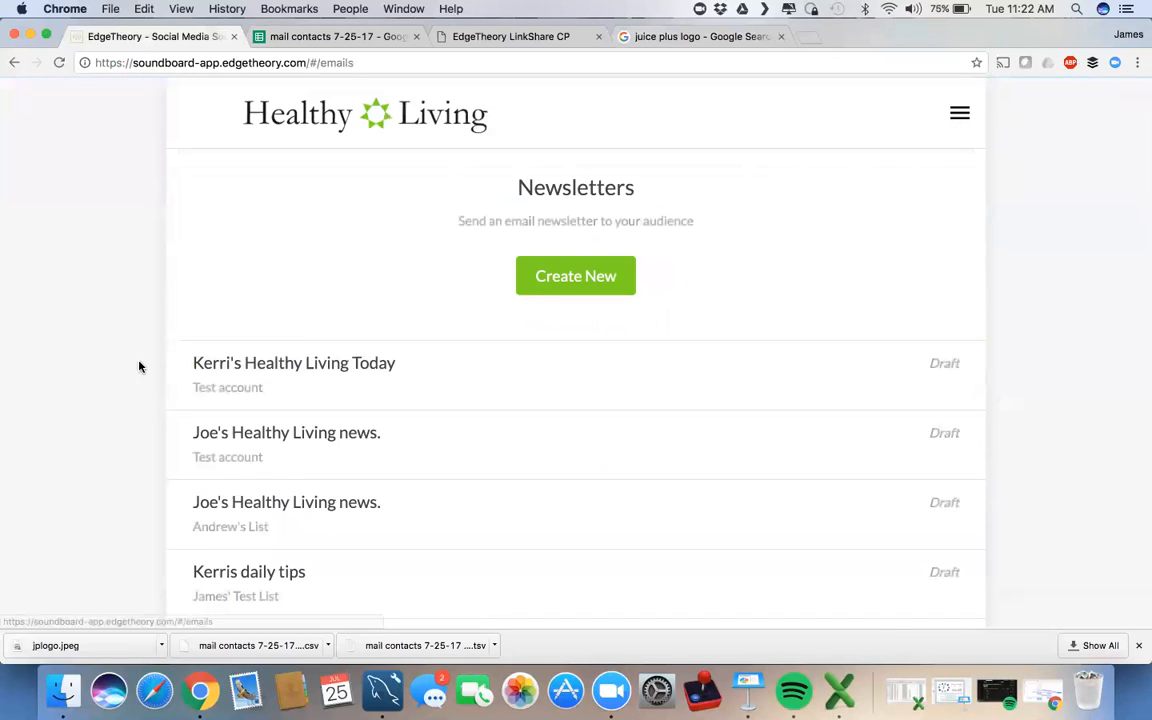
pyautogui.scroll(-8, 594, 379)
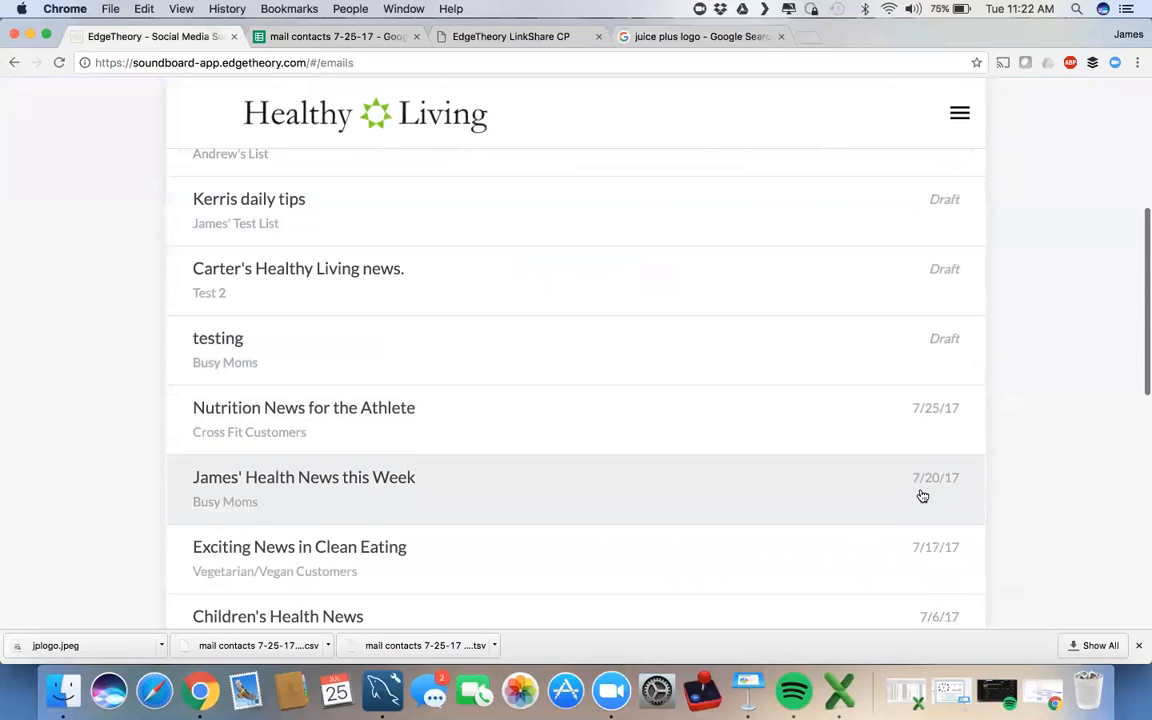
pyautogui.scroll(-4, 920, 496)
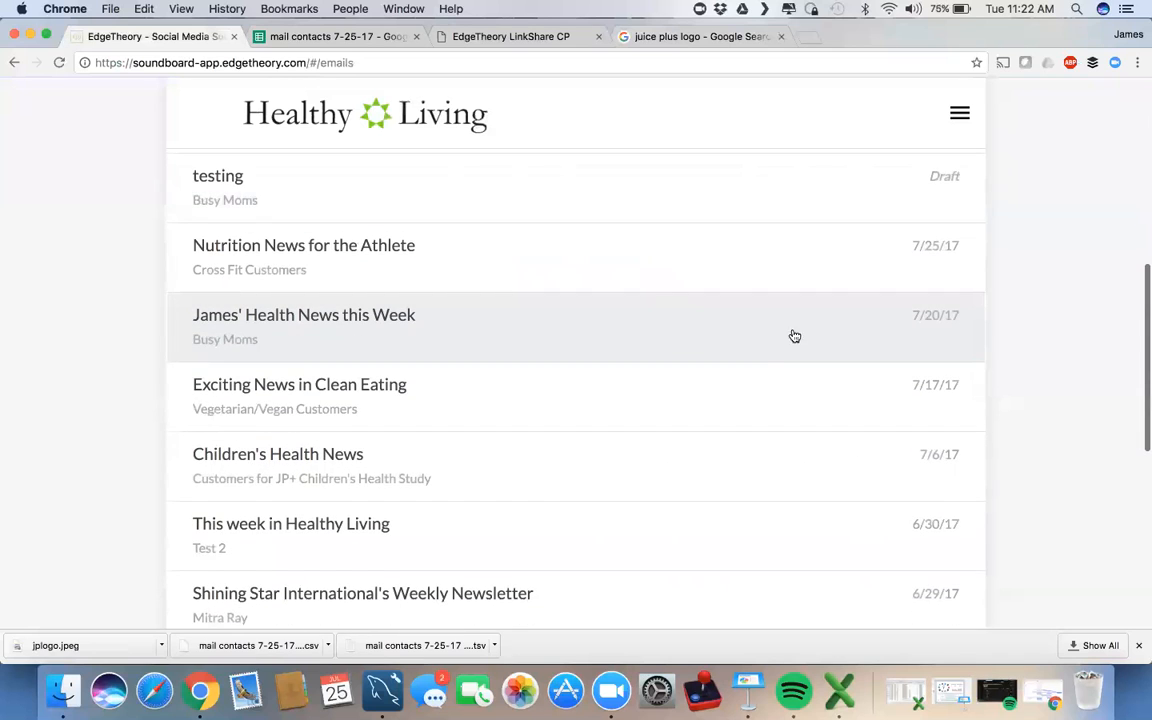
pyautogui.click(768, 348)
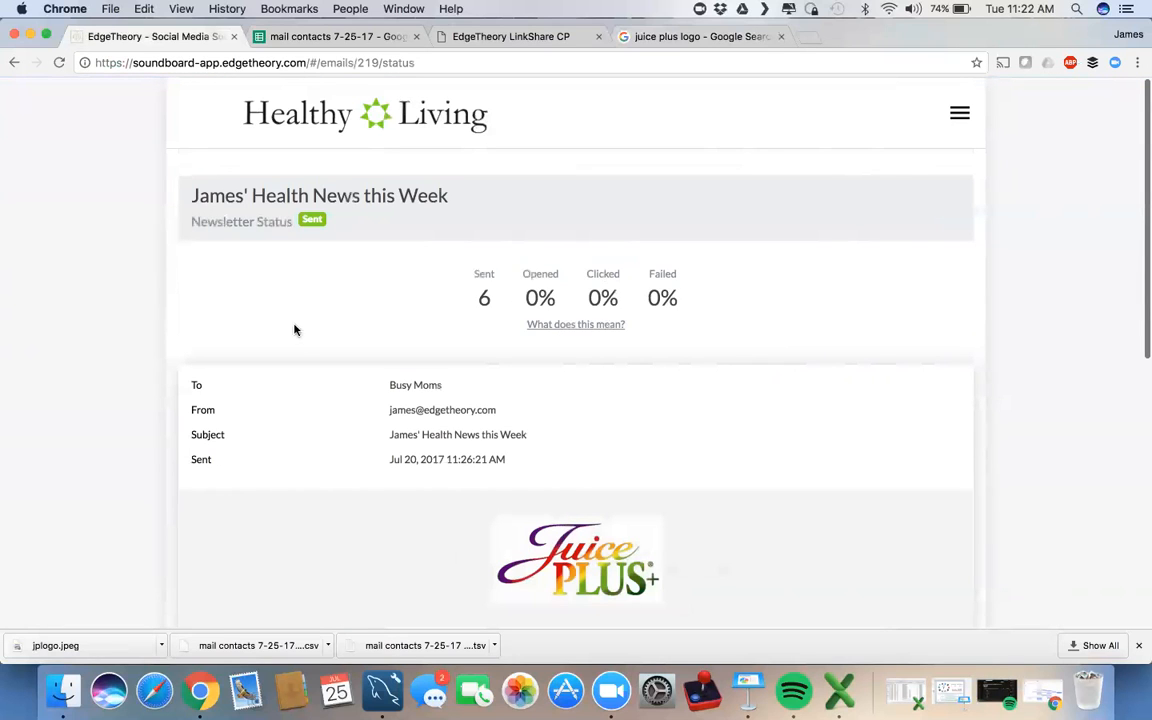
# Step: View the stats of the Exciting News in Clean Eating newsletter
pyautogui.hscroll(-5, 291, 328)
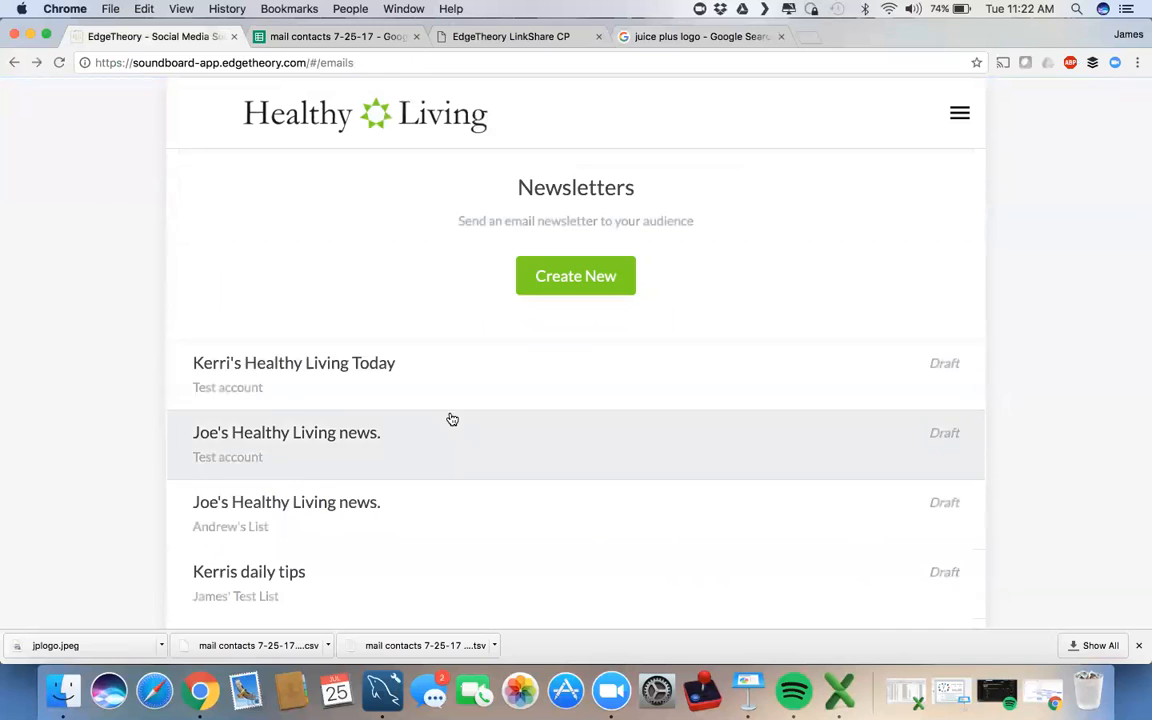
pyautogui.scroll(-3, 452, 419)
pyautogui.scroll(-4, 452, 419)
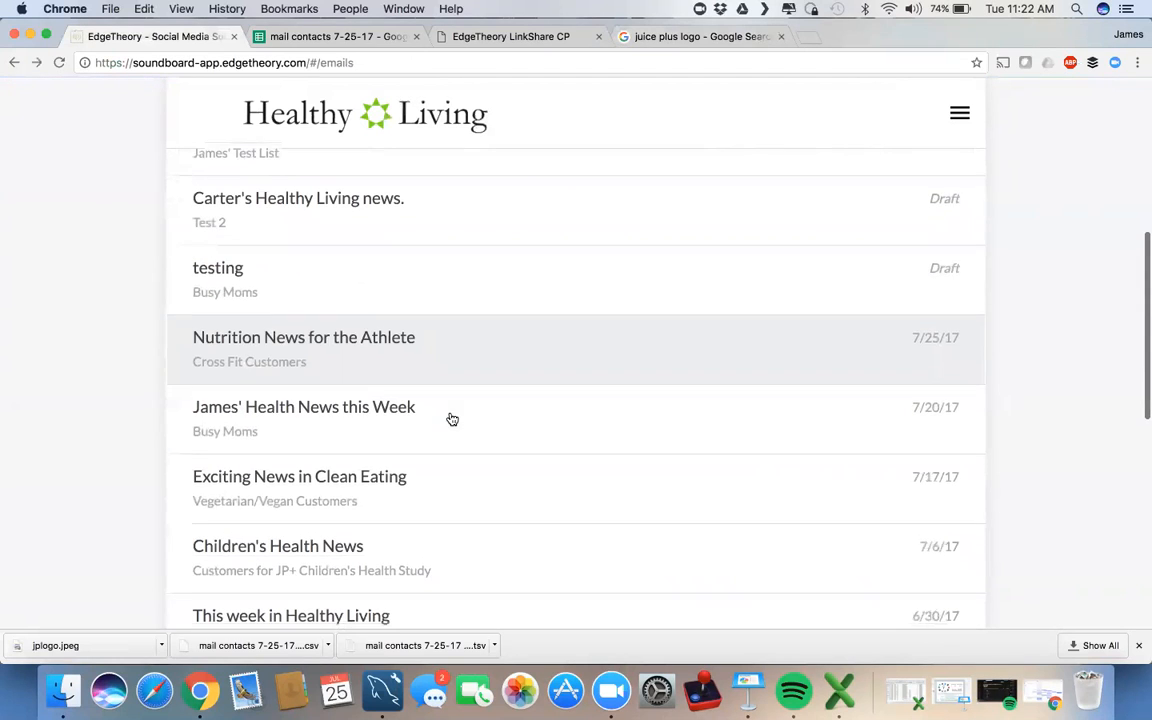
pyautogui.click(634, 496)
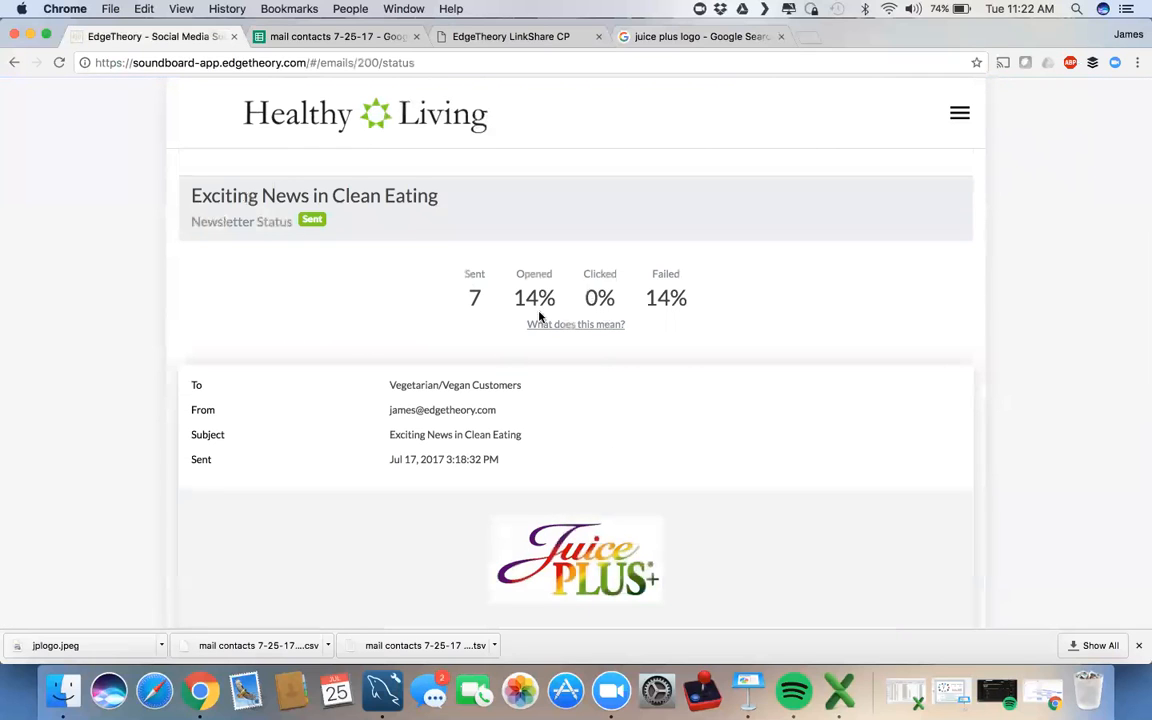
# Step: Look over the Clean Eating stats, then return to the Healthy Living home feed
pyautogui.scroll(-4, 310, 328)
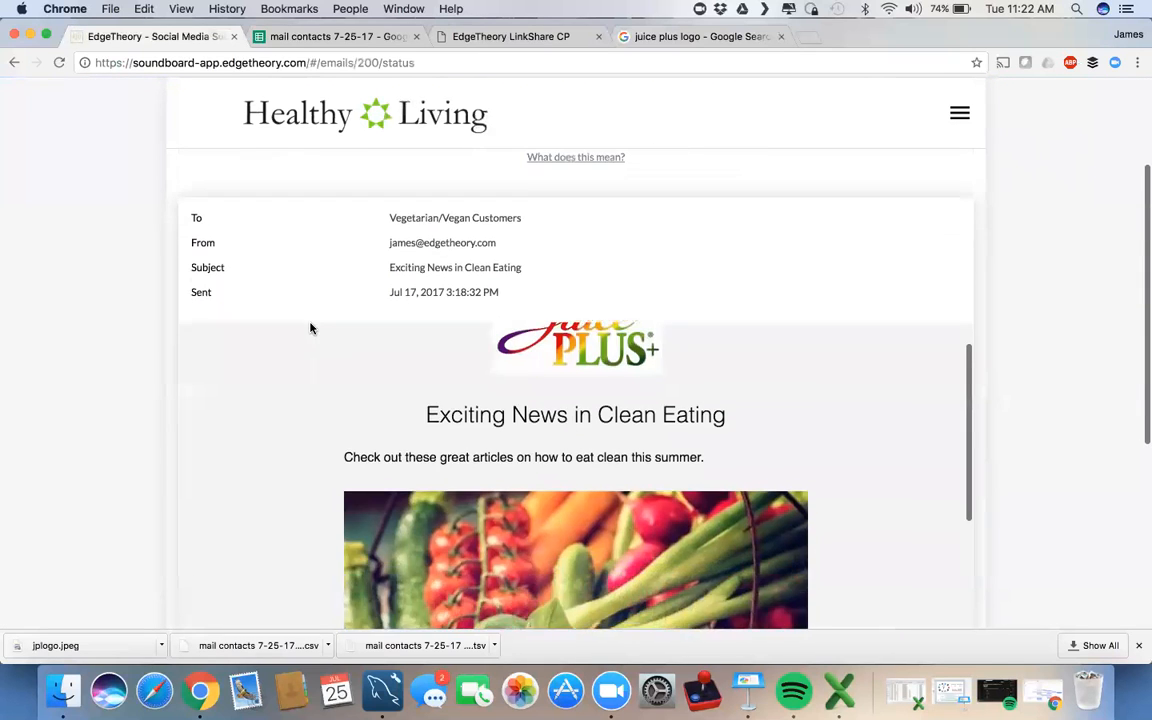
pyautogui.scroll(4, 310, 328)
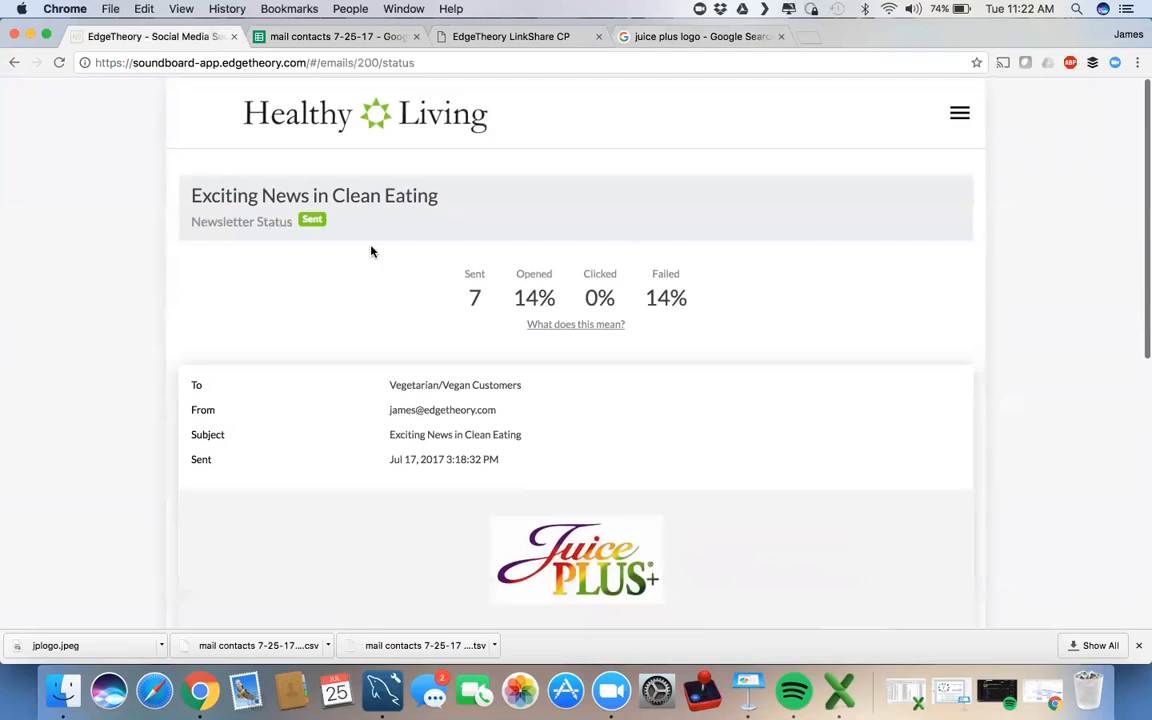
pyautogui.click(405, 108)
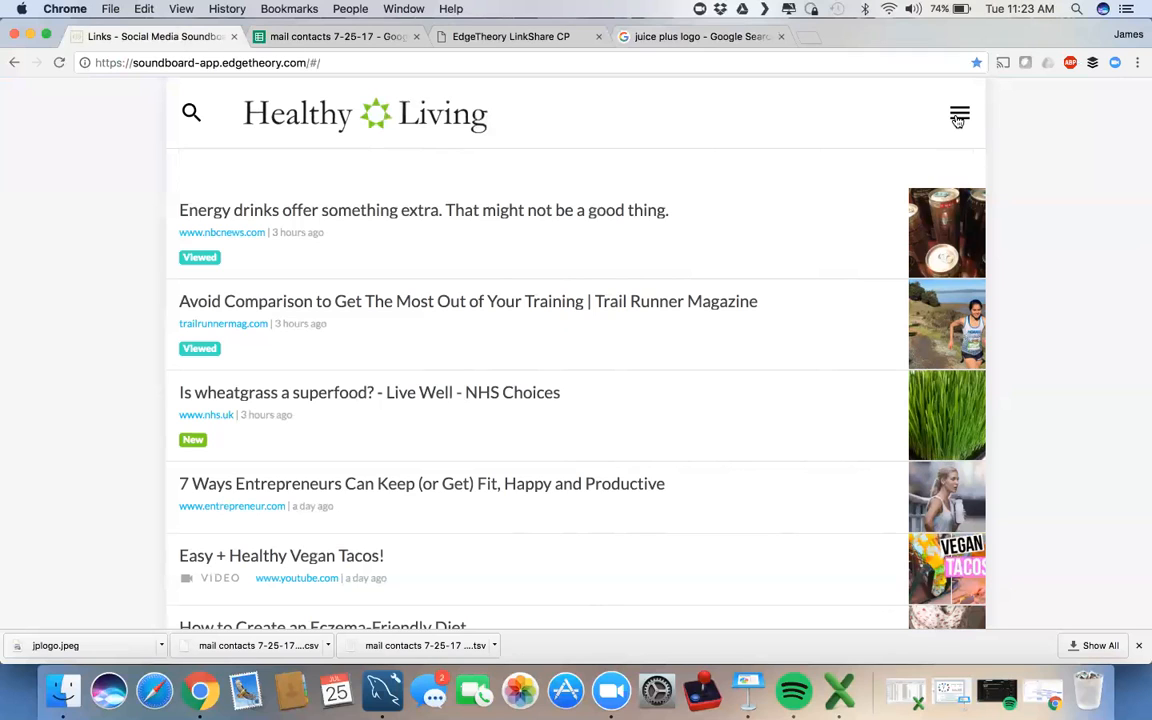
pyautogui.click(960, 115)
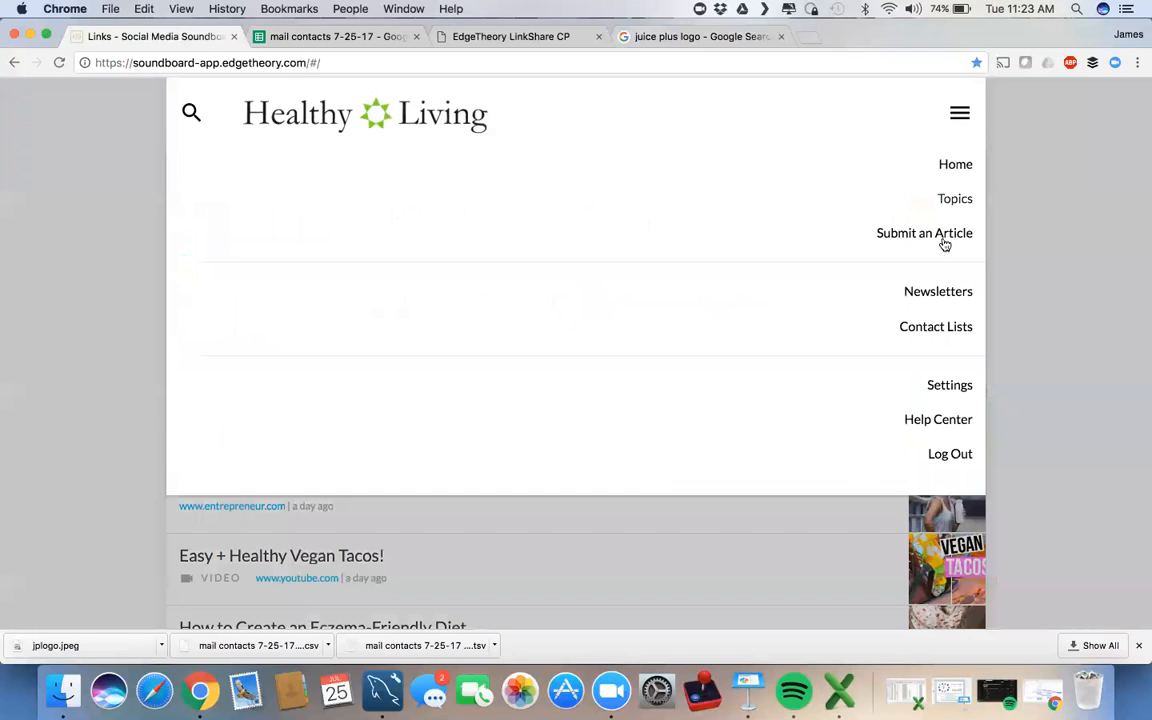
pyautogui.click(929, 334)
pyautogui.scroll(-2, 795, 334)
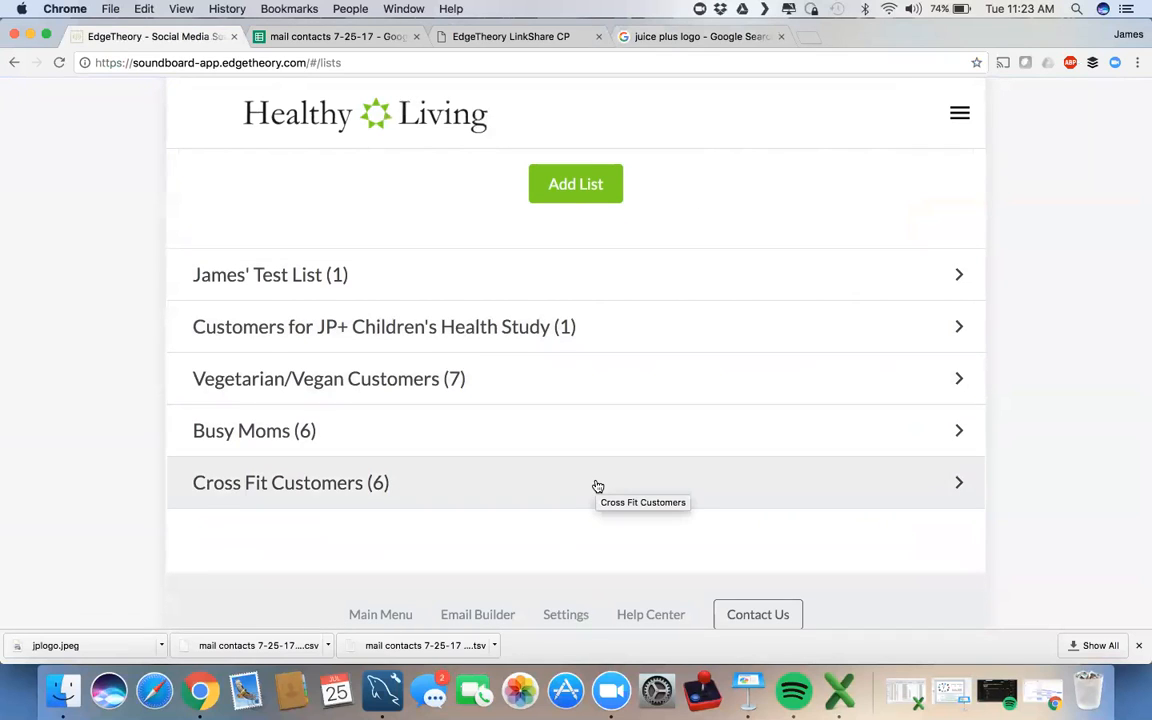
pyautogui.scroll(3, 597, 486)
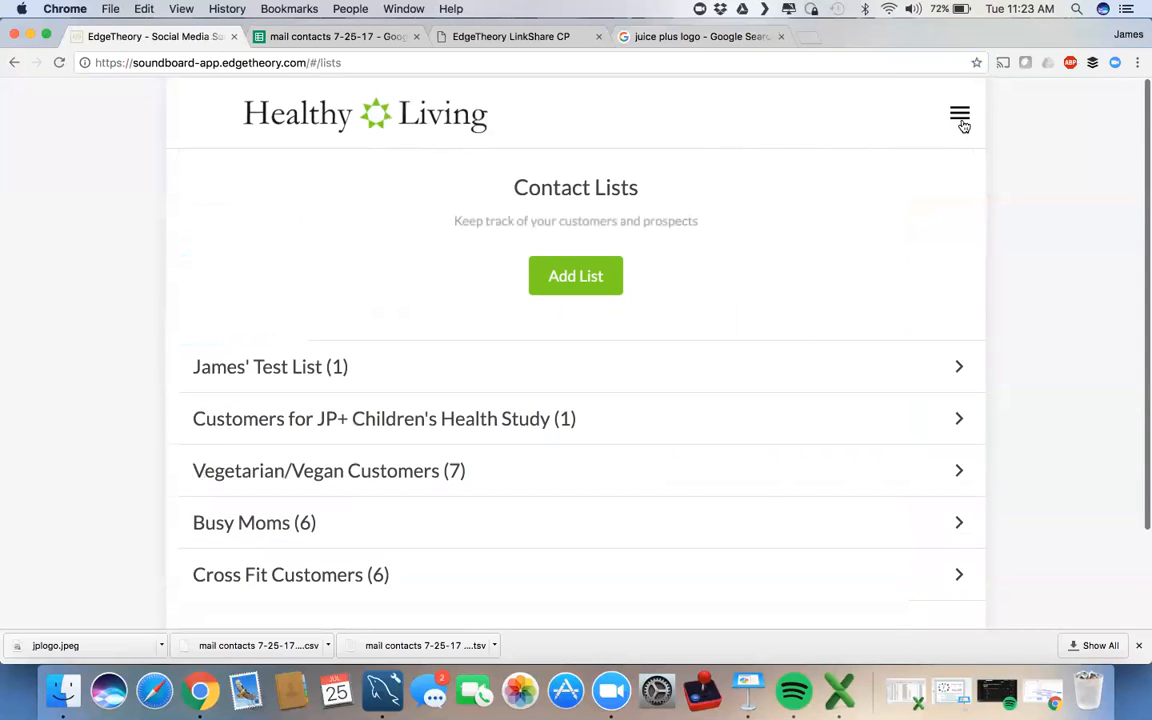
pyautogui.click(960, 117)
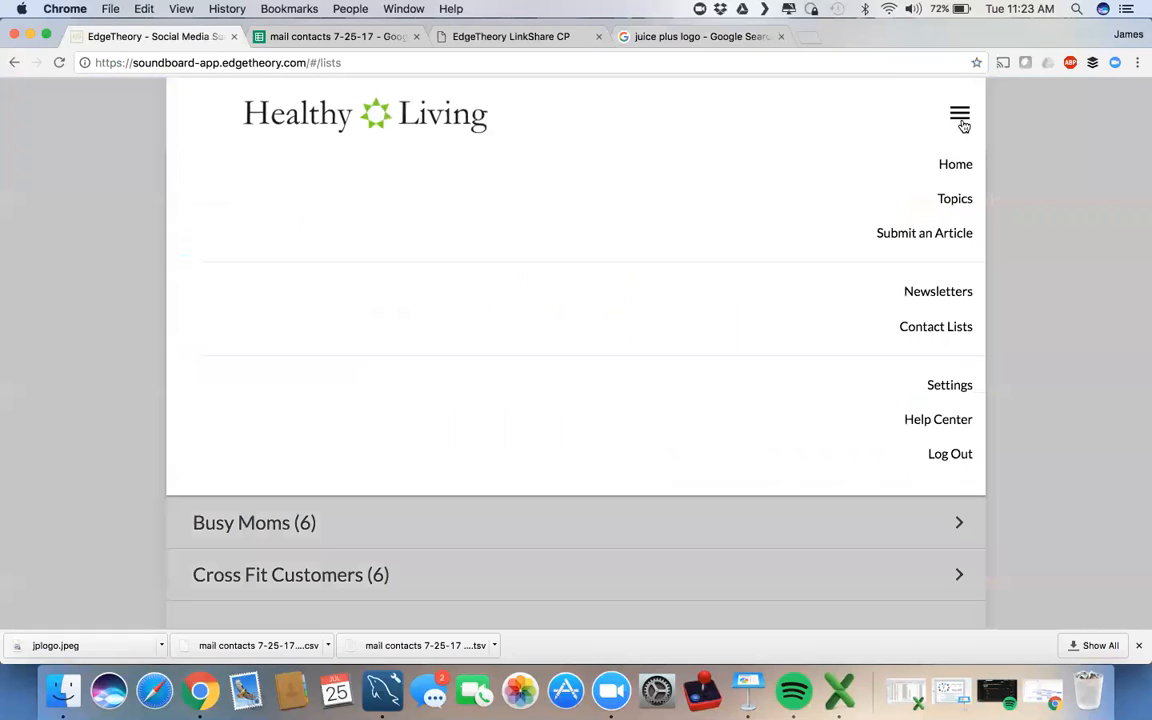
pyautogui.click(907, 294)
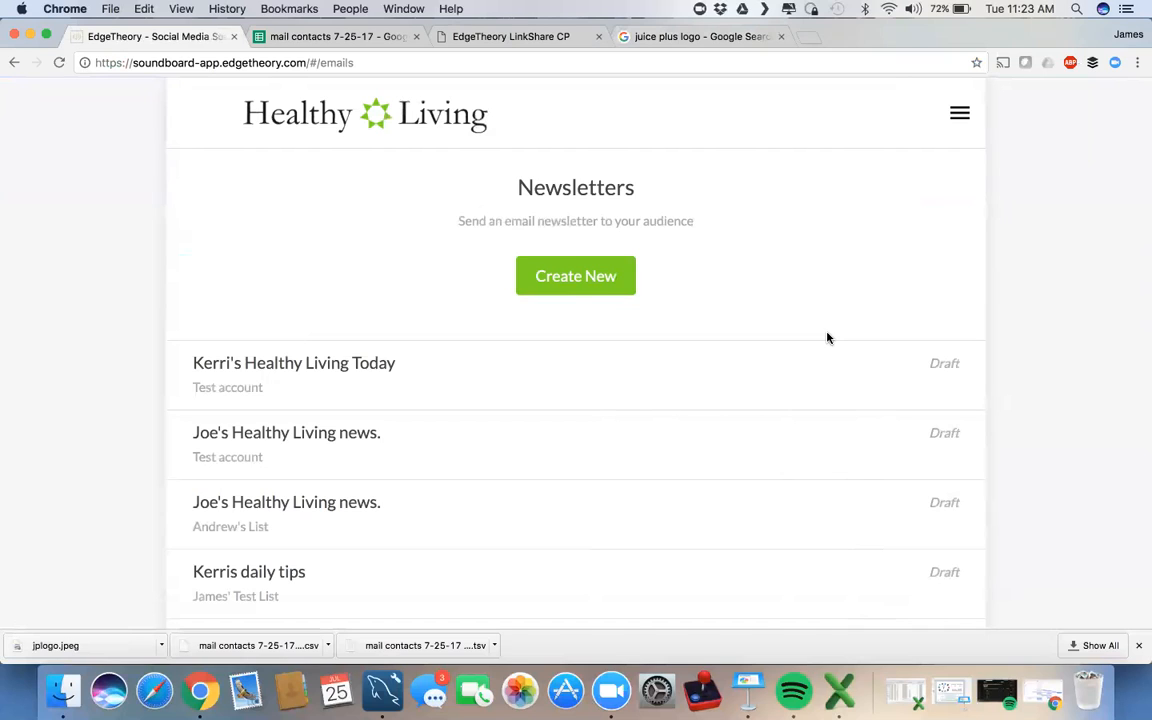
pyautogui.click(302, 120)
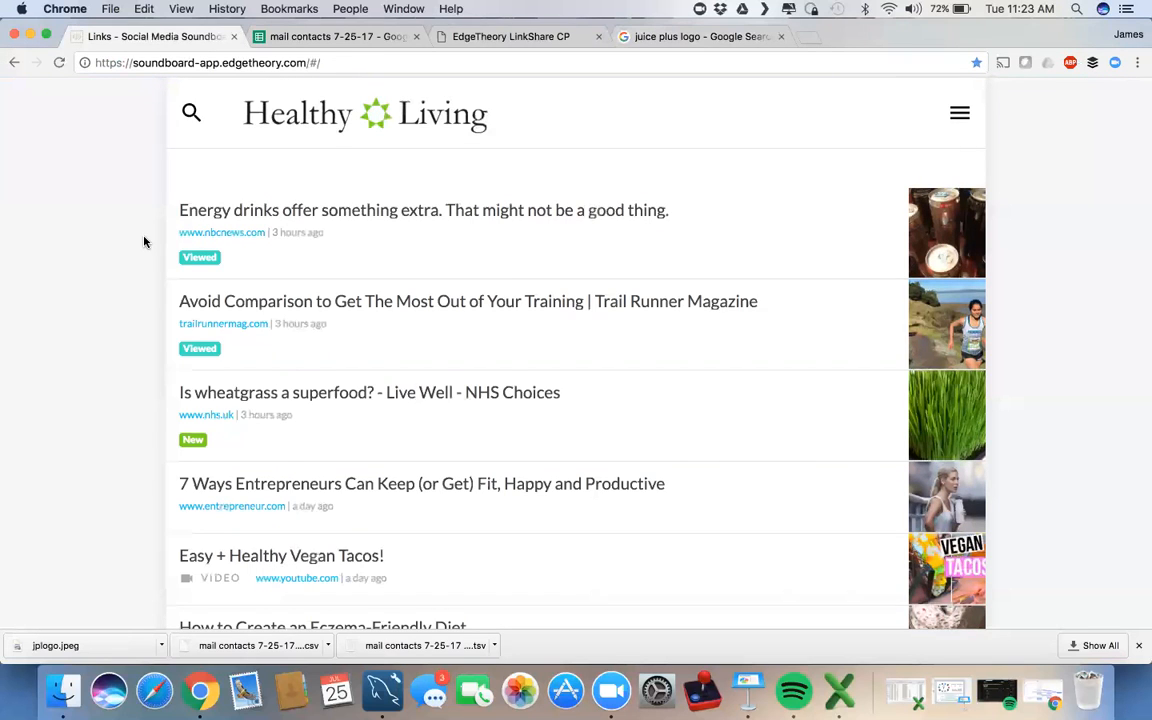
# Step: From the Newsletters page, open the Kerri's Healthy Living Today newsletter draft
pyautogui.click(959, 116)
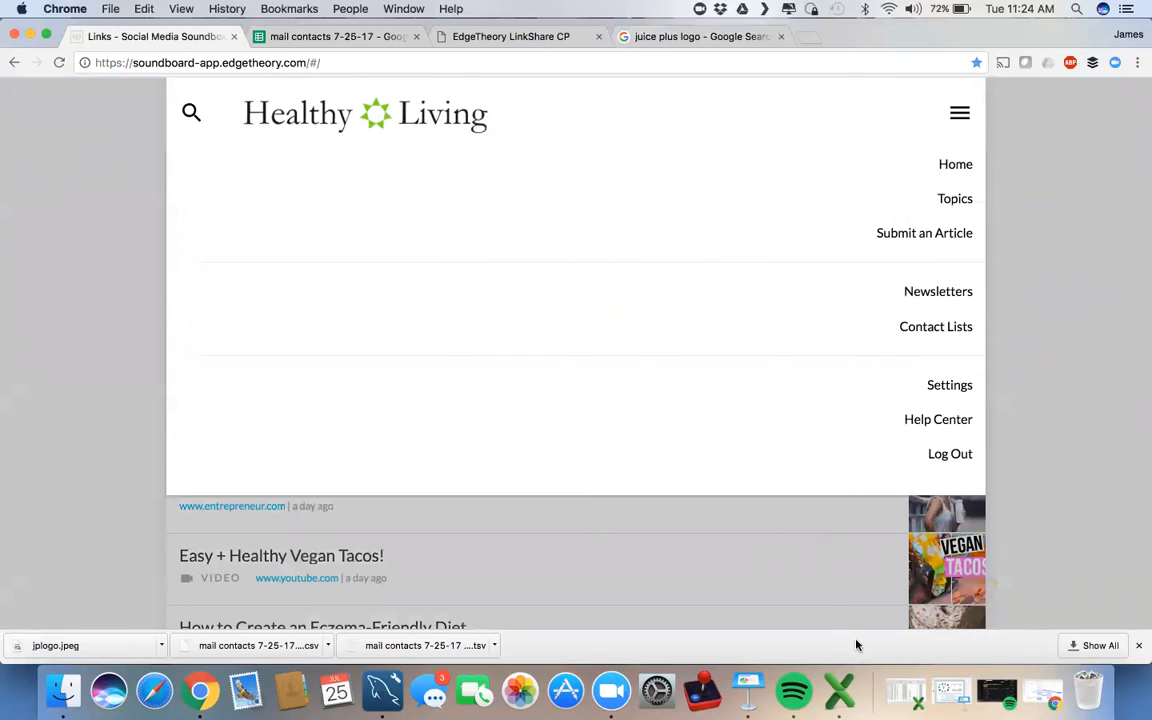
pyautogui.click(940, 293)
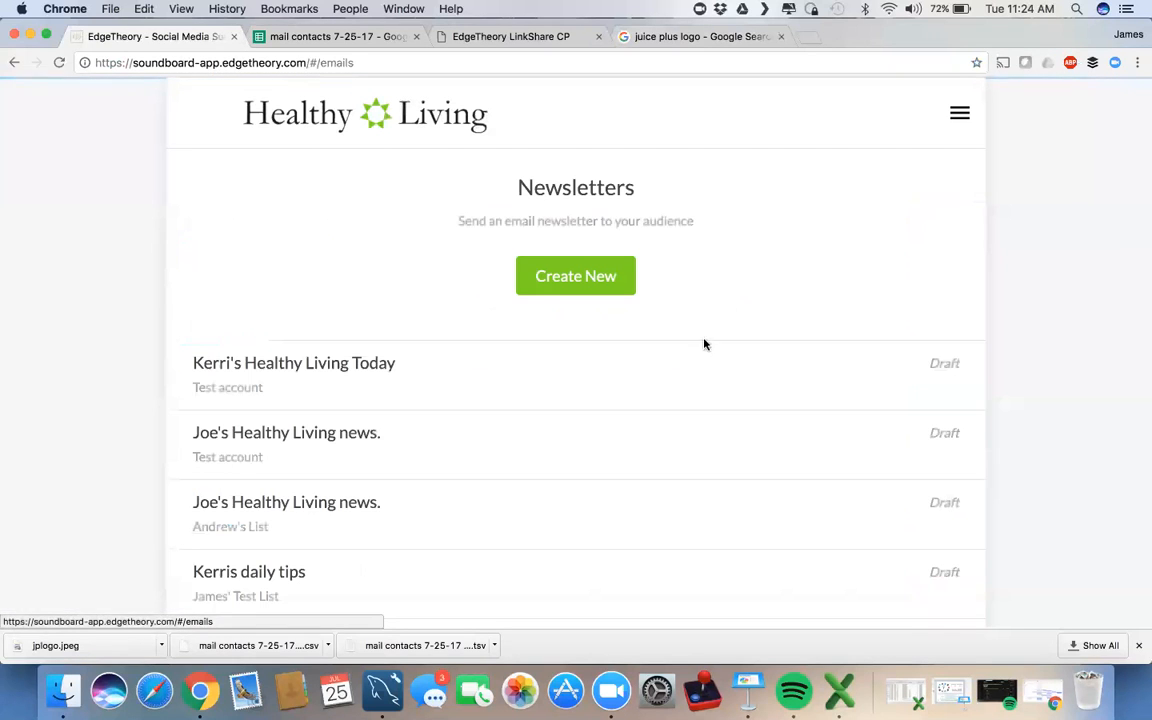
pyautogui.scroll(-2, 699, 347)
pyautogui.scroll(-3, 702, 347)
pyautogui.scroll(3, 702, 347)
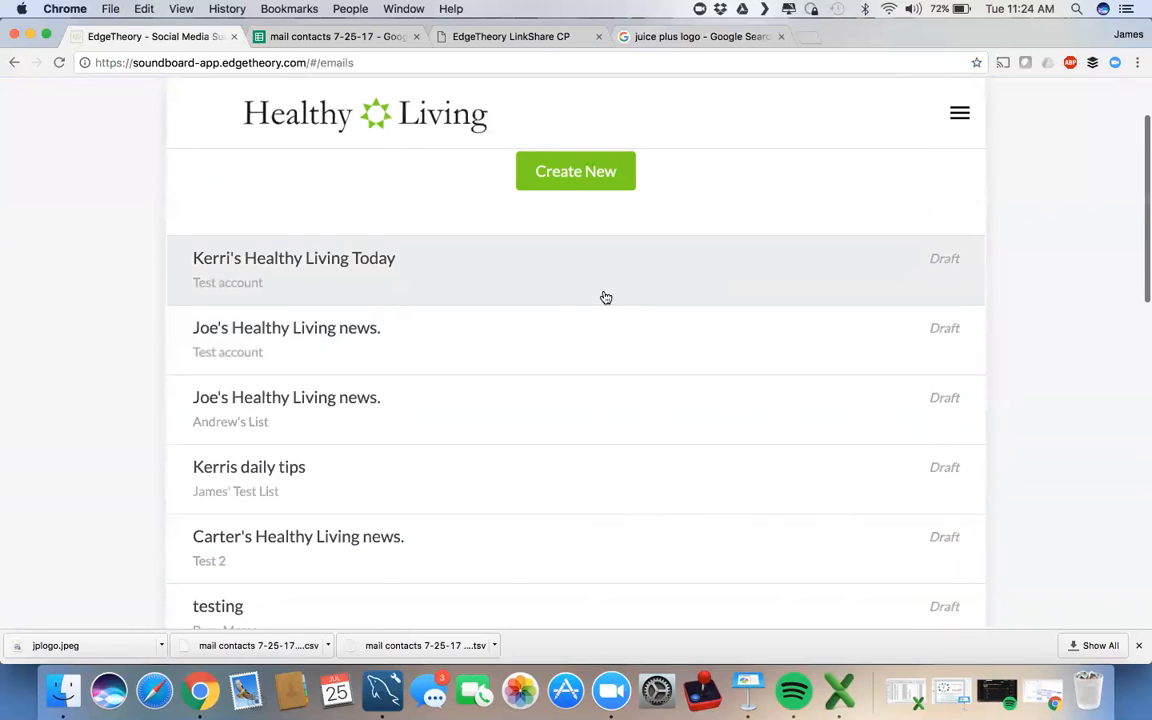
pyautogui.click(605, 297)
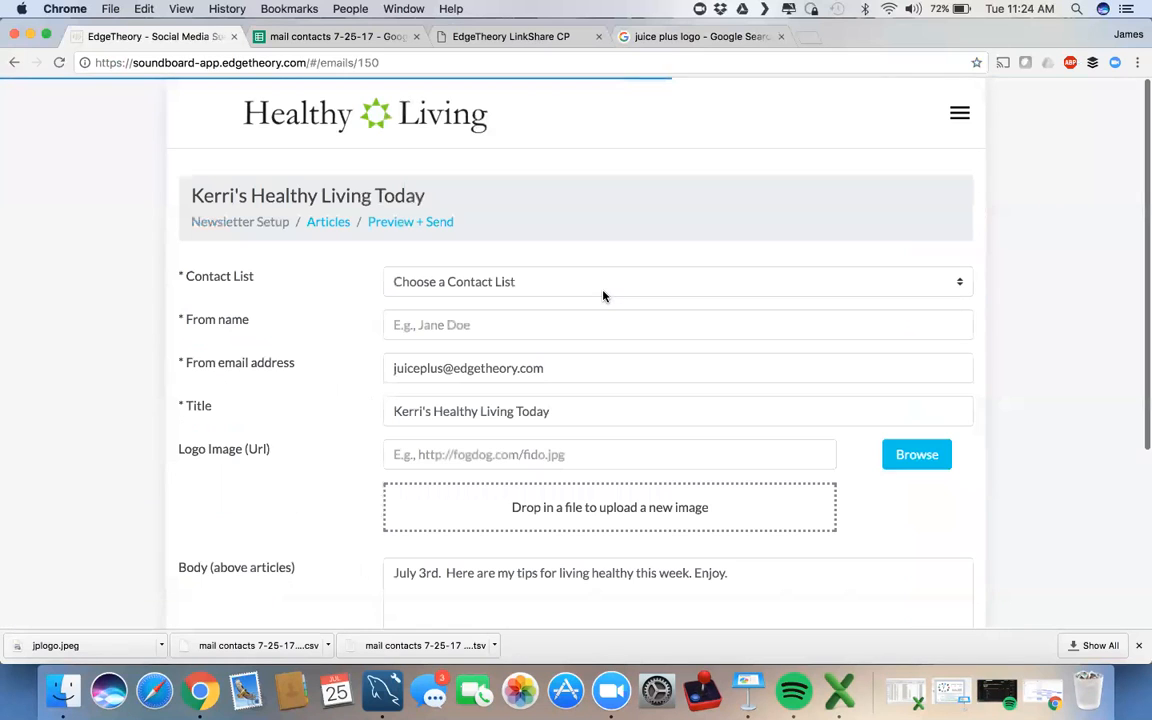
# Step: Go to the draft's Articles step and load more articles with Show More
pyautogui.click(330, 221)
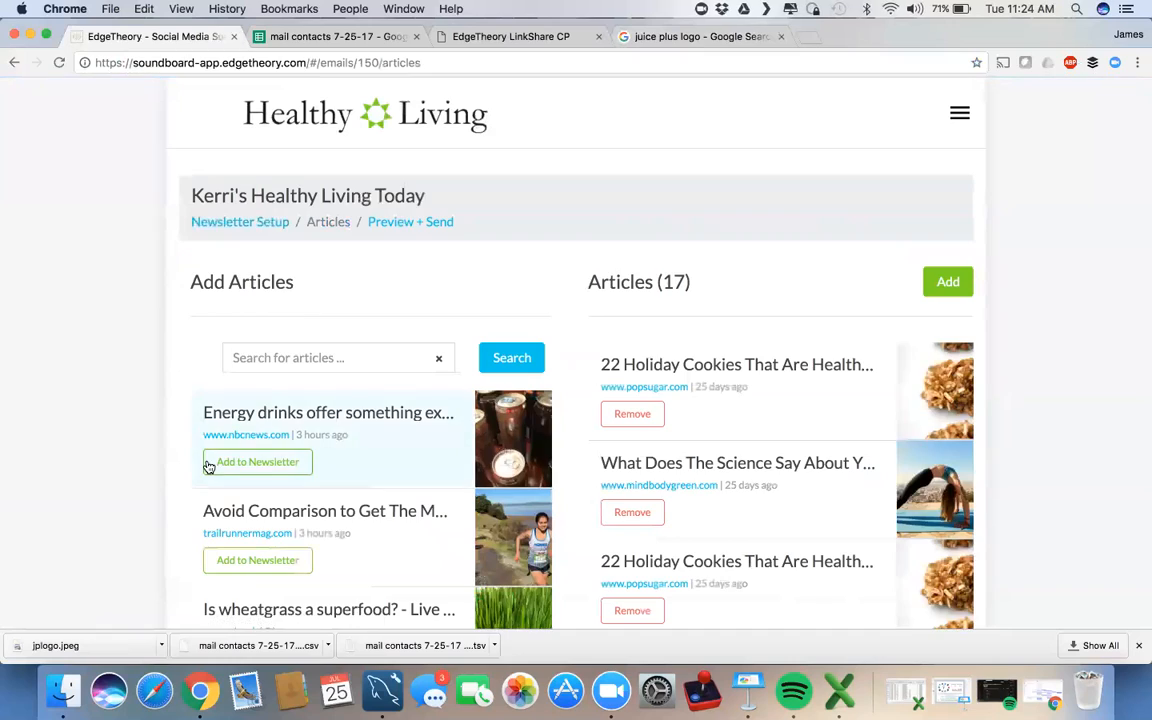
pyautogui.scroll(-10, 208, 466)
pyautogui.scroll(-10, 208, 466)
pyautogui.scroll(-10, 210, 458)
pyautogui.scroll(-6, 219, 441)
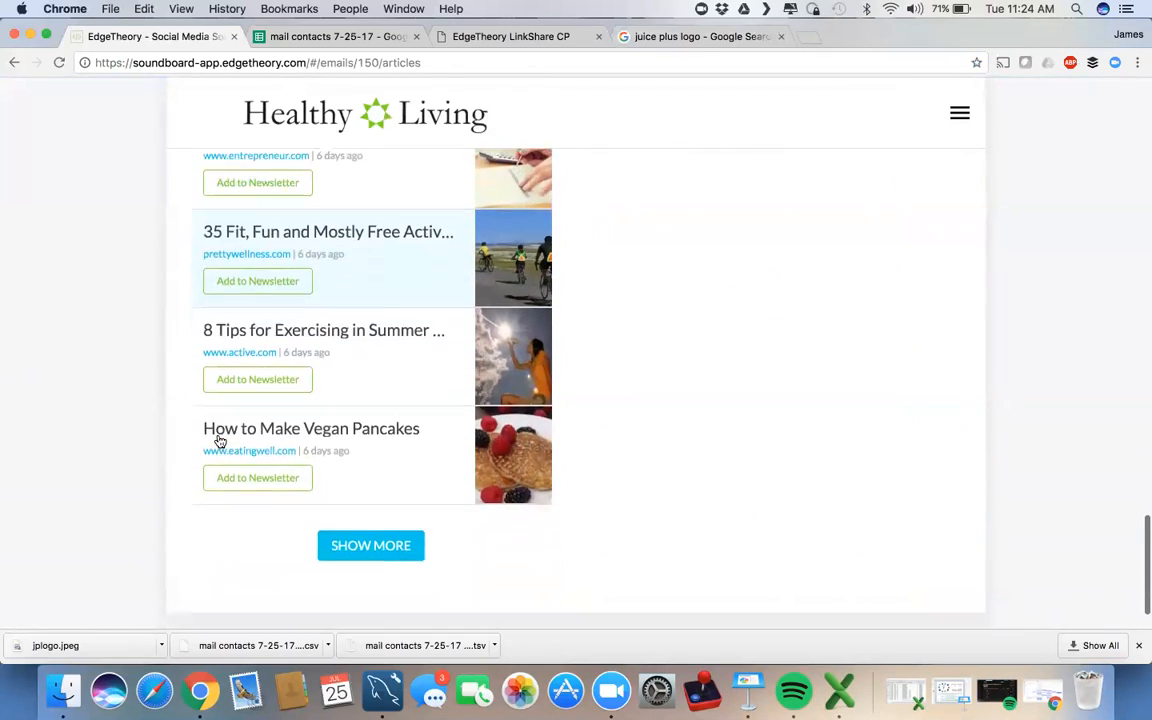
pyautogui.click(379, 543)
# Step: Browse the expanded article list, then return to the Healthy Living home feed
pyautogui.scroll(-5, 395, 453)
pyautogui.scroll(-4, 396, 455)
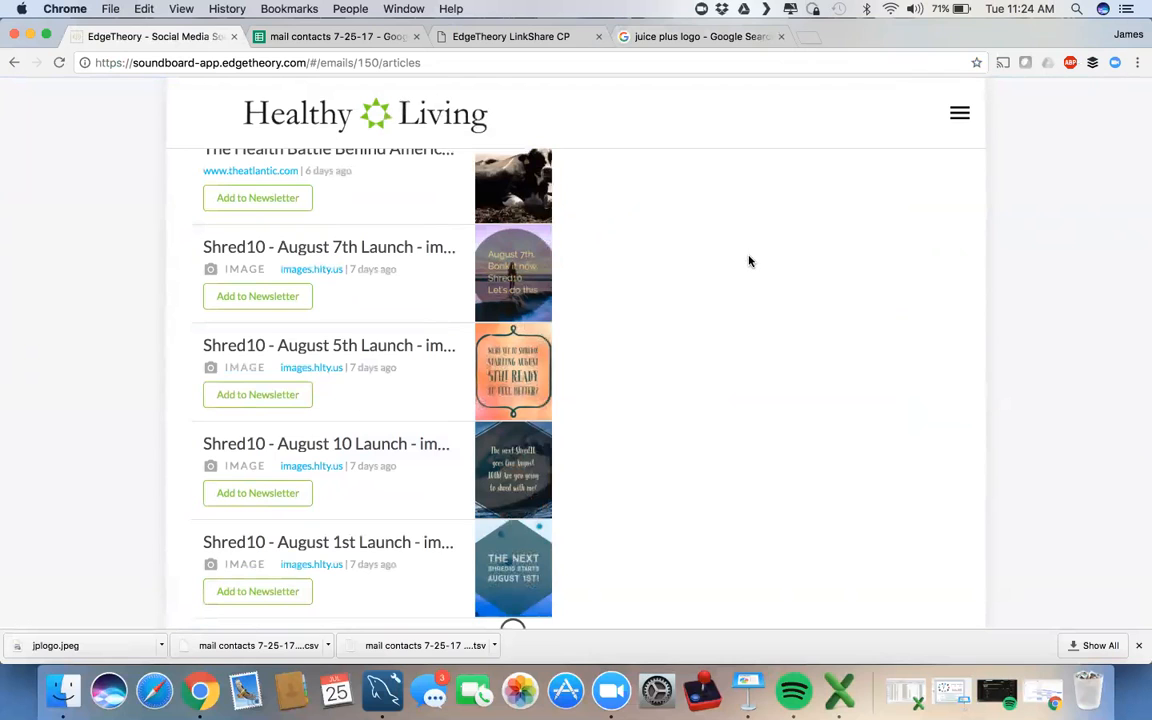
pyautogui.scroll(3, 749, 261)
pyautogui.scroll(8, 749, 261)
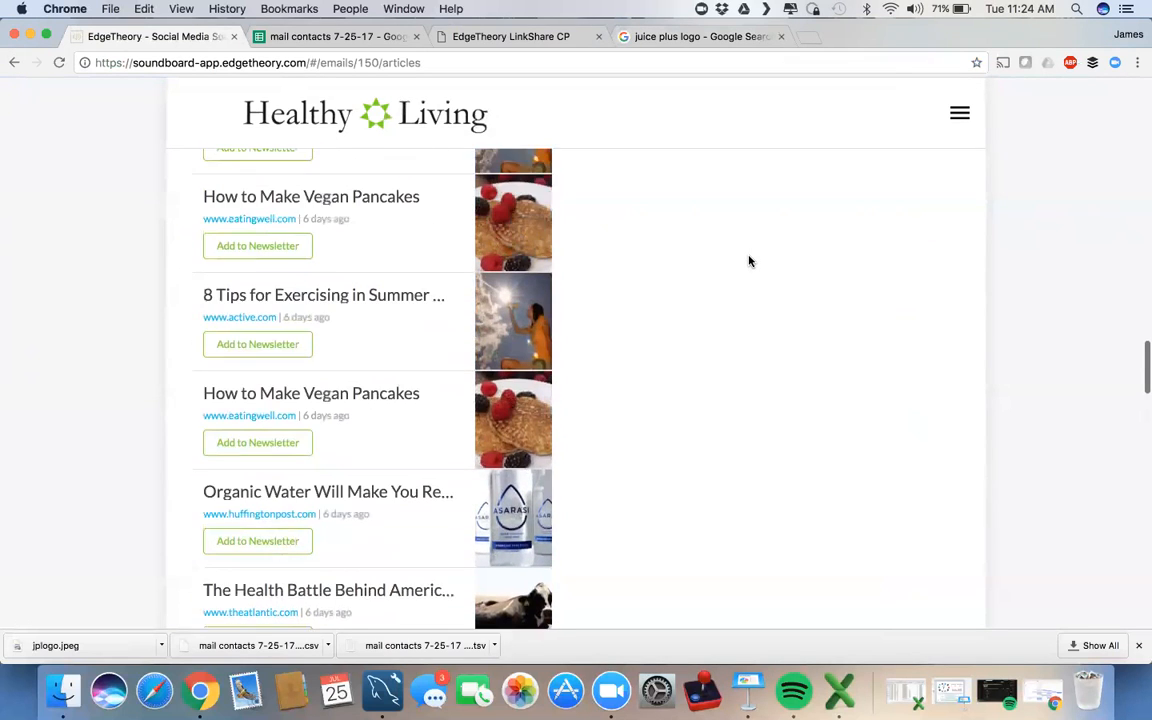
pyautogui.scroll(10, 749, 261)
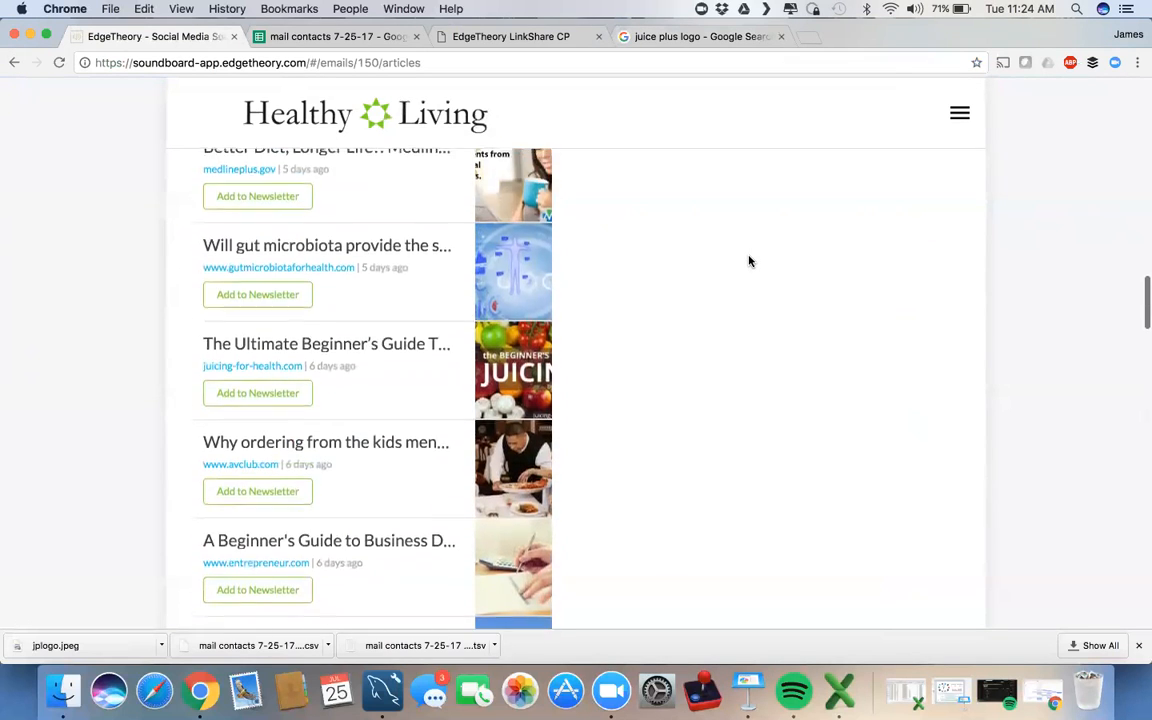
pyautogui.scroll(8, 749, 261)
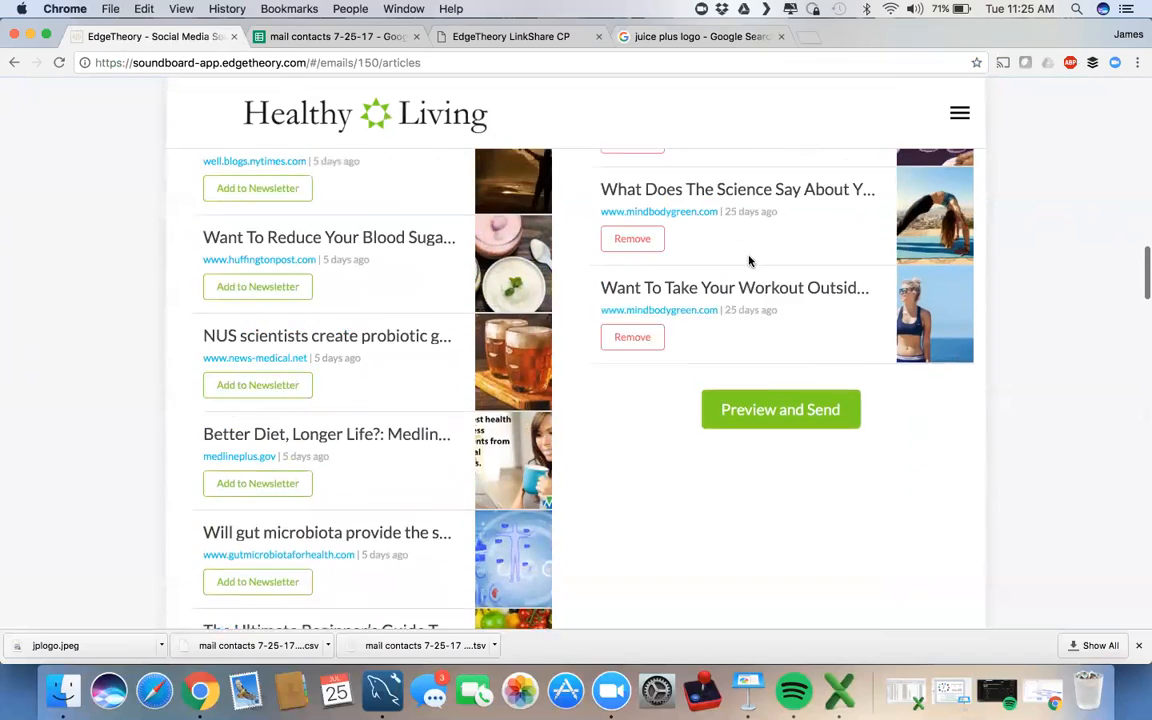
pyautogui.scroll(8, 749, 261)
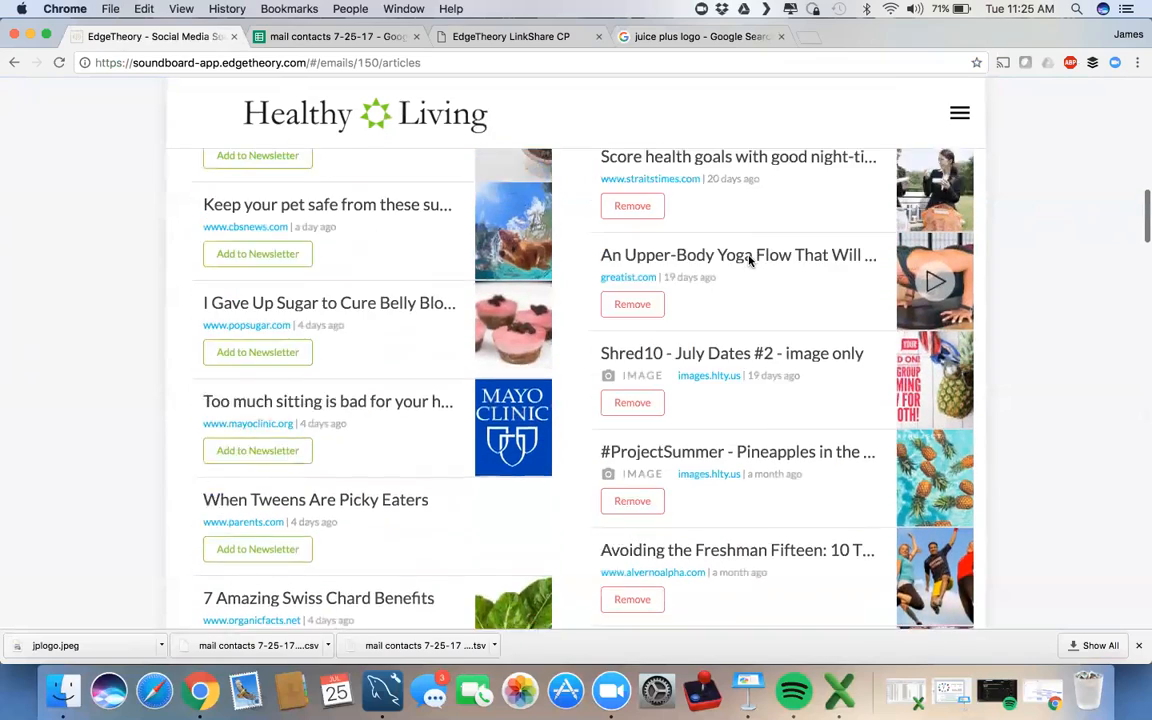
pyautogui.scroll(8, 749, 261)
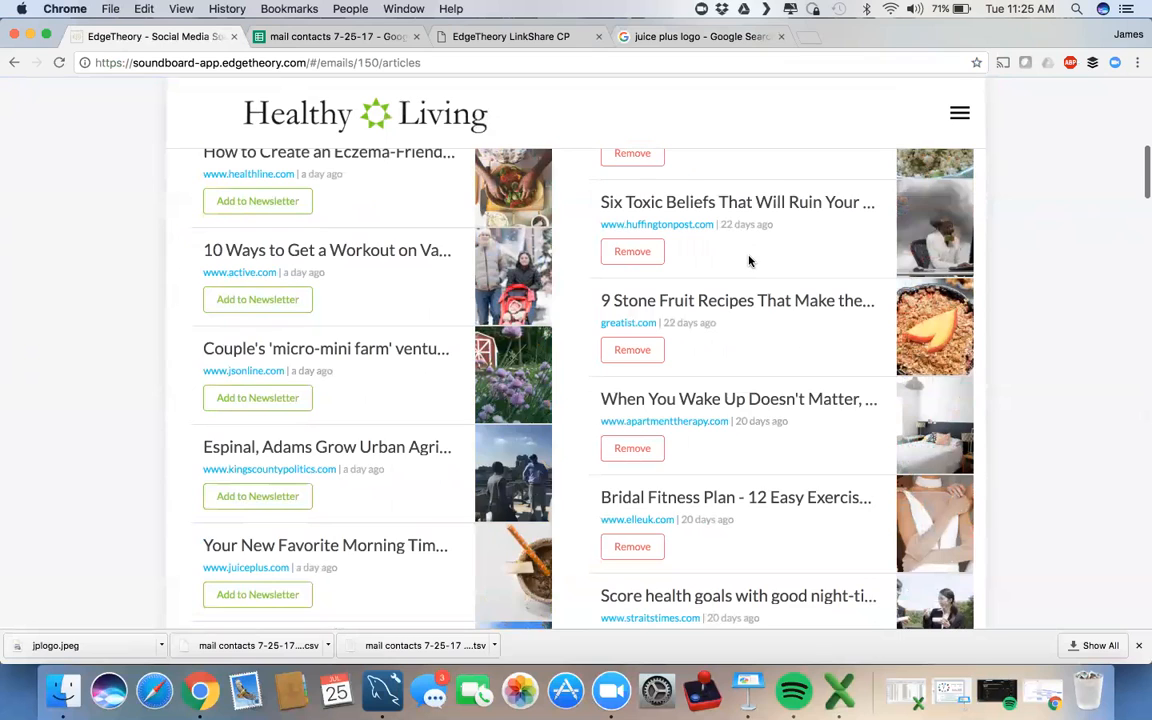
pyautogui.scroll(6, 749, 261)
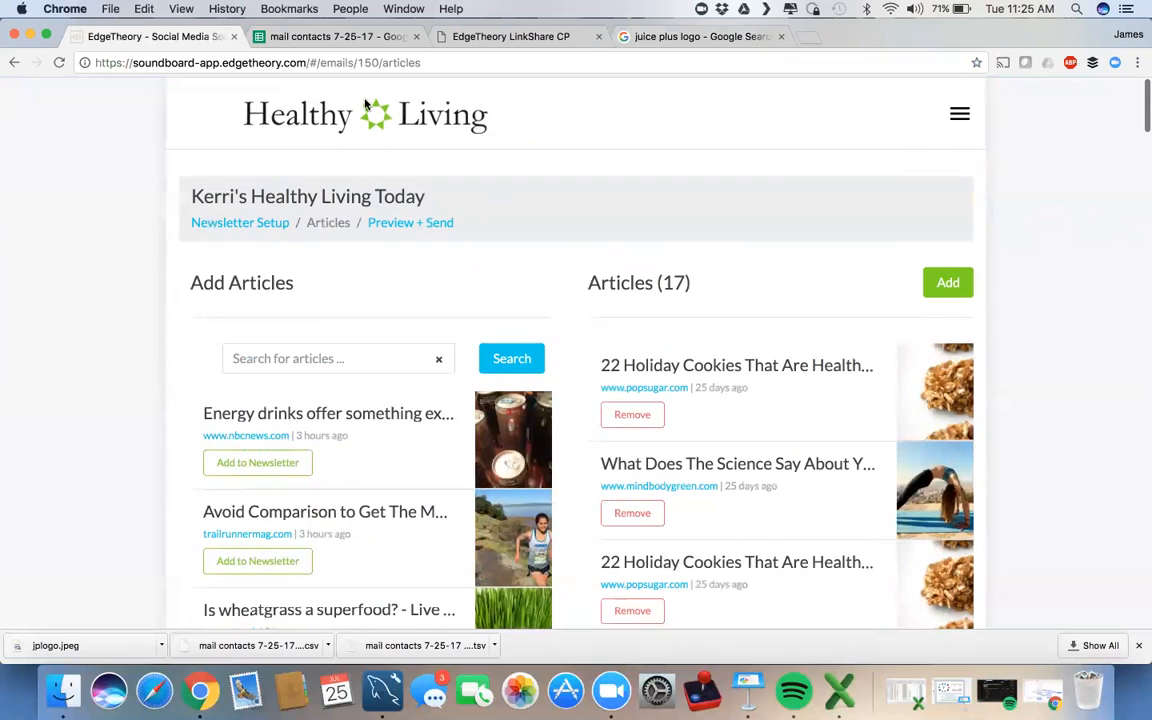
pyautogui.click(297, 118)
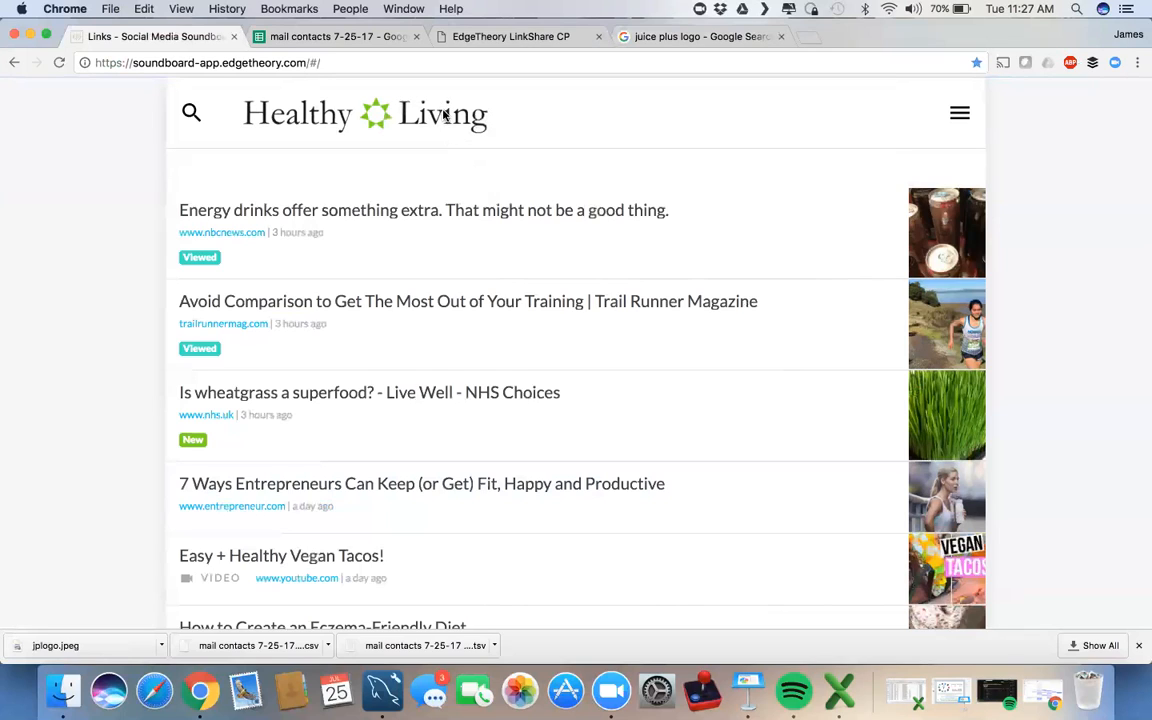
pyautogui.click(723, 247)
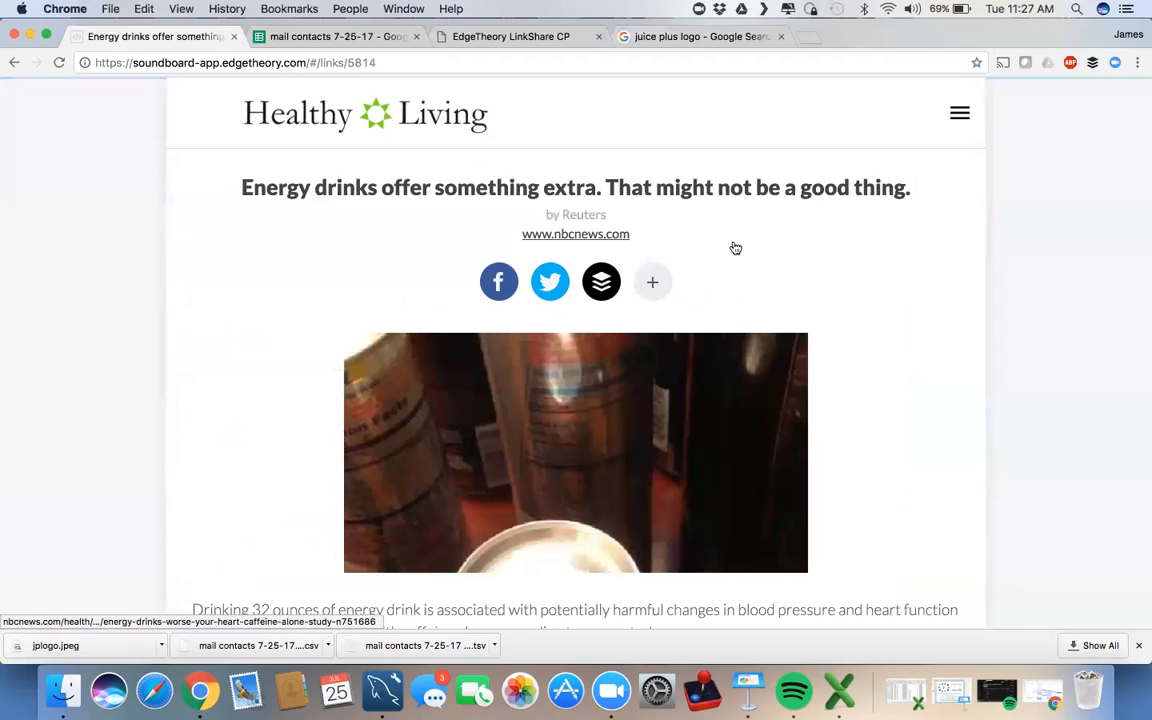
pyautogui.scroll(-5, 283, 314)
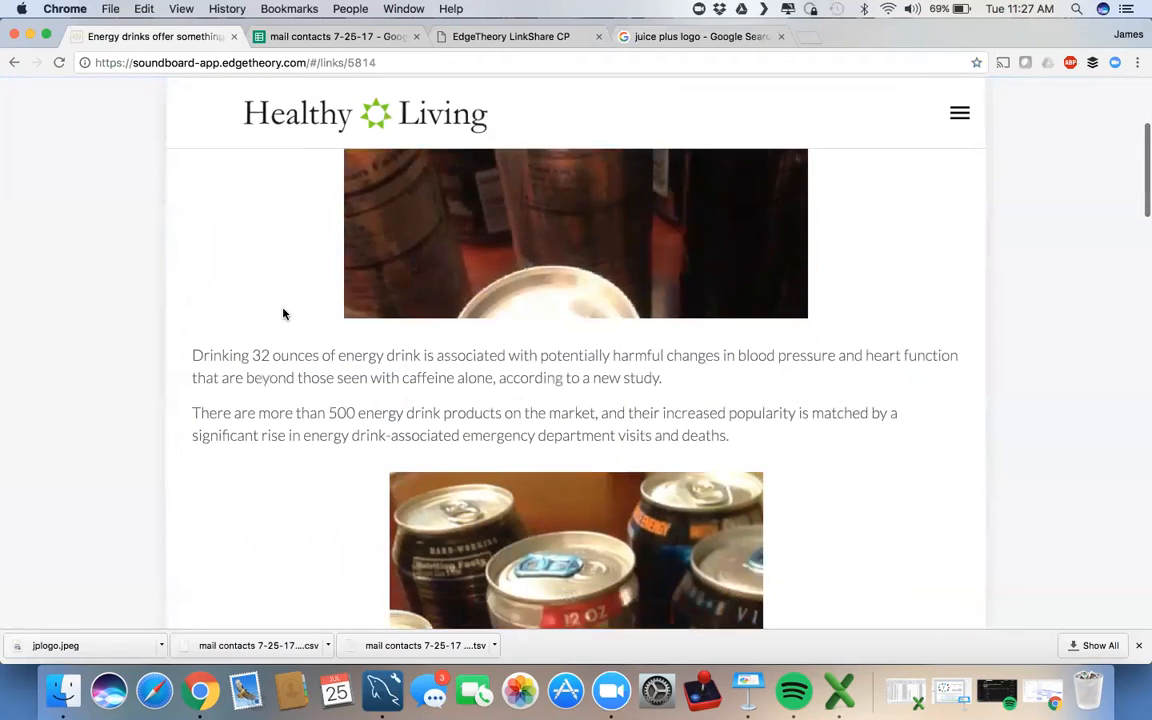
pyautogui.scroll(-15, 283, 314)
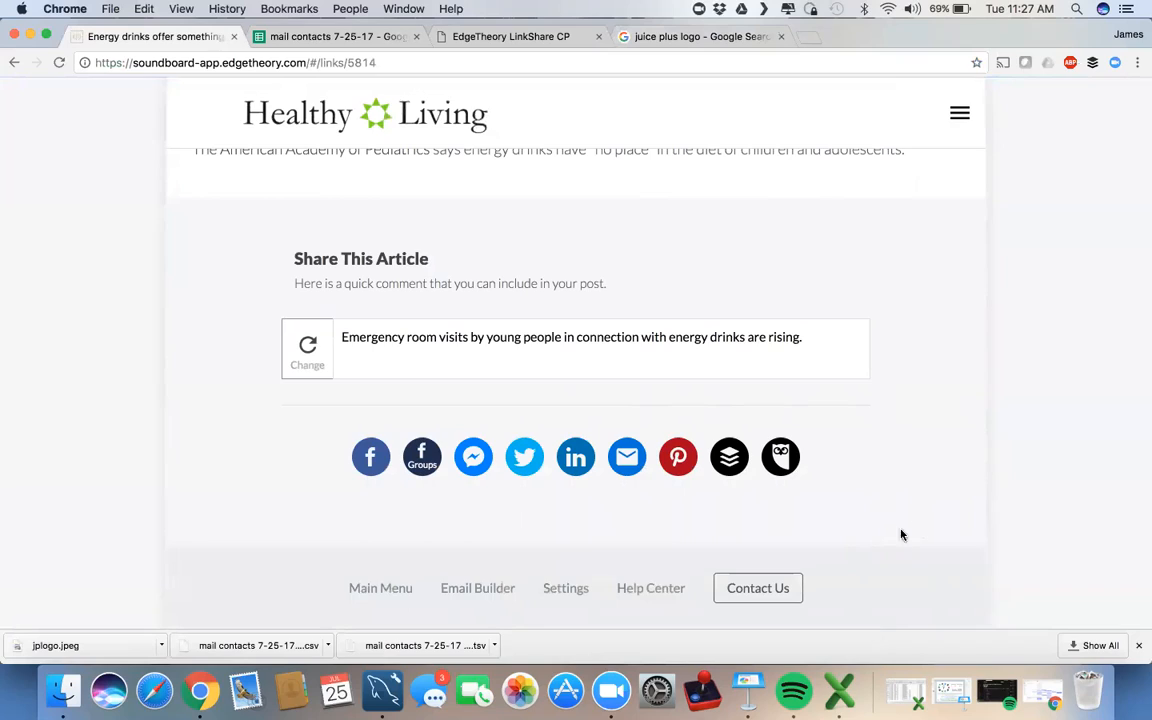
pyautogui.scroll(1, 903, 514)
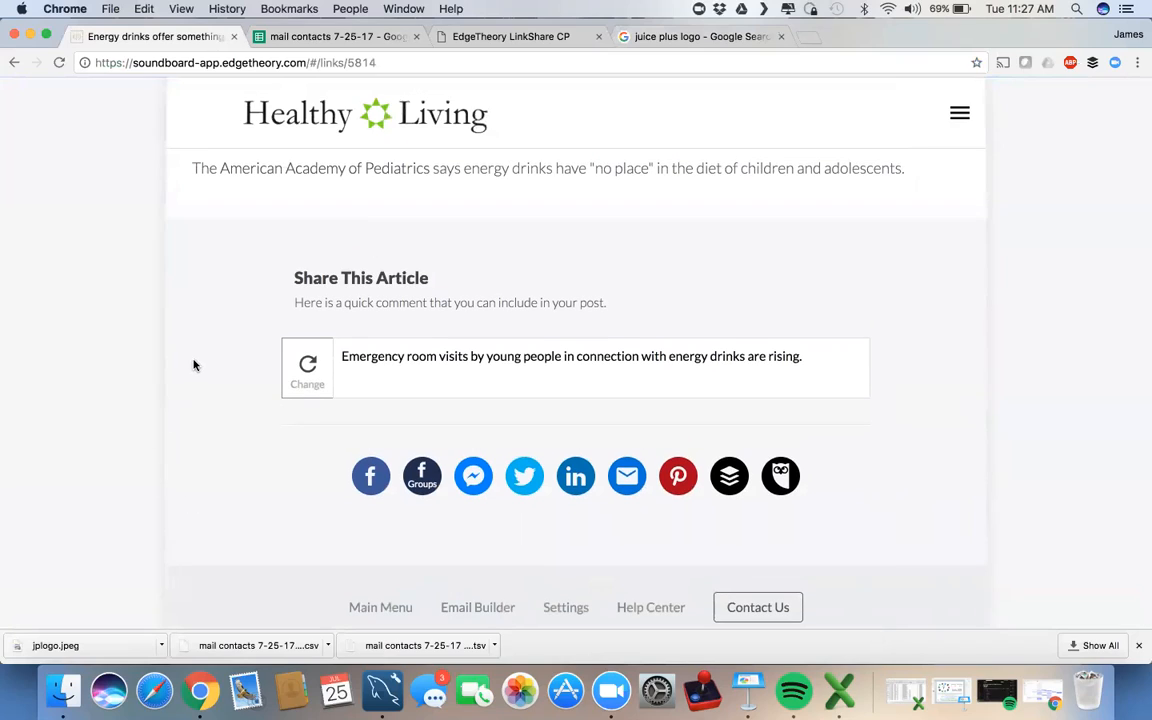
pyautogui.scroll(5, 193, 365)
pyautogui.scroll(20, 193, 365)
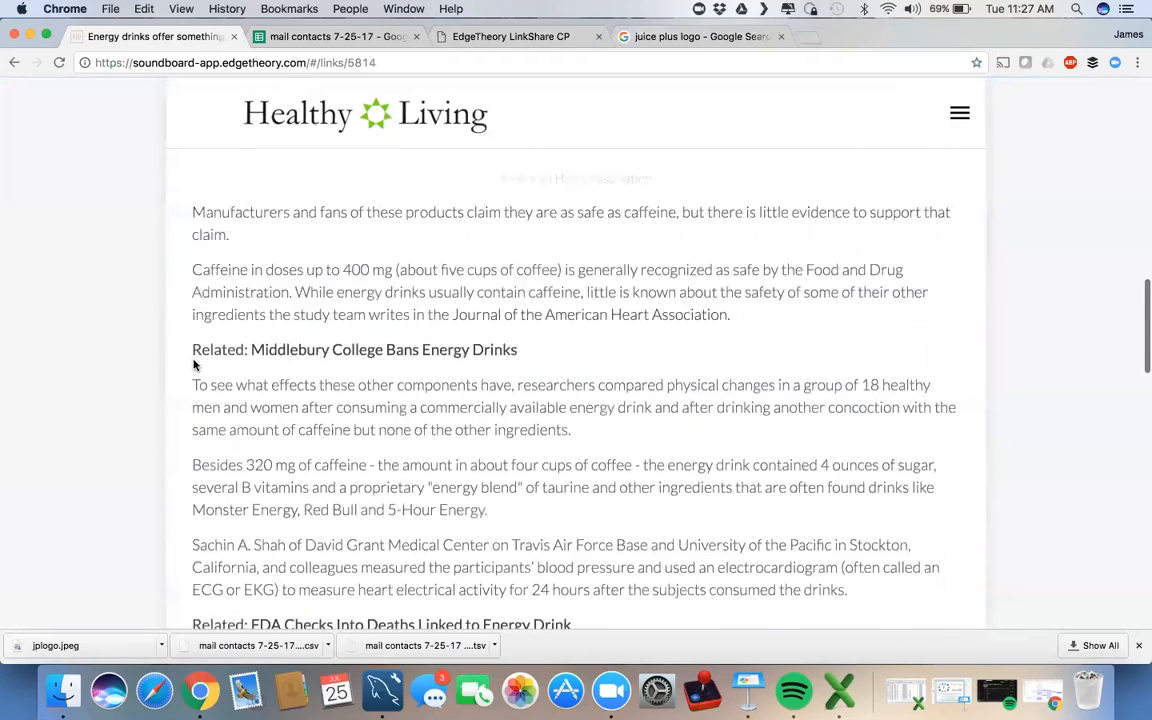
pyautogui.scroll(3, 200, 320)
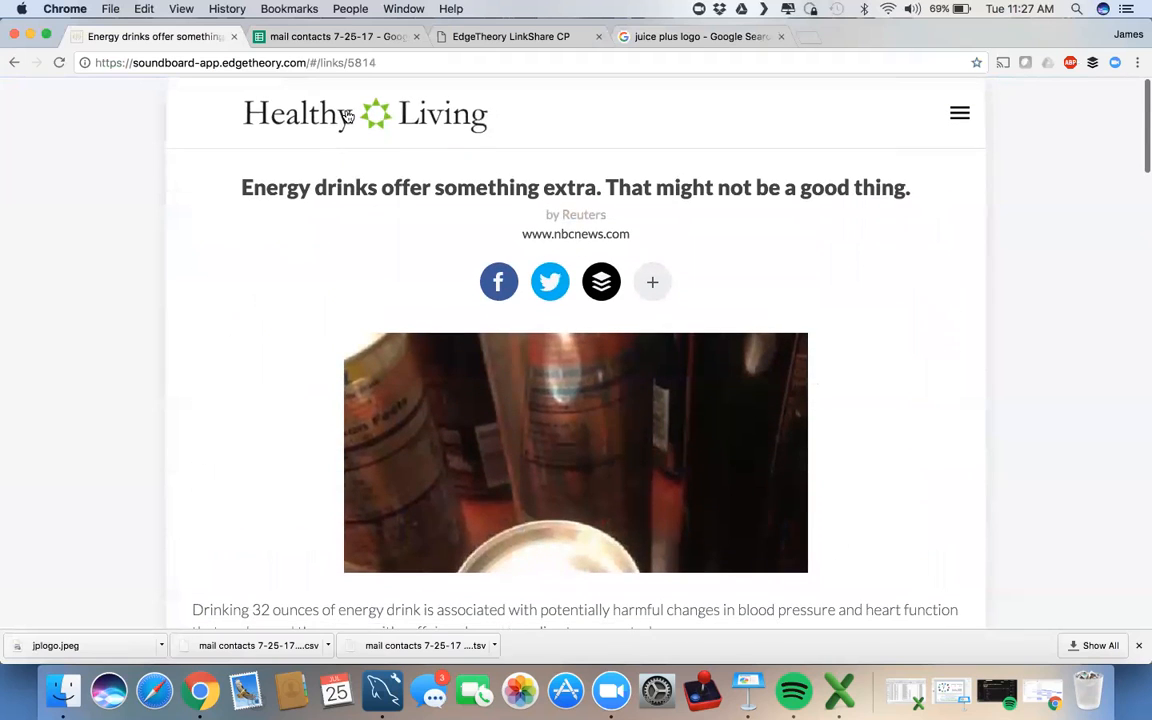
pyautogui.click(347, 116)
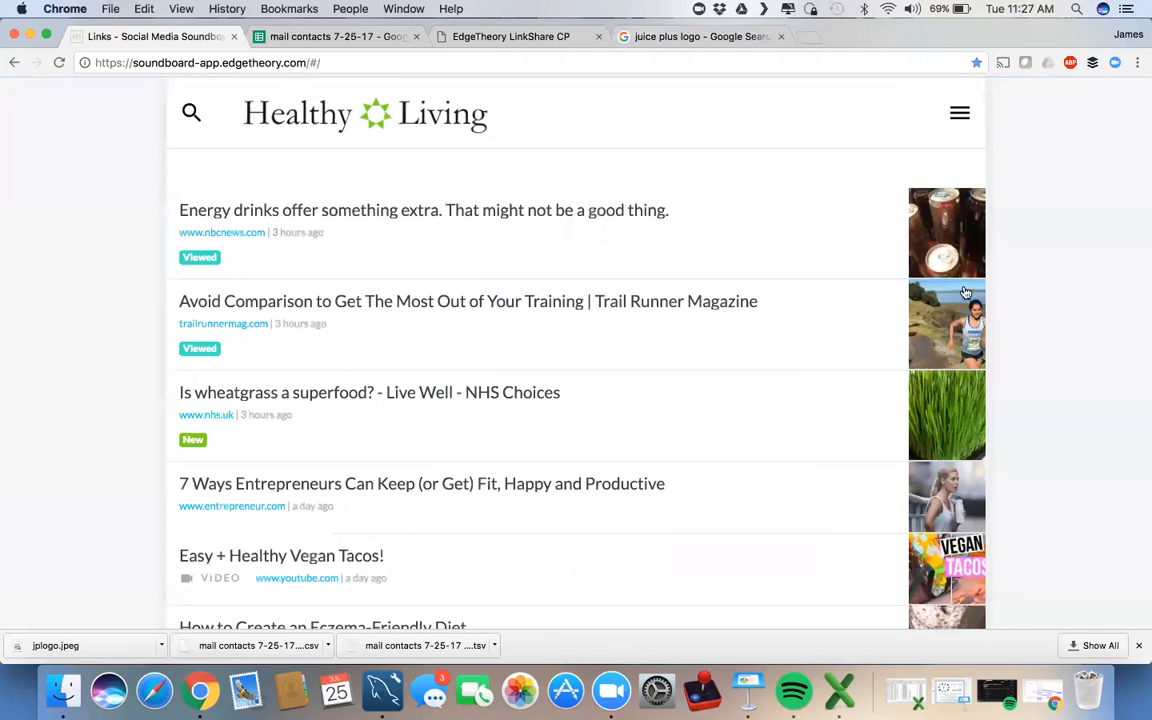